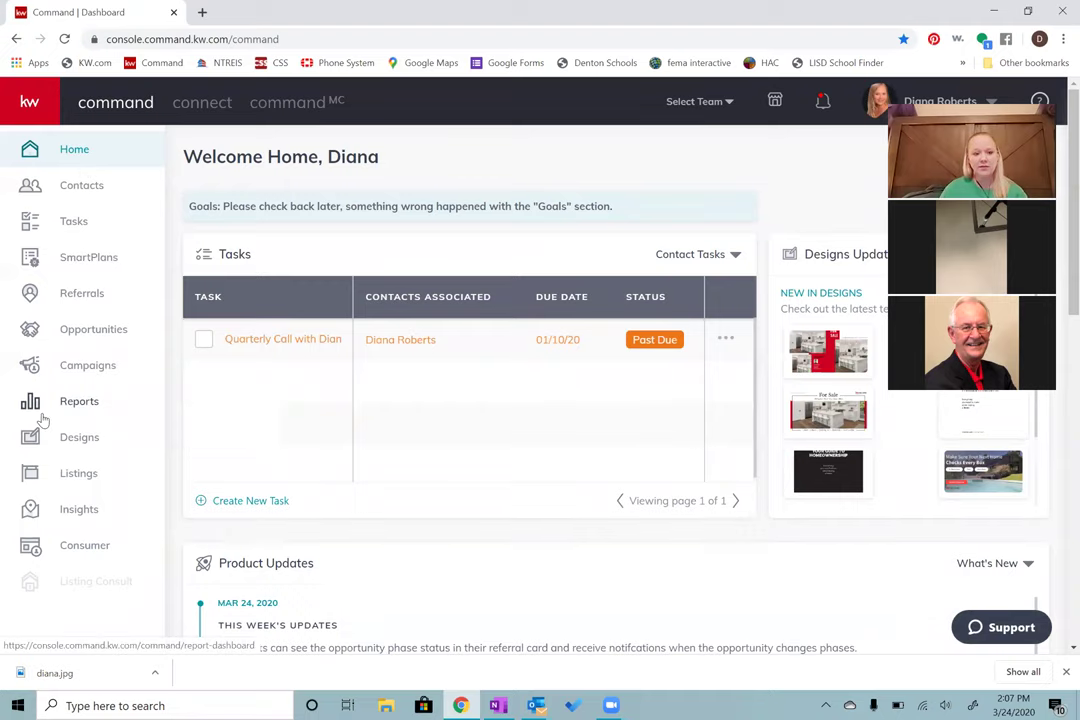
# Step: Go to the Contacts list and bring up a blank Add to Contacts form
pyautogui.click(100, 193)
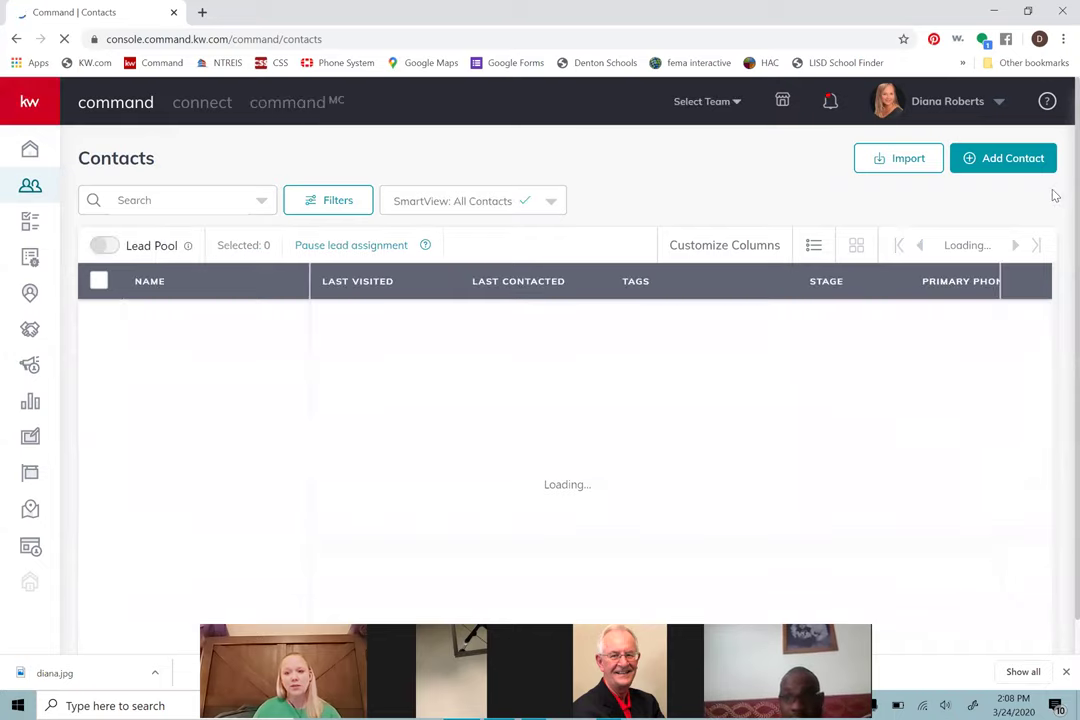
pyautogui.click(996, 160)
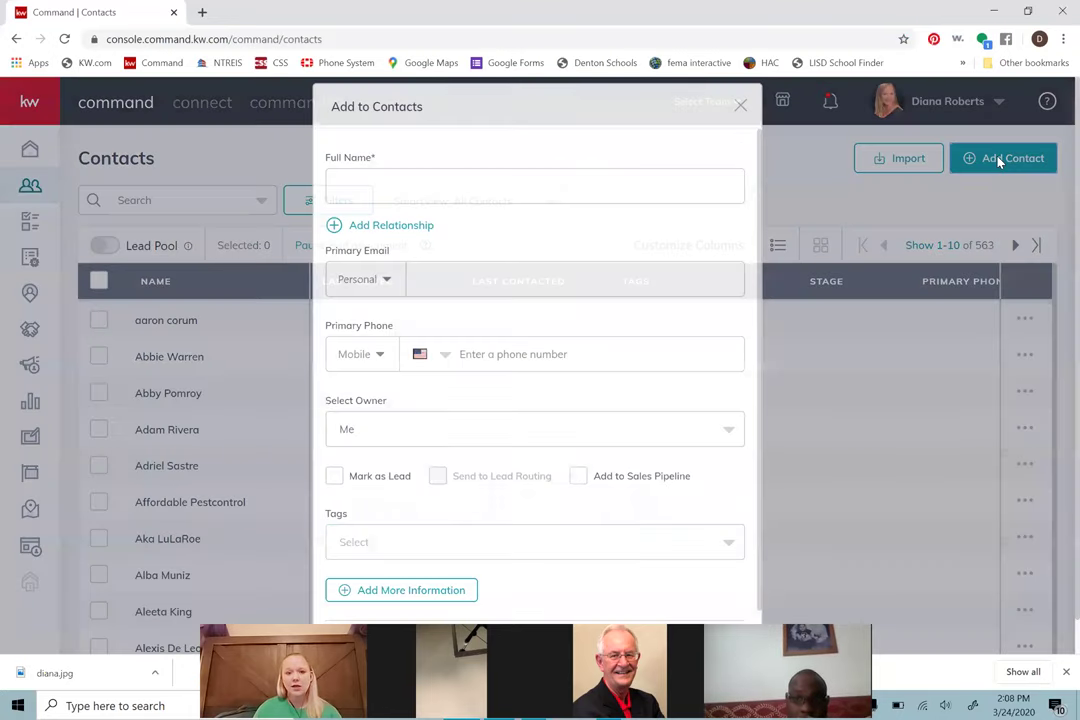
# Step: Enter the contact's full name, primary e-mail address and primary phone number
pyautogui.click(458, 186)
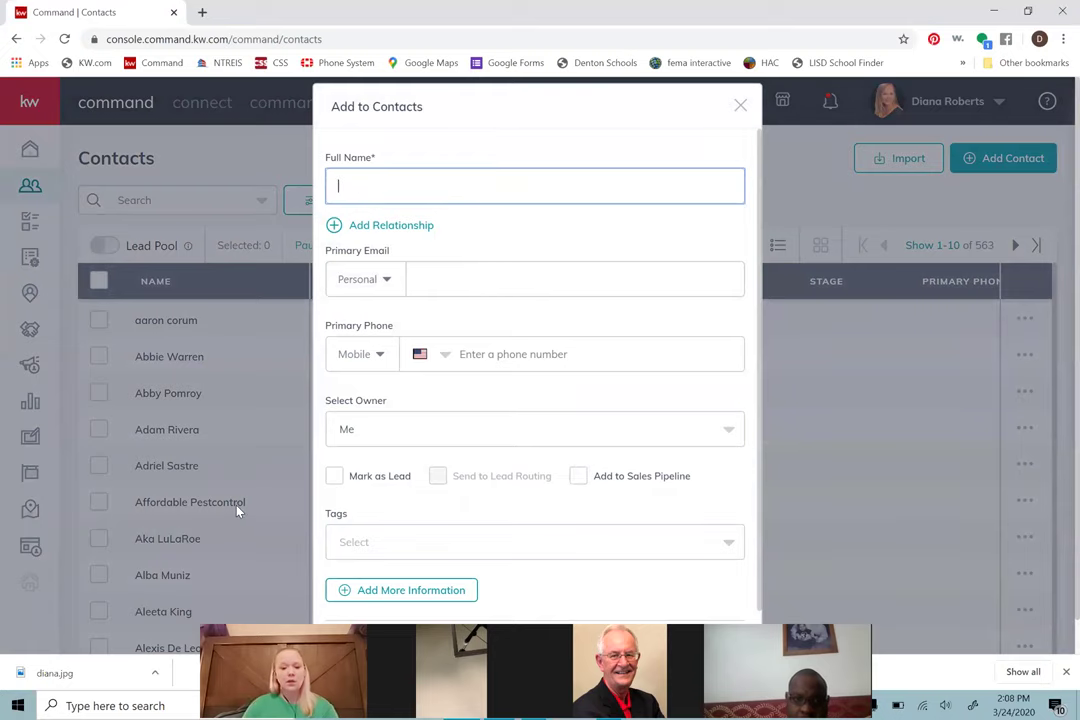
pyautogui.write('Jane Doe')
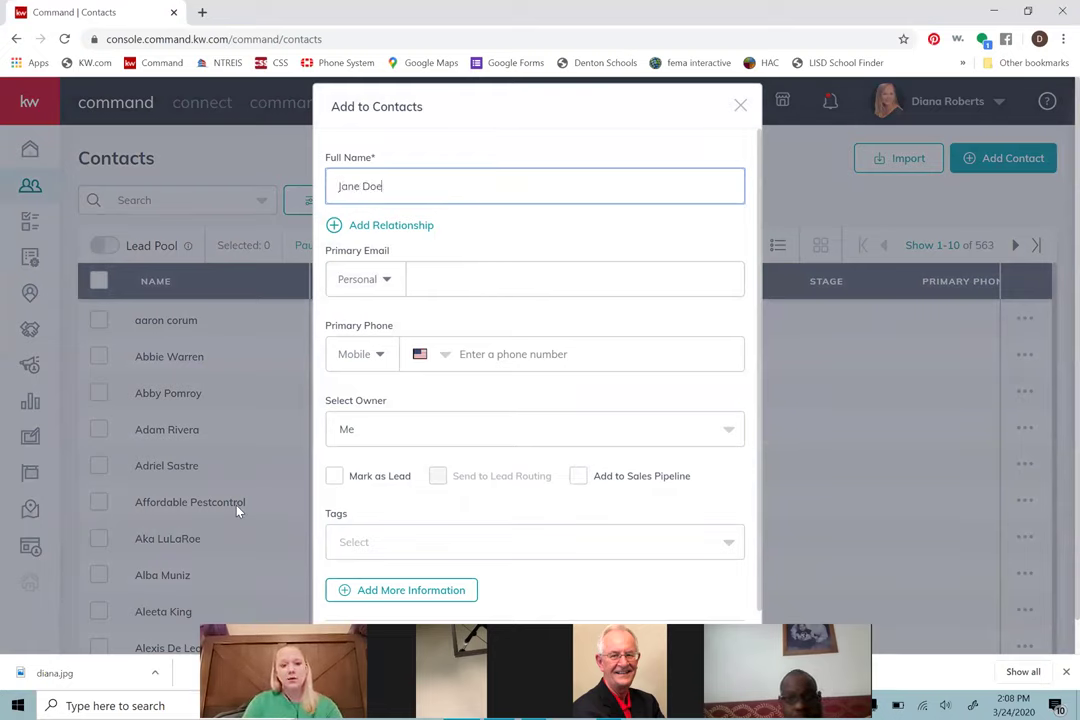
pyautogui.press('Tab')
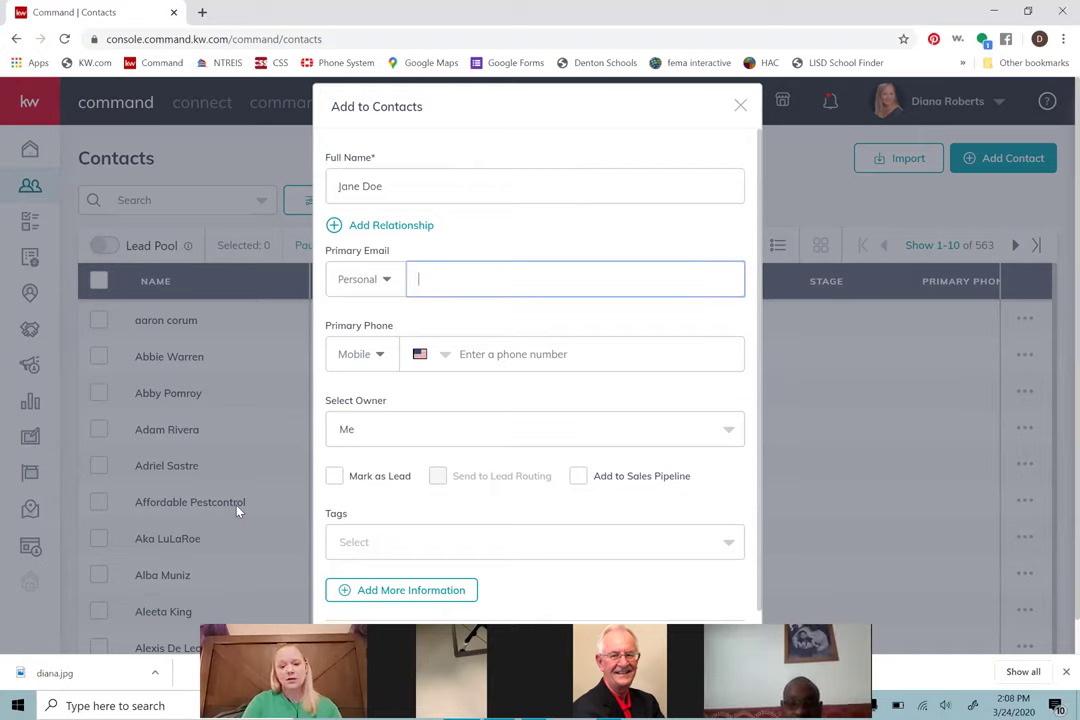
pyautogui.write('noreply')
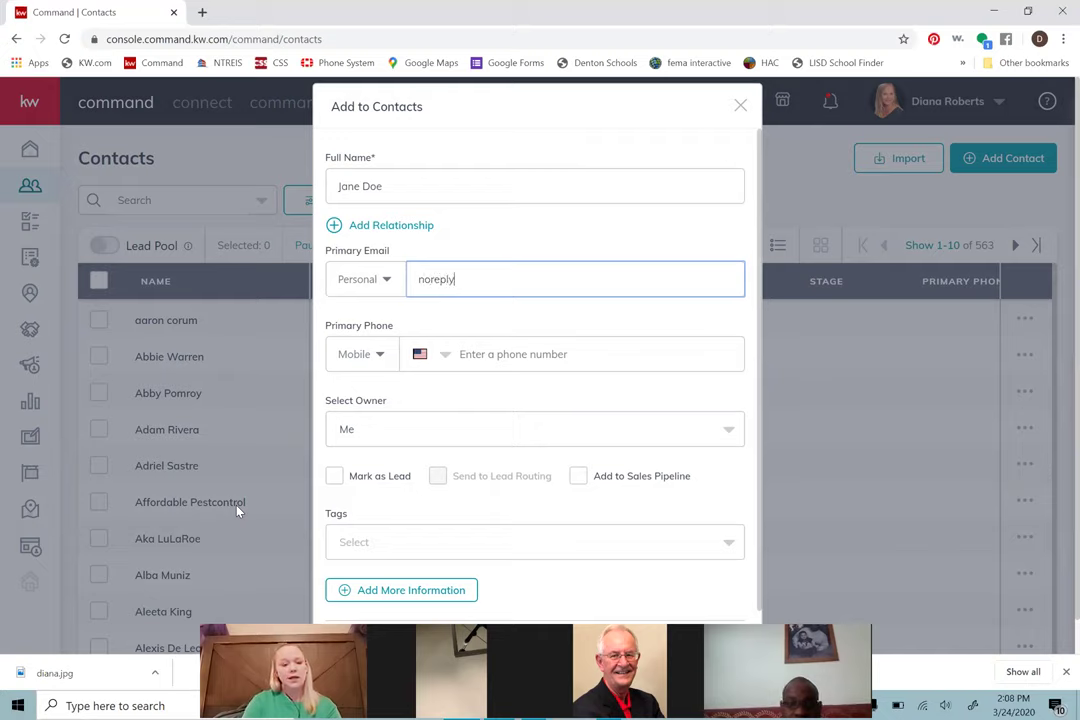
pyautogui.write('@noreply.com')
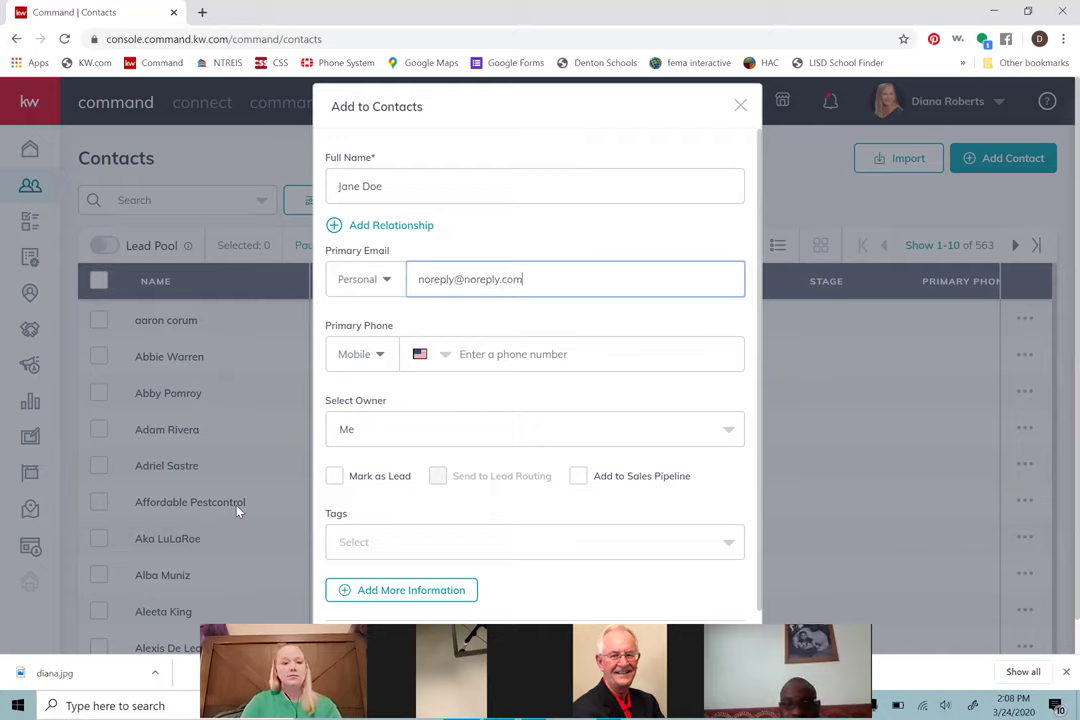
pyautogui.press('Tab')
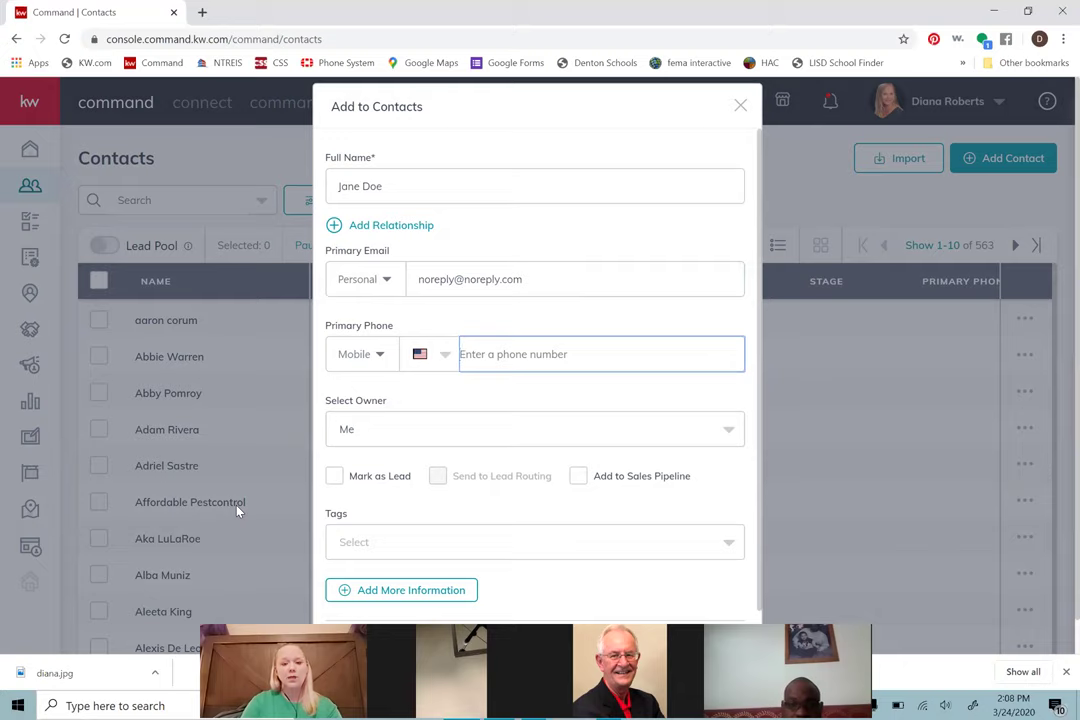
pyautogui.write('97')
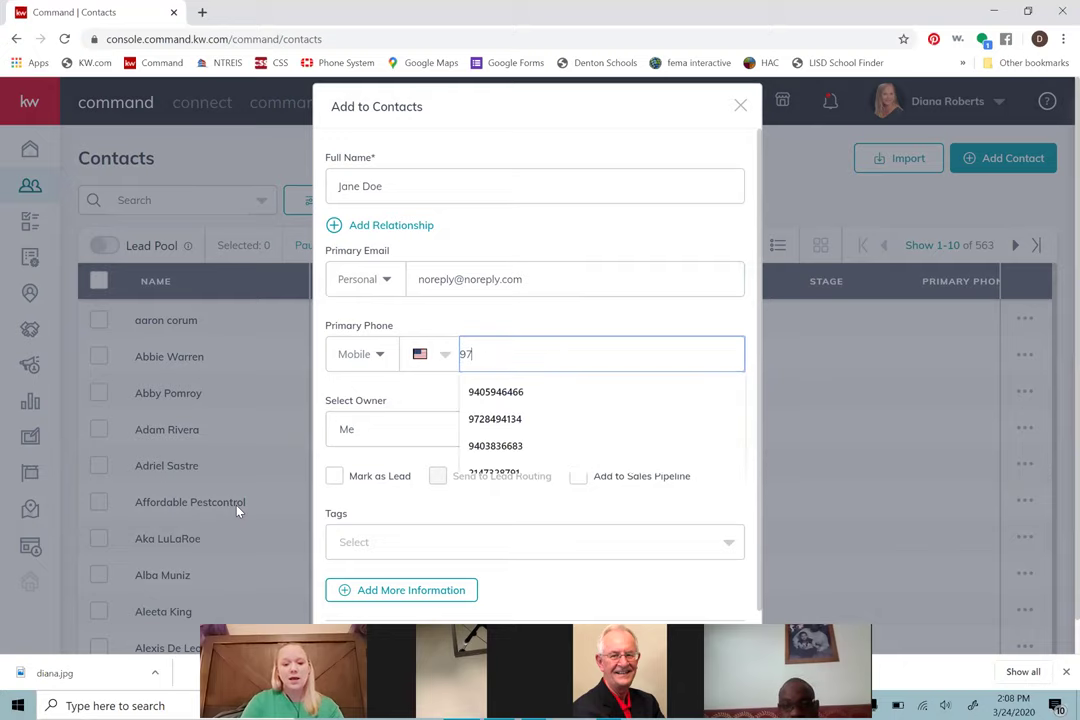
pyautogui.write('2-')
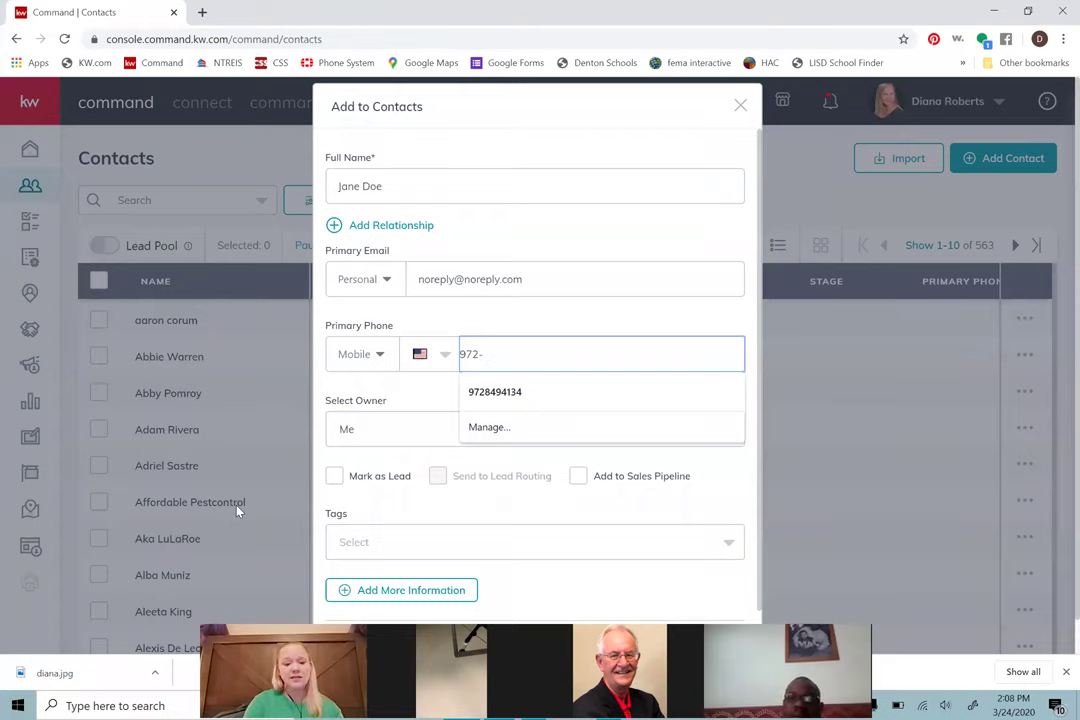
pyautogui.write('555')
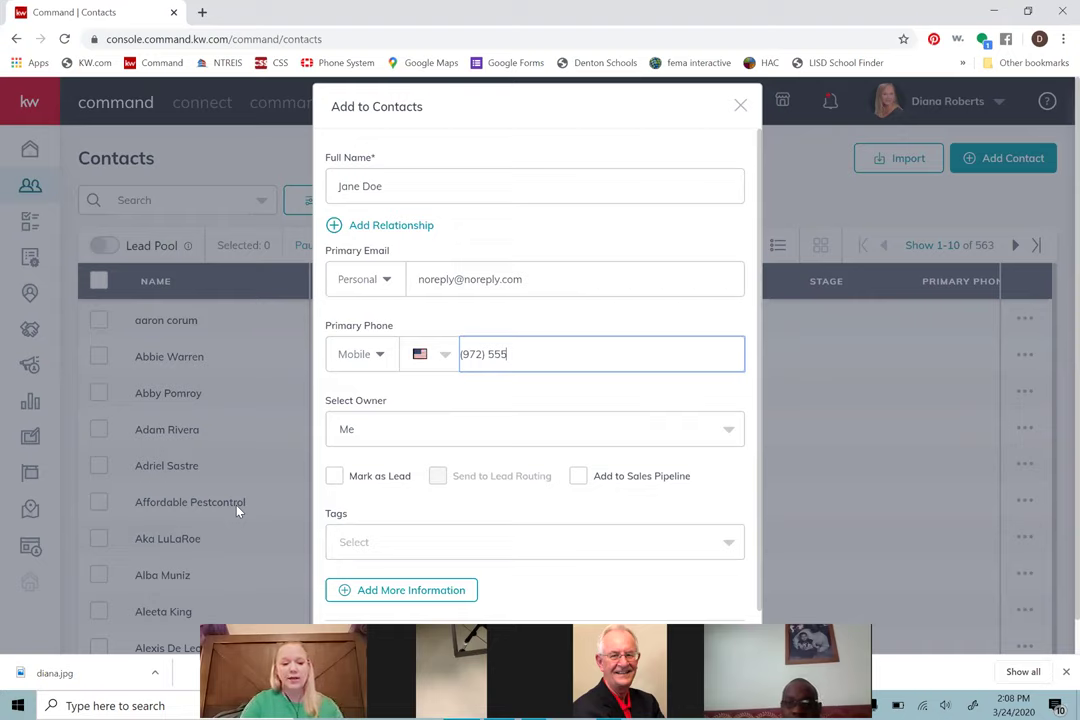
pyautogui.write('1234')
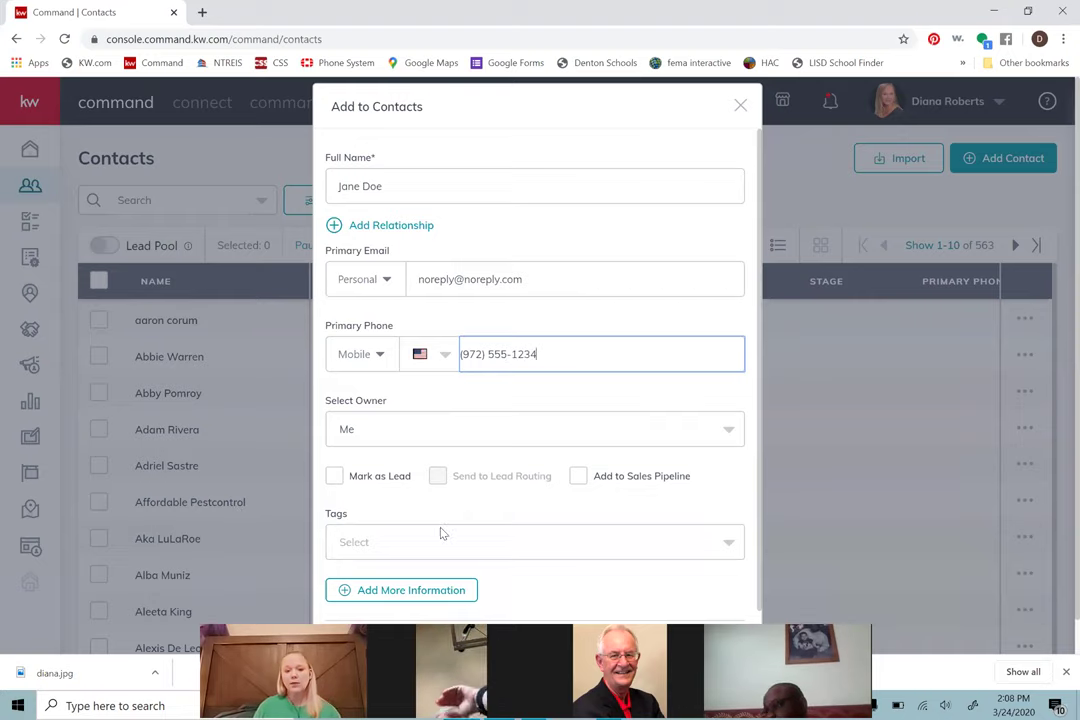
# Step: Review the additional contact information fields, then create the contact and close the form
pyautogui.click(498, 411)
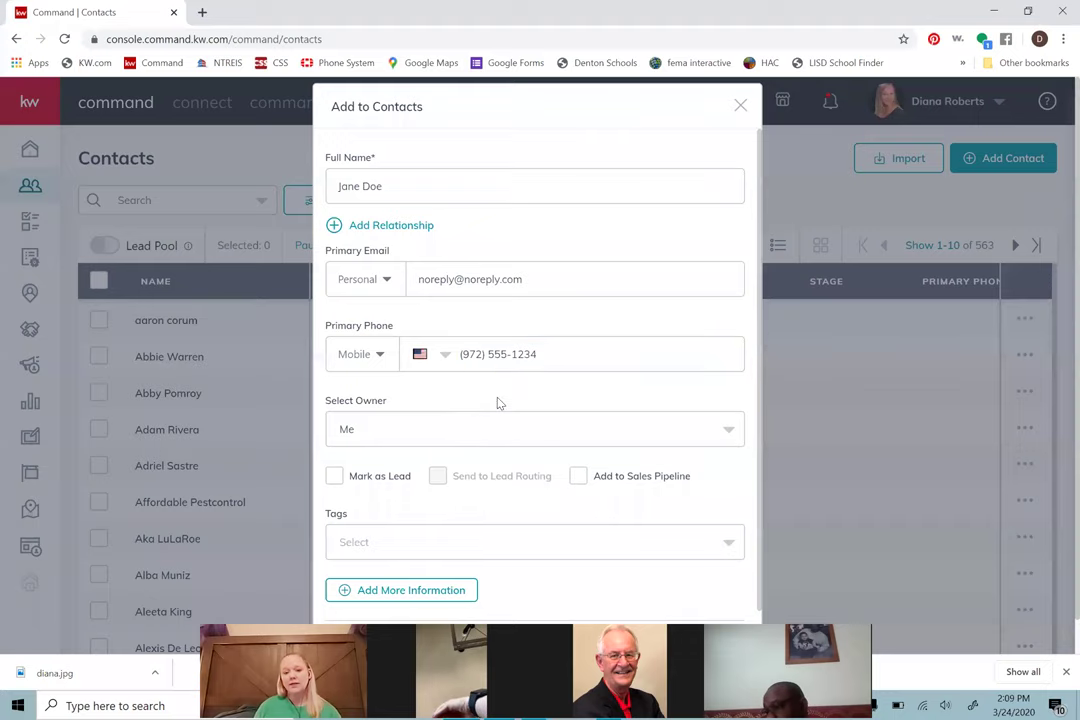
pyautogui.click(435, 590)
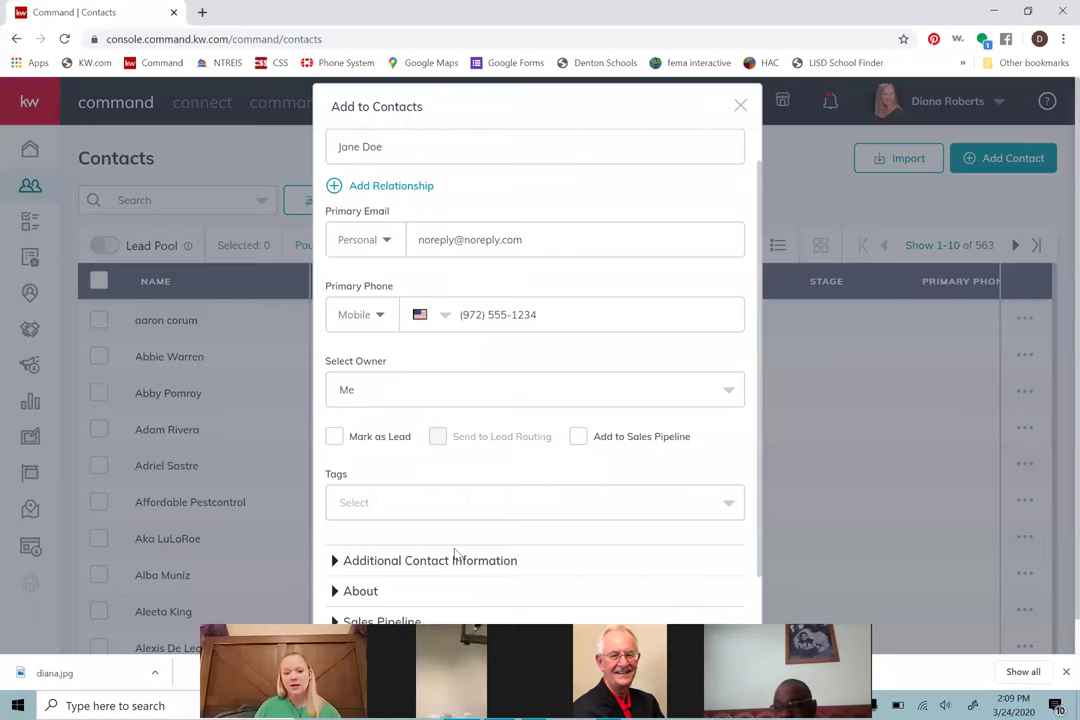
pyautogui.scroll(-1, 465, 535)
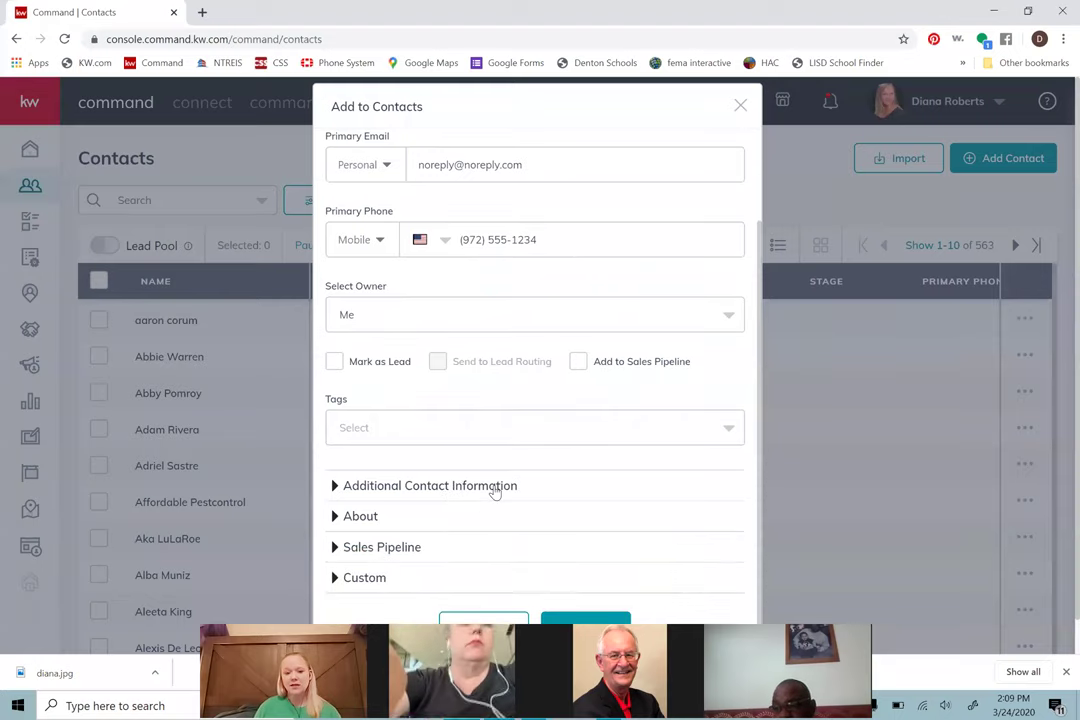
pyautogui.click(495, 490)
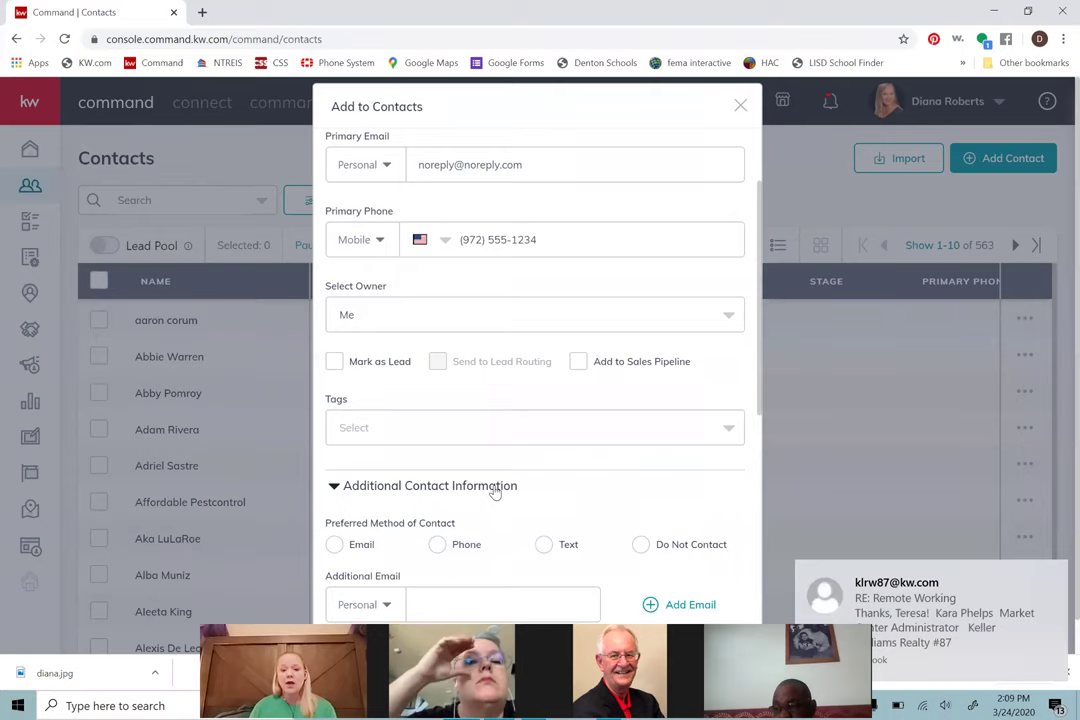
pyautogui.scroll(-3, 493, 490)
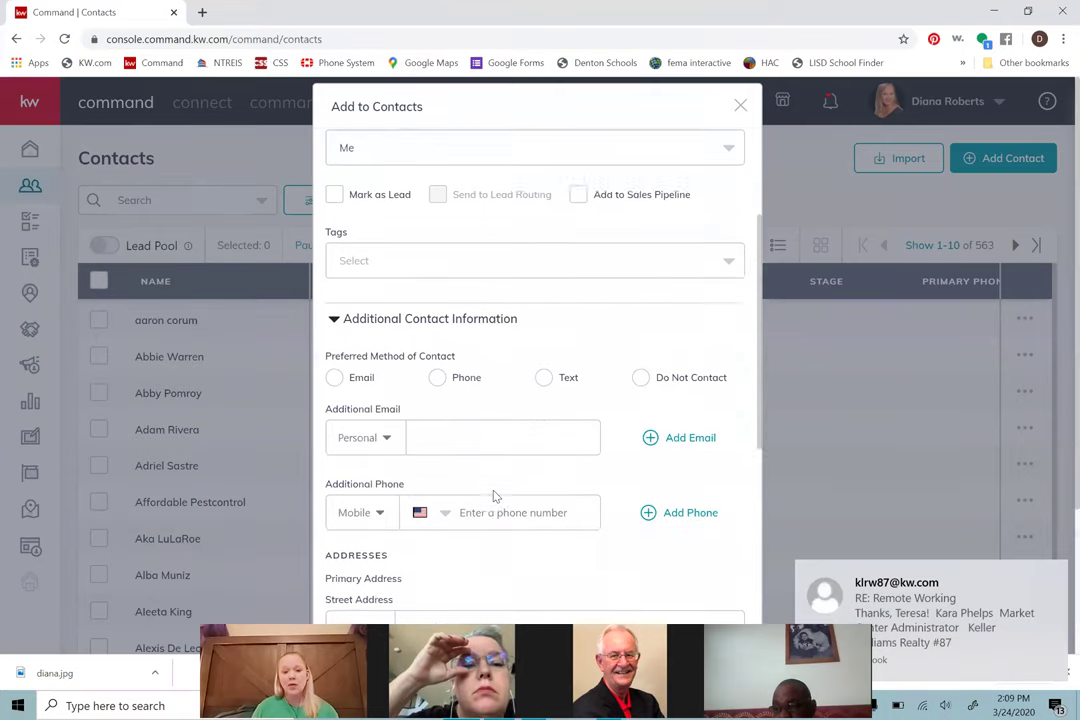
pyautogui.scroll(-2, 493, 502)
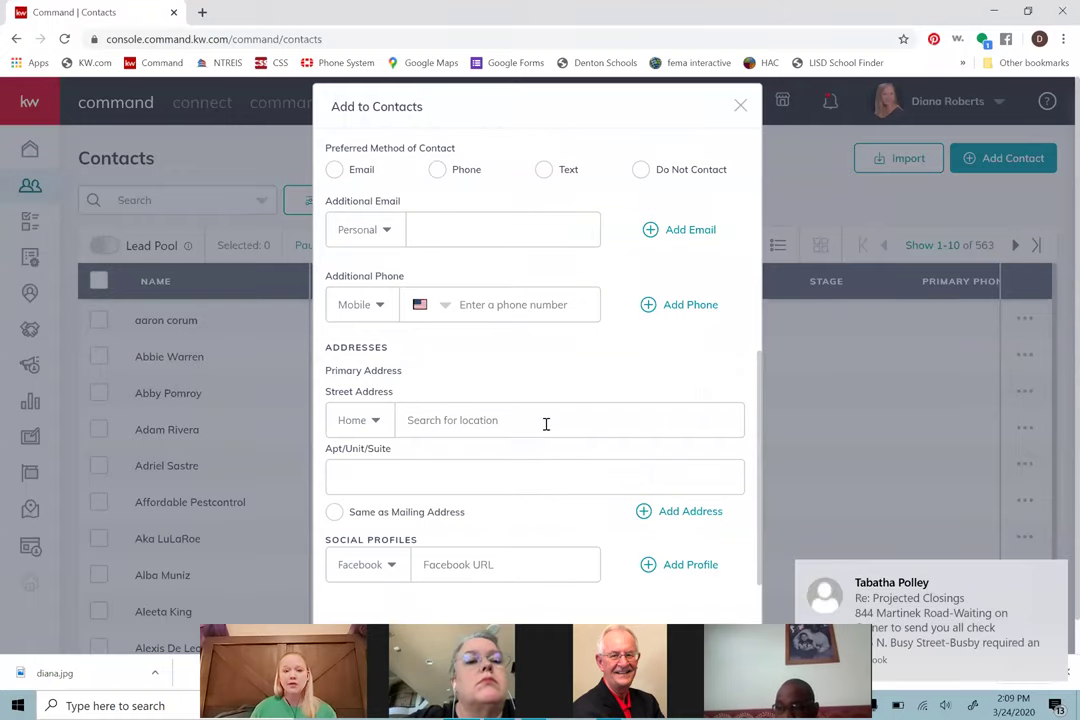
pyautogui.scroll(5, 559, 426)
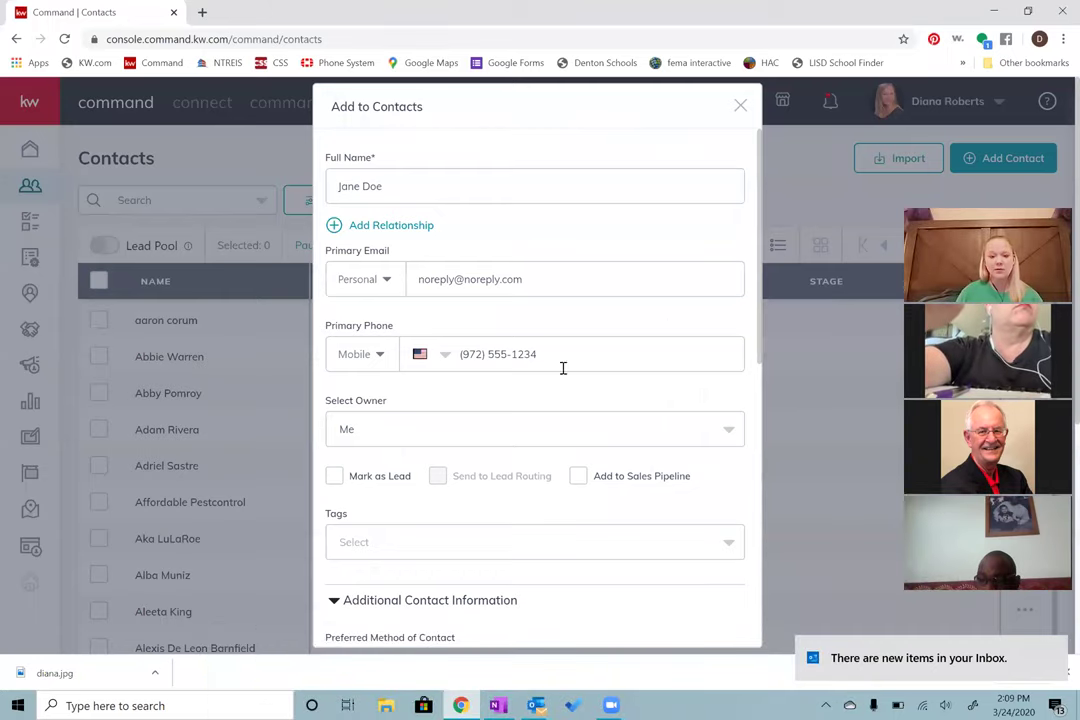
pyautogui.scroll(-7, 521, 427)
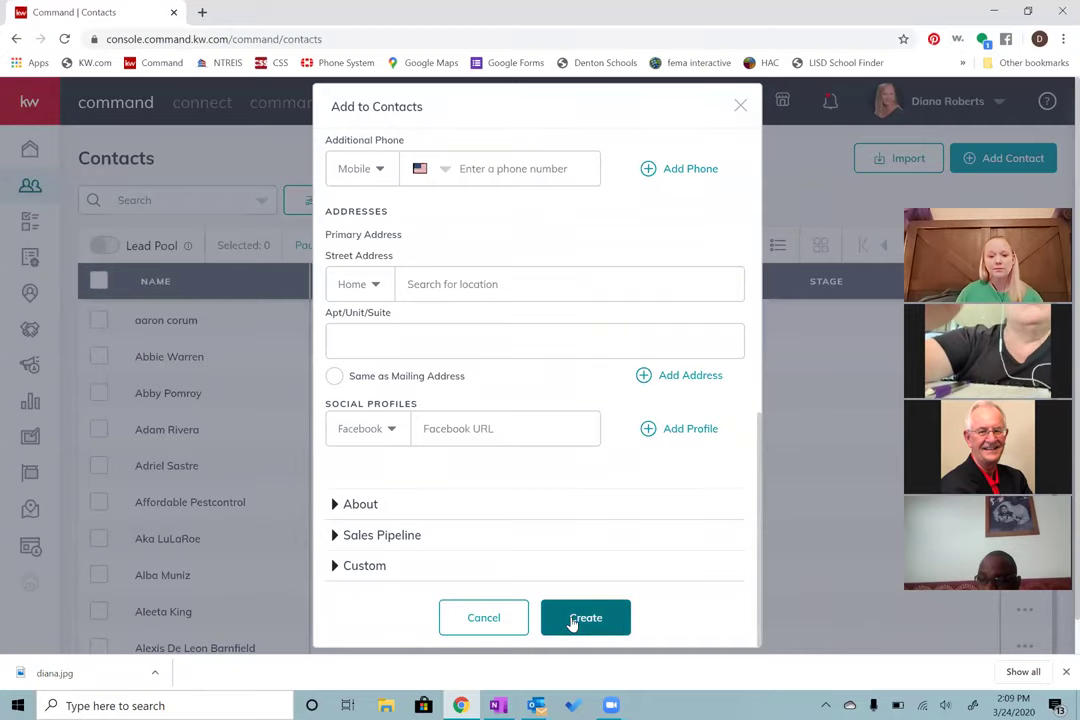
pyautogui.click(571, 617)
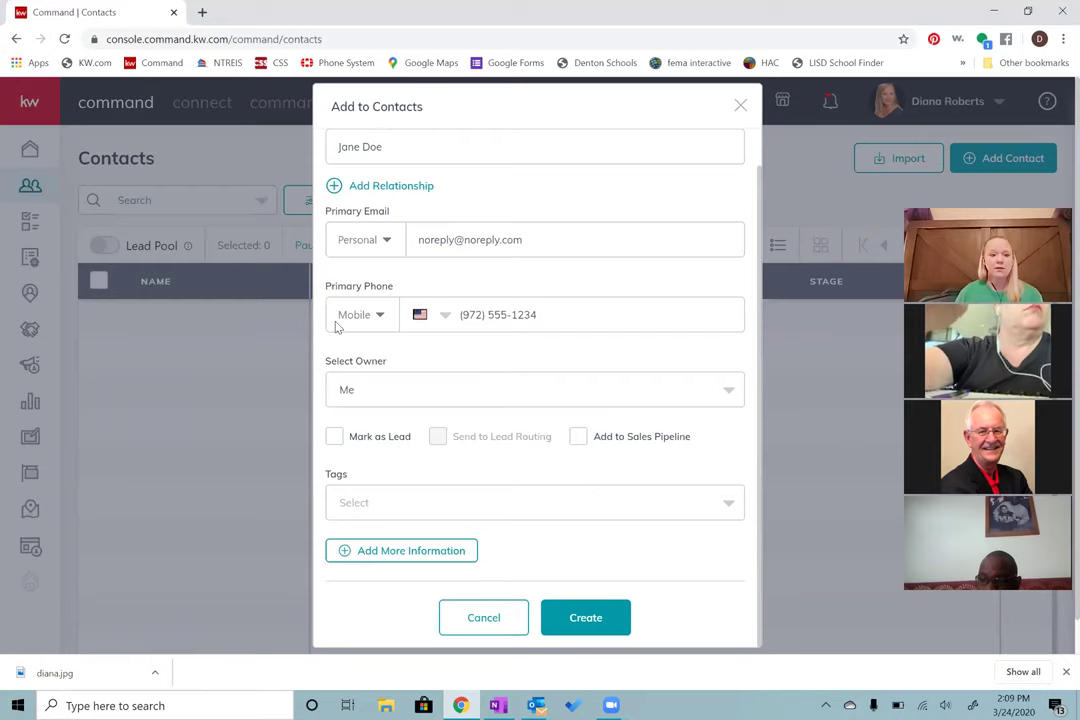
pyautogui.click(217, 213)
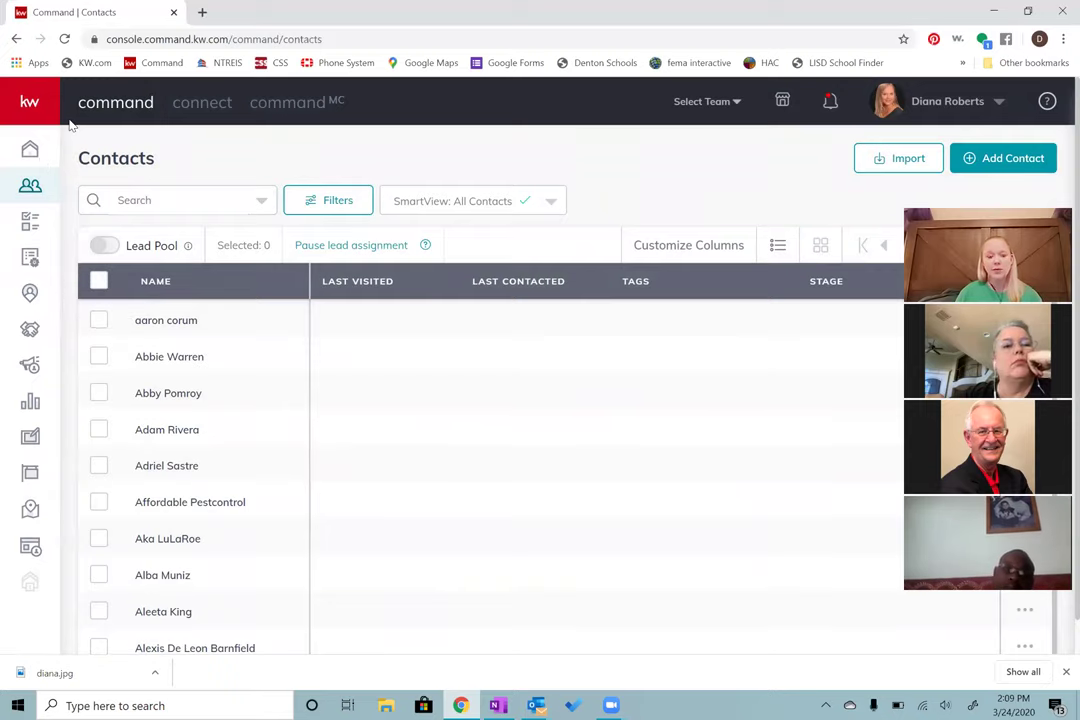
# Step: Switch to the Opportunities page from the expanded left sidebar
pyautogui.moveTo(50, 170)
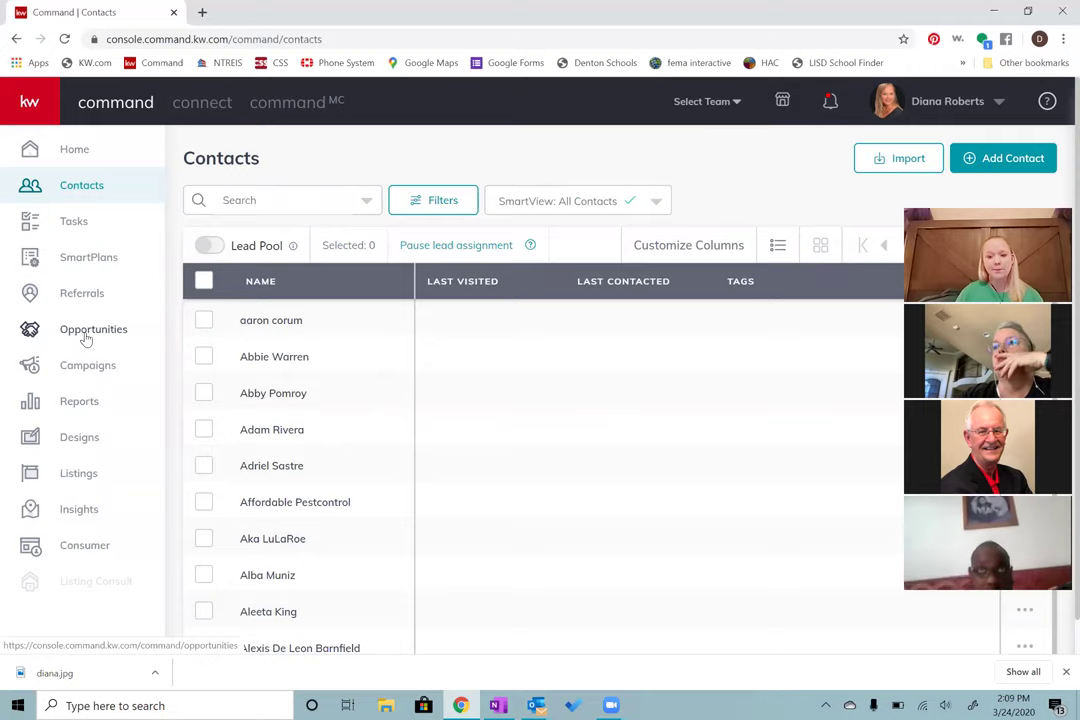
pyautogui.click(87, 338)
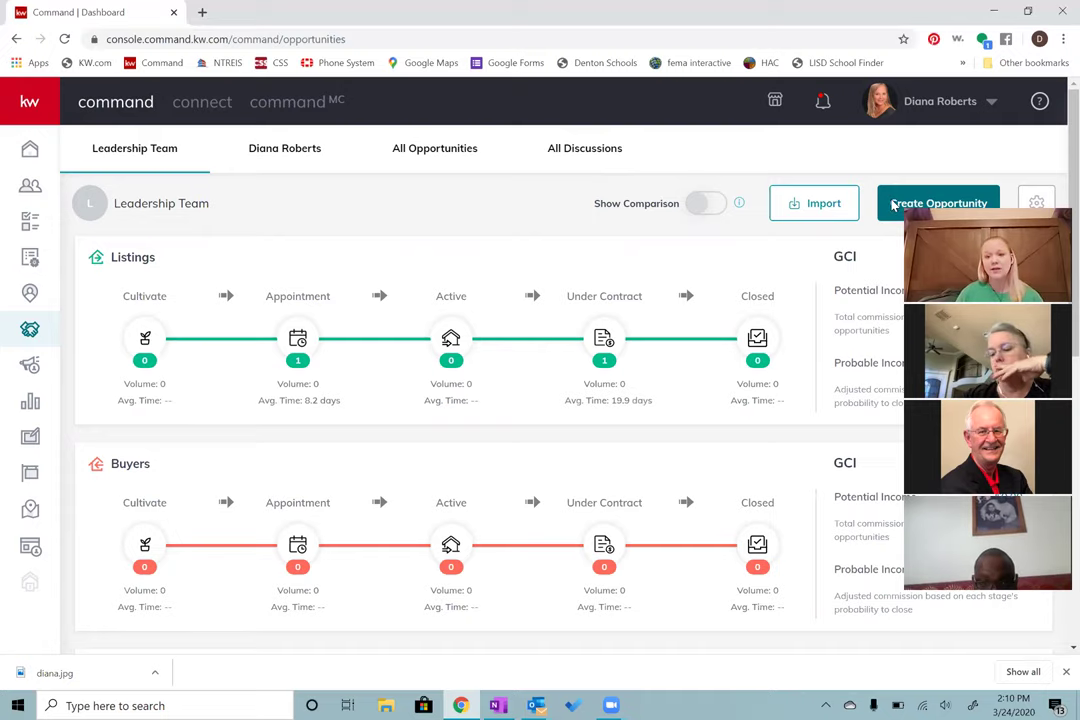
# Step: Start a new opportunity with Listing as the opportunity type
pyautogui.click(893, 205)
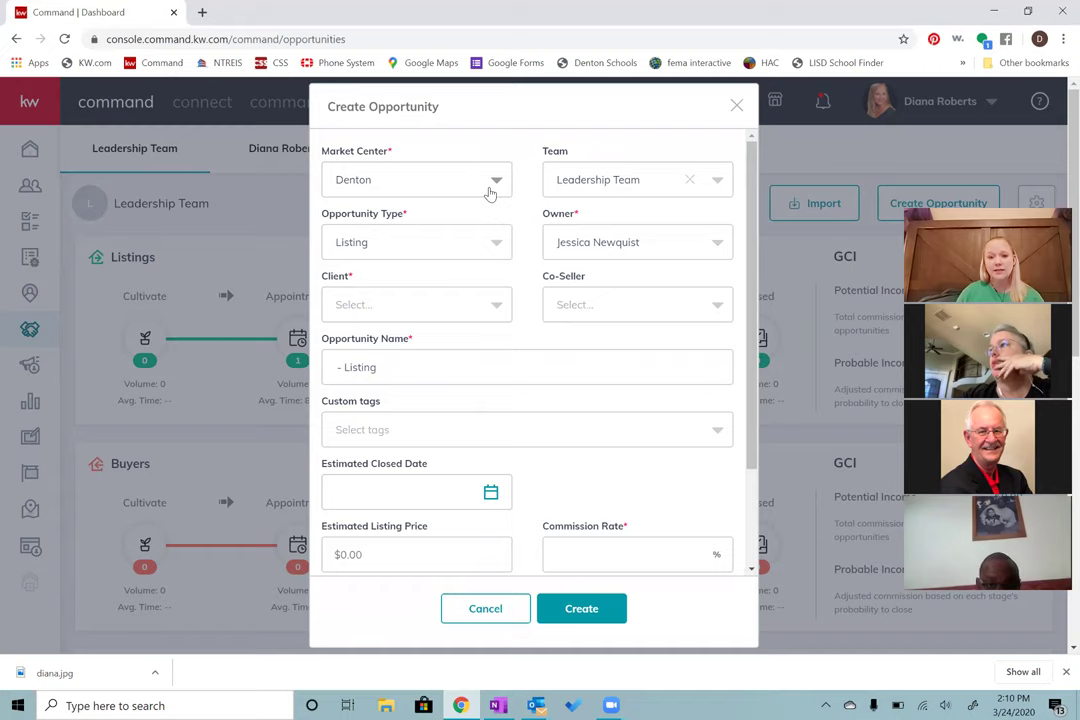
pyautogui.click(414, 246)
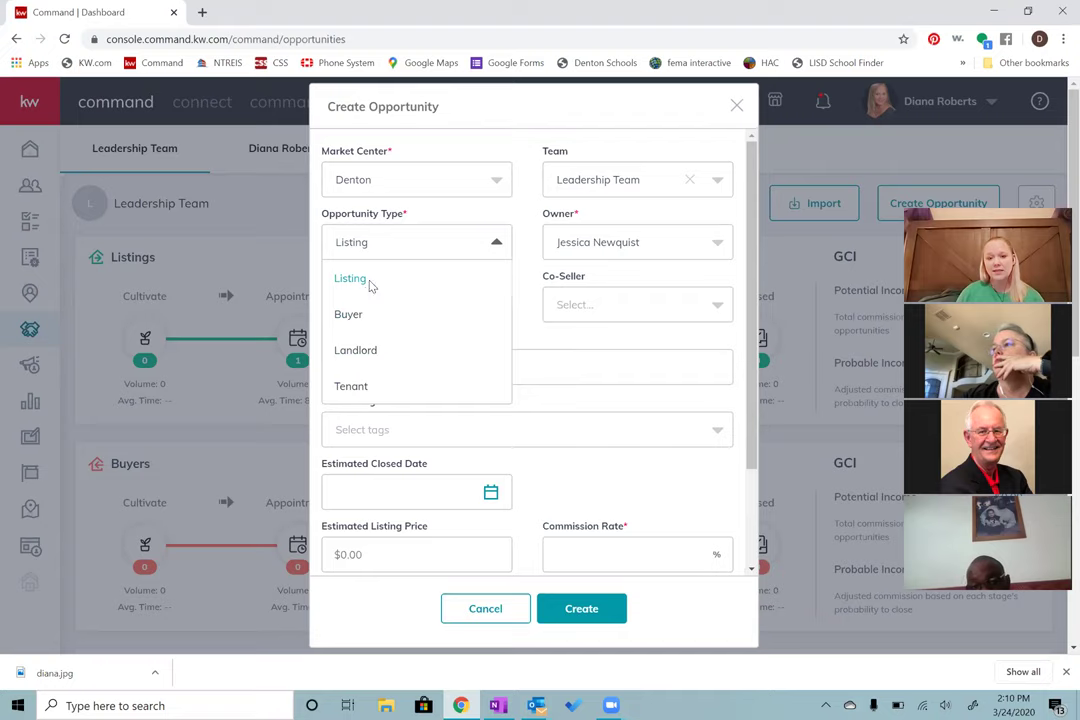
pyautogui.click(369, 285)
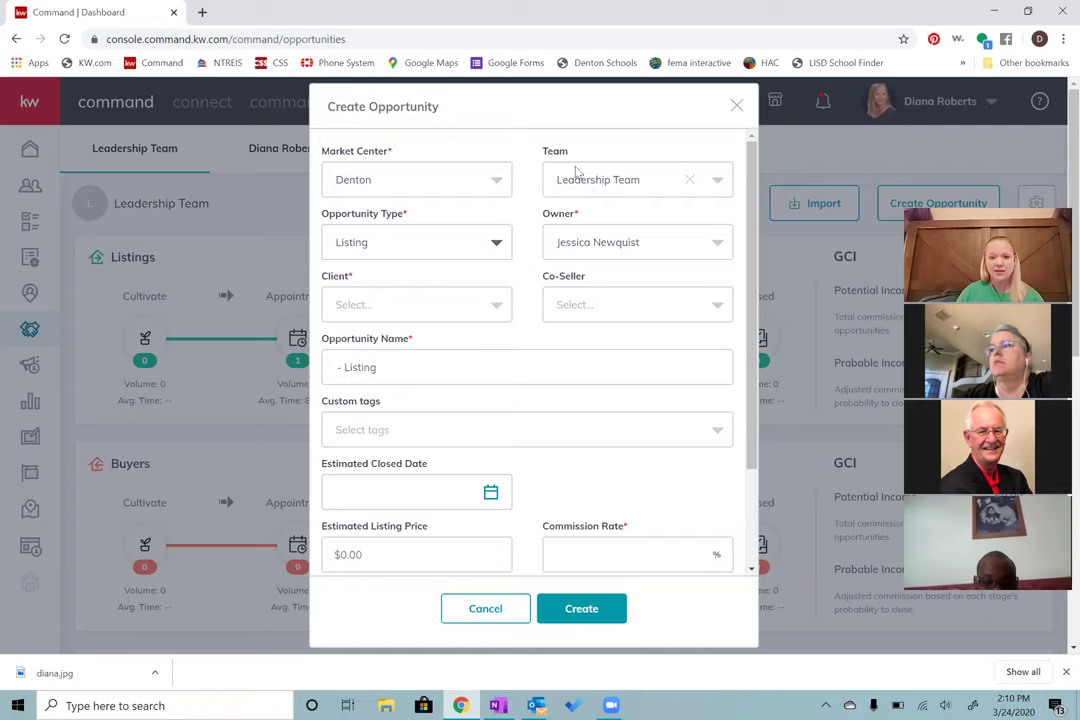
pyautogui.scroll(-1, 466, 194)
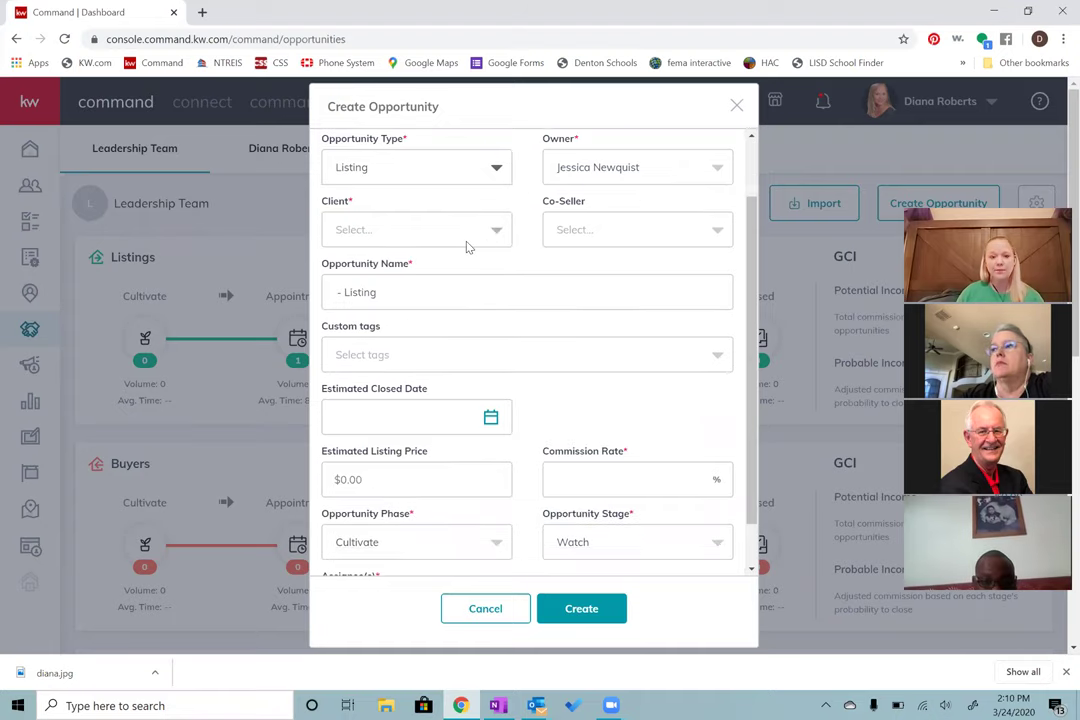
# Step: Search for and select the client contact, and confirm no co-sellers are available
pyautogui.click(402, 233)
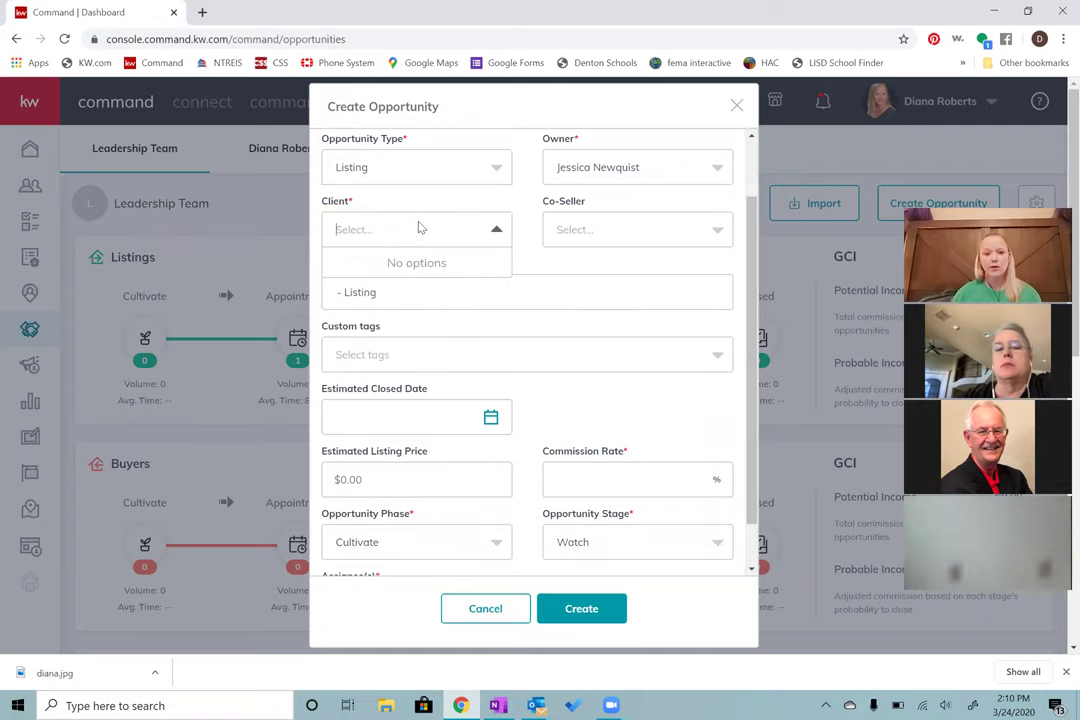
pyautogui.write('Jane Doe')
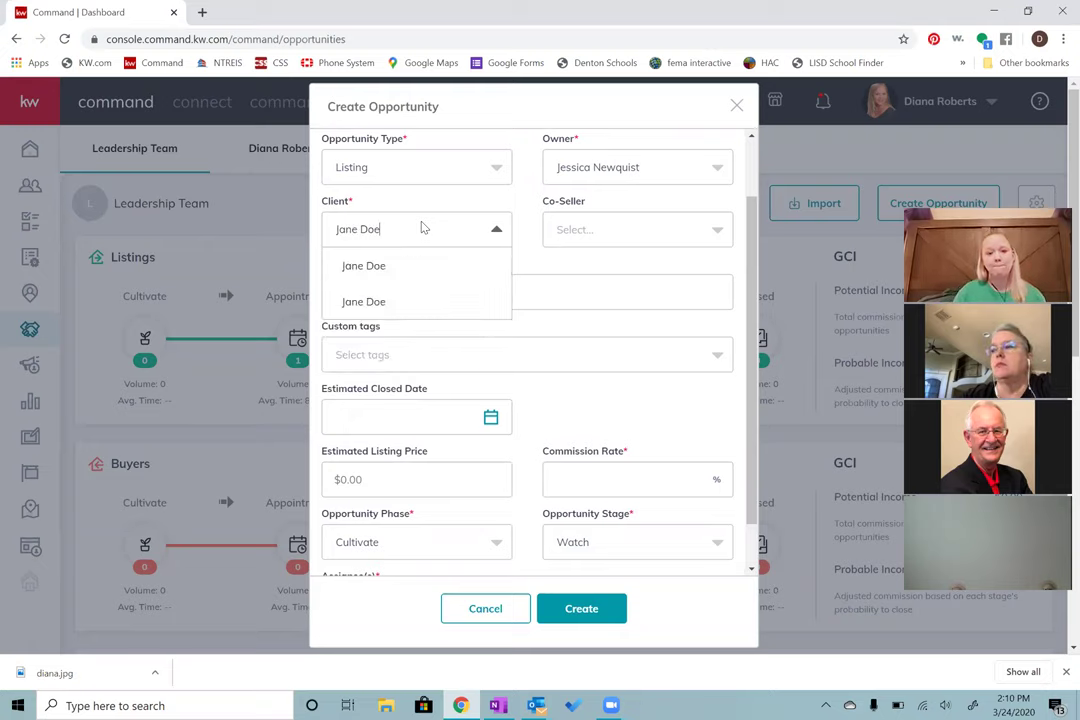
pyautogui.click(378, 268)
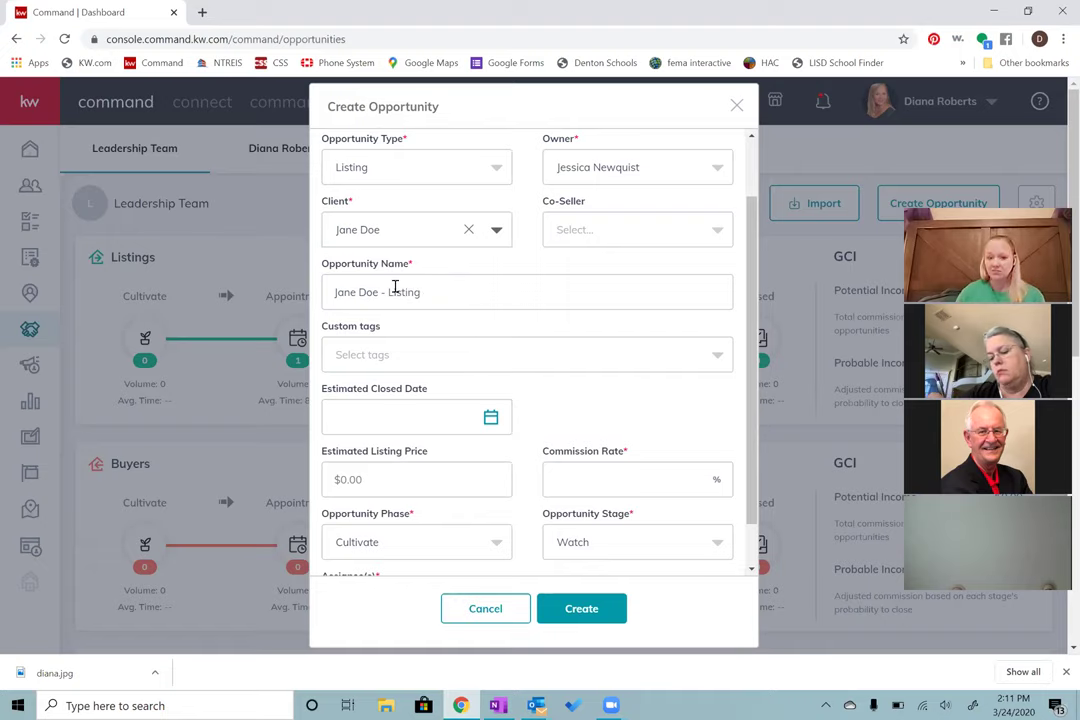
pyautogui.click(617, 236)
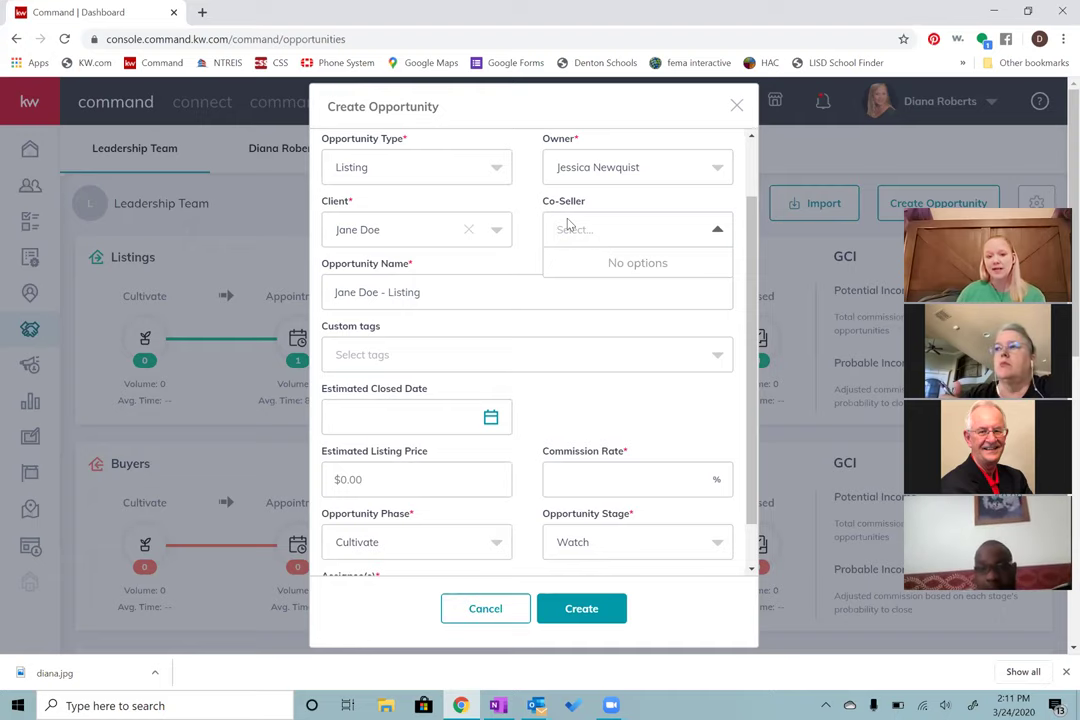
pyautogui.click(519, 248)
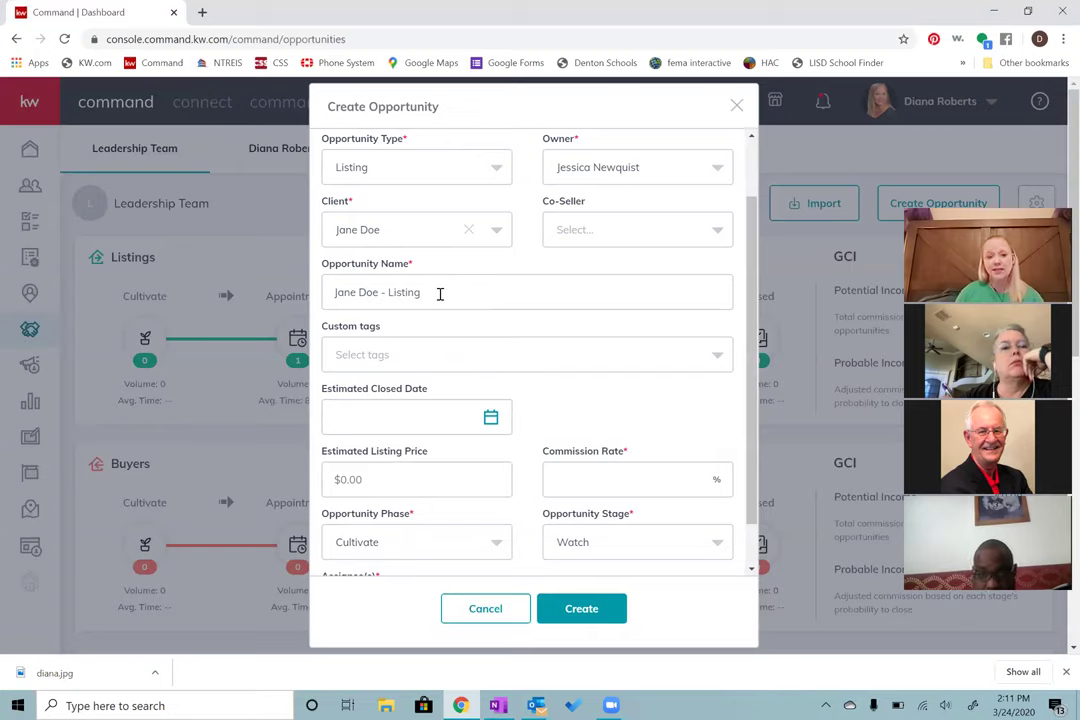
# Step: Replace the client's name in the opportunity name with the property's street address
pyautogui.moveTo(379, 292); pyautogui.dragTo(333, 290)
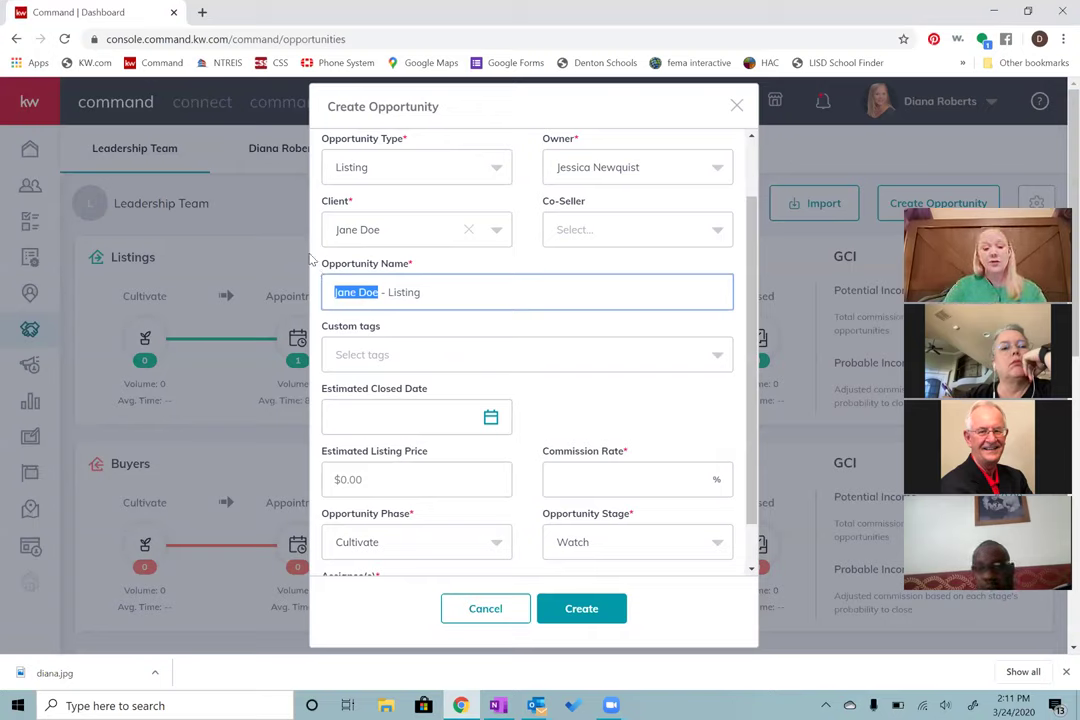
pyautogui.write('123 Ho')
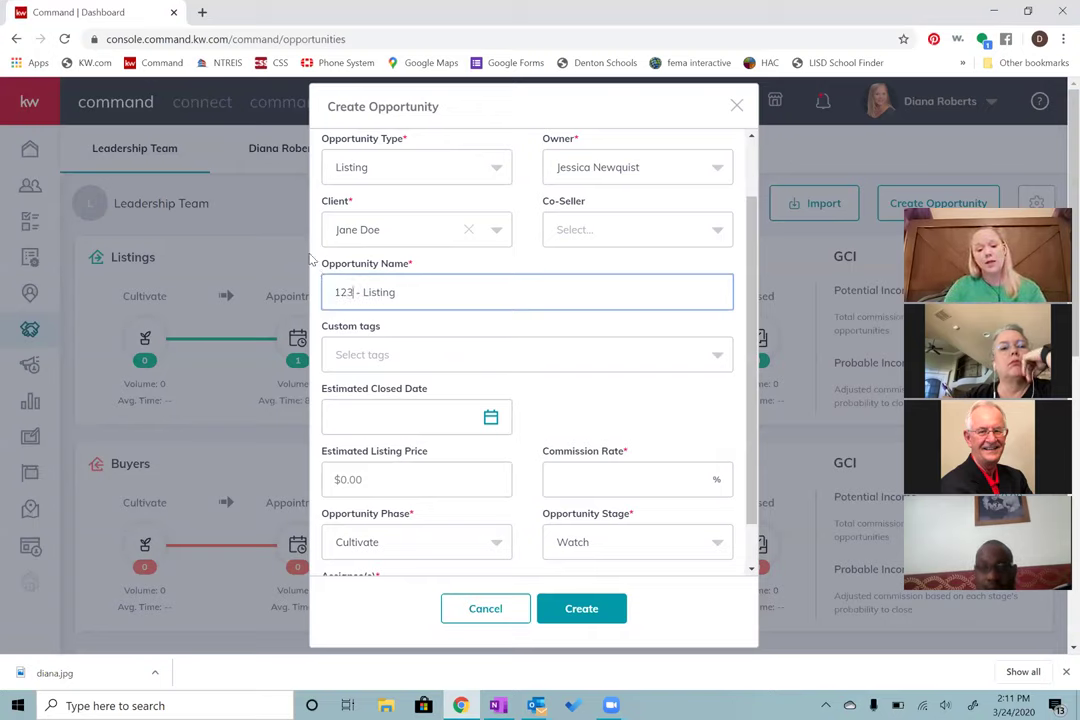
pyautogui.write('t Ste')
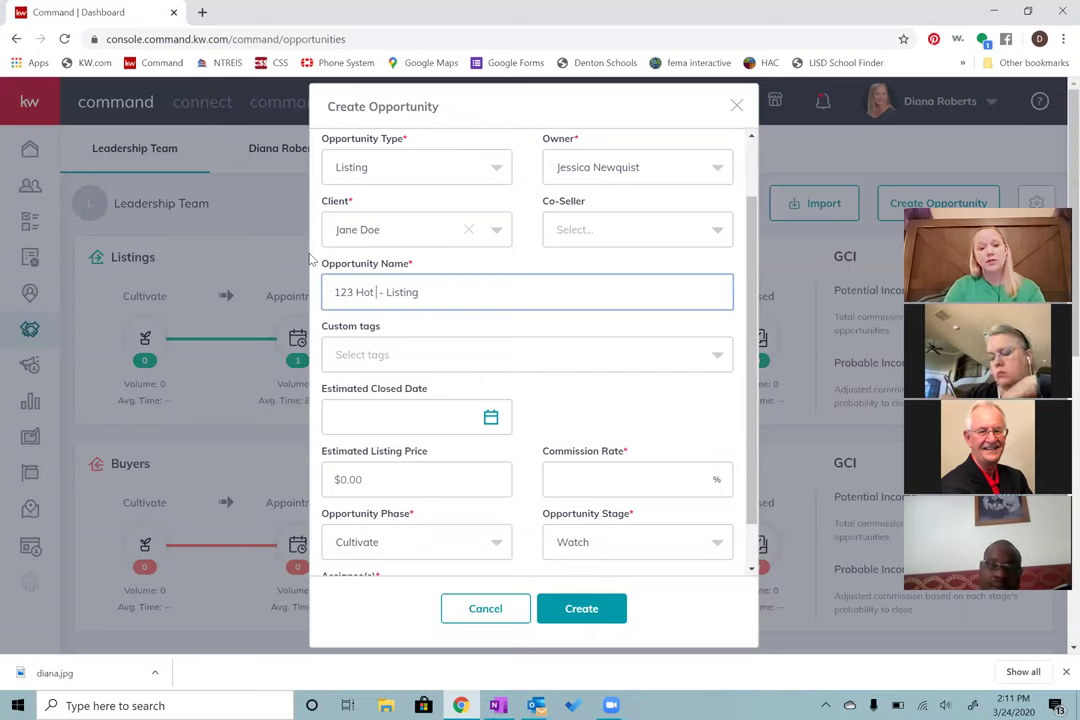
pyautogui.write('reet')
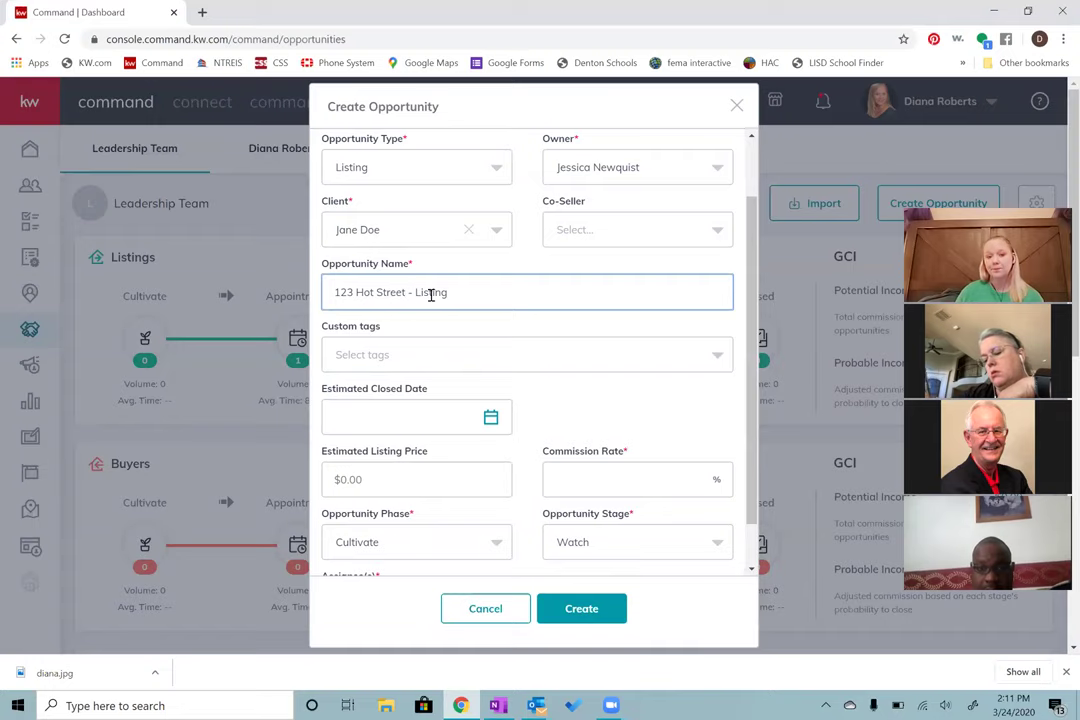
pyautogui.scroll(-2, 432, 323)
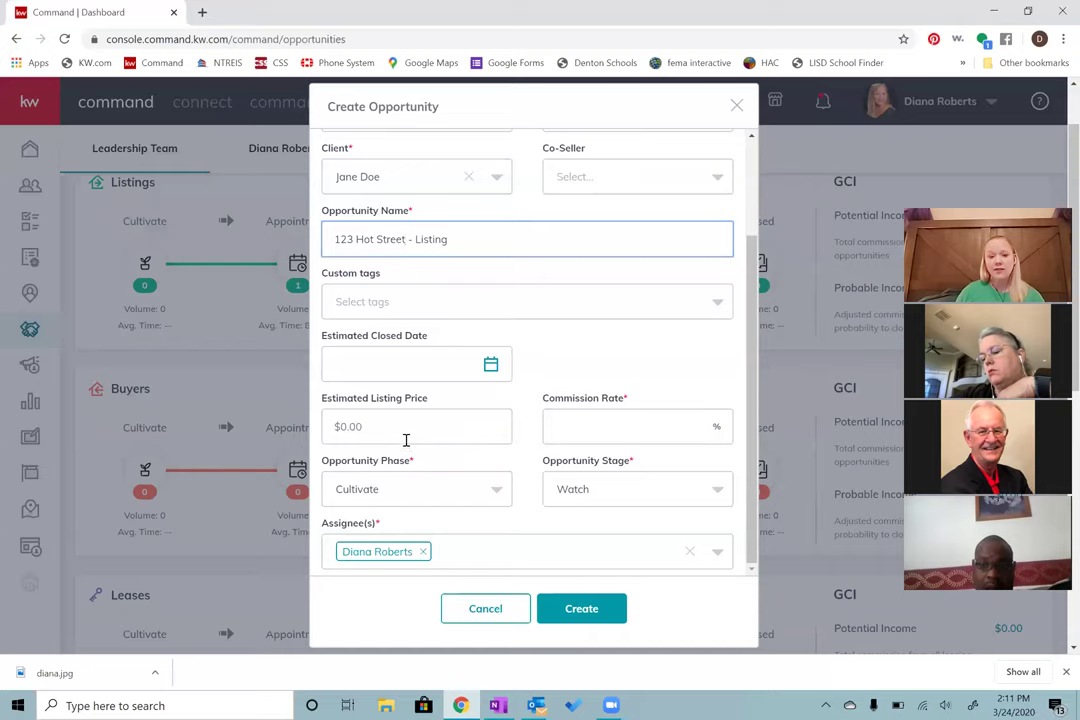
pyautogui.click(325, 430)
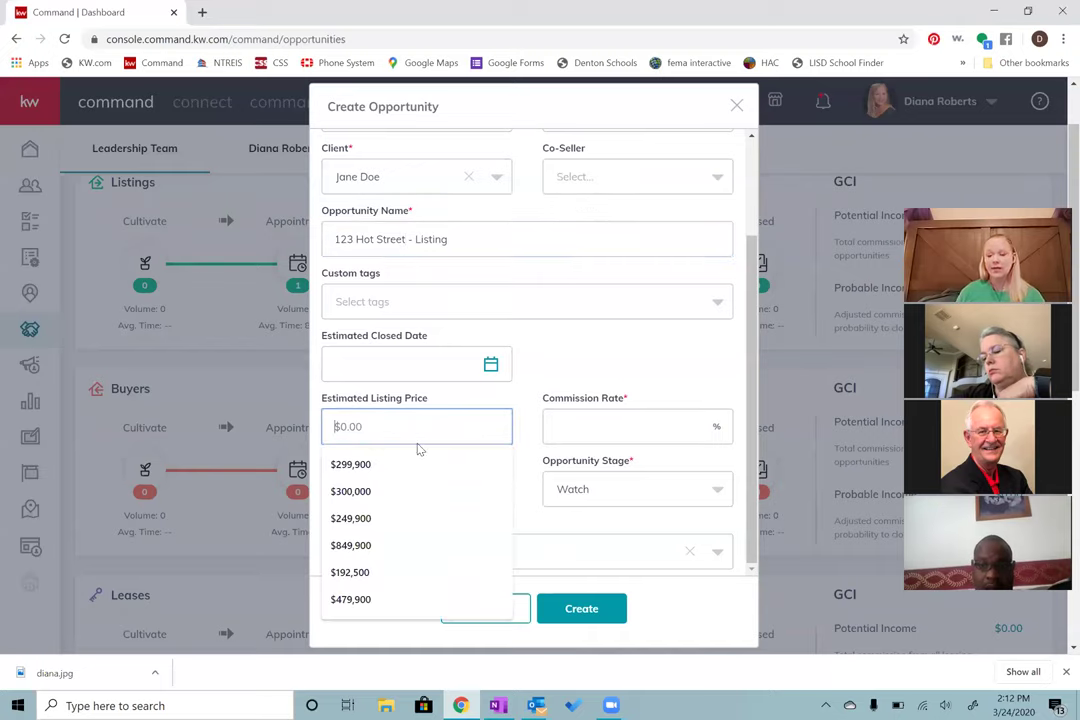
# Step: Enter an estimated listing price of 100,000 and a 3% commission rate
pyautogui.write('1')
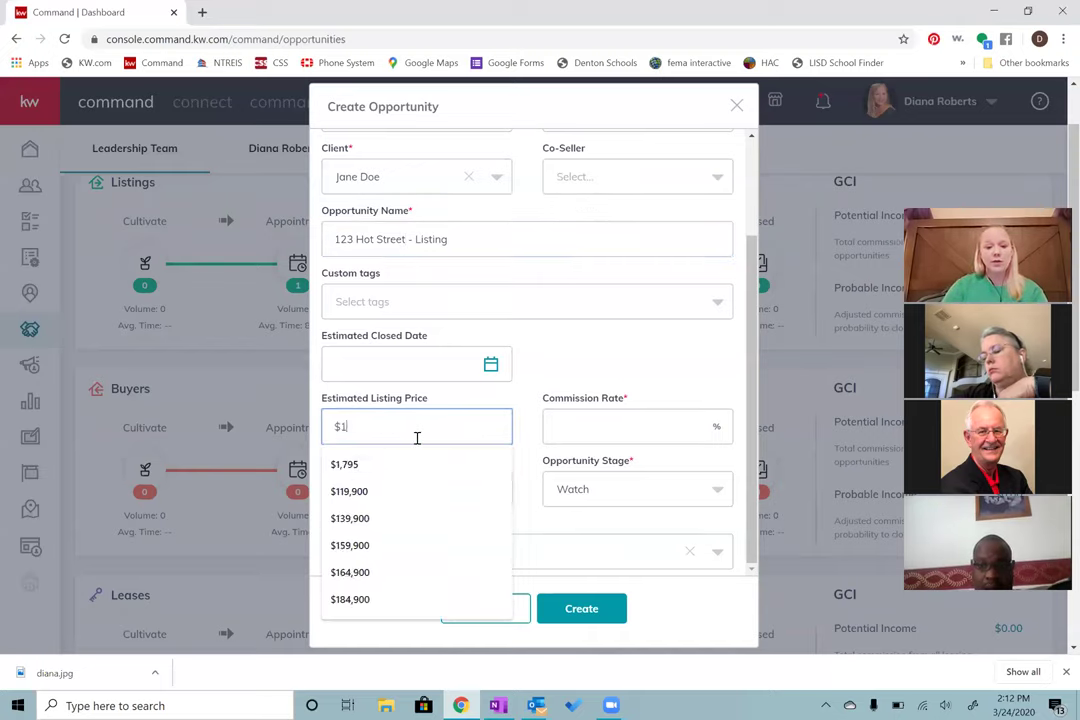
pyautogui.write('00,000')
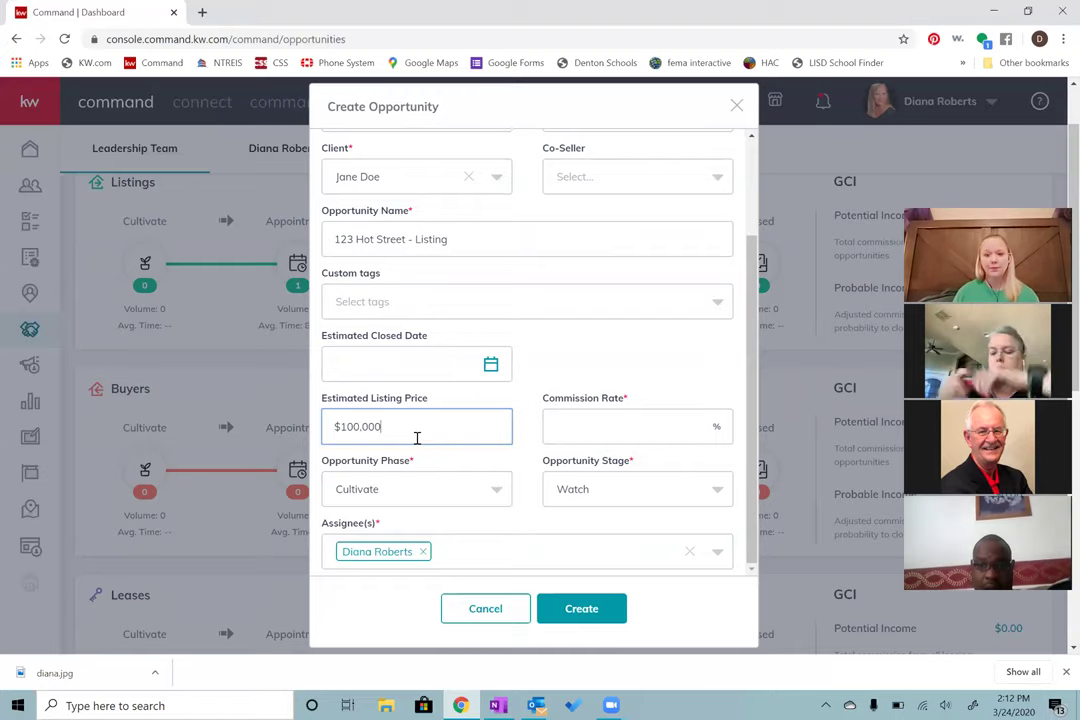
pyautogui.click(600, 430)
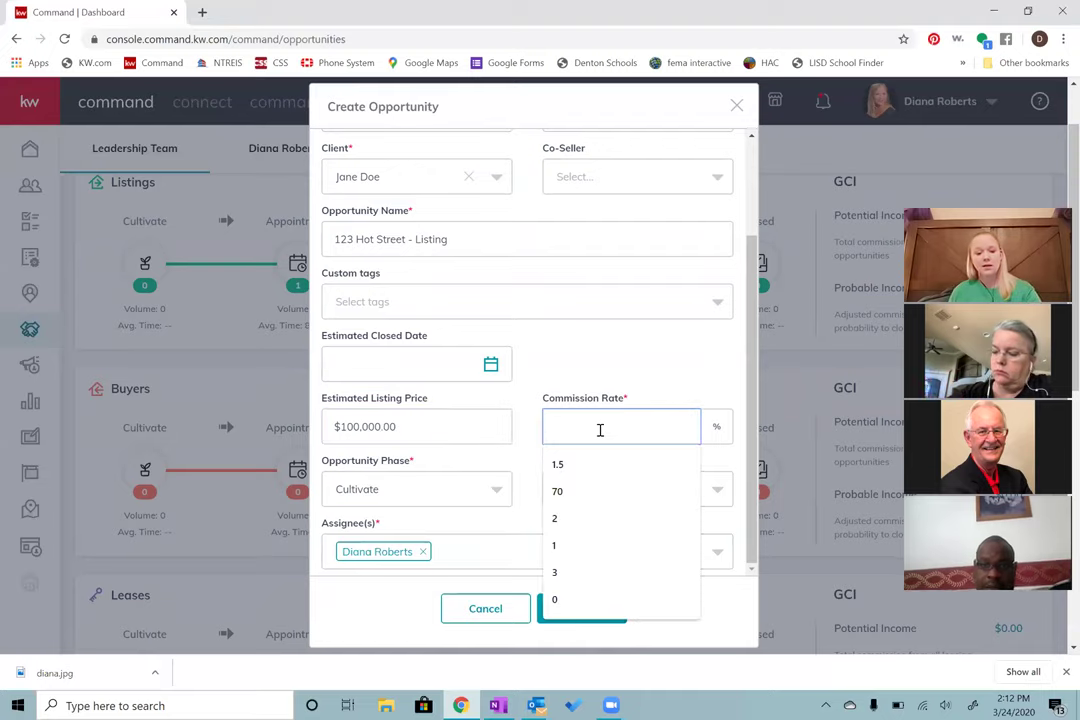
pyautogui.write('3')
pyautogui.click(605, 378)
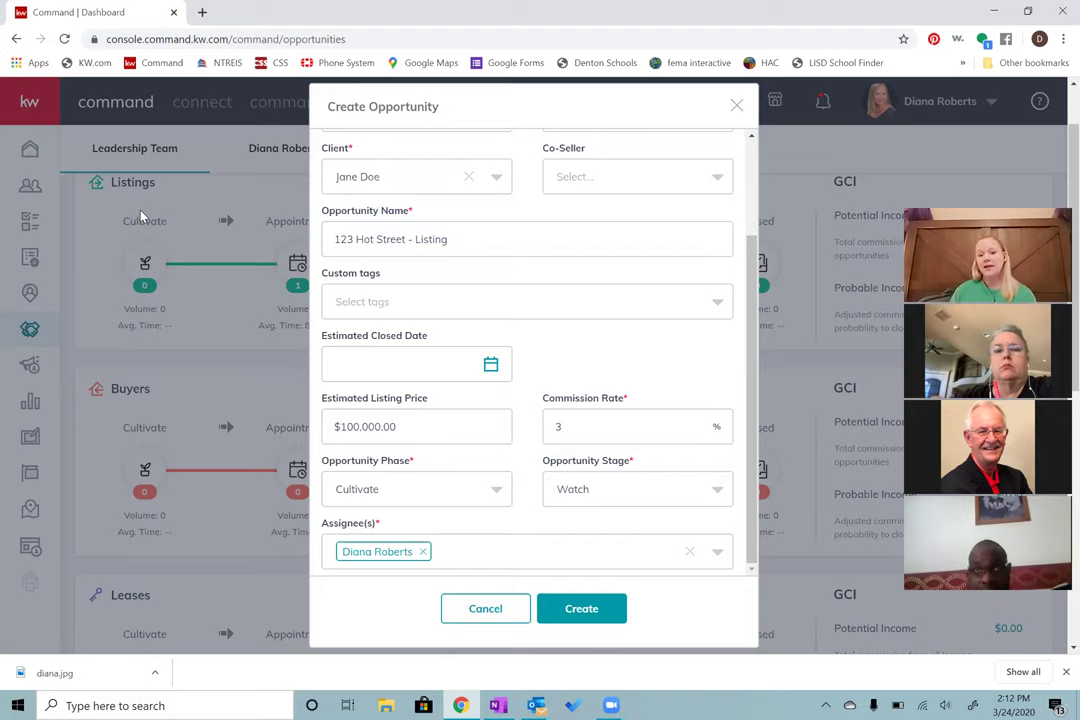
# Step: Set phase to Active and stage to Negotiations, then create the listing opportunity
pyautogui.click(397, 486)
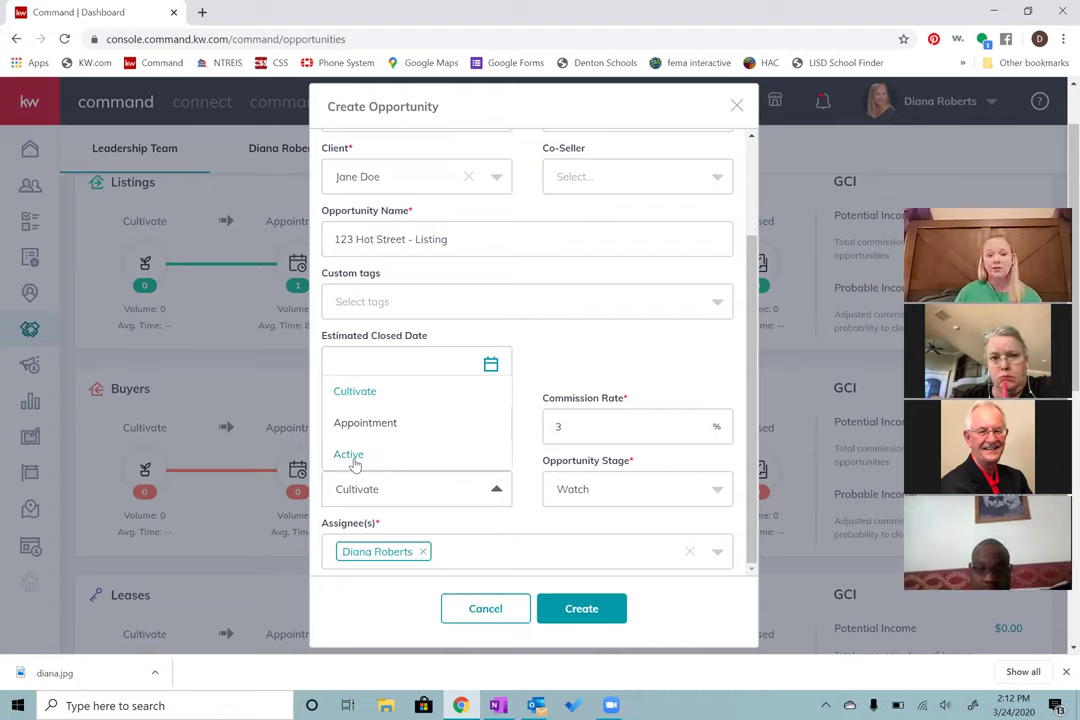
pyautogui.click(352, 456)
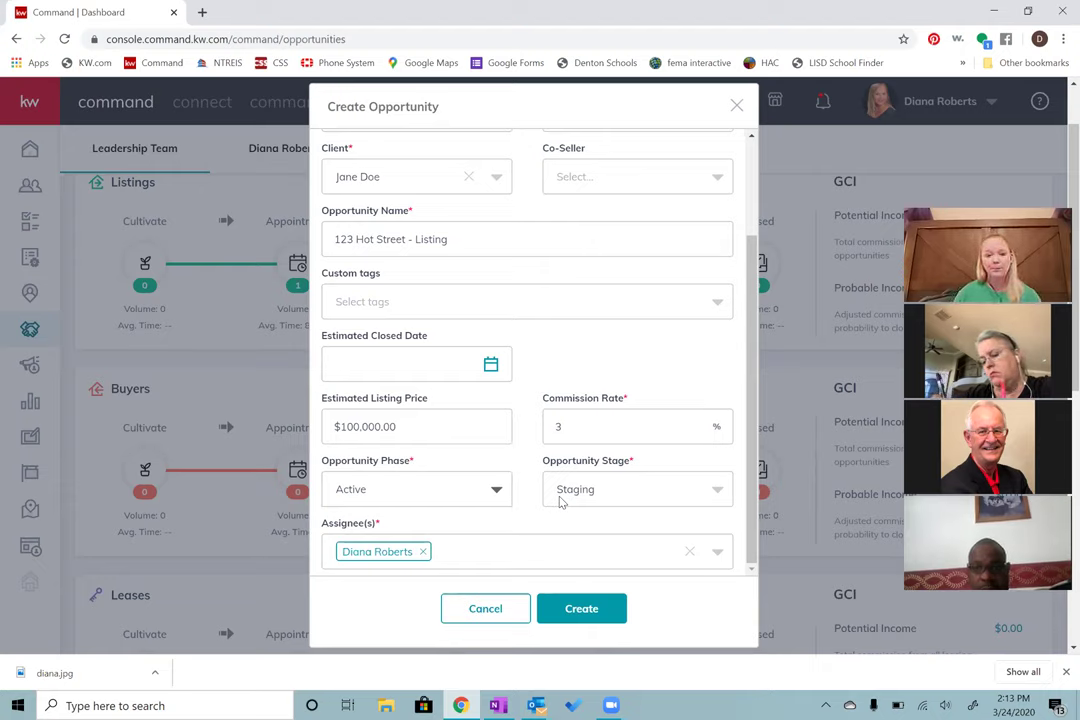
pyautogui.click(637, 489)
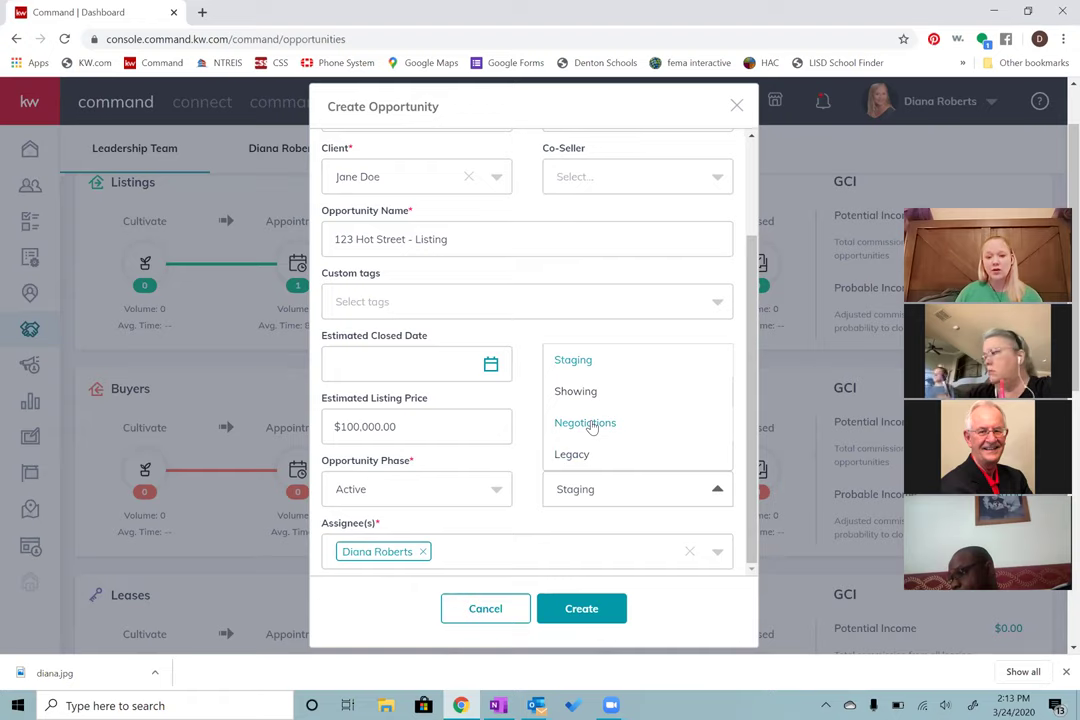
pyautogui.click(586, 423)
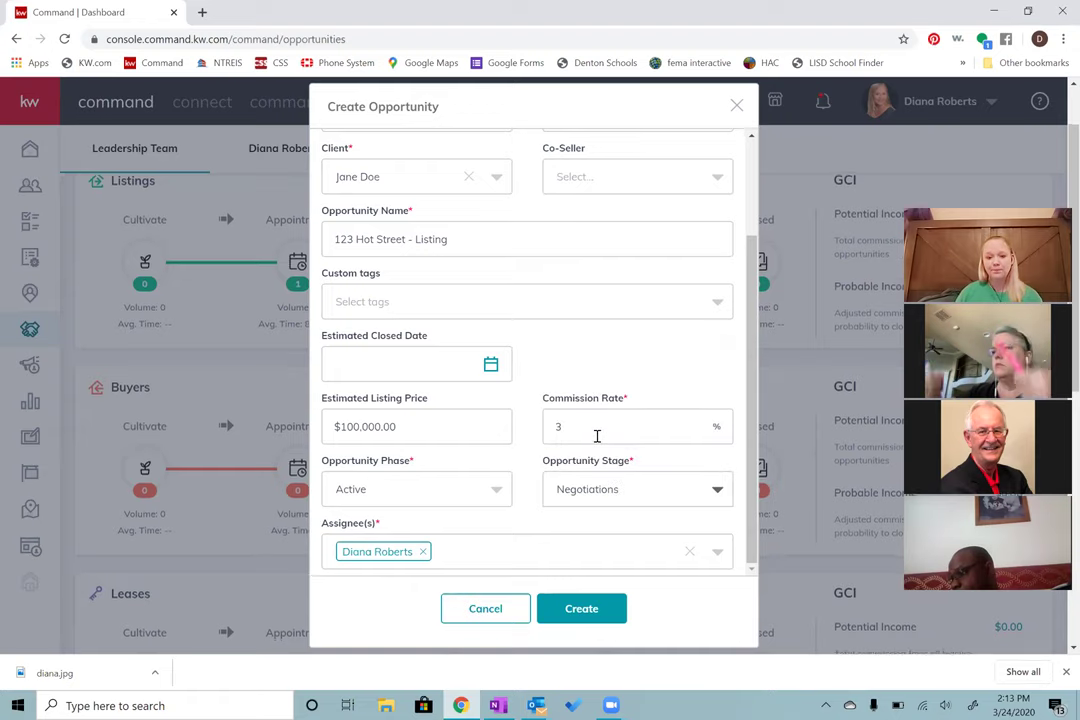
pyautogui.scroll(-2, 596, 436)
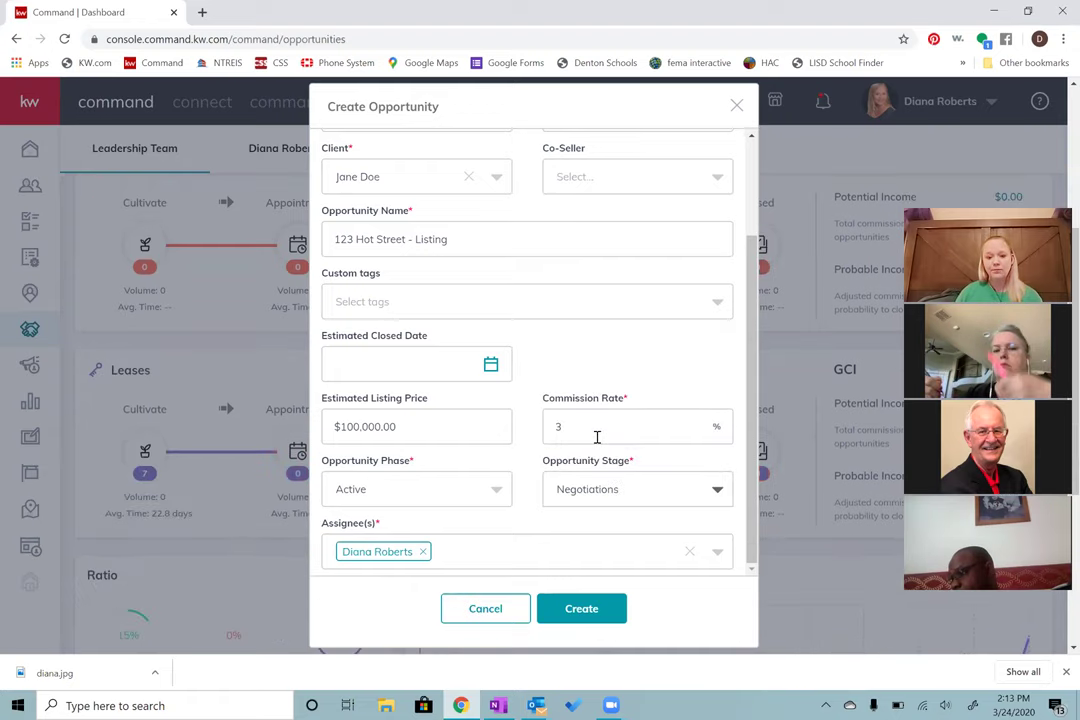
pyautogui.click(592, 609)
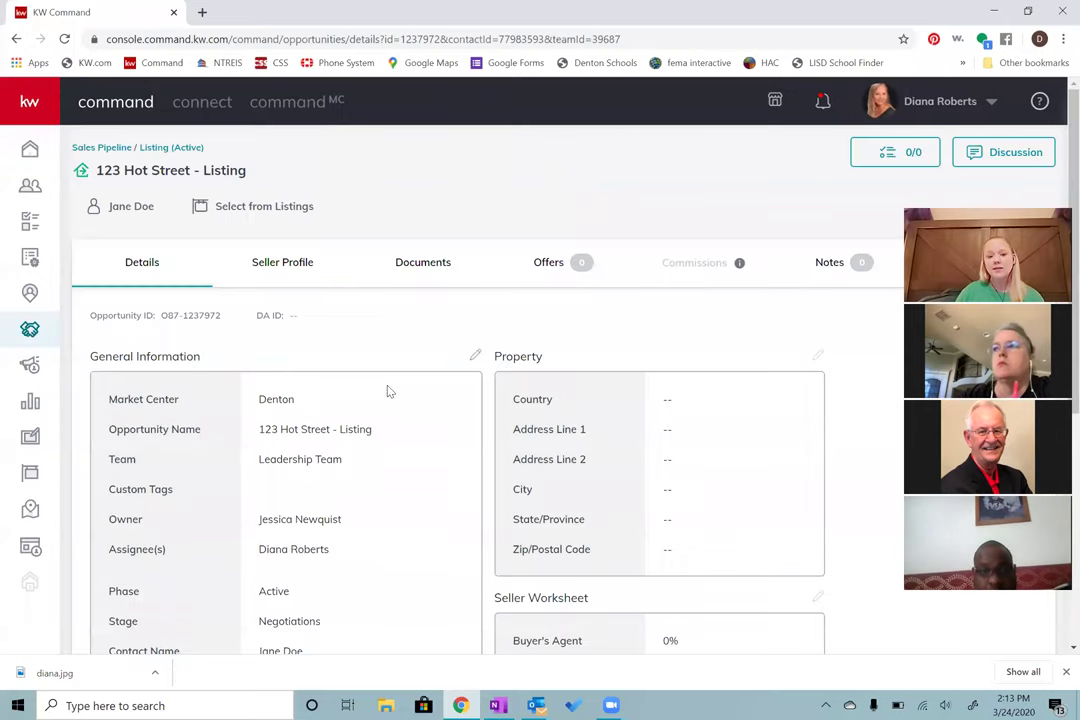
# Step: Scroll through General Information and Seller Worksheet to check price, 3% rate and $3,000.00 commission
pyautogui.scroll(-1, 386, 390)
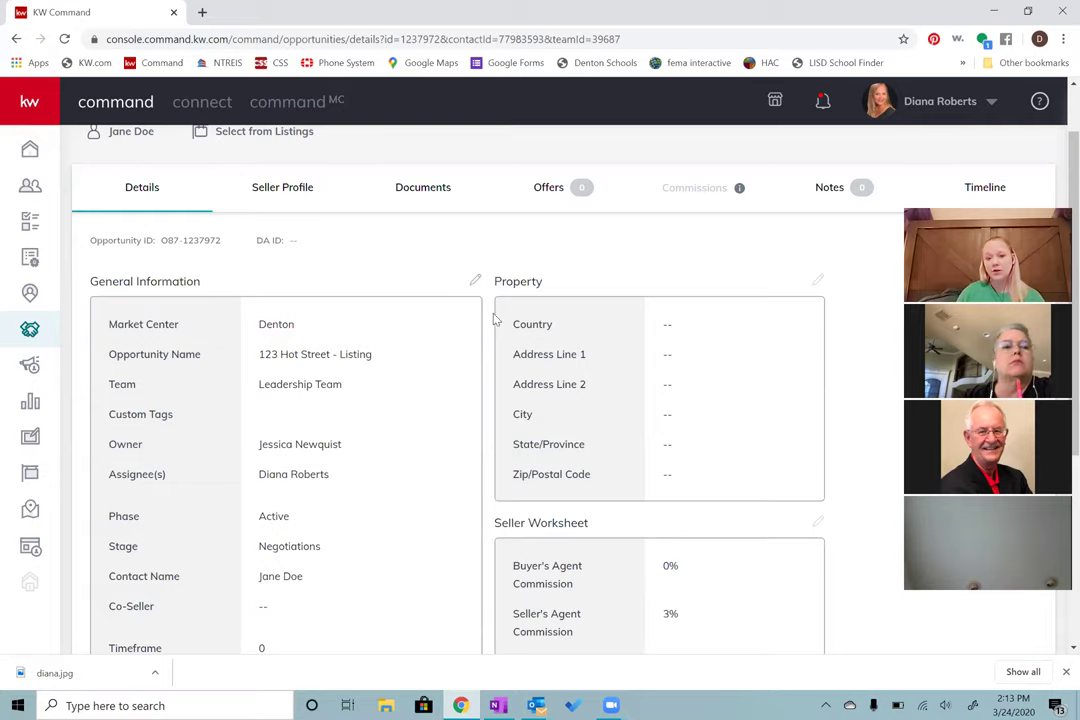
pyautogui.scroll(-1, 525, 346)
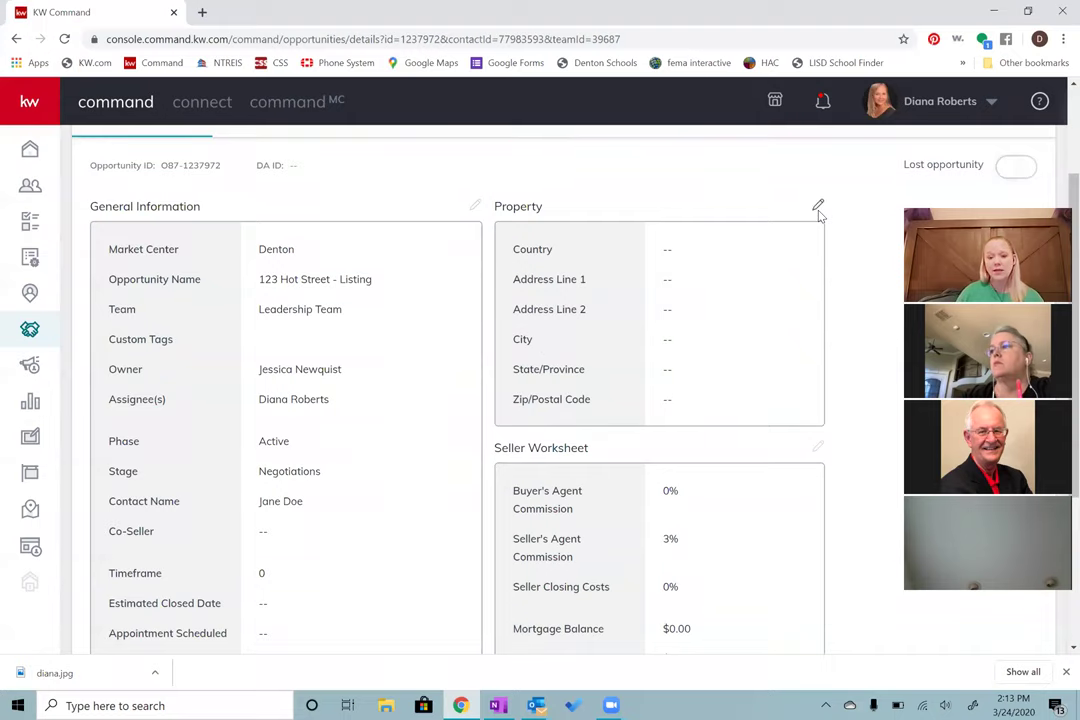
pyautogui.scroll(-2, 725, 352)
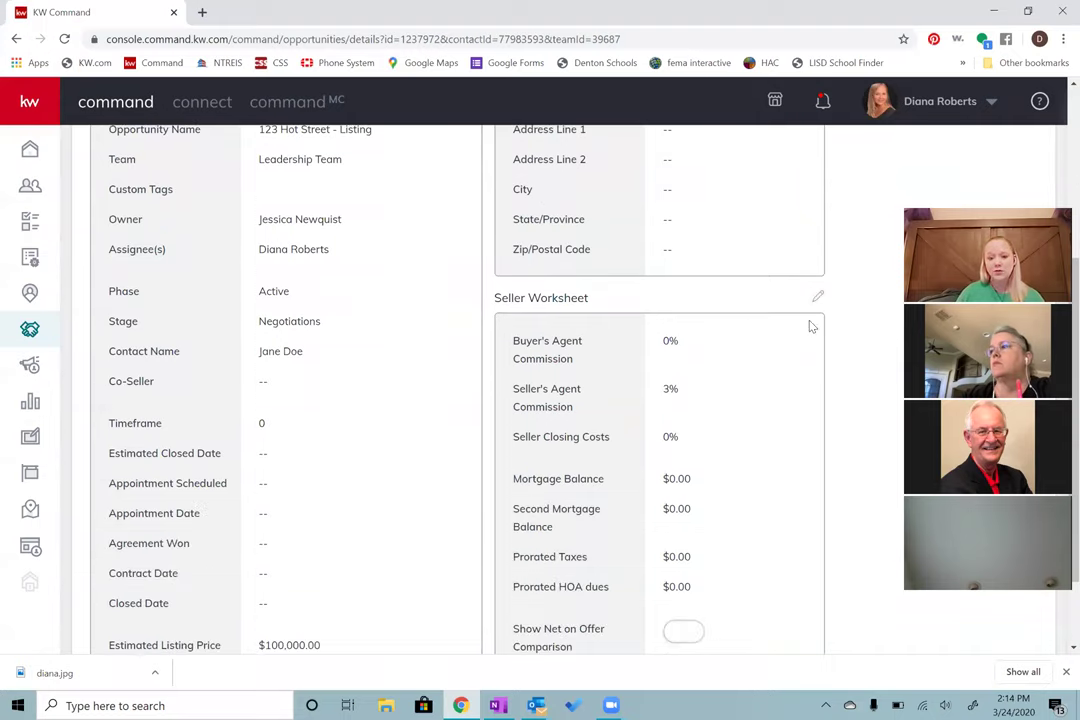
pyautogui.scroll(-1, 742, 468)
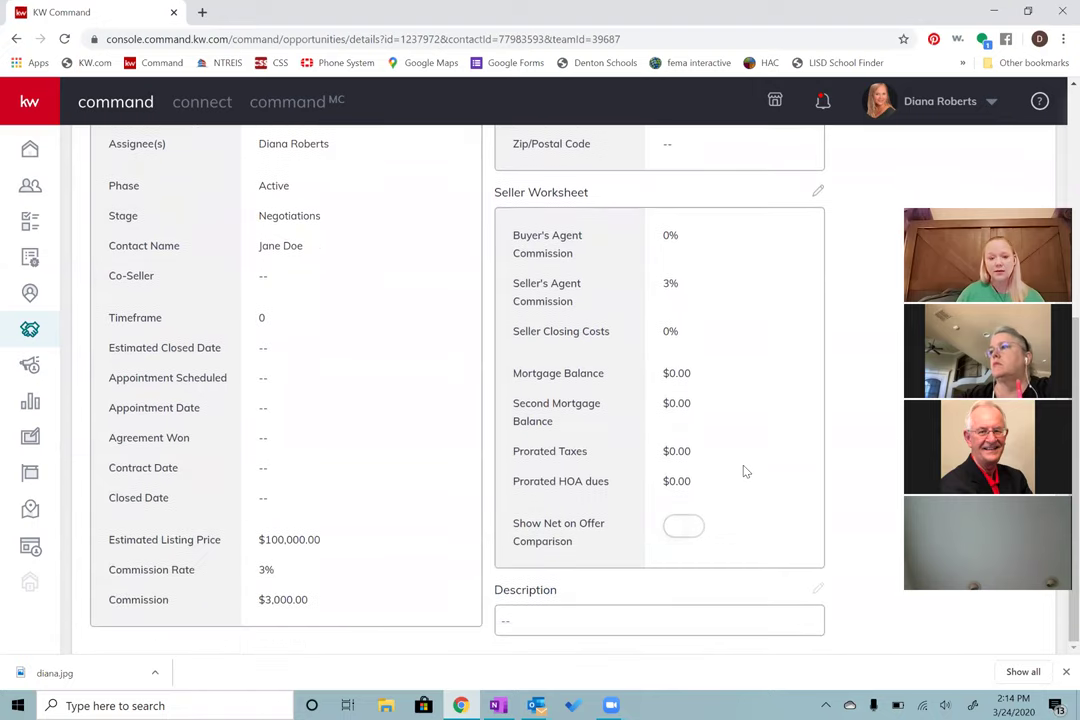
pyautogui.scroll(3, 776, 482)
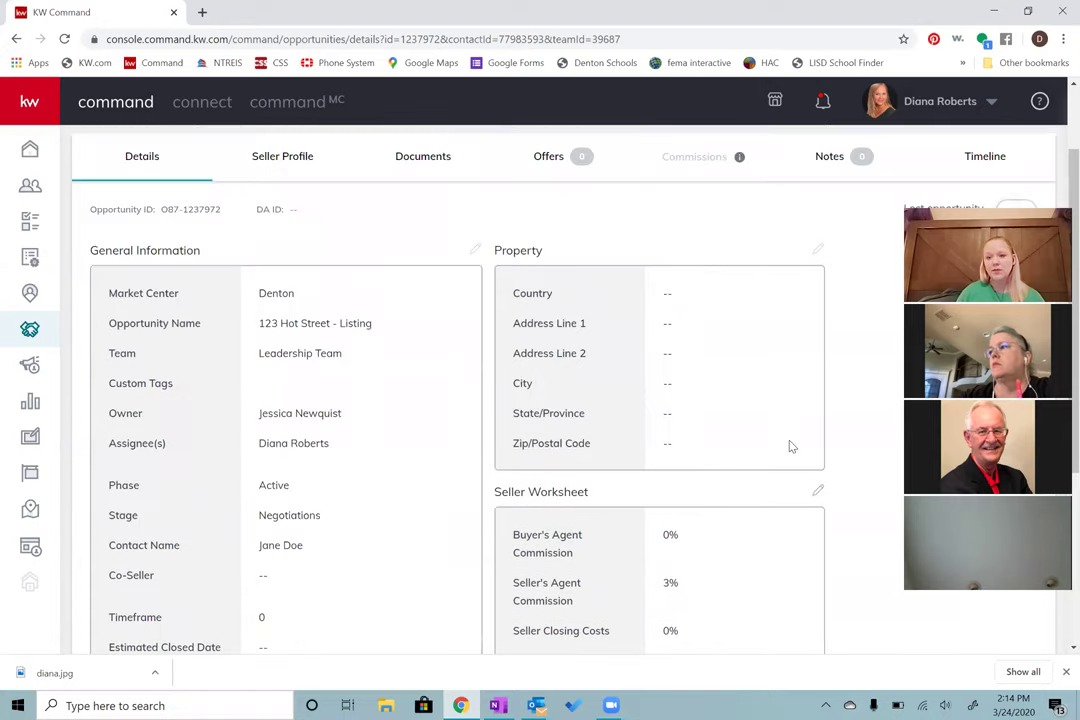
pyautogui.scroll(-1, 793, 437)
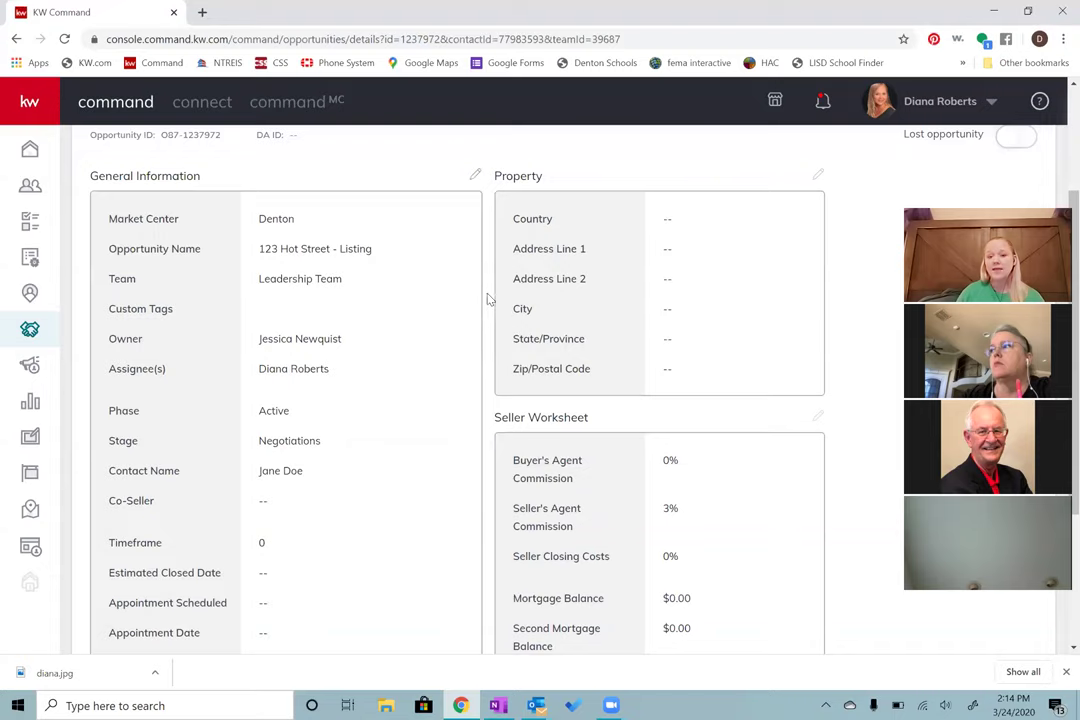
pyautogui.scroll(2, 490, 298)
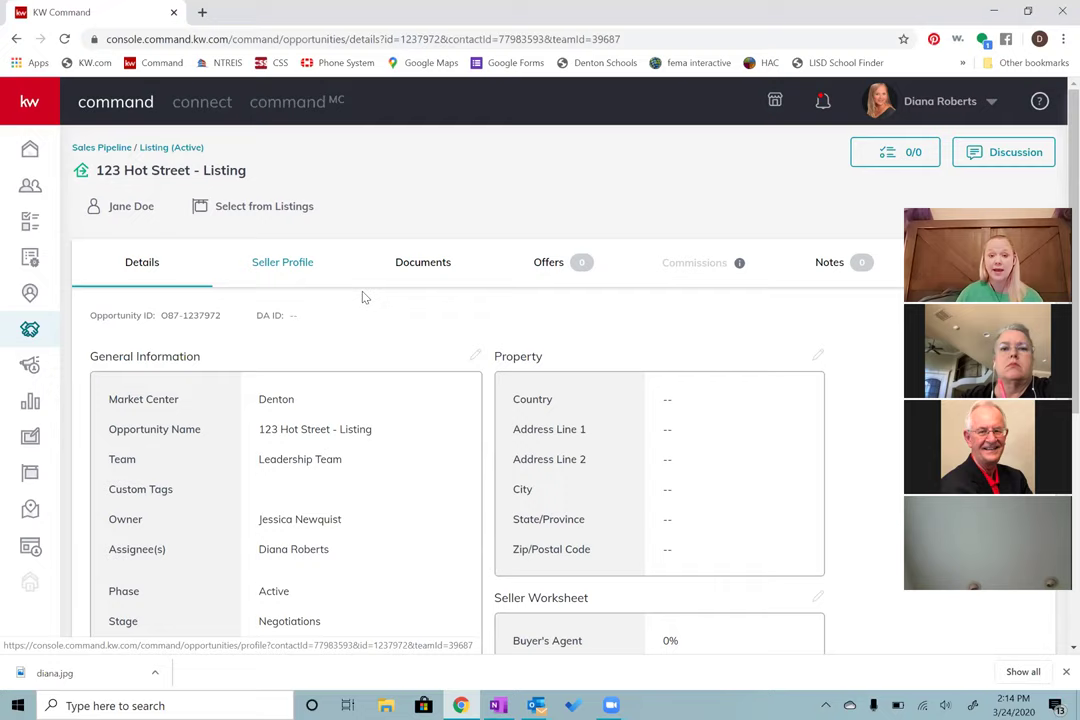
# Step: Open the opportunity's Documents tab and scroll through the checklist
pyautogui.click(423, 279)
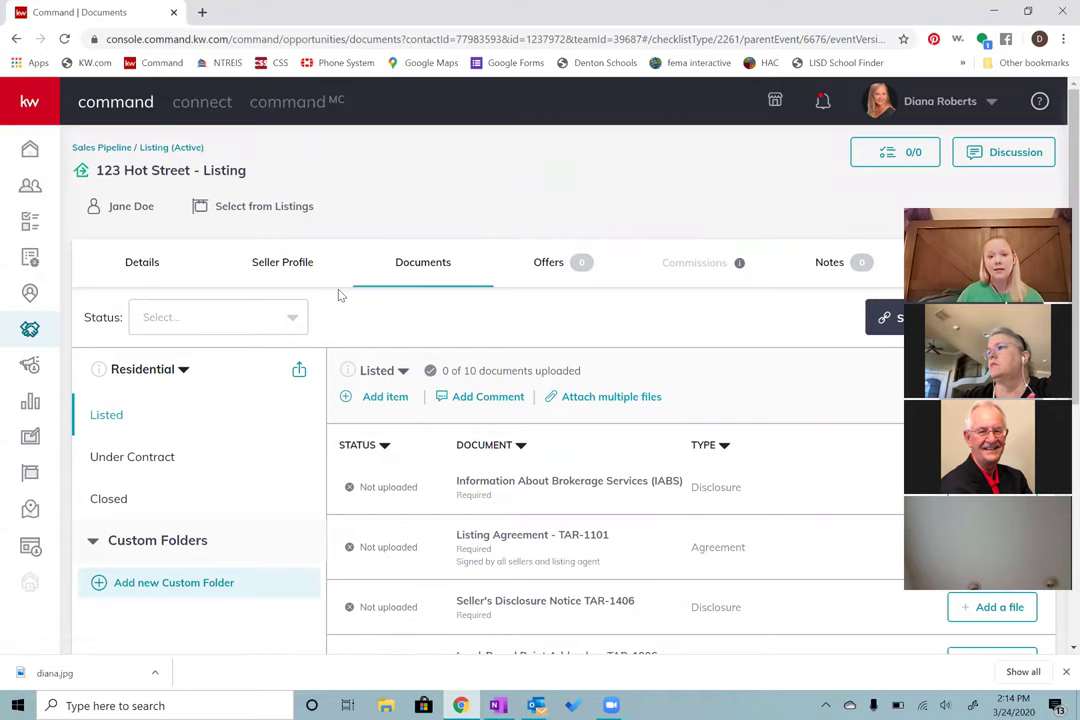
pyautogui.scroll(-1, 470, 413)
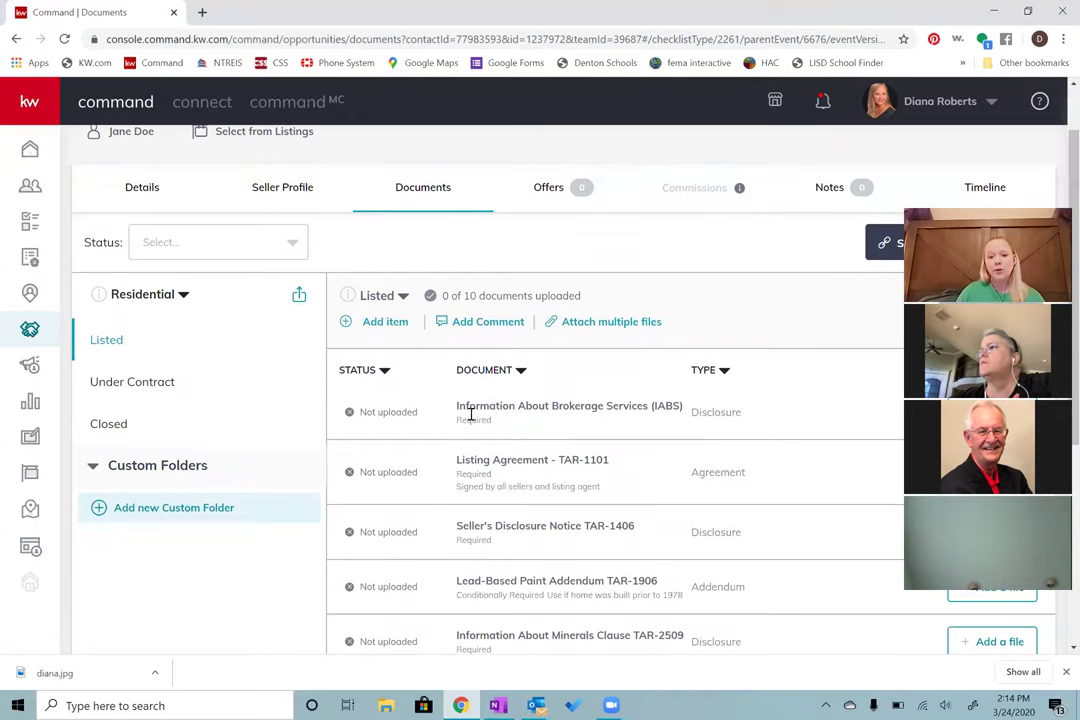
pyautogui.scroll(-3, 470, 470)
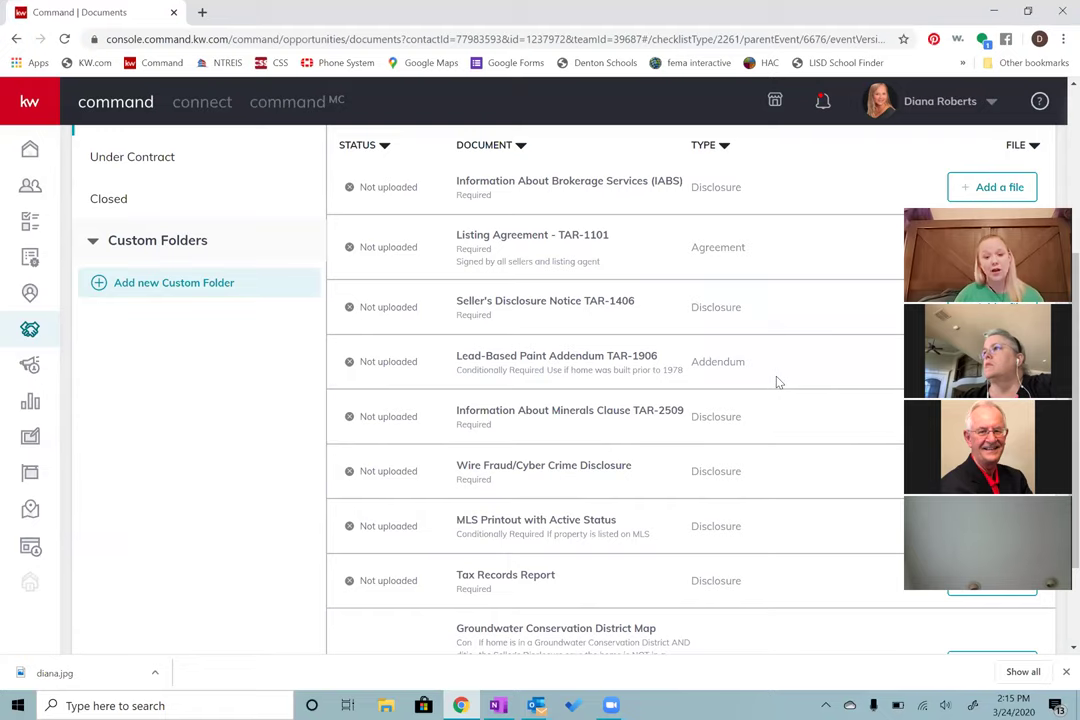
pyautogui.scroll(1, 779, 382)
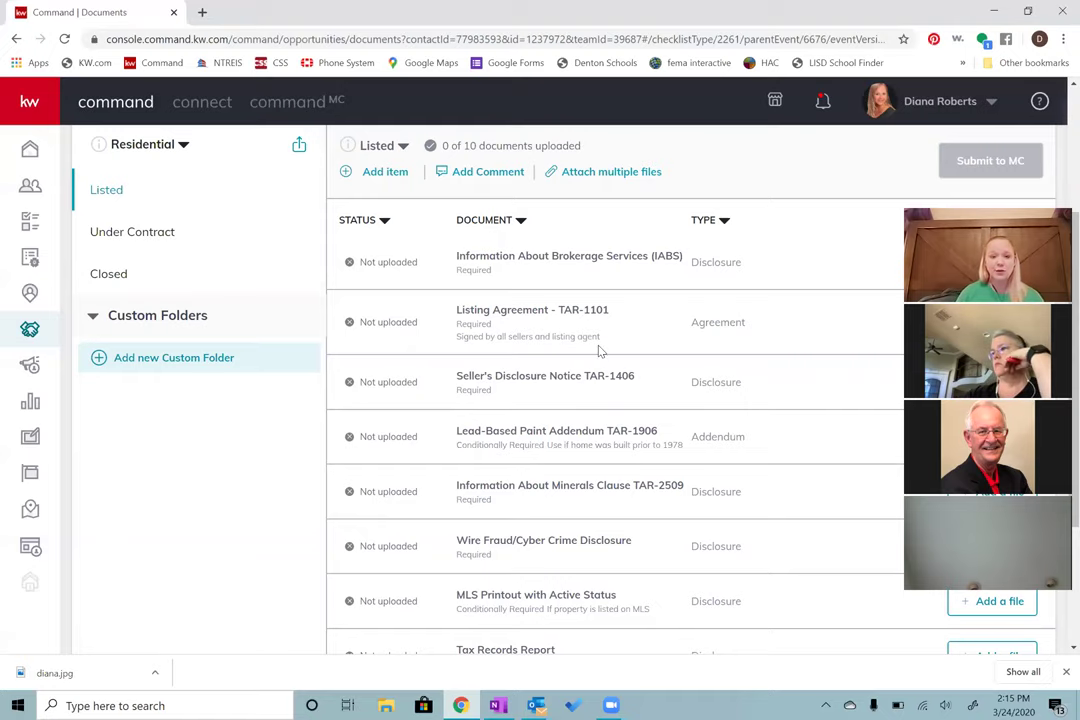
pyautogui.scroll(1, 600, 350)
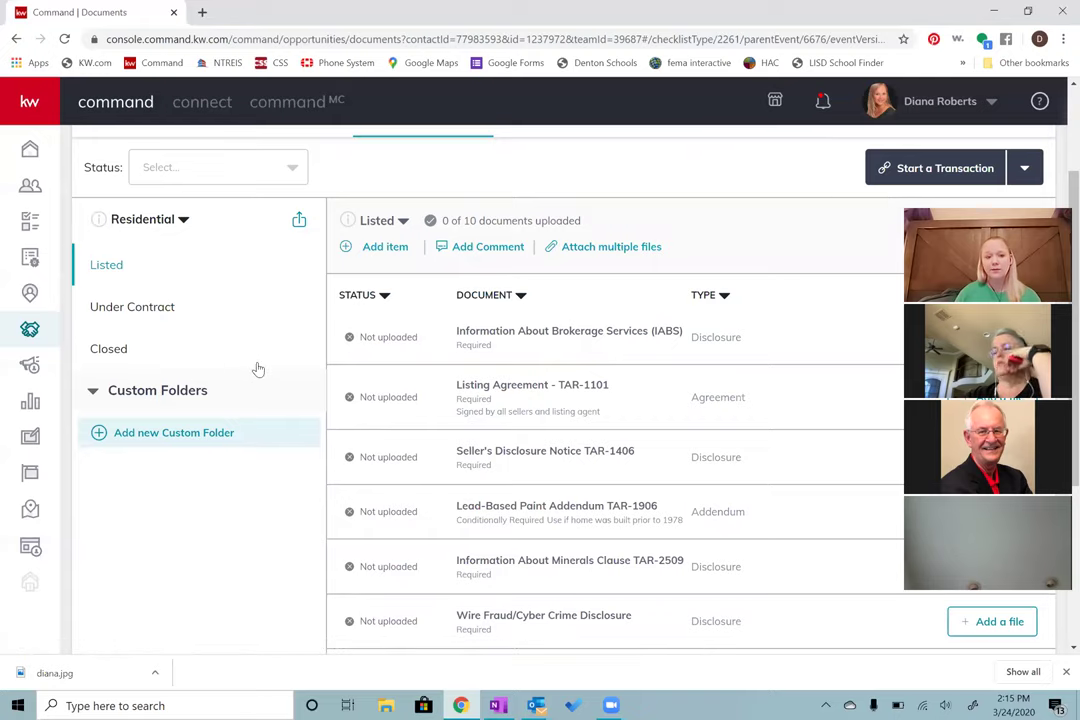
# Step: View the Under Contract and Closed checklists, return to Listed, and start adding a file to IABS
pyautogui.click(145, 309)
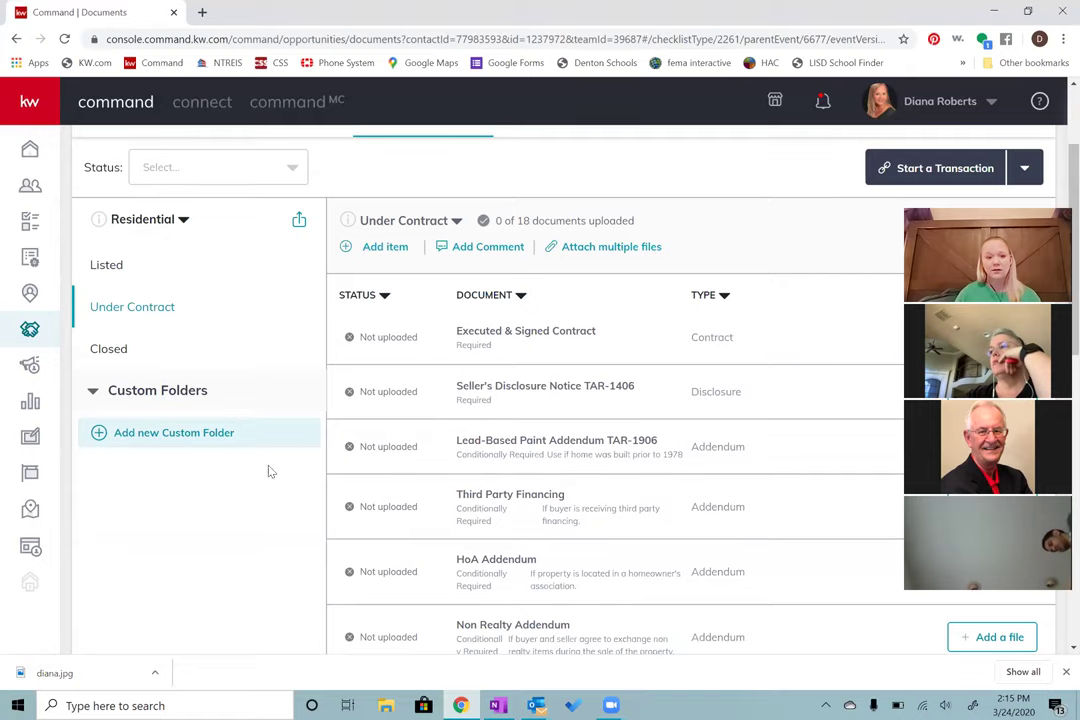
pyautogui.click(120, 347)
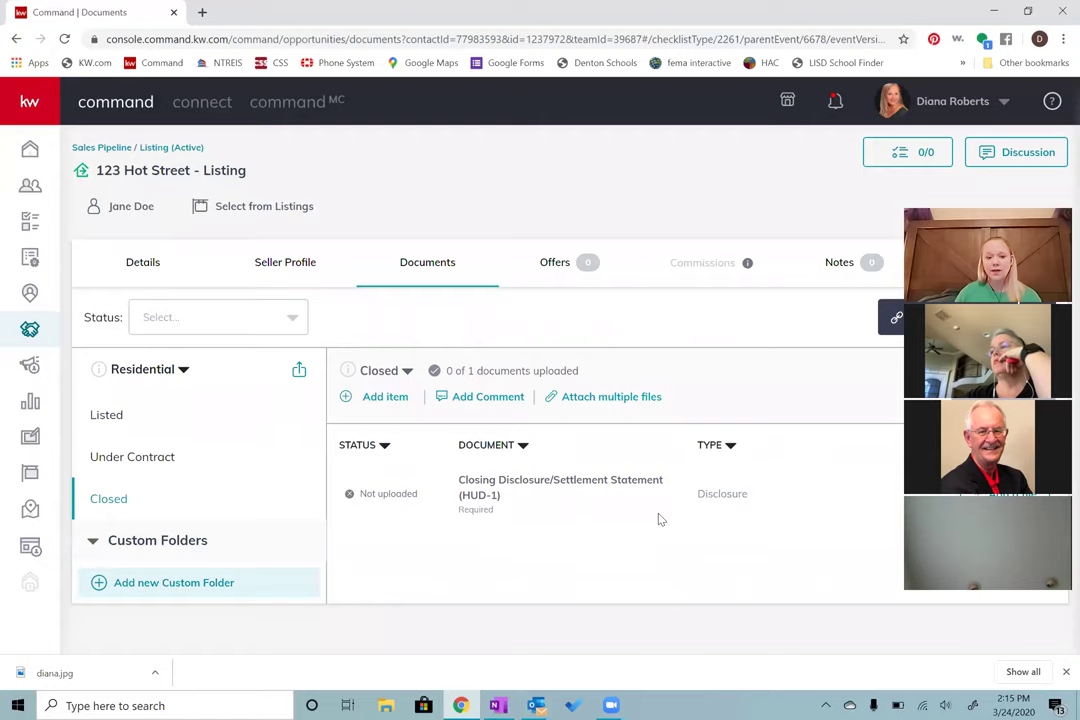
pyautogui.click(110, 416)
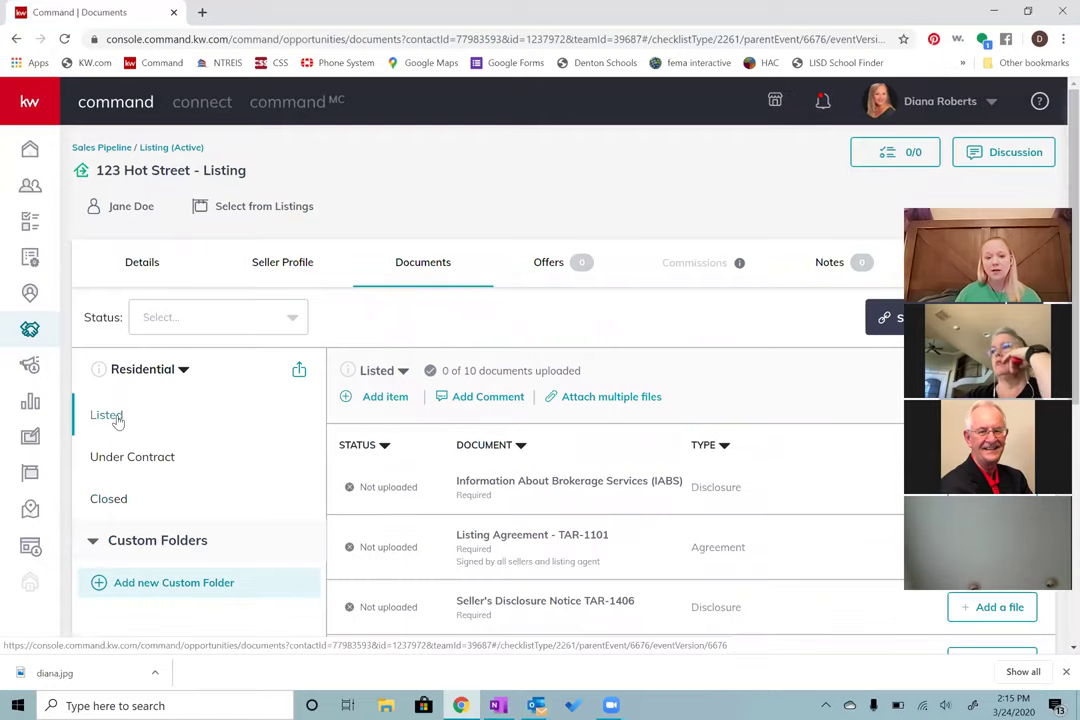
pyautogui.scroll(-2, 499, 506)
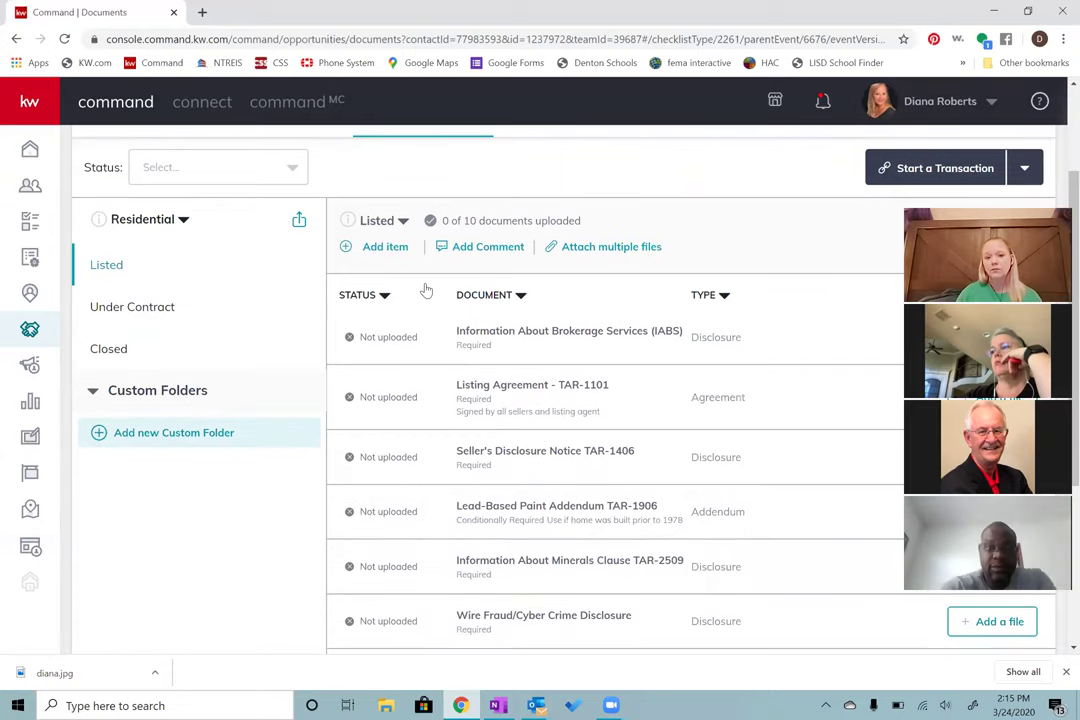
pyautogui.scroll(-3, 733, 301)
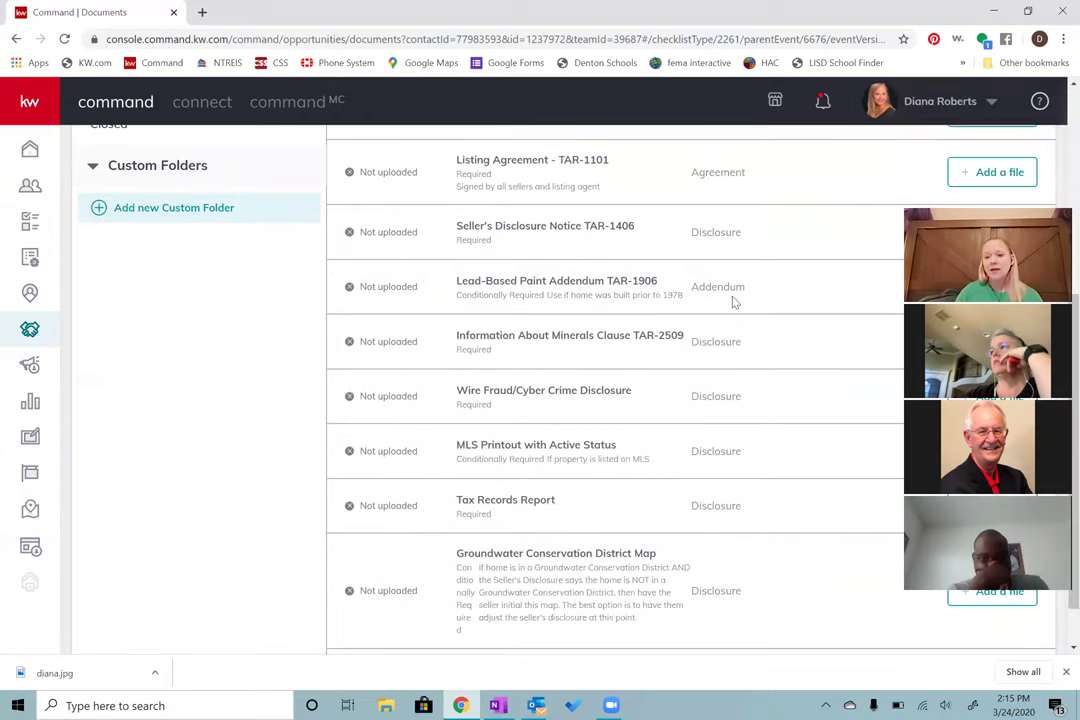
pyautogui.scroll(1, 800, 246)
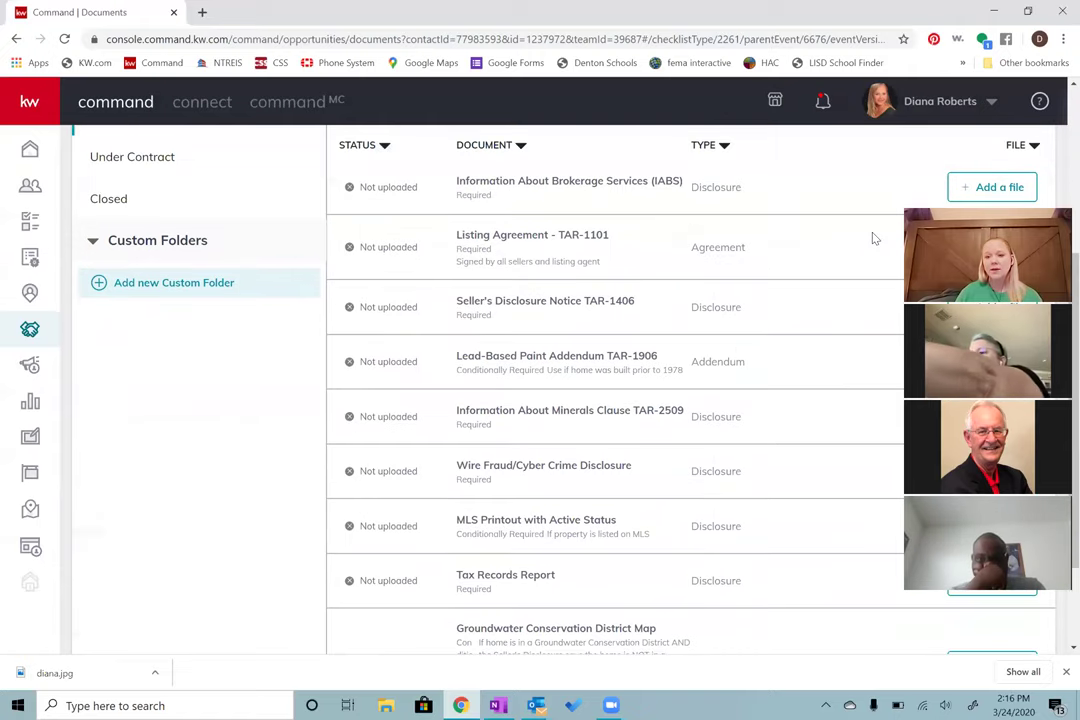
pyautogui.click(986, 188)
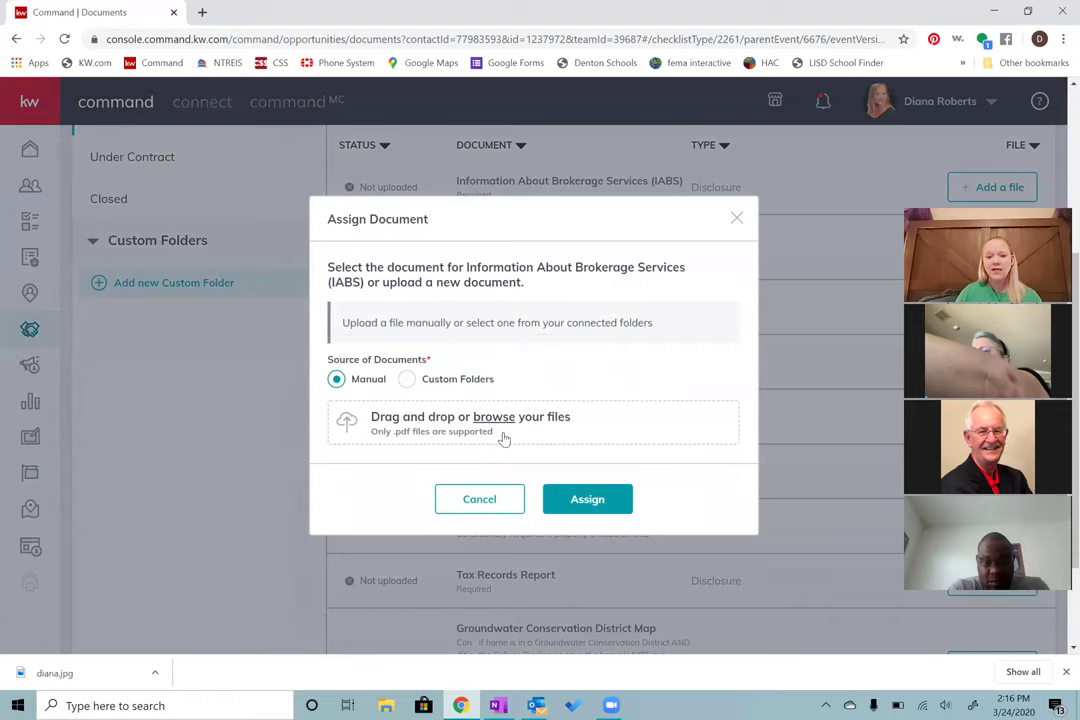
pyautogui.click(504, 438)
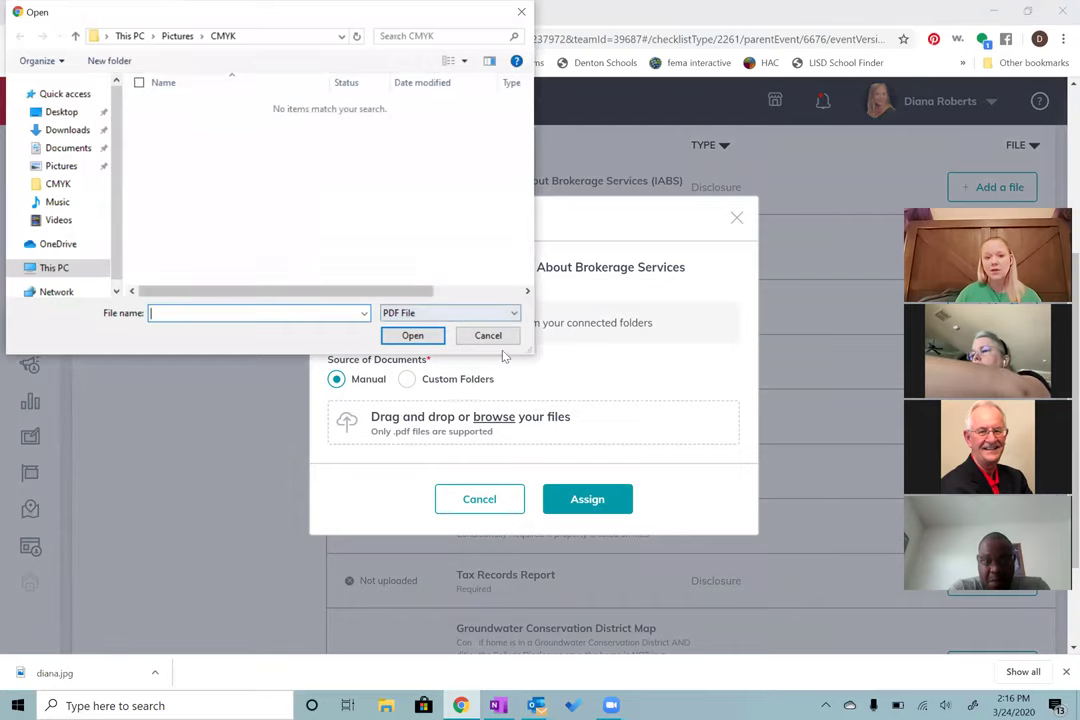
pyautogui.click(500, 339)
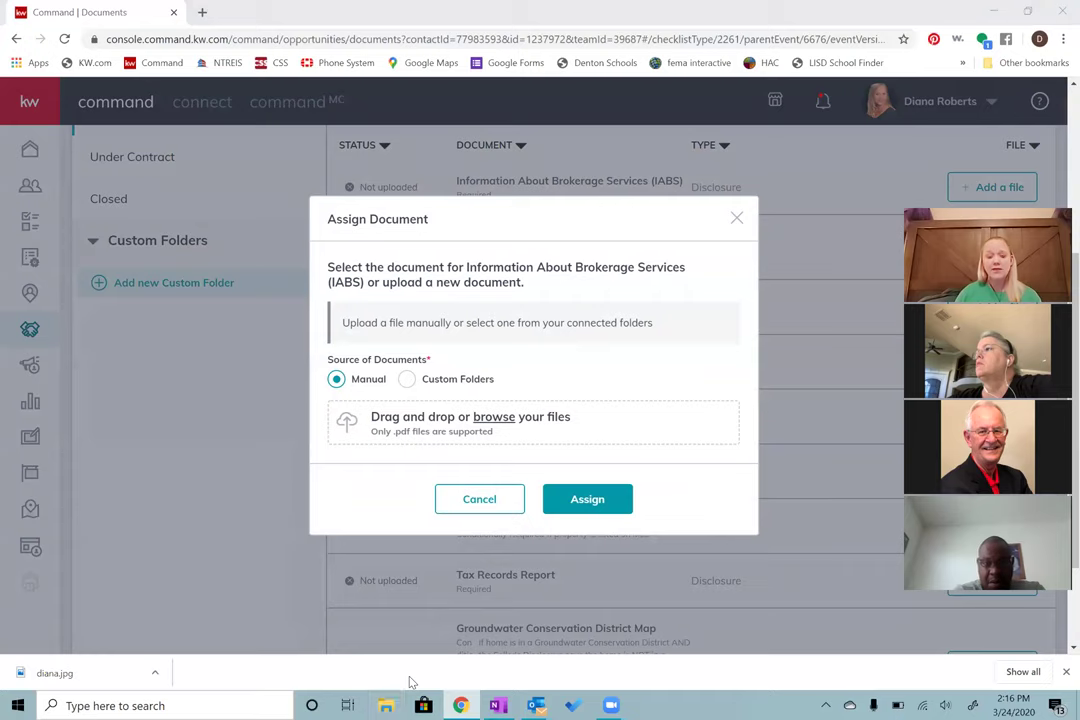
# Step: Browse the Documents folder in a File Explorer window, then minimize it
pyautogui.click(386, 705)
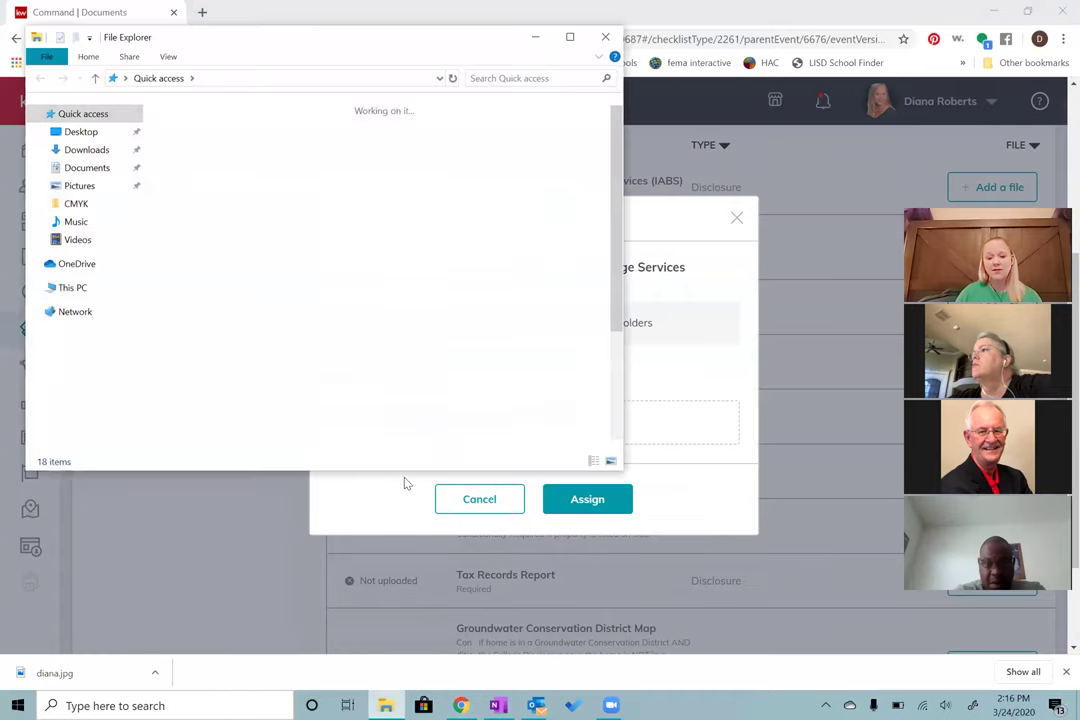
pyautogui.doubleClick(270, 190)
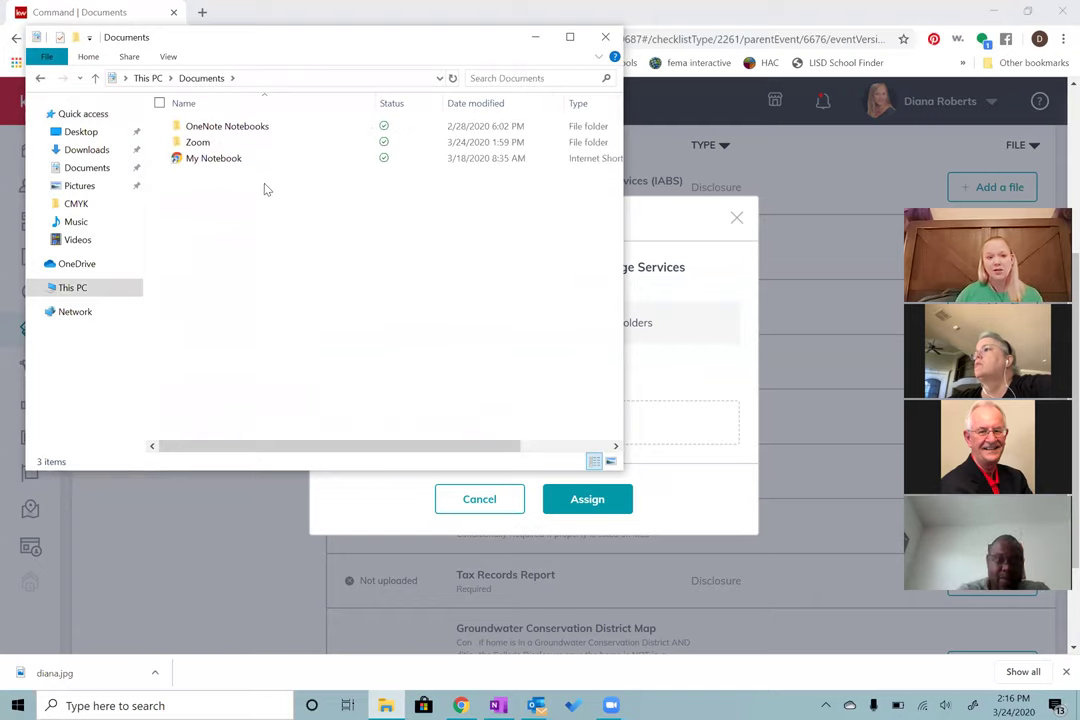
pyautogui.moveTo(263, 222); pyautogui.dragTo(548, 318)
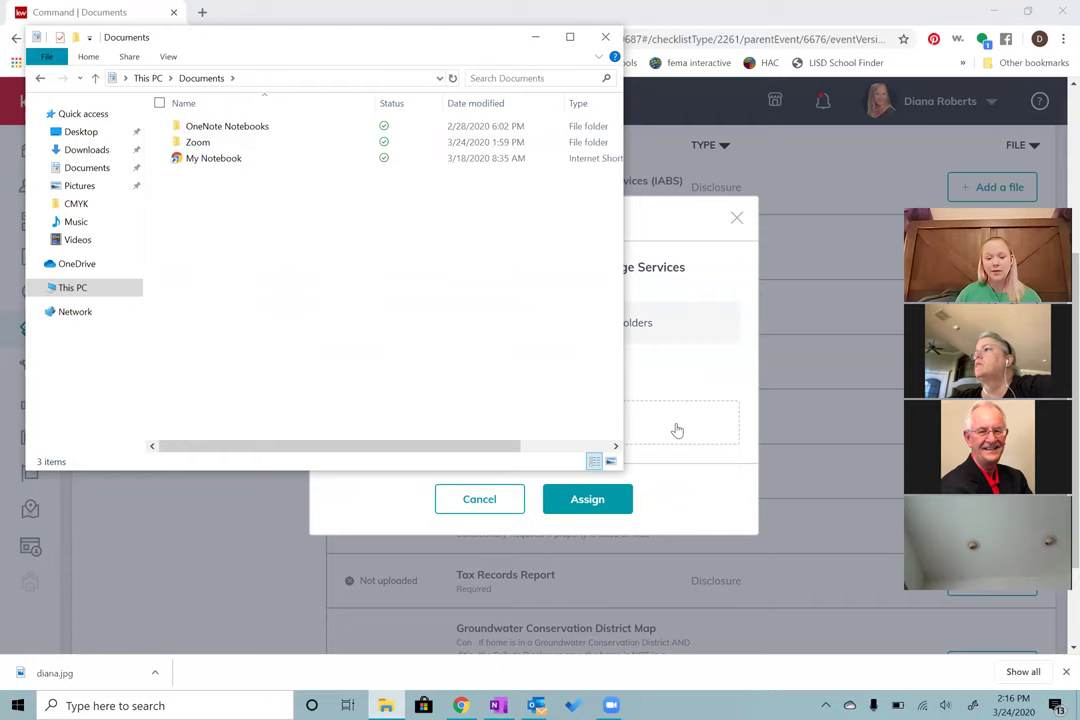
pyautogui.click(535, 37)
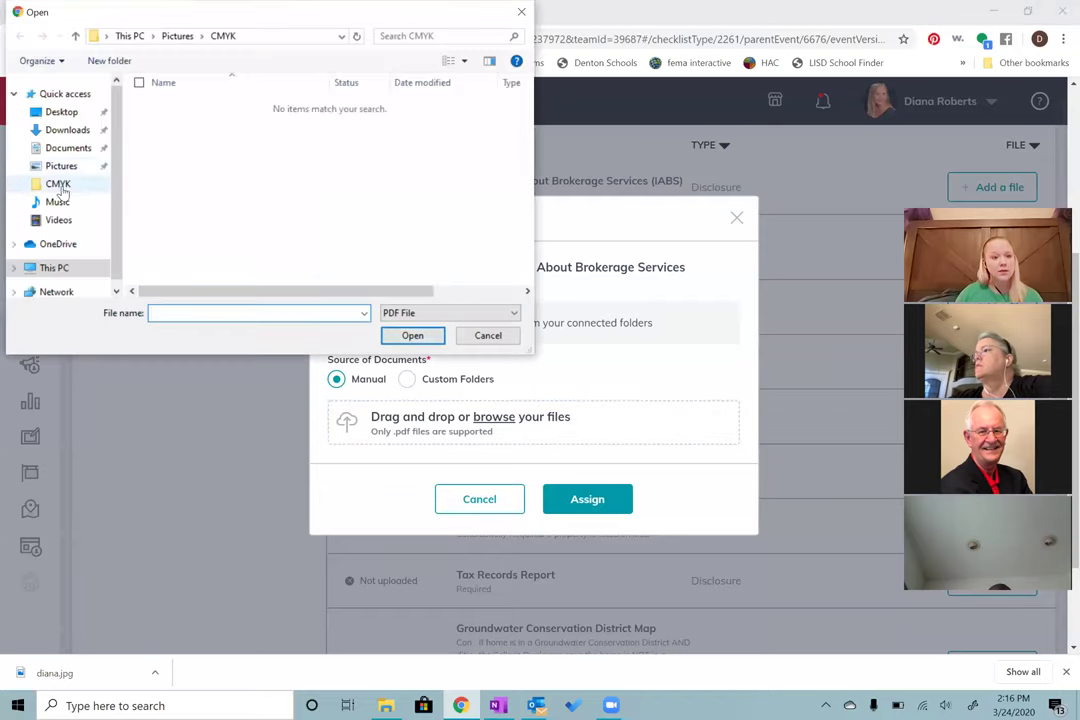
# Step: Upload census2020.pdf from the Desktop and assign it to the IABS document, retrying after an error
pyautogui.click(62, 150)
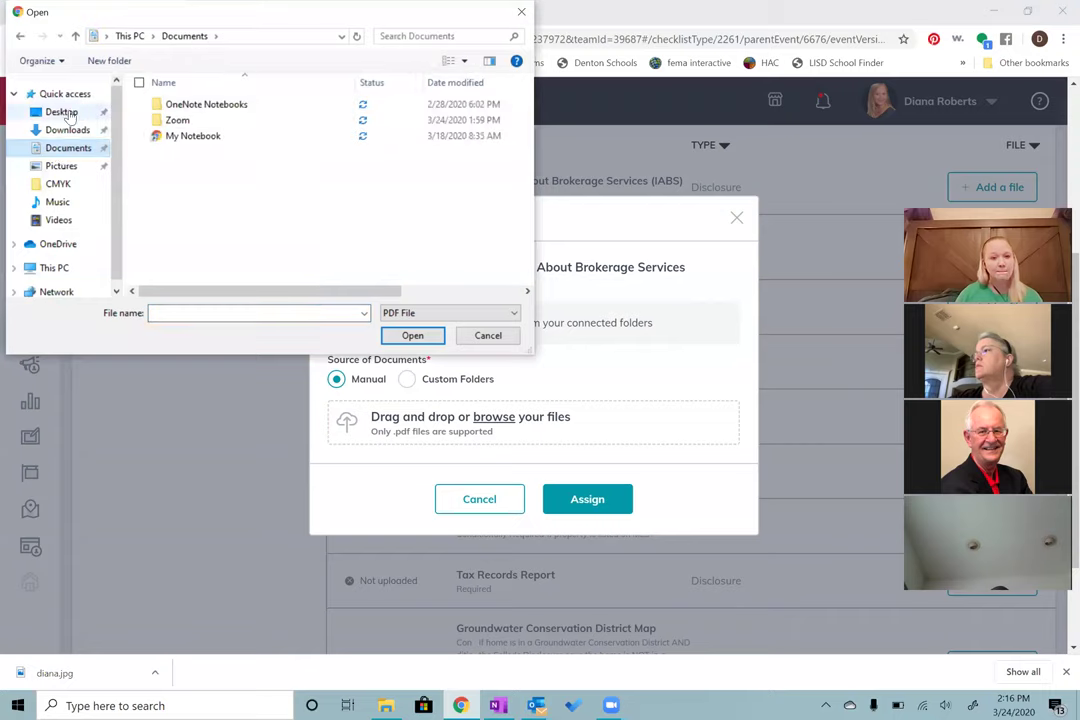
pyautogui.click(66, 113)
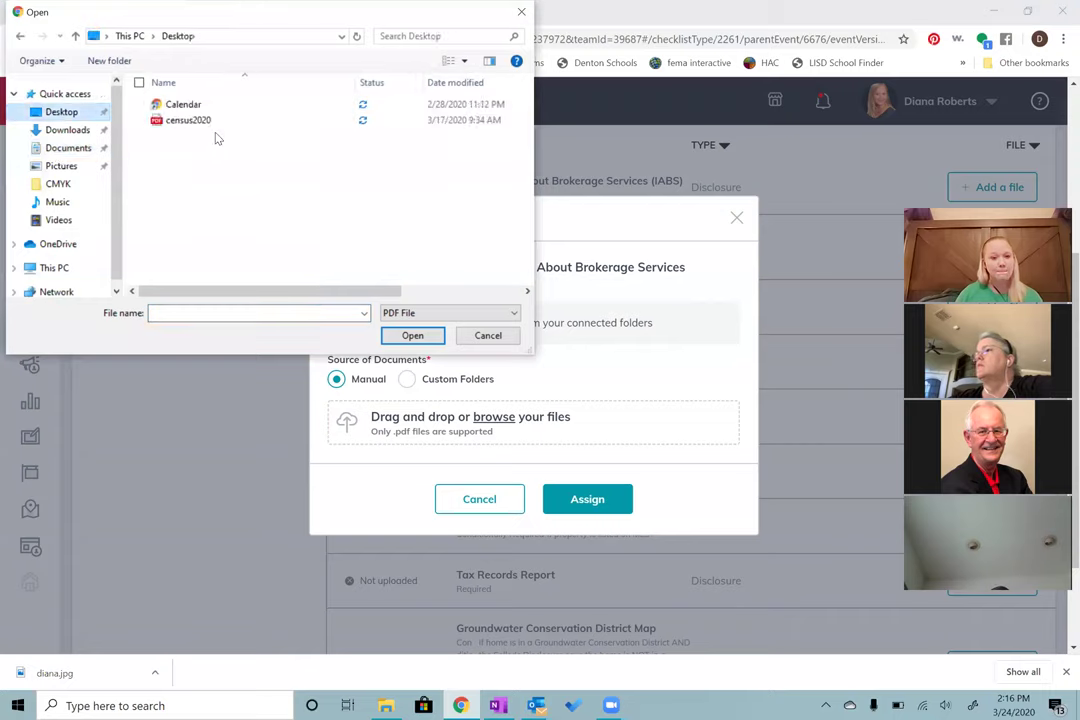
pyautogui.click(216, 121)
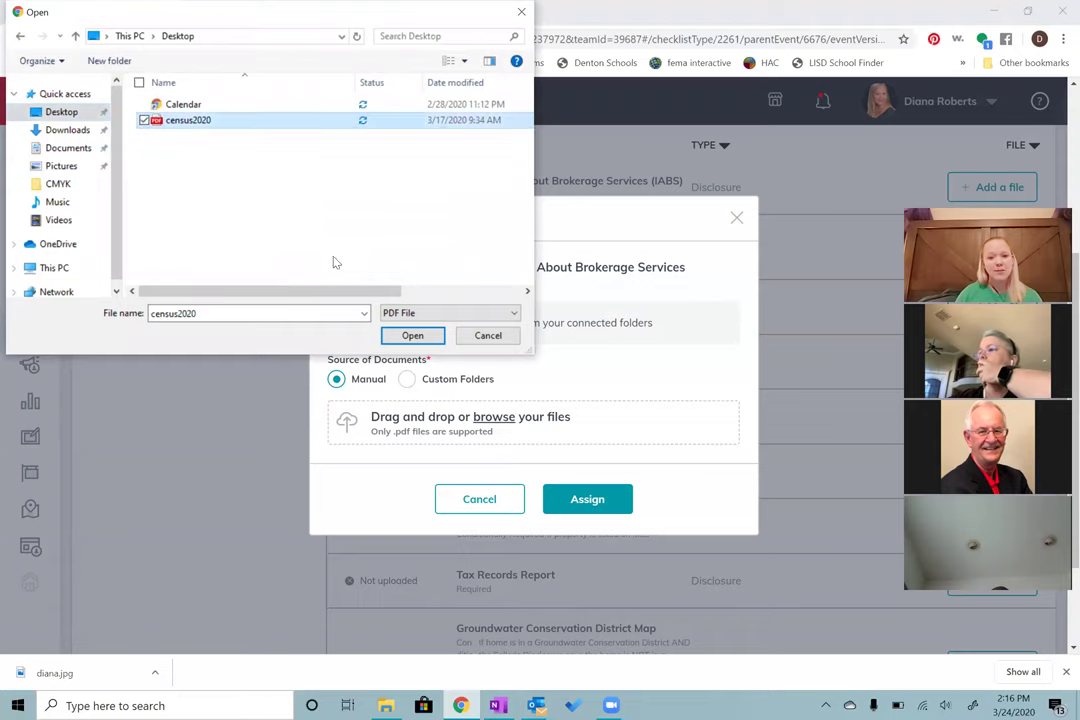
pyautogui.click(412, 336)
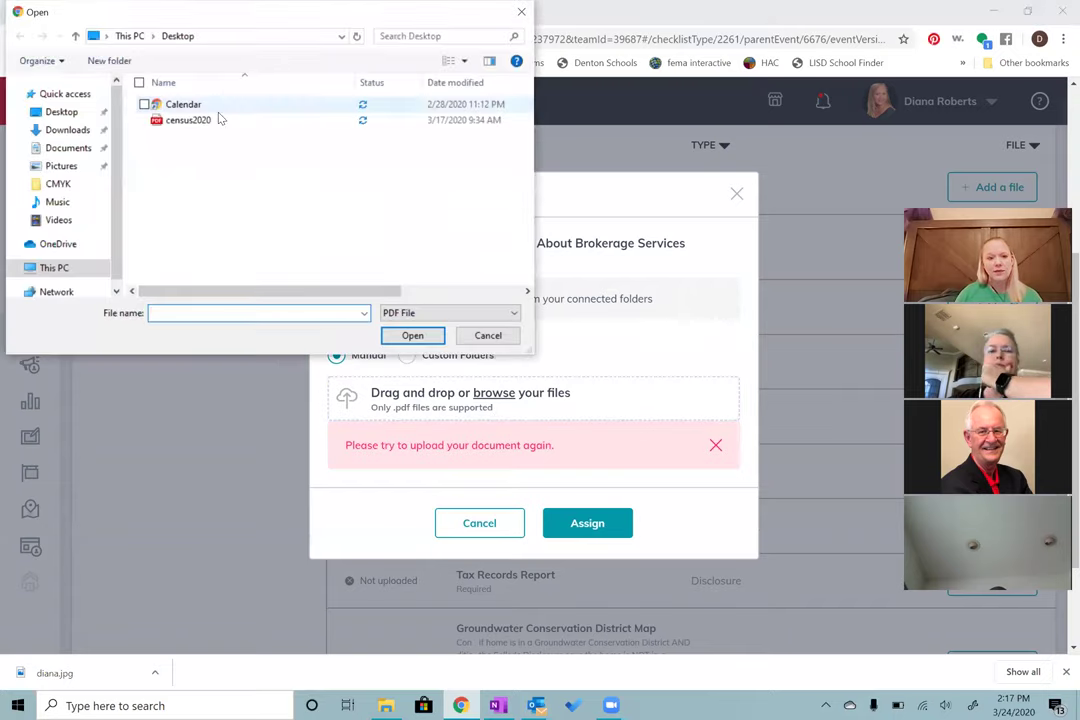
pyautogui.click(190, 120)
pyautogui.click(410, 336)
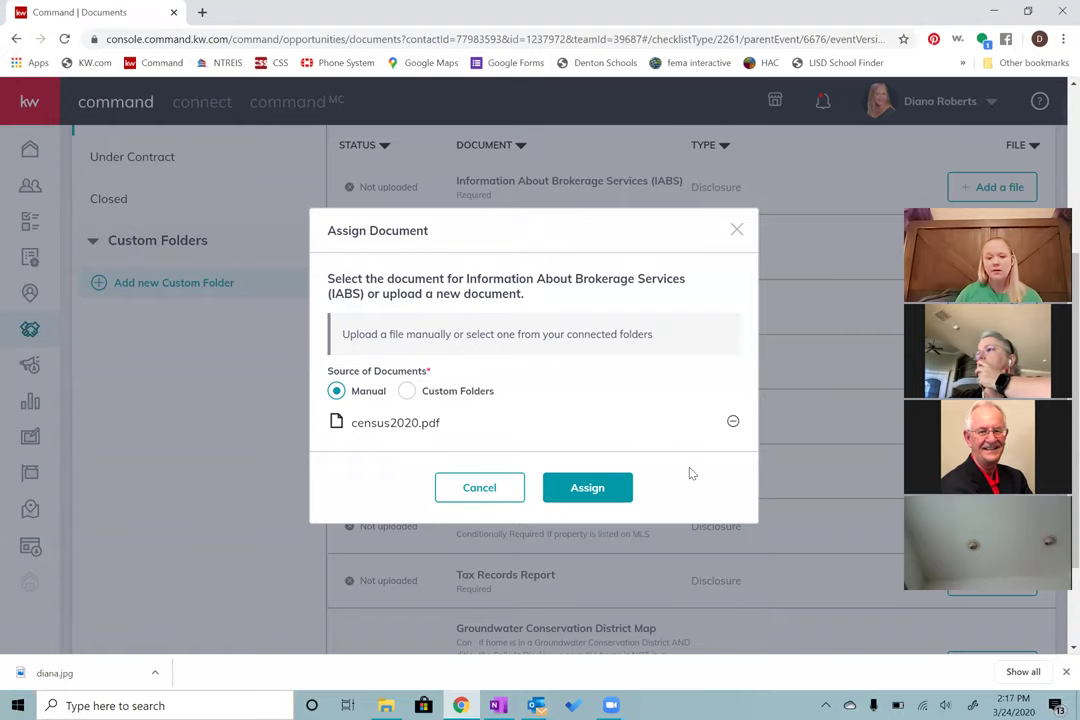
pyautogui.click(614, 495)
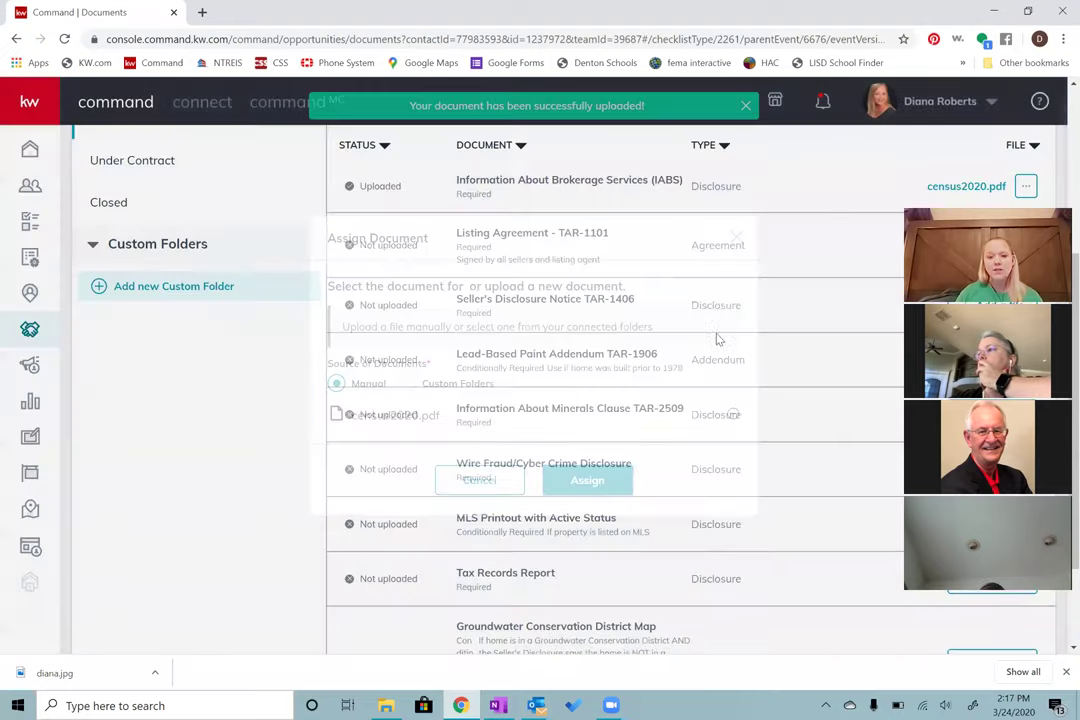
# Step: Scroll through the Listed checklist to confirm IABS is Uploaded and 1 of 10 documents are done
pyautogui.scroll(-3, 641, 484)
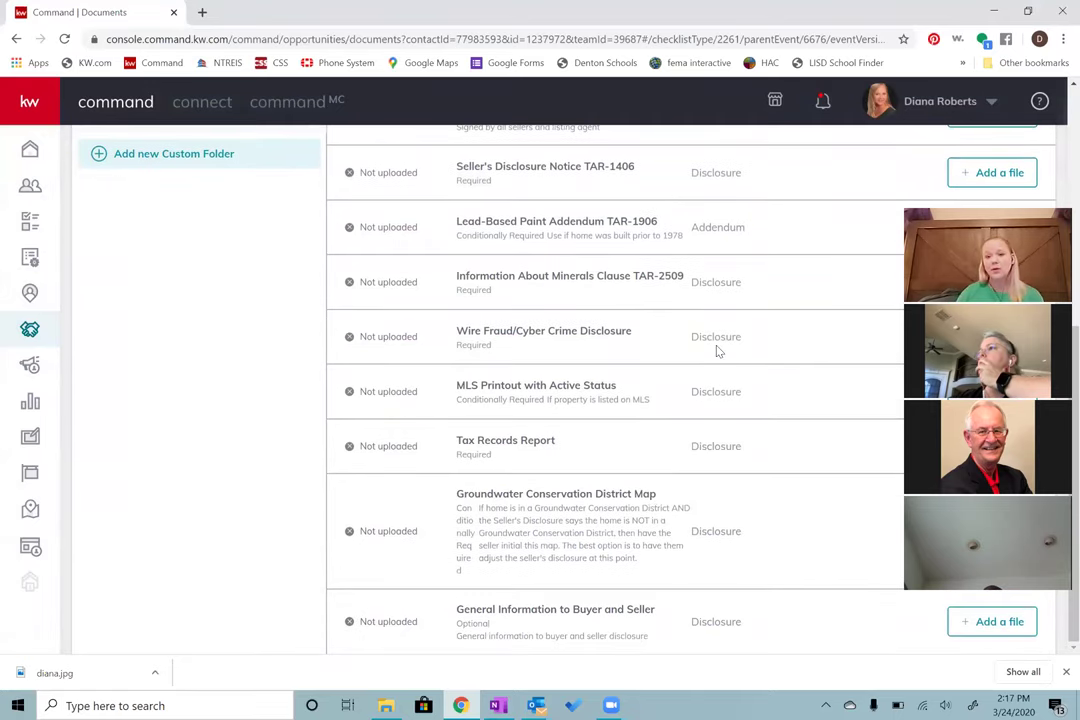
pyautogui.scroll(2, 716, 352)
pyautogui.scroll(3, 717, 352)
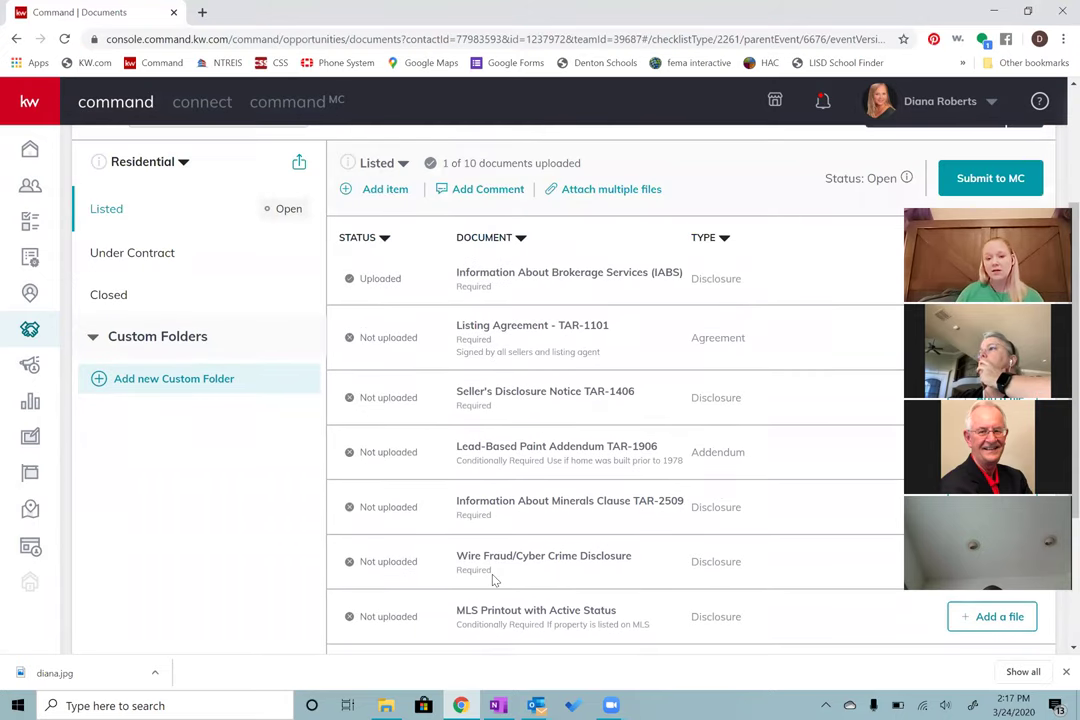
pyautogui.scroll(-4, 530, 455)
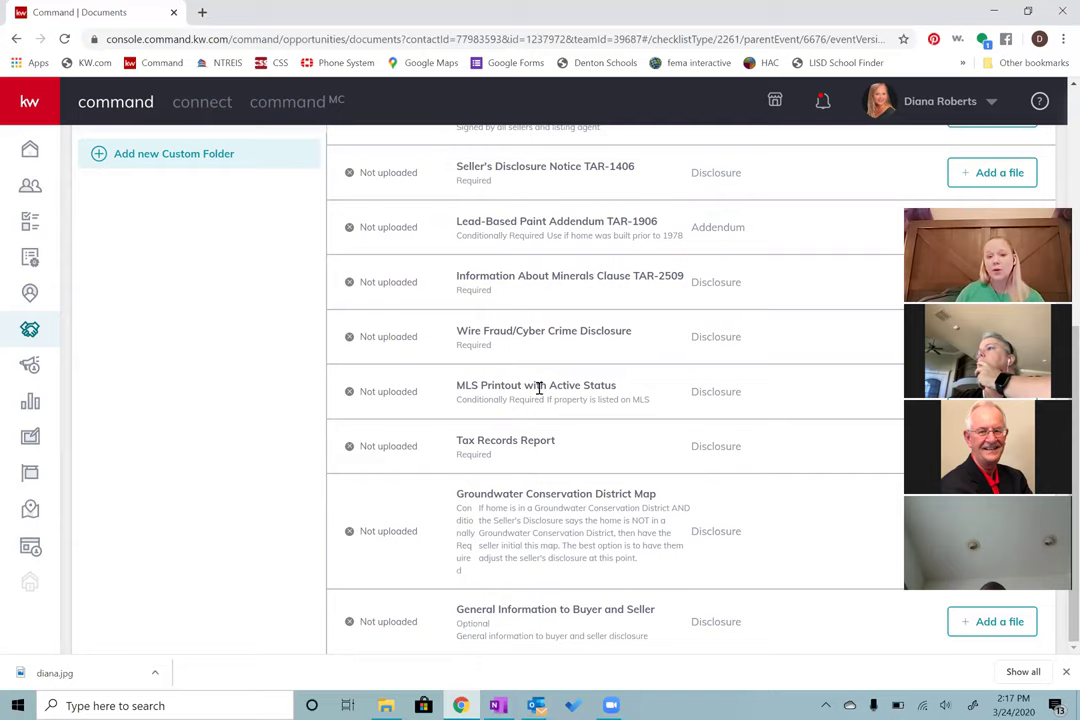
pyautogui.scroll(4, 539, 389)
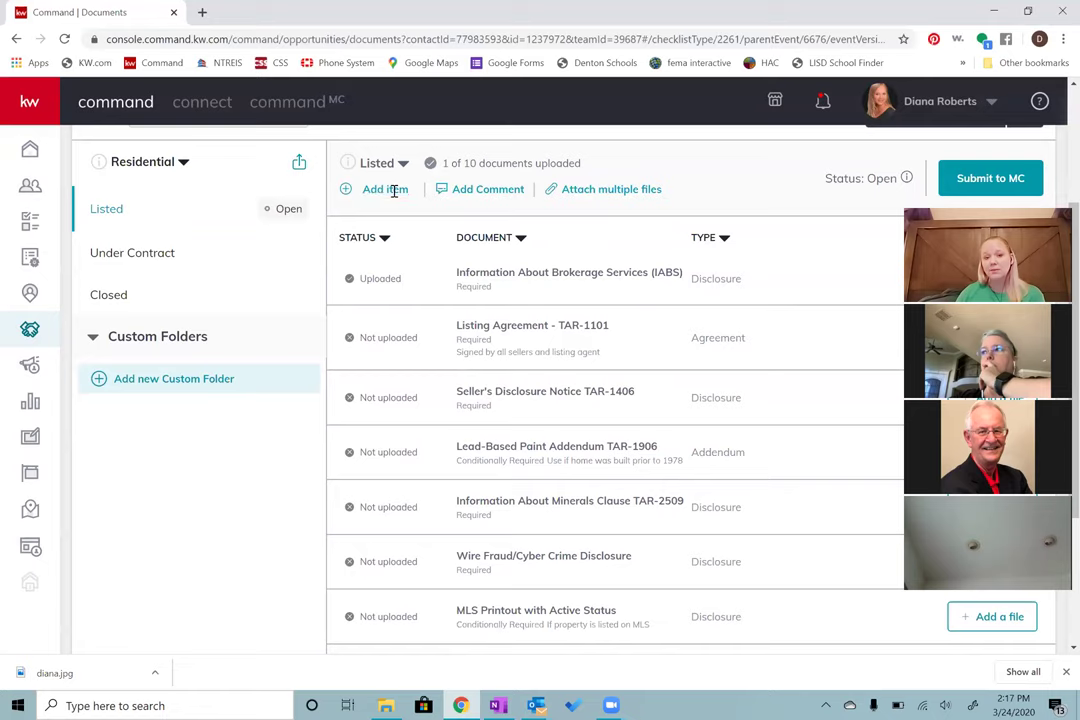
# Step: Start a new Listed checklist item, browse the document types, then cancel without adding it
pyautogui.click(394, 190)
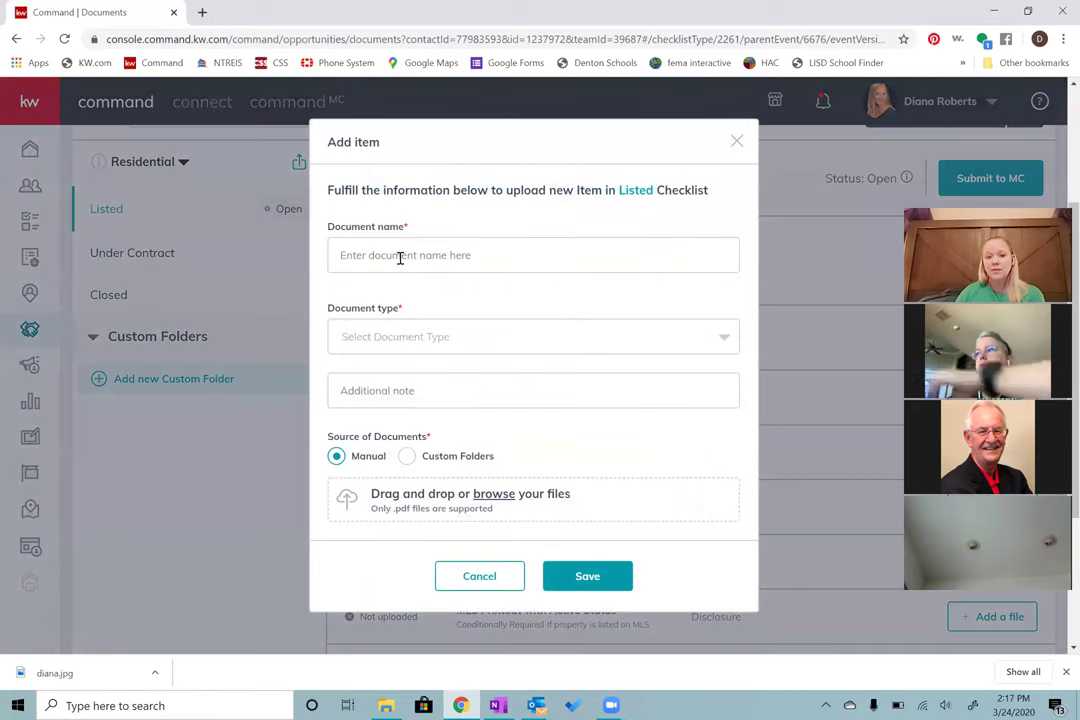
pyautogui.click(400, 258)
pyautogui.press('Escape')
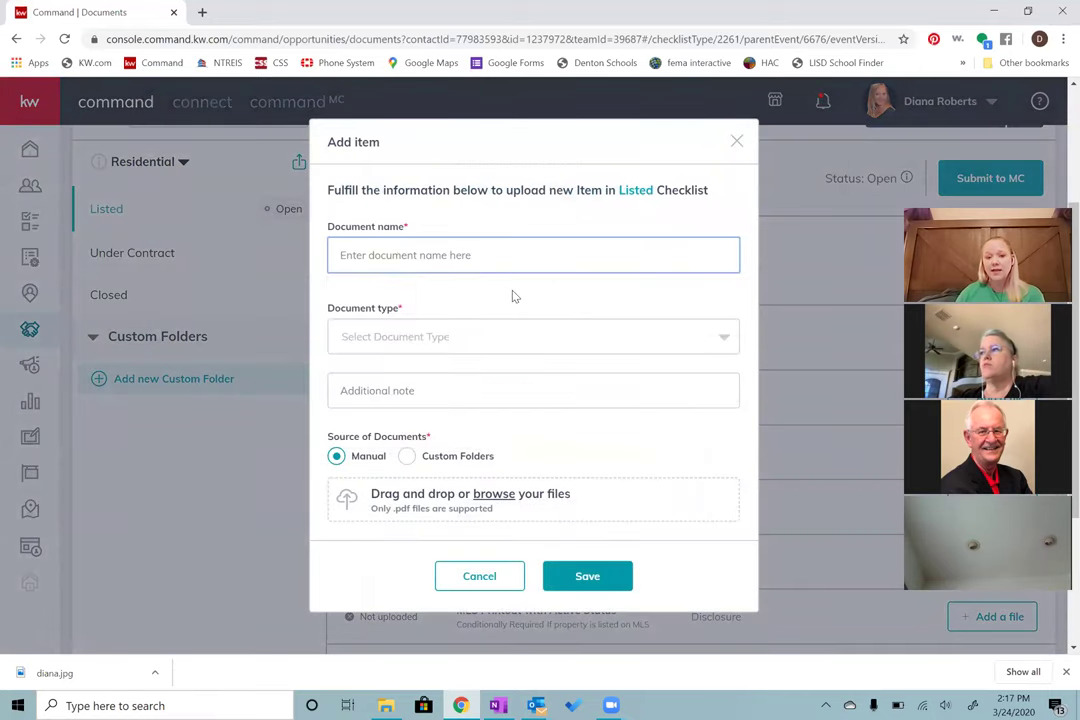
pyautogui.click(472, 342)
pyautogui.click(473, 343)
pyautogui.click(473, 343)
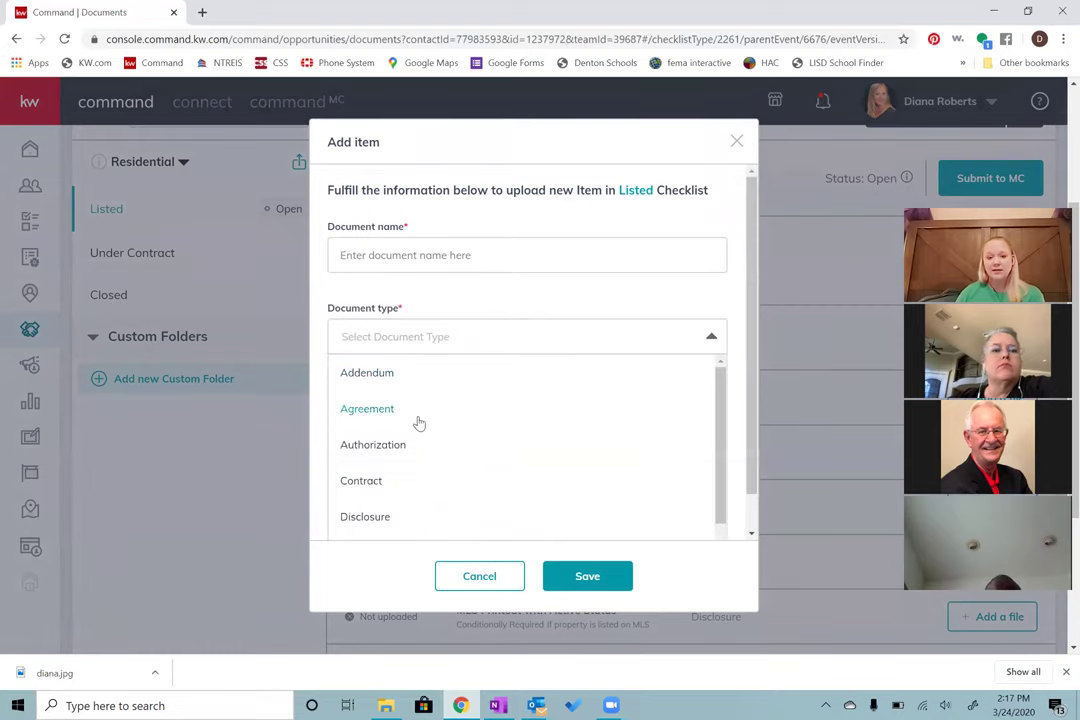
pyautogui.scroll(-1, 415, 451)
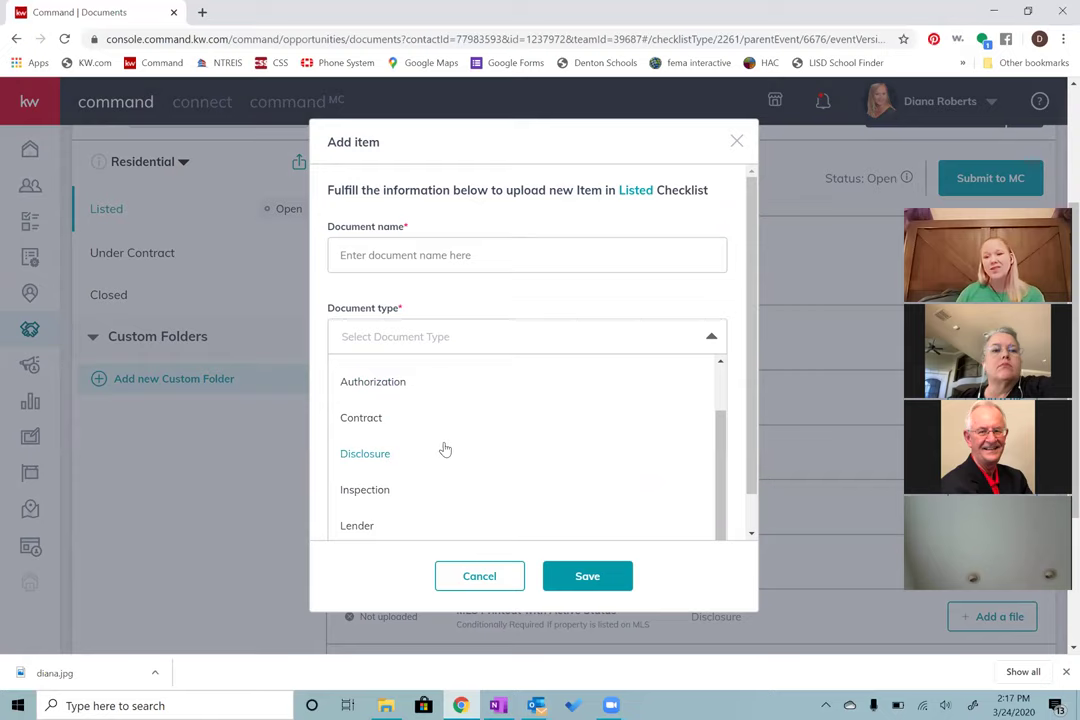
pyautogui.click(512, 299)
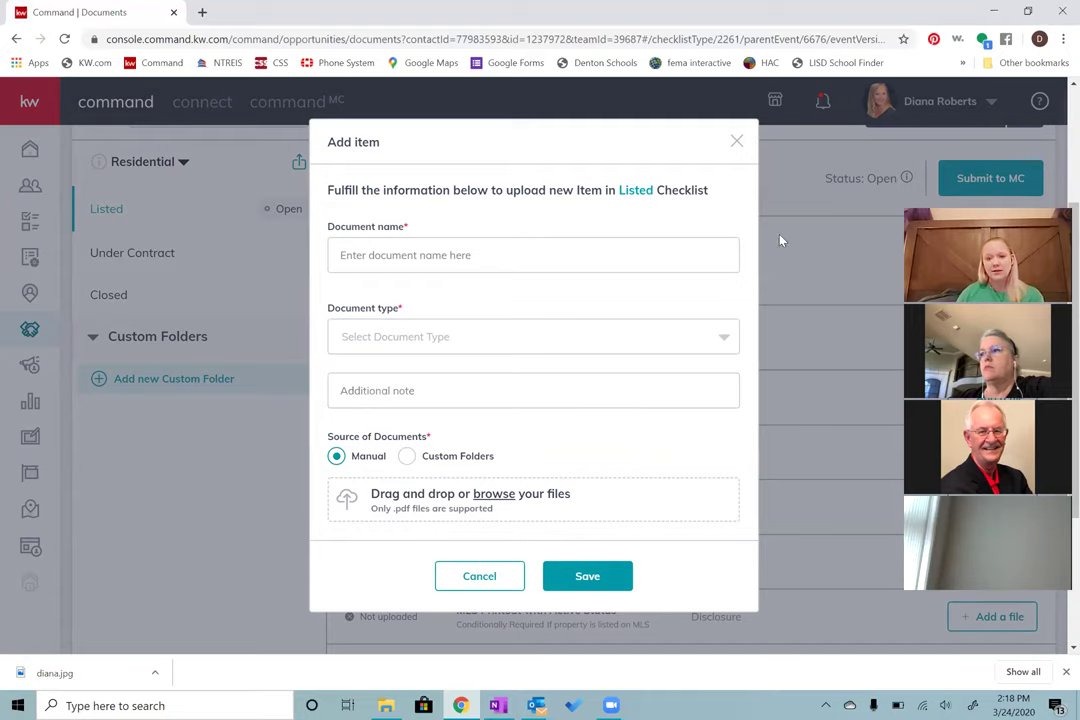
pyautogui.click(736, 143)
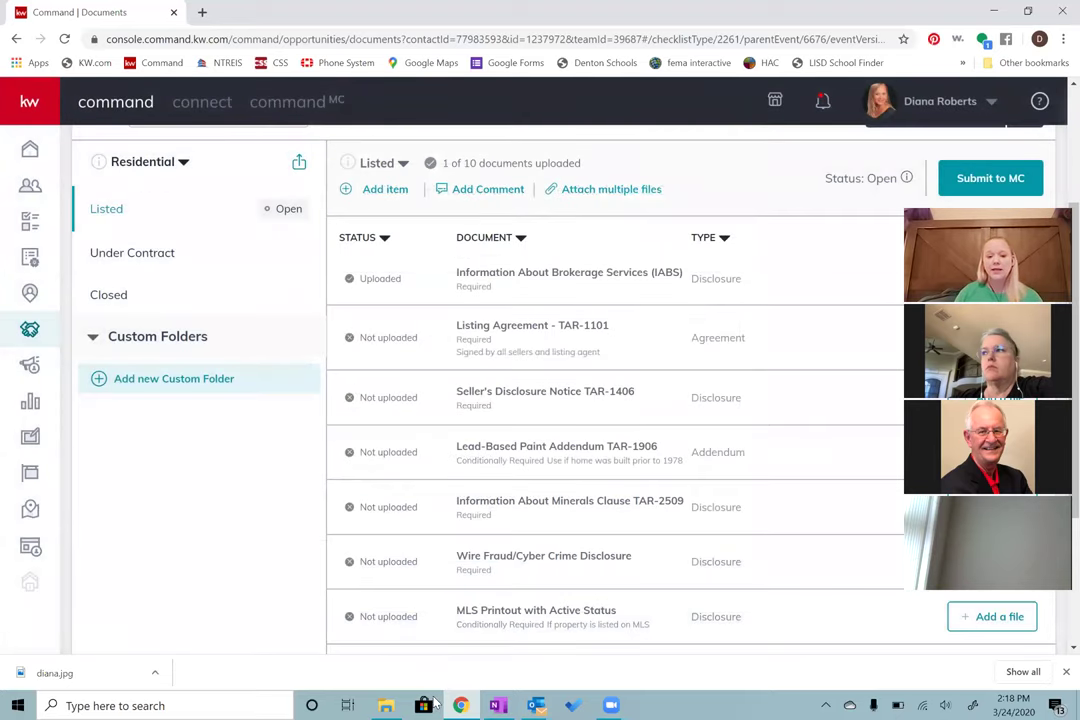
pyautogui.click(388, 705)
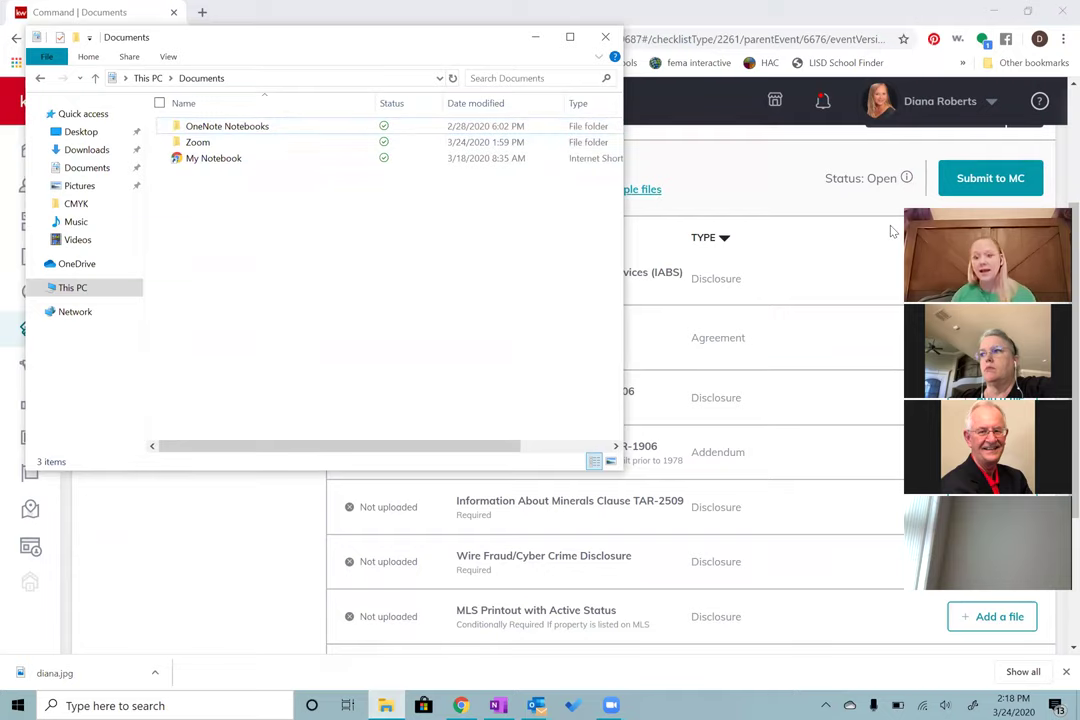
pyautogui.click(643, 193)
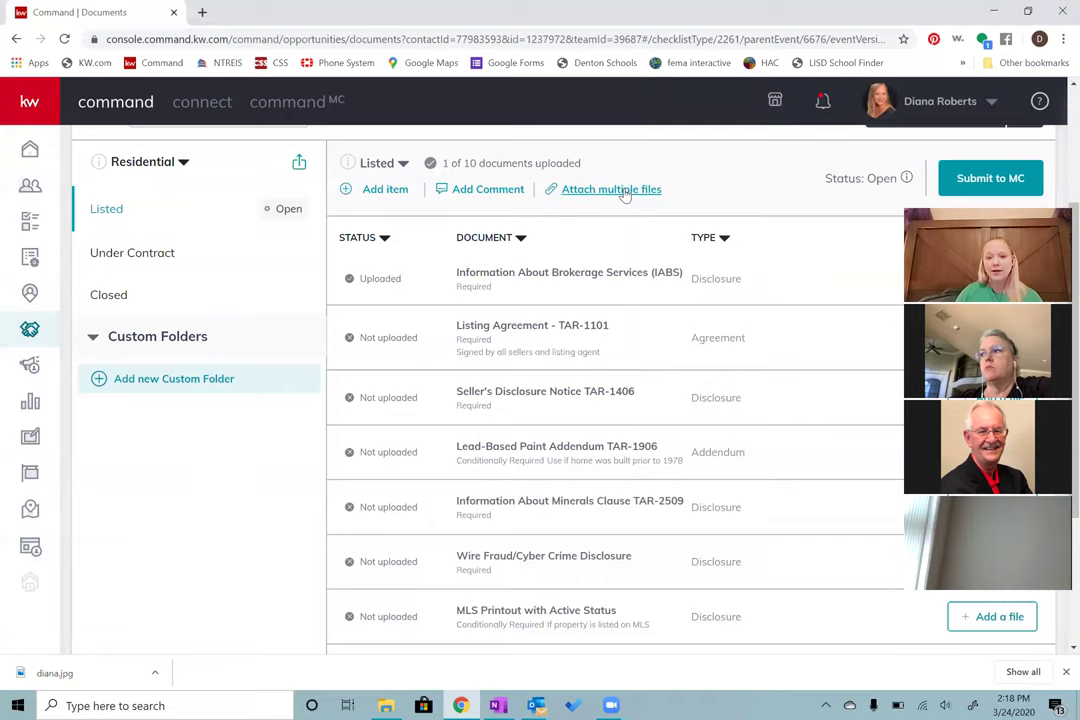
pyautogui.click(625, 192)
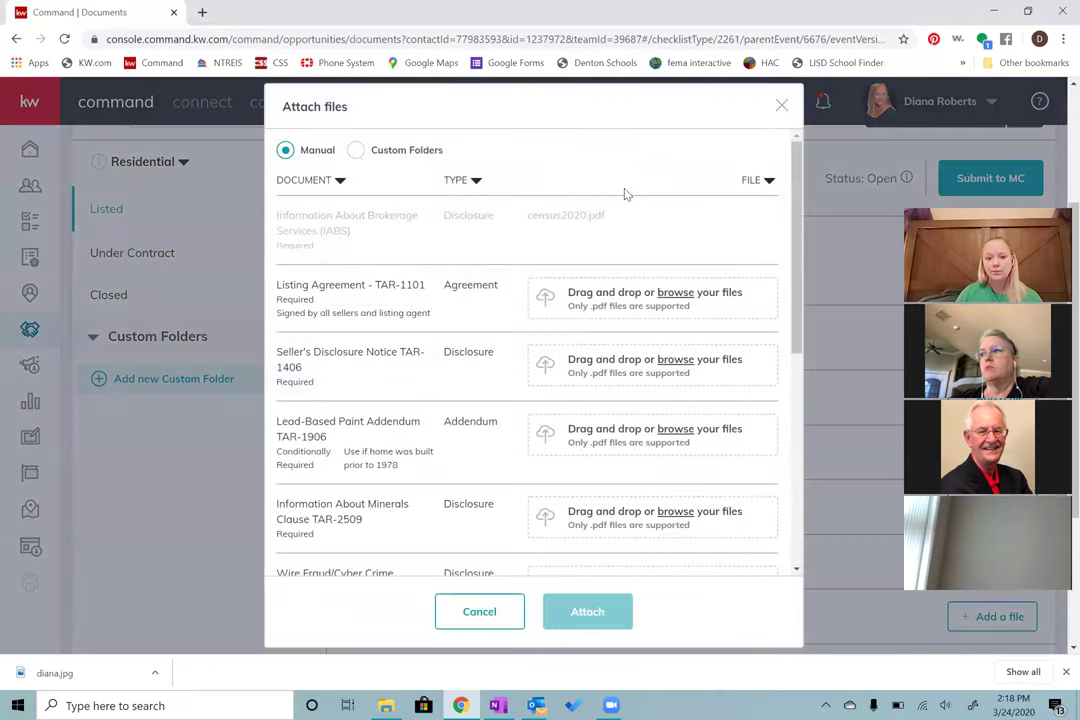
pyautogui.click(384, 704)
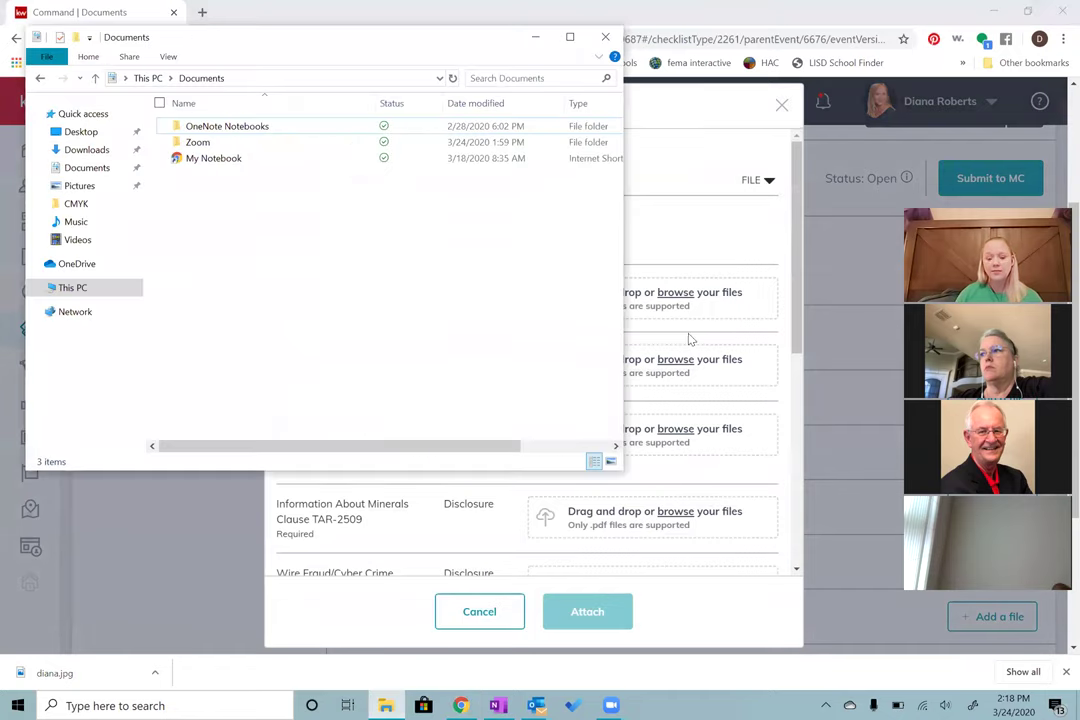
pyautogui.click(686, 213)
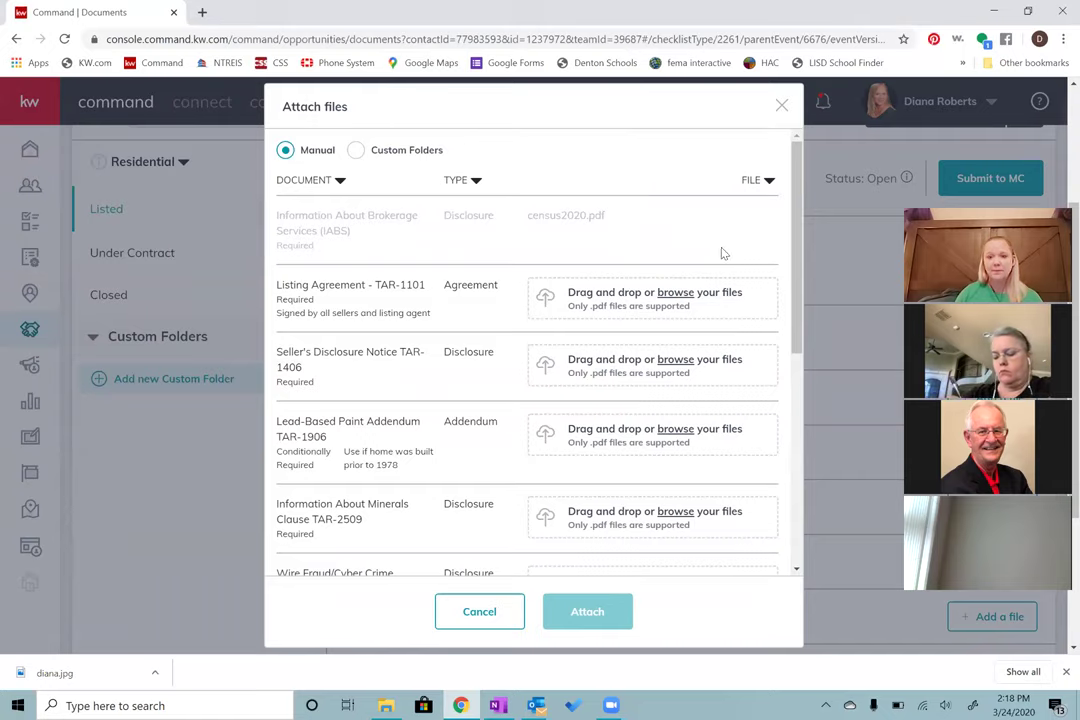
pyautogui.click(781, 105)
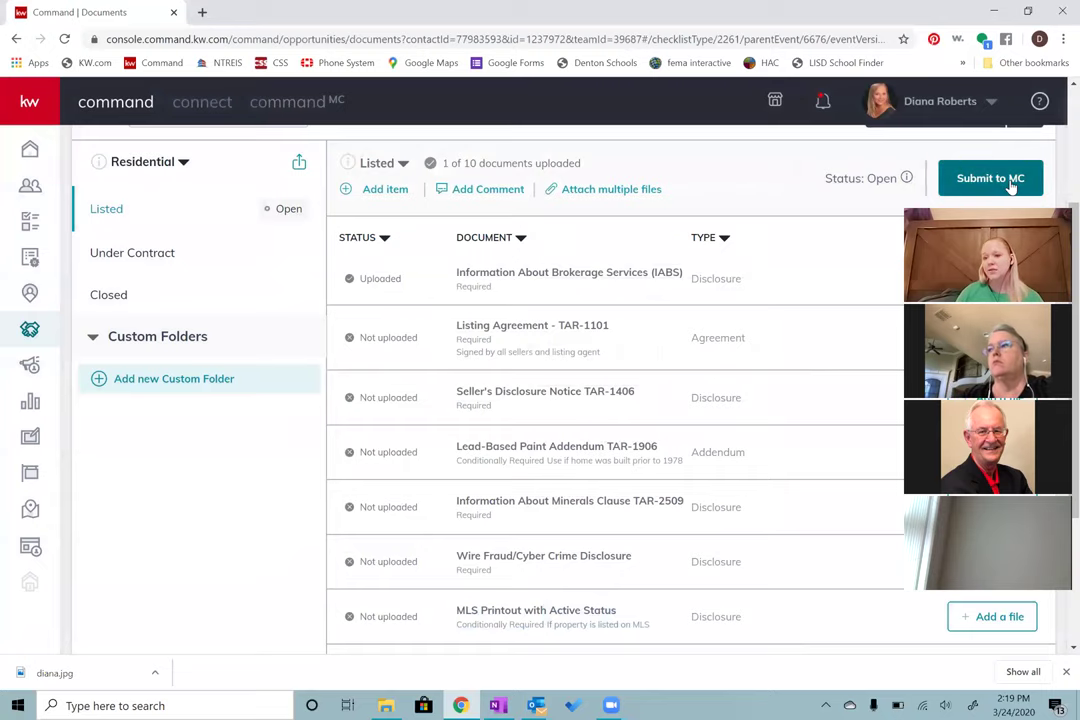
pyautogui.click(1013, 184)
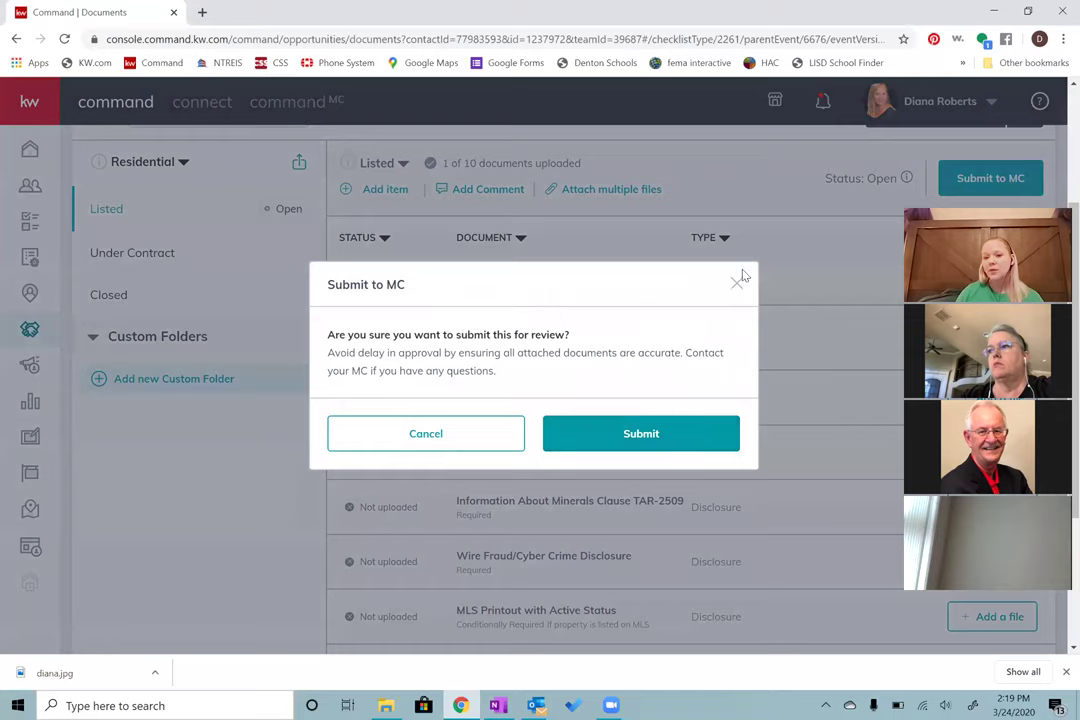
pyautogui.click(803, 258)
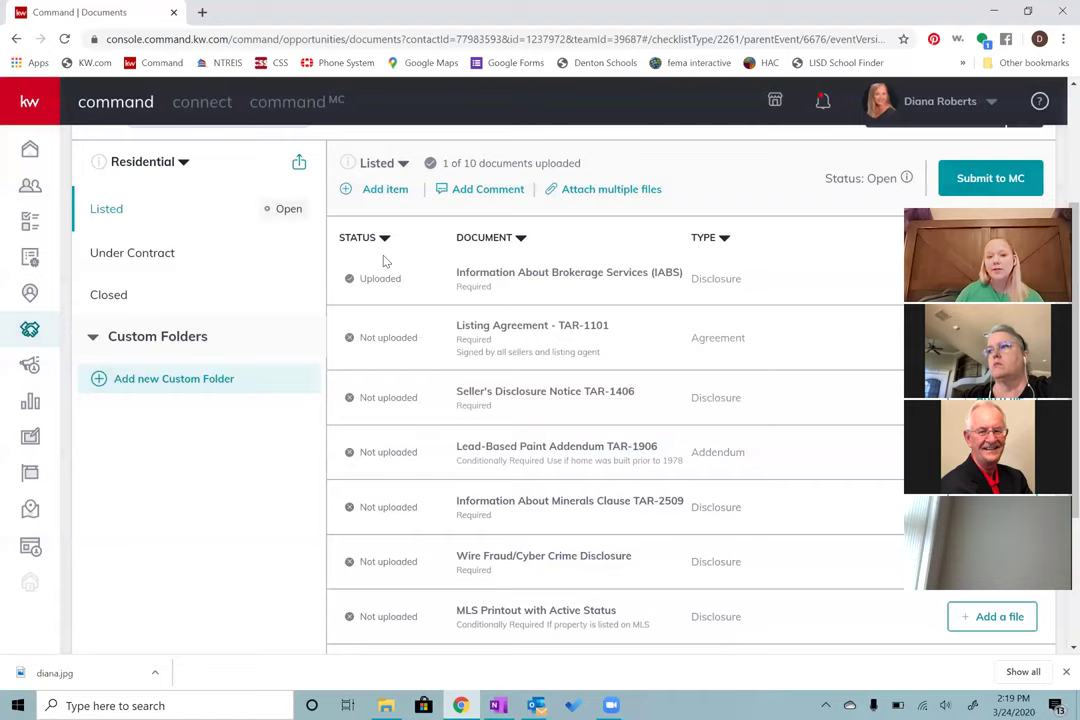
pyautogui.scroll(2, 386, 265)
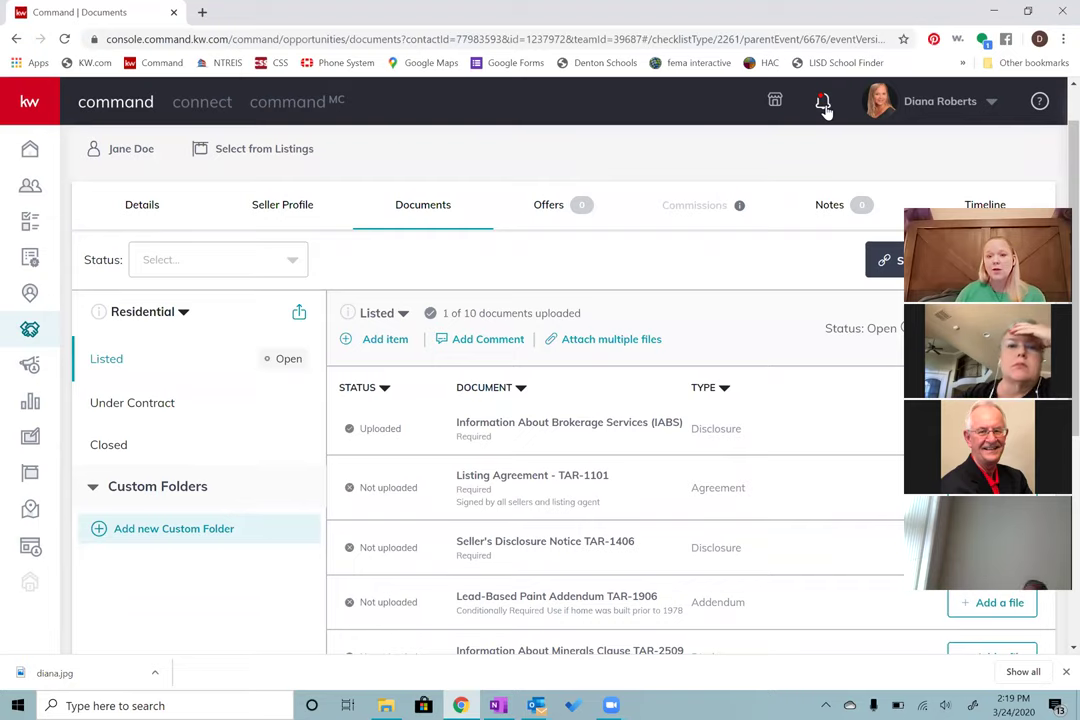
pyautogui.click(823, 104)
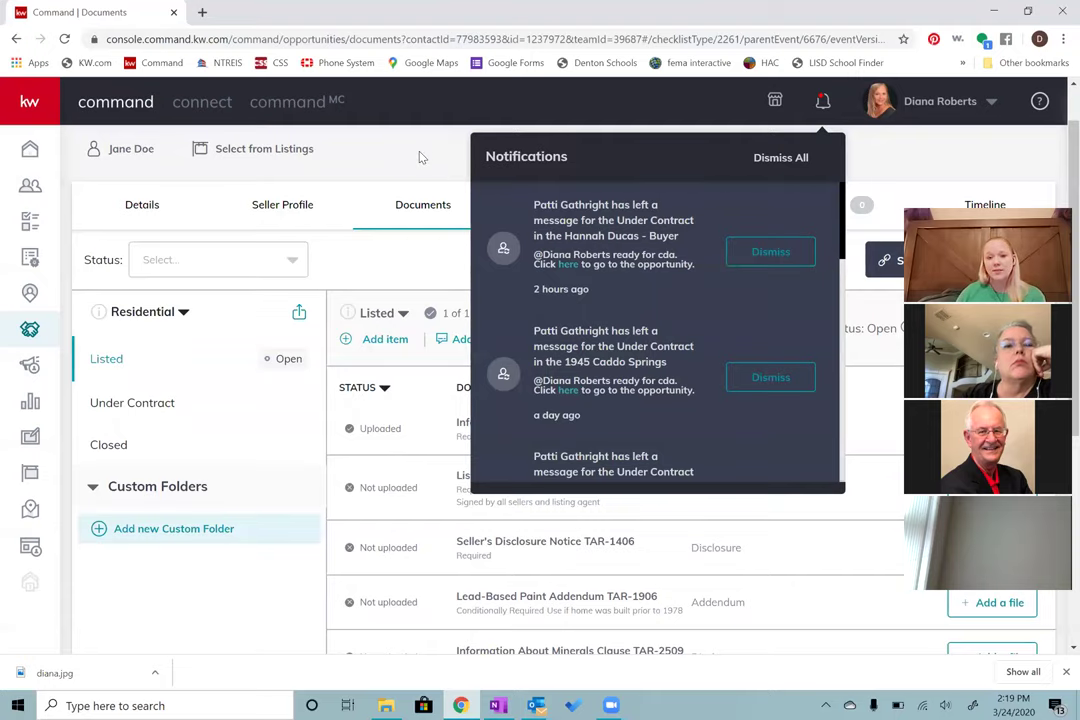
pyautogui.click(487, 159)
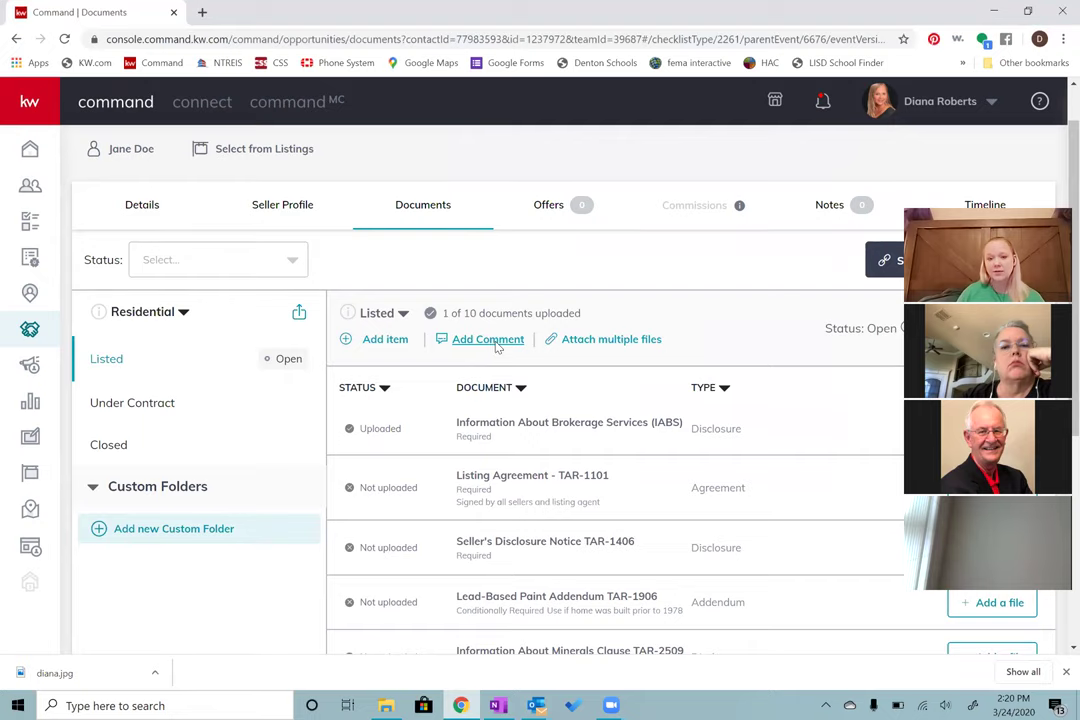
# Step: Post a Listed checklist comment saying the listing never hit the market, so no MLS page
pyautogui.click(488, 340)
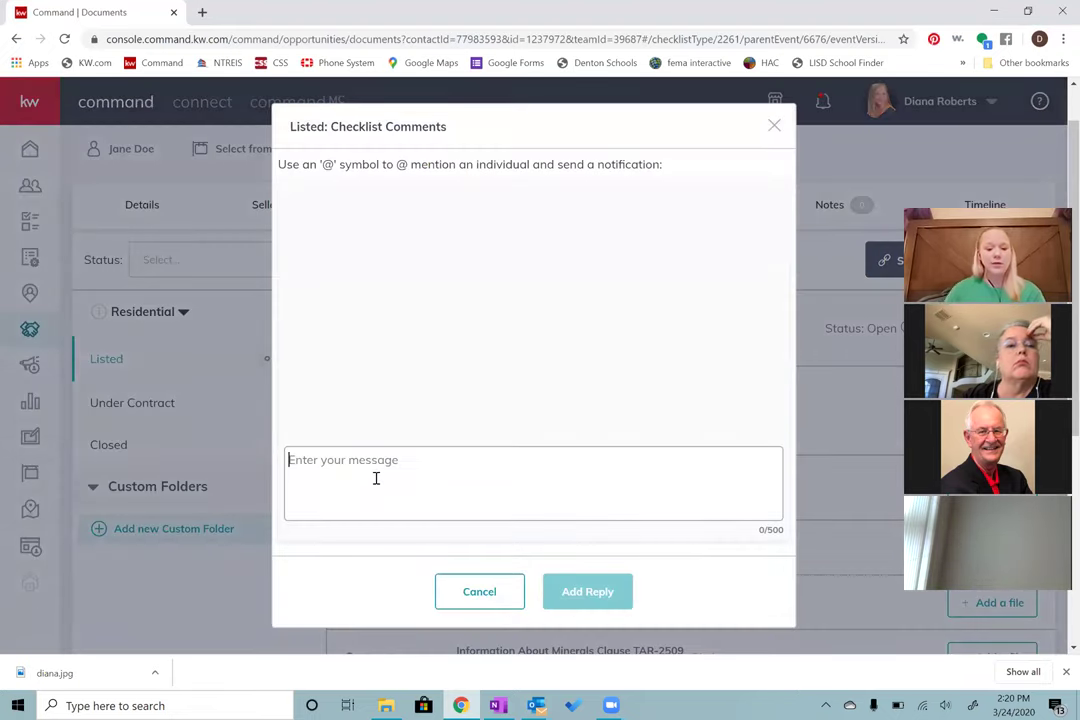
pyautogui.write('Patti the')
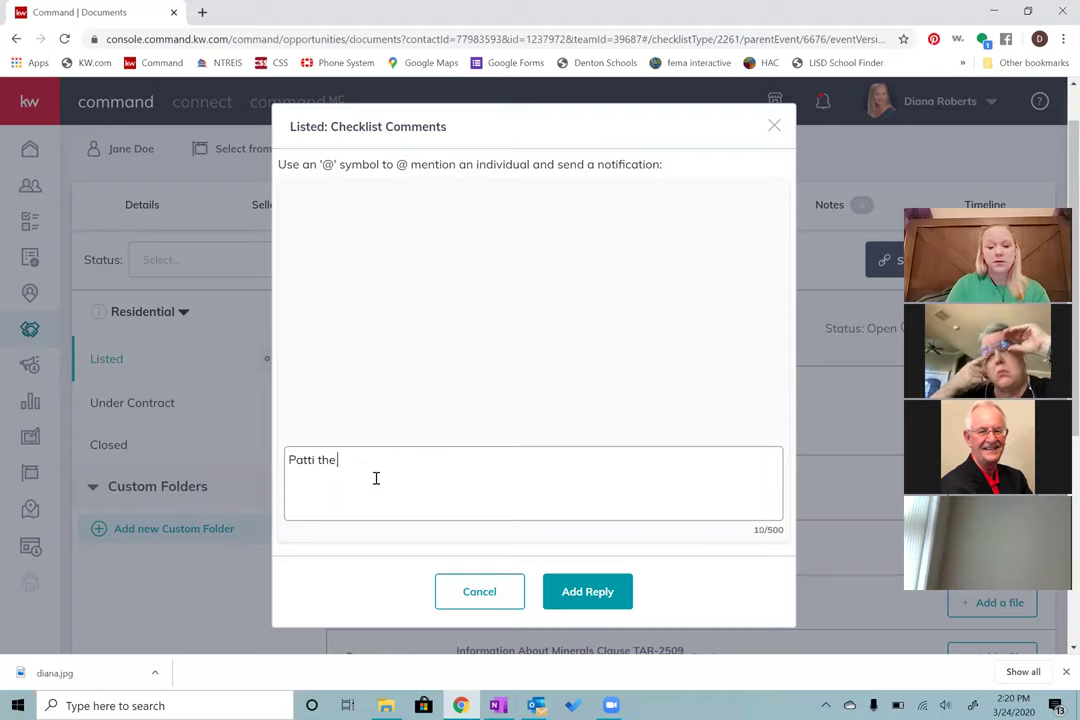
pyautogui.write('listing nev')
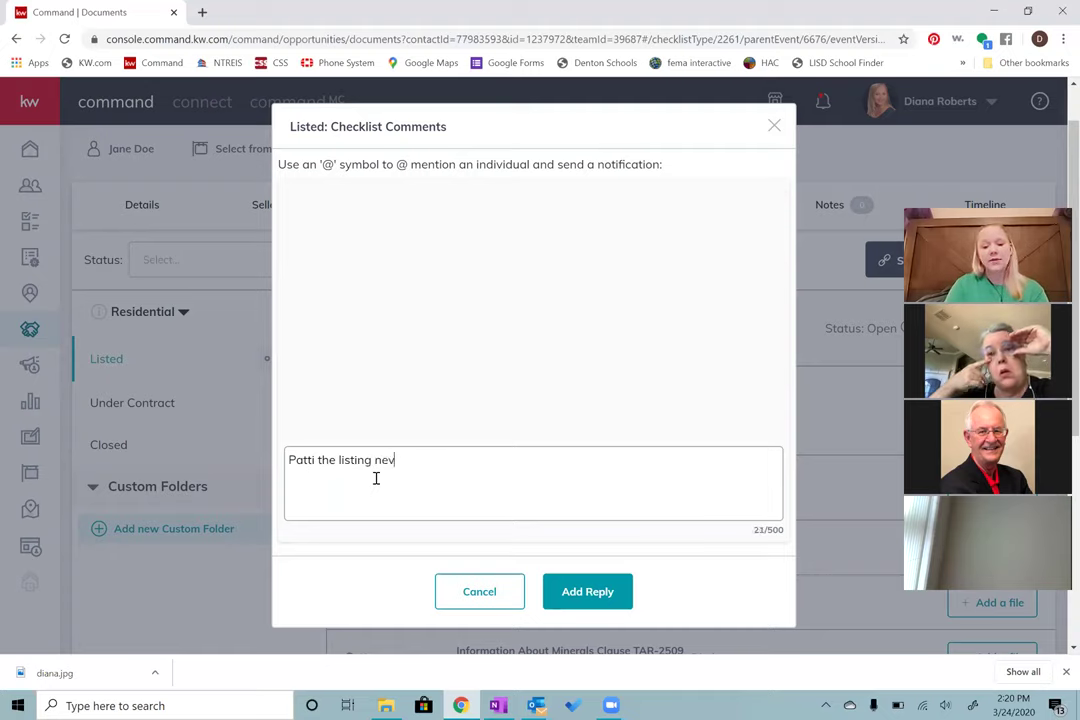
pyautogui.write('er hit the market so n')
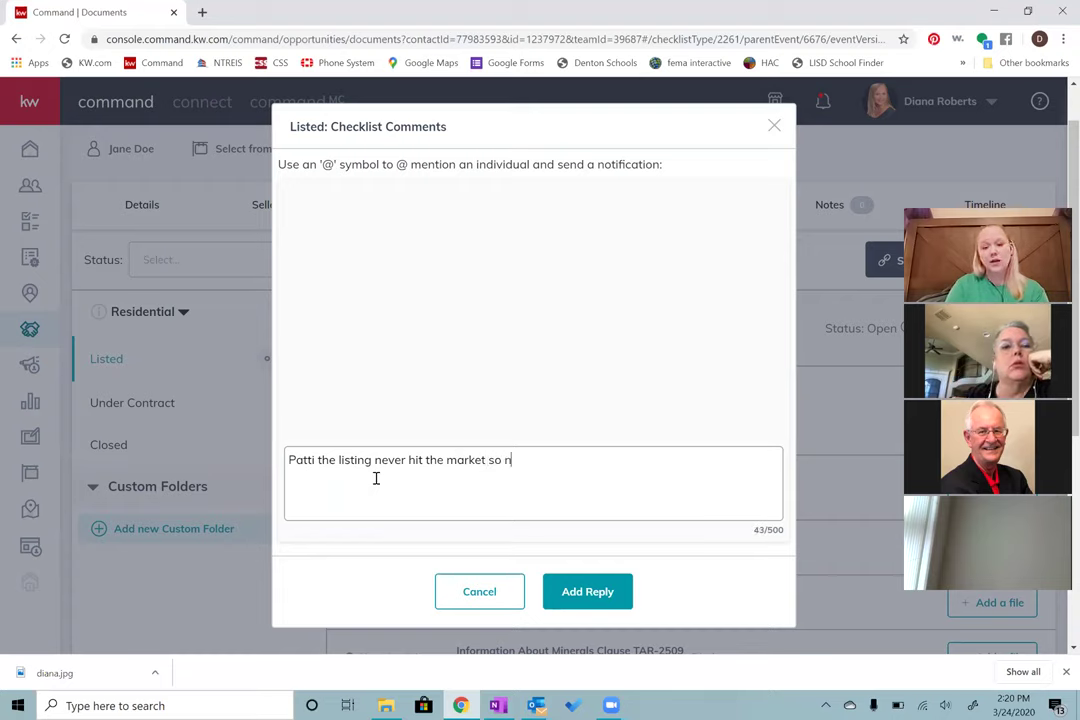
pyautogui.write('o mls page')
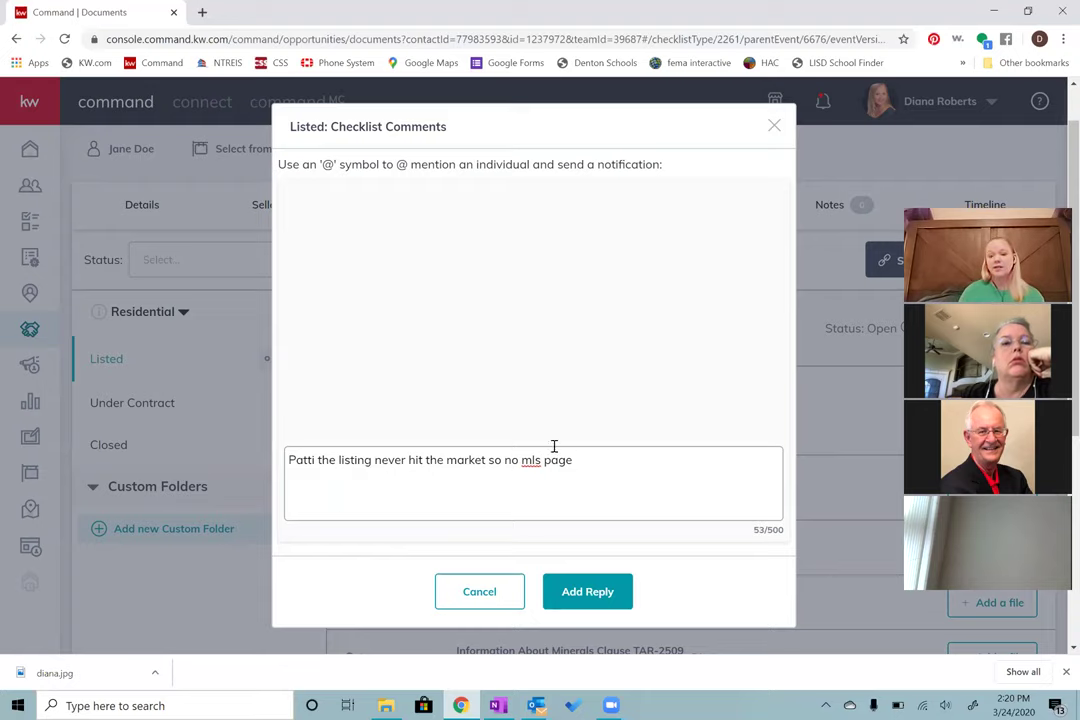
pyautogui.click(585, 600)
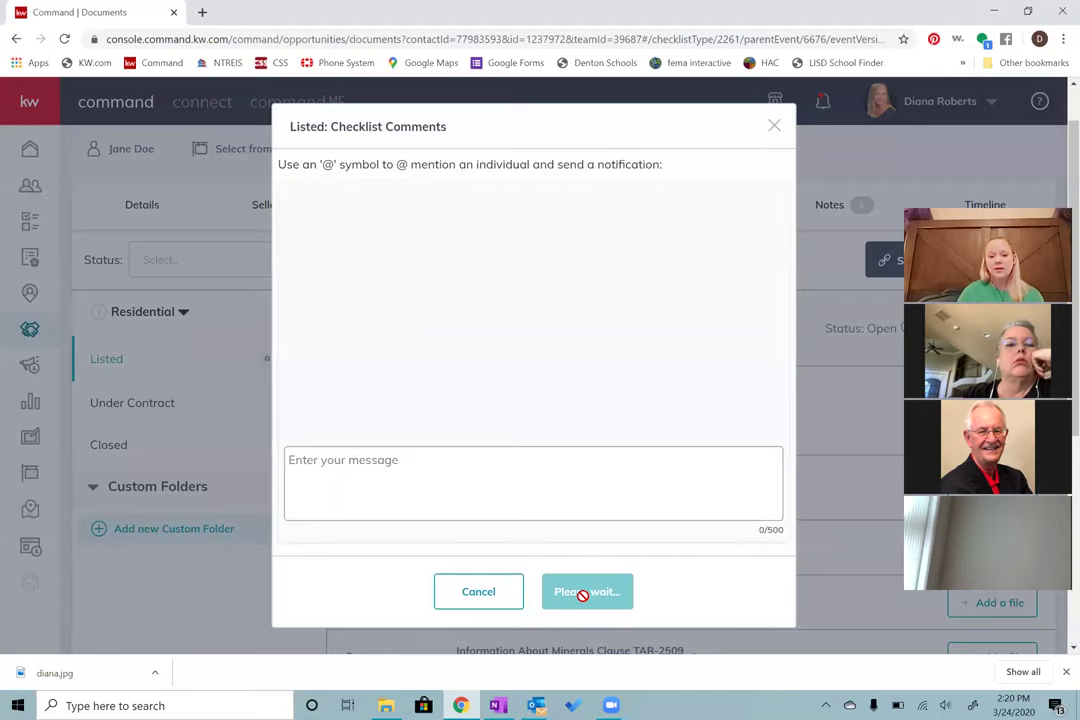
pyautogui.click(774, 127)
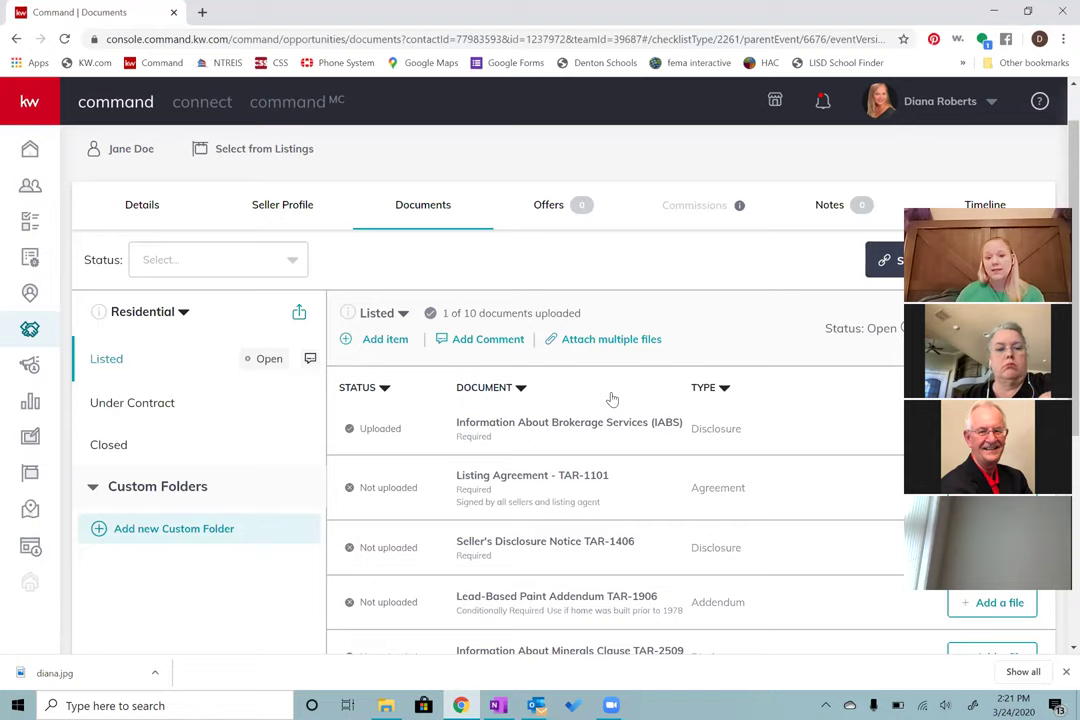
pyautogui.scroll(-3, 612, 399)
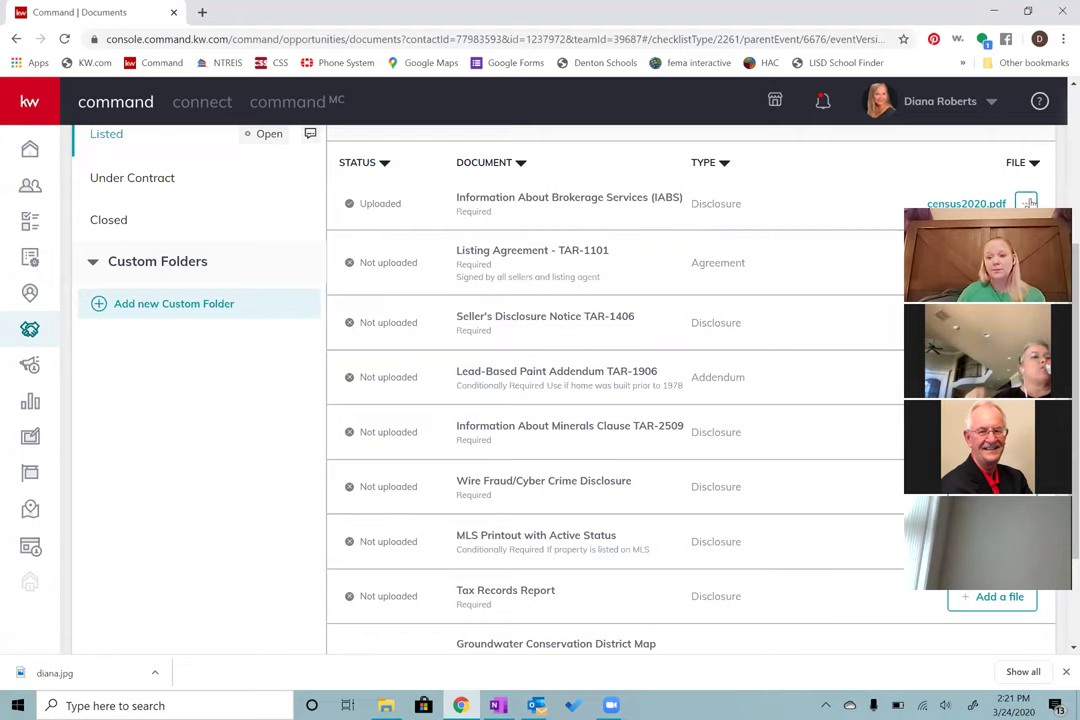
pyautogui.scroll(-1, 1028, 195)
pyautogui.click(1025, 135)
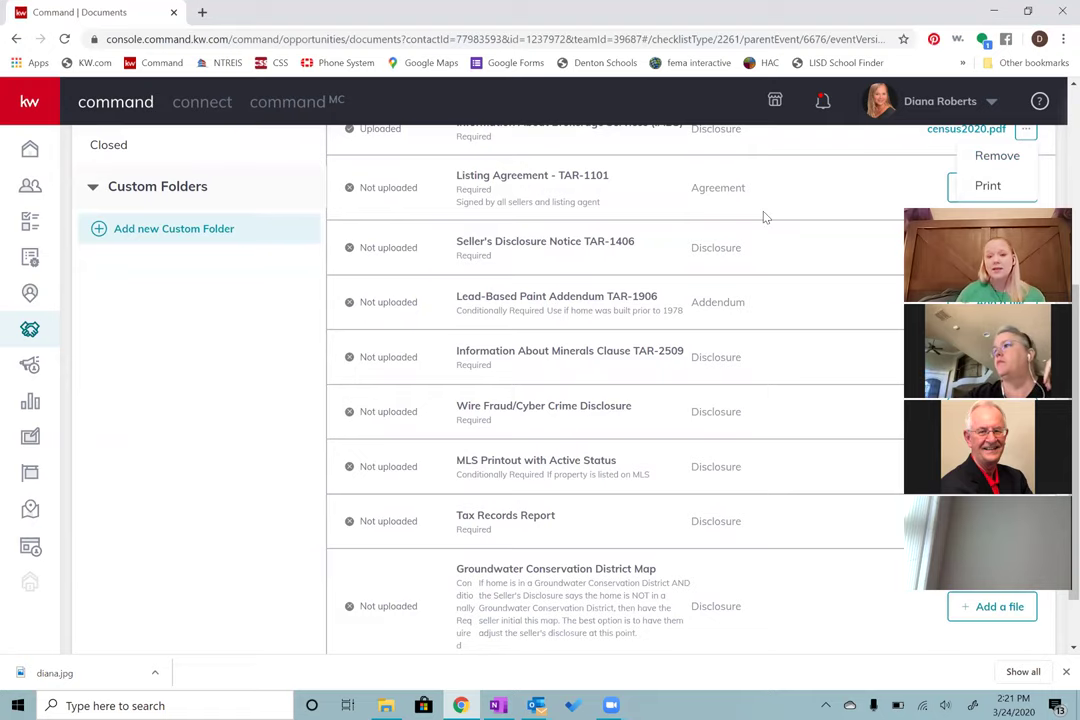
pyautogui.scroll(3, 721, 240)
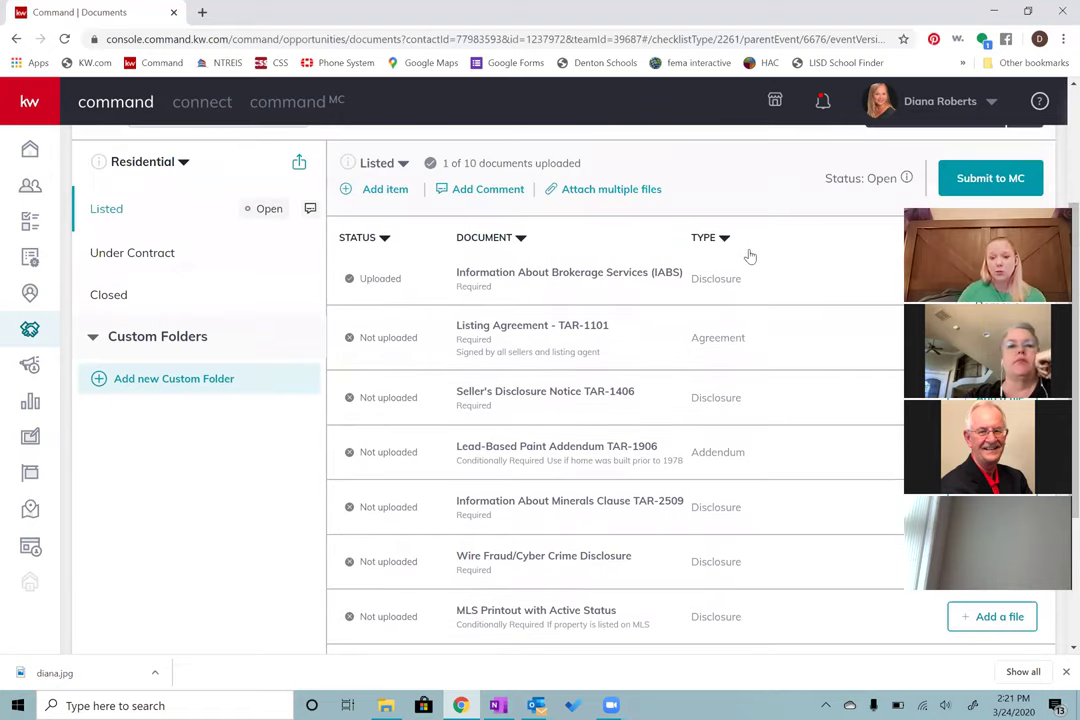
pyautogui.scroll(-3, 760, 255)
pyautogui.click(840, 186)
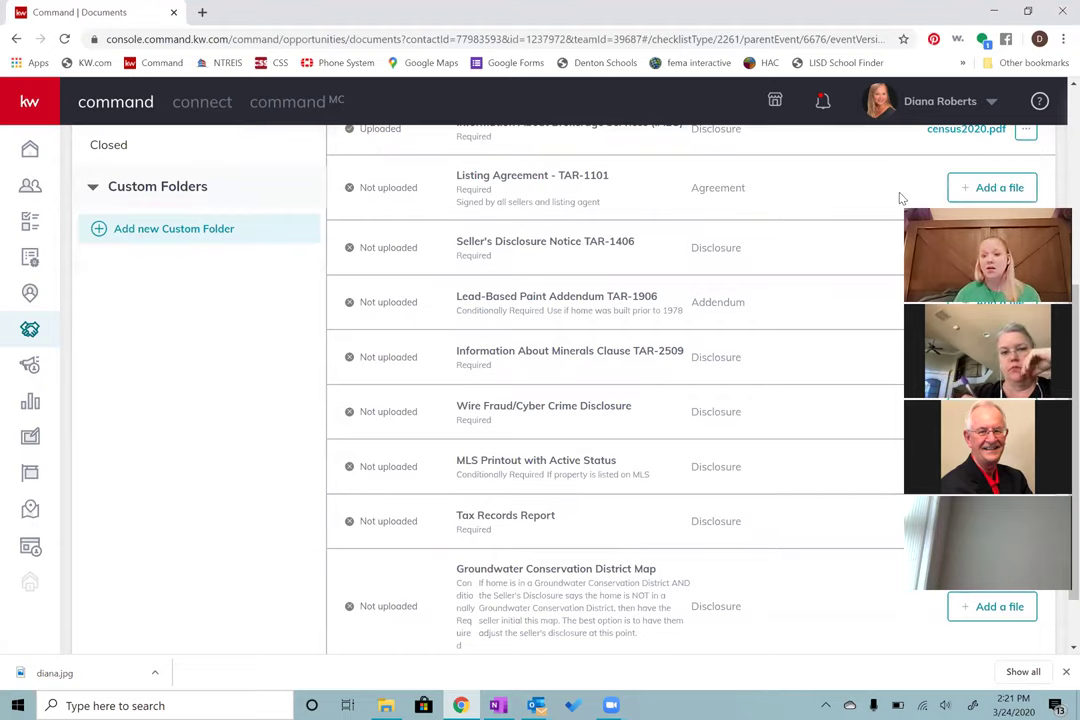
pyautogui.scroll(3, 723, 265)
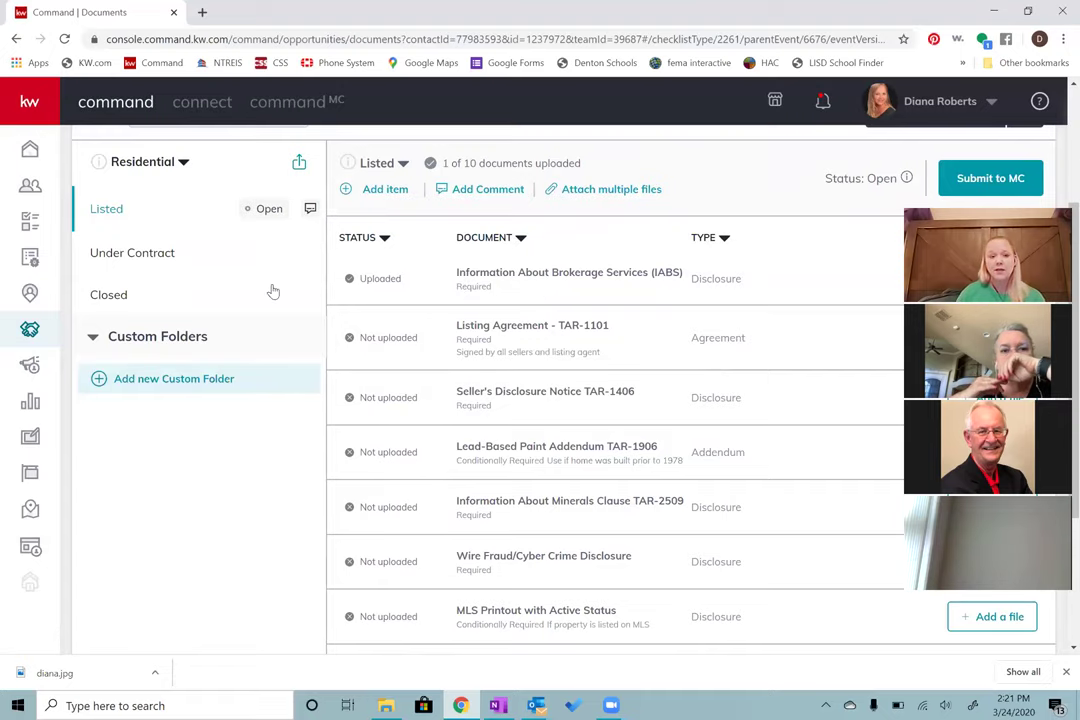
pyautogui.scroll(1, 230, 285)
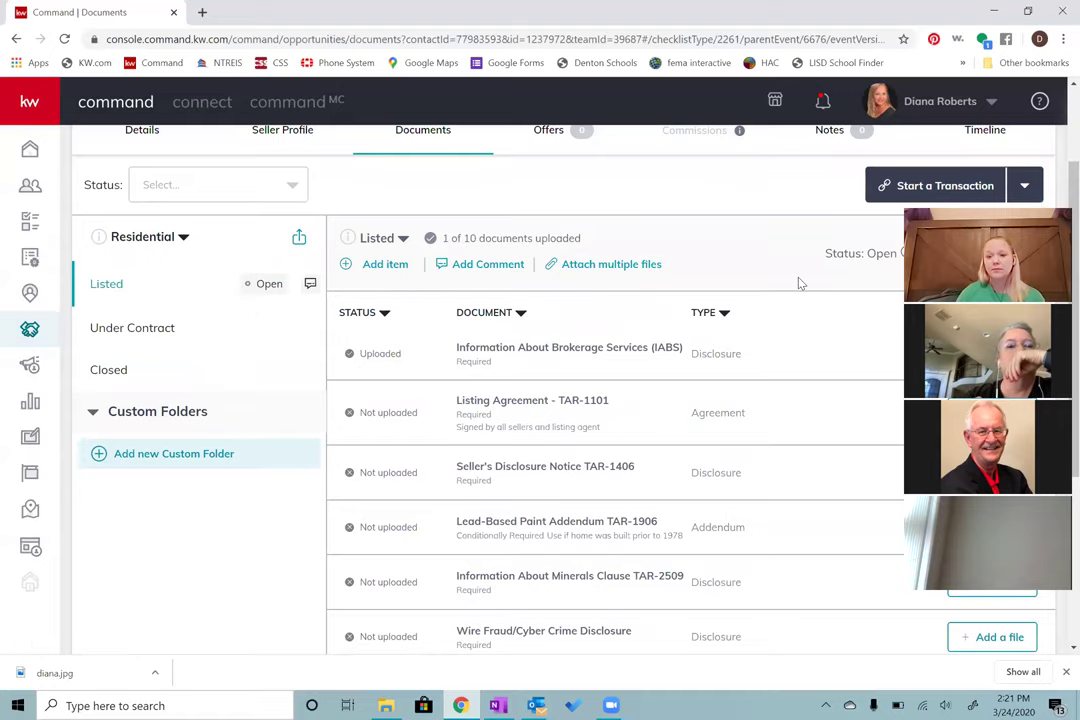
pyautogui.scroll(-1, 798, 282)
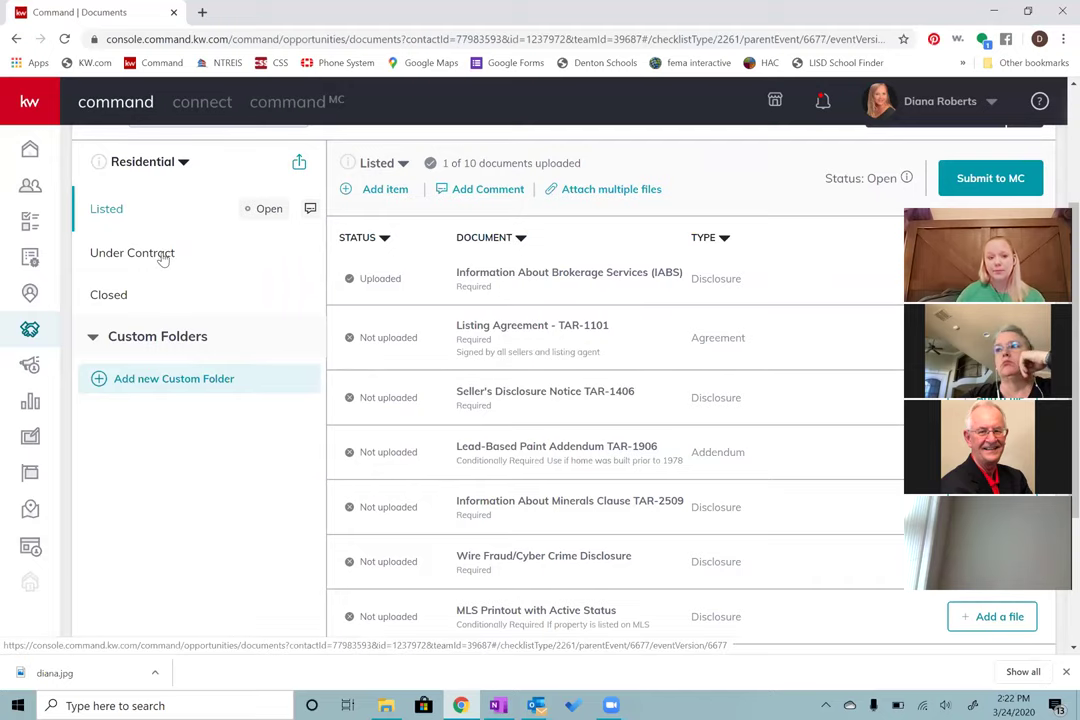
pyautogui.click(101, 258)
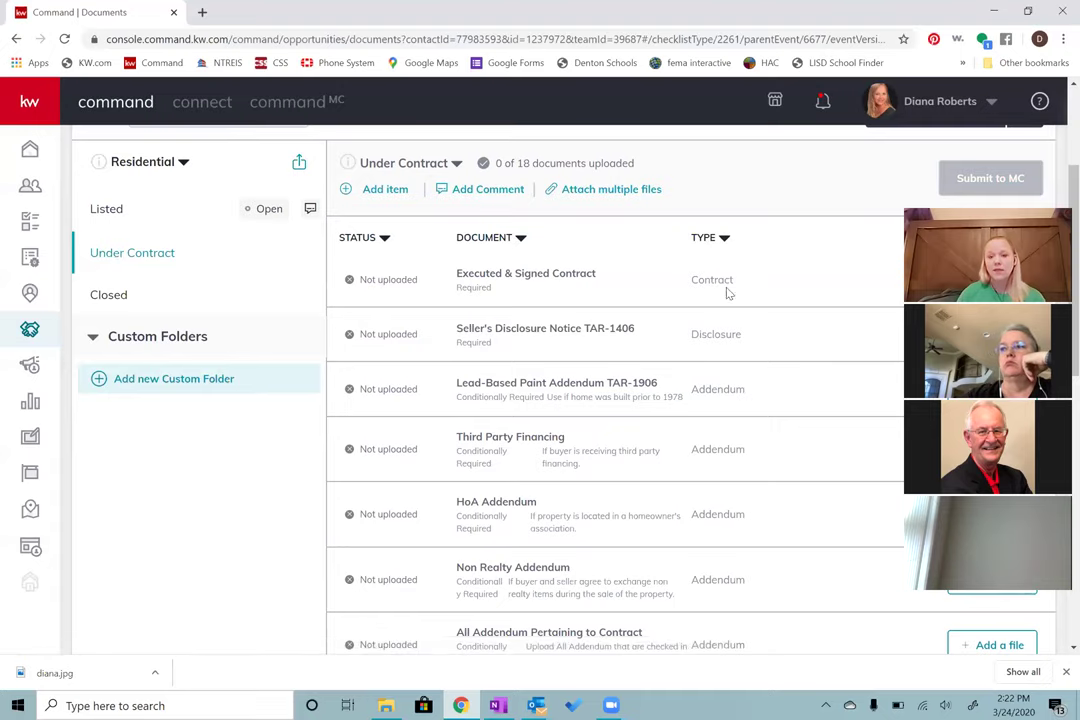
pyautogui.scroll(-2, 822, 287)
pyautogui.scroll(1, 815, 272)
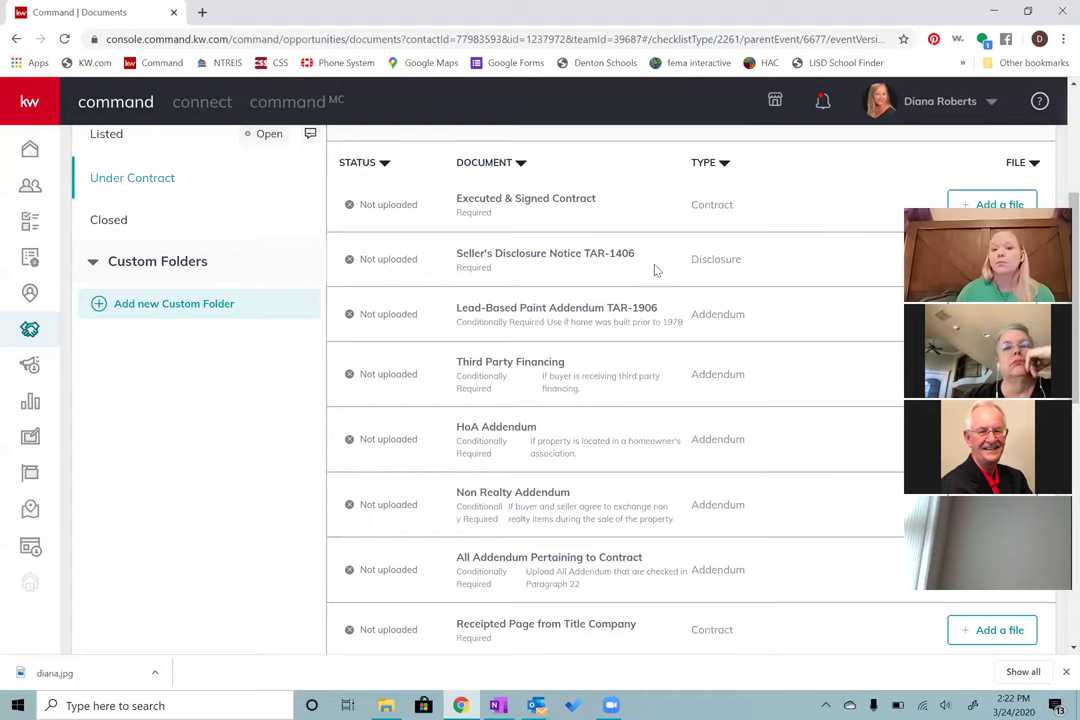
pyautogui.scroll(1, 656, 268)
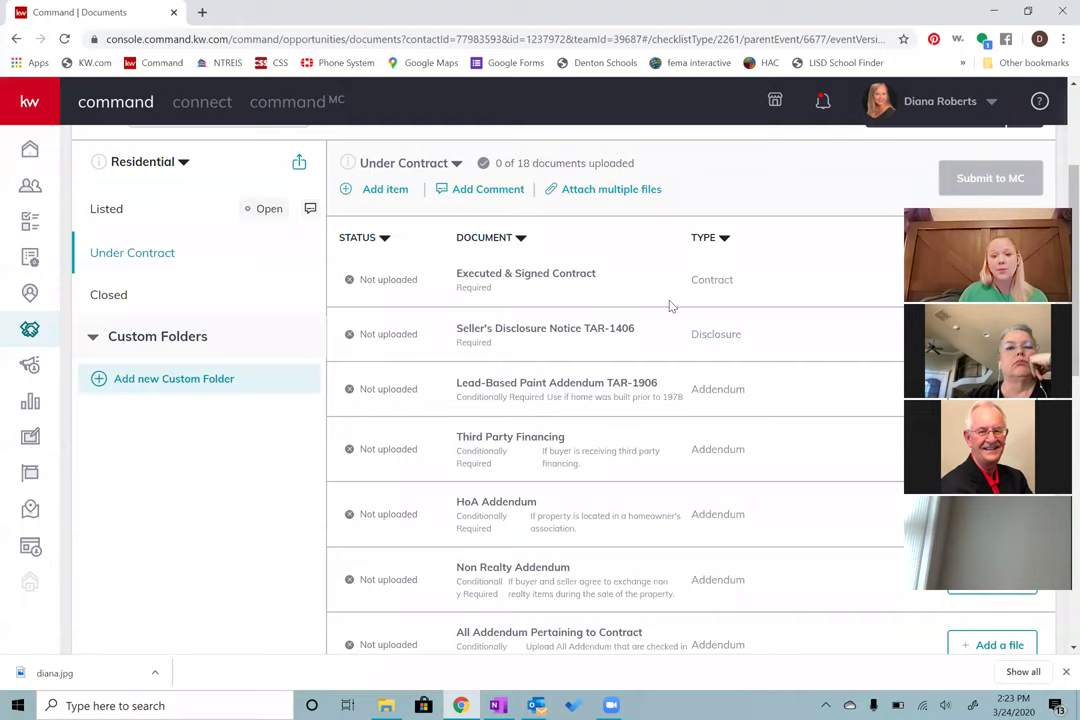
pyautogui.scroll(-1, 670, 306)
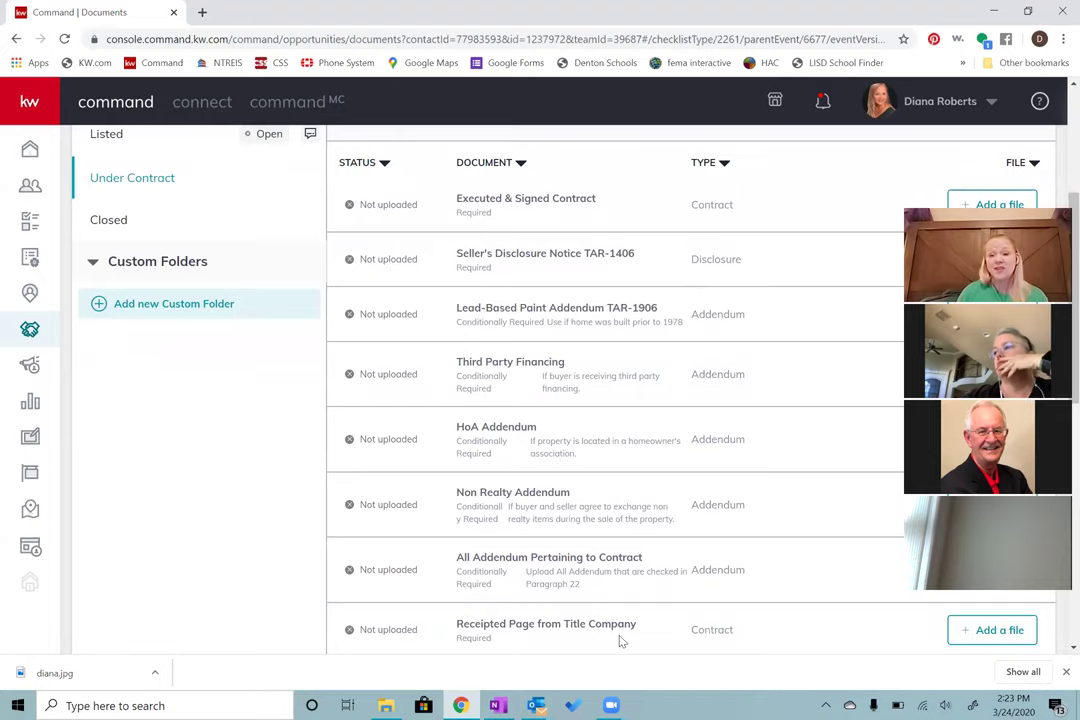
pyautogui.scroll(-1, 664, 585)
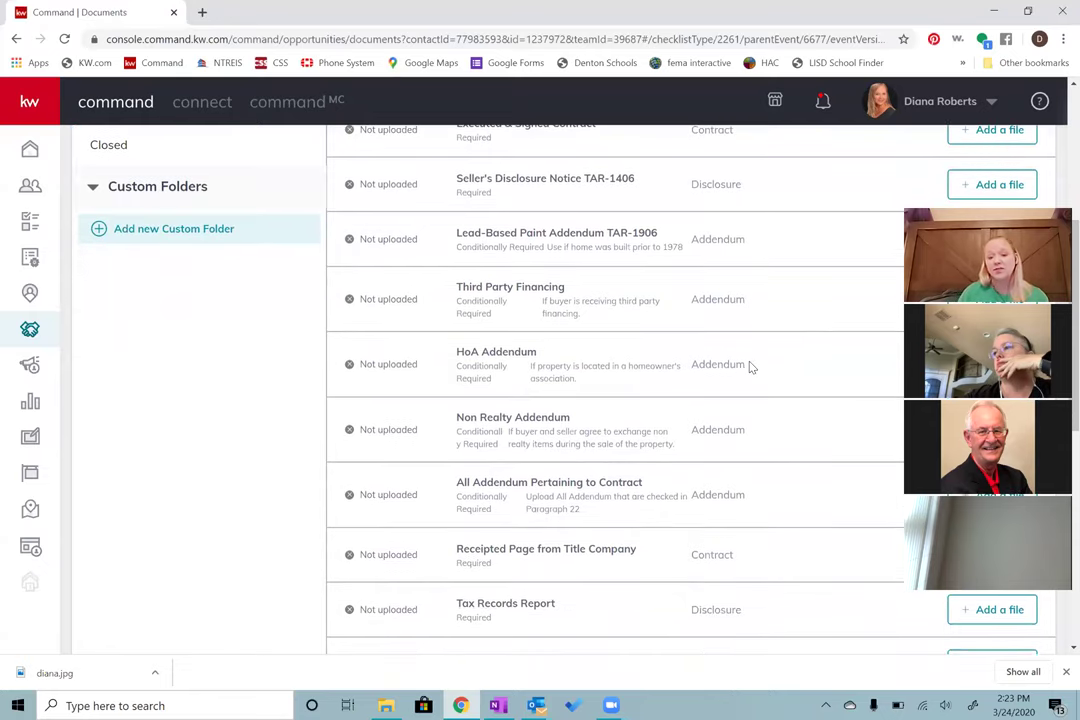
pyautogui.scroll(-1, 750, 370)
pyautogui.scroll(-2, 750, 370)
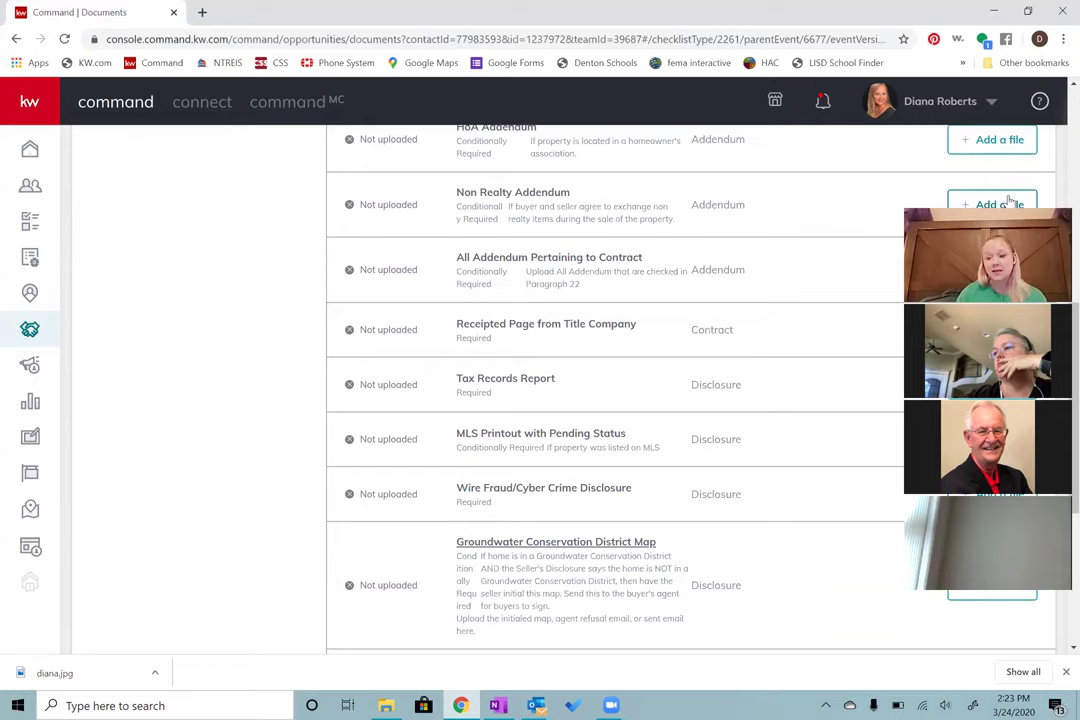
pyautogui.scroll(5, 711, 378)
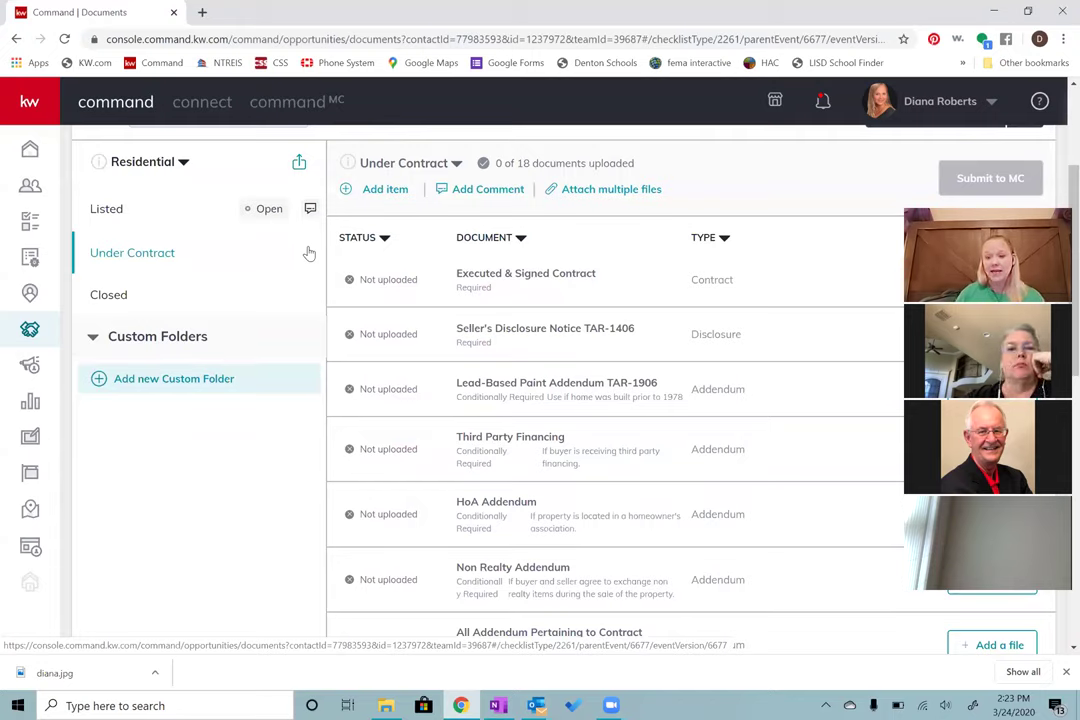
pyautogui.scroll(2, 309, 254)
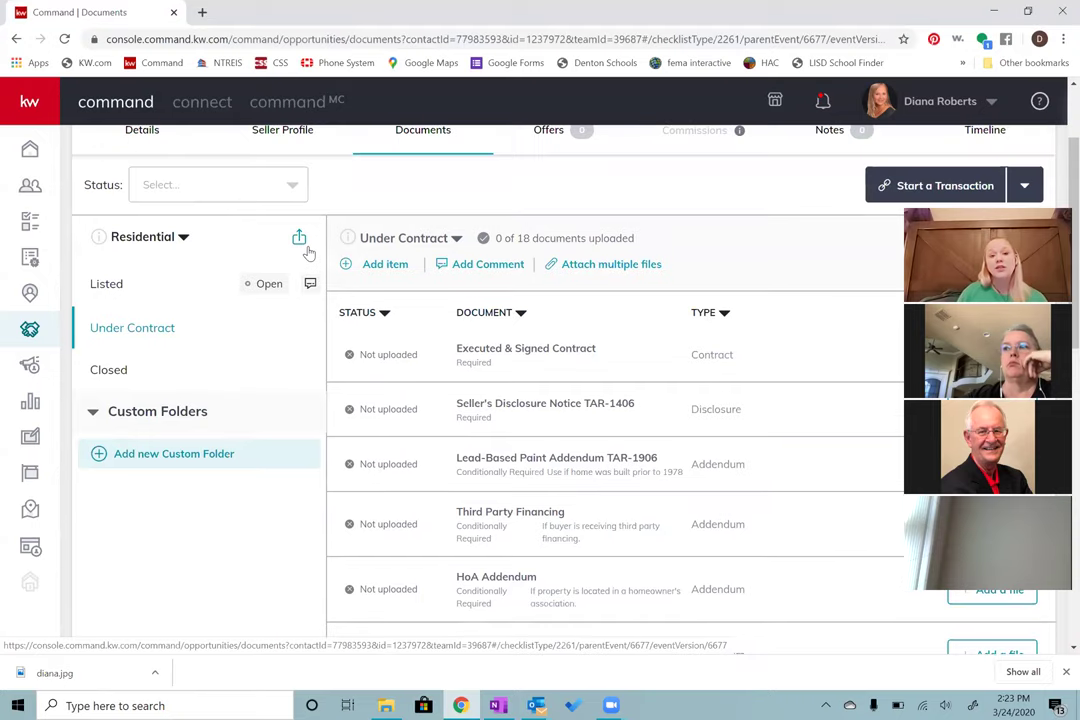
# Step: Open a new browser tab and load mykw.com
pyautogui.click(202, 13)
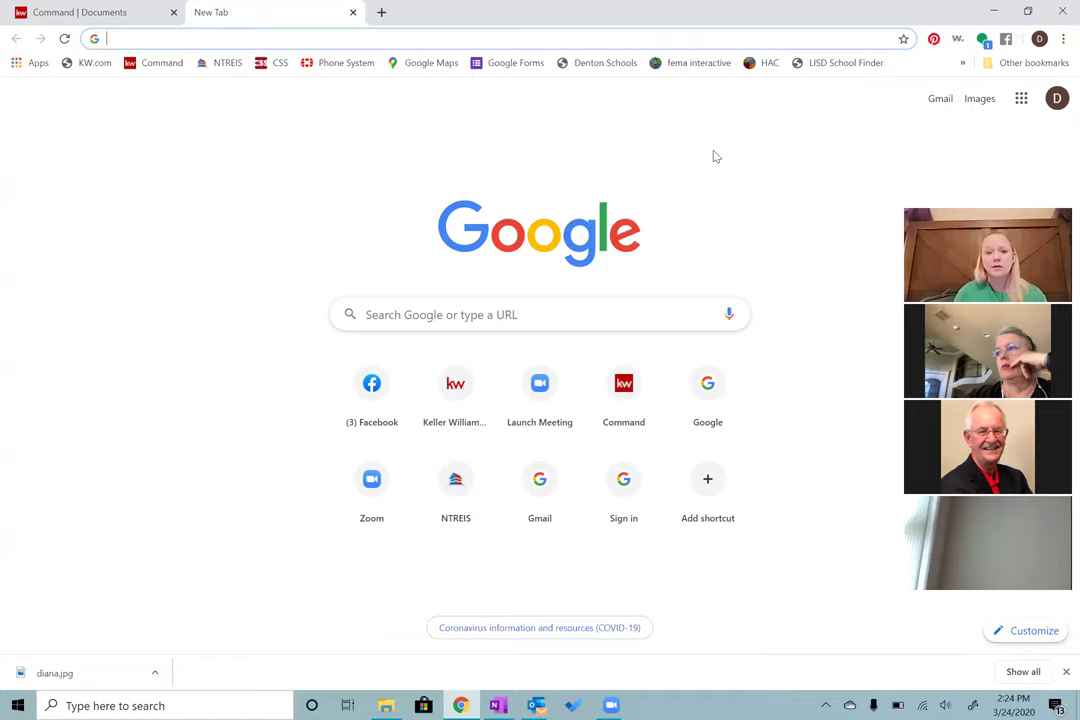
pyautogui.click(318, 38)
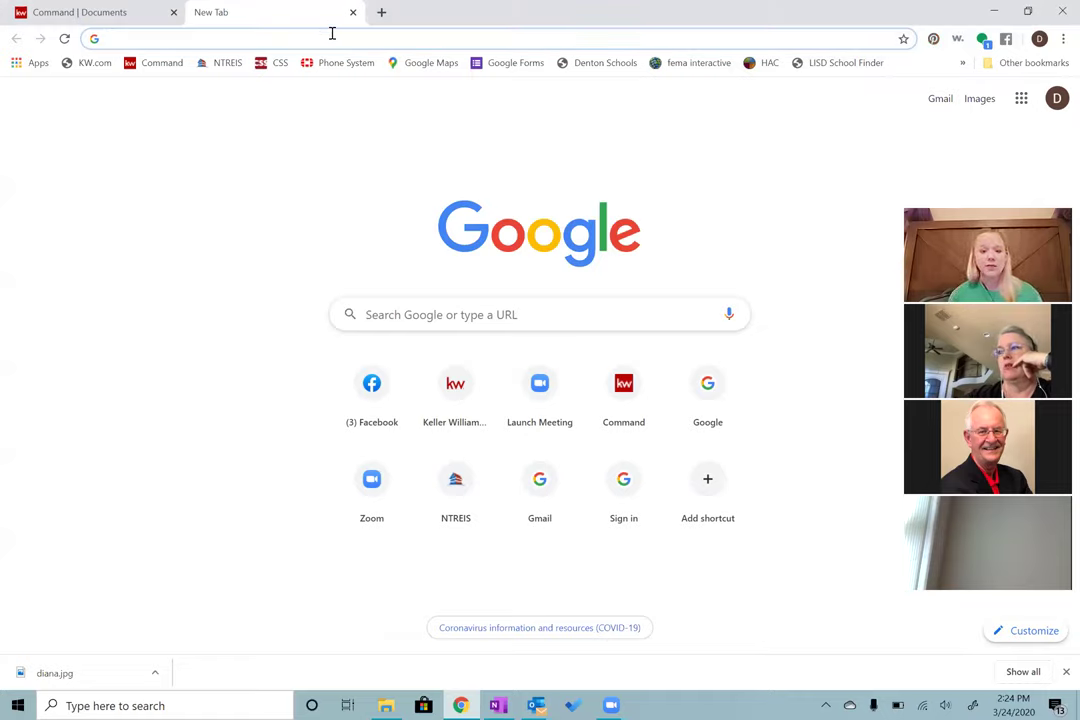
pyautogui.write('my')
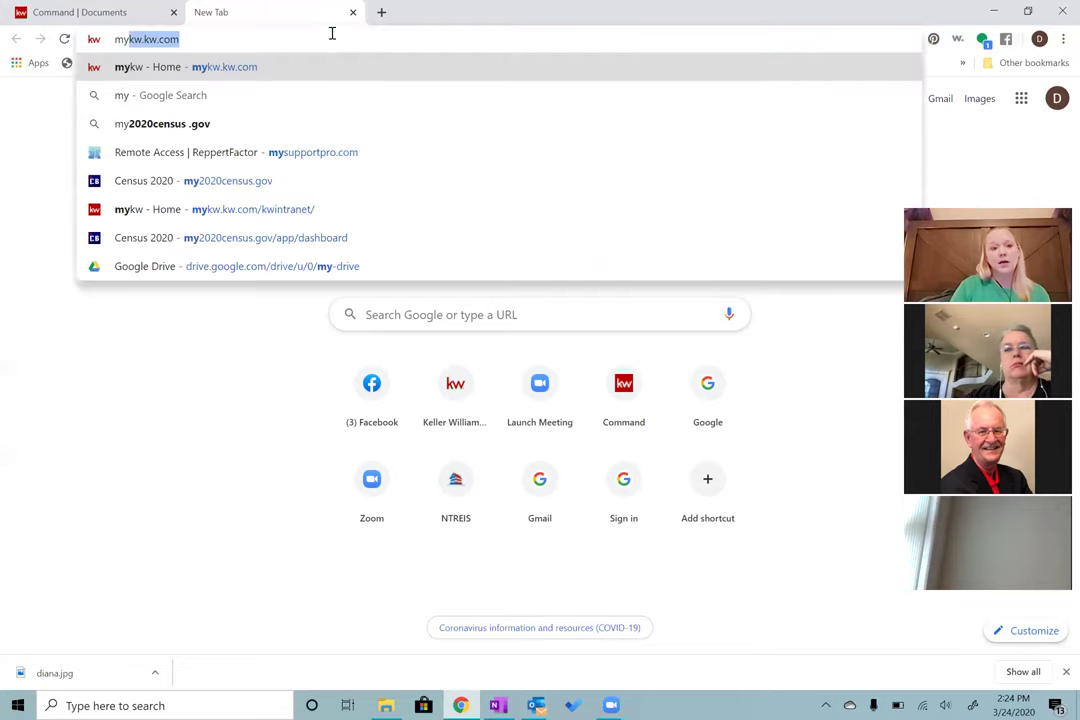
pyautogui.press('Return')
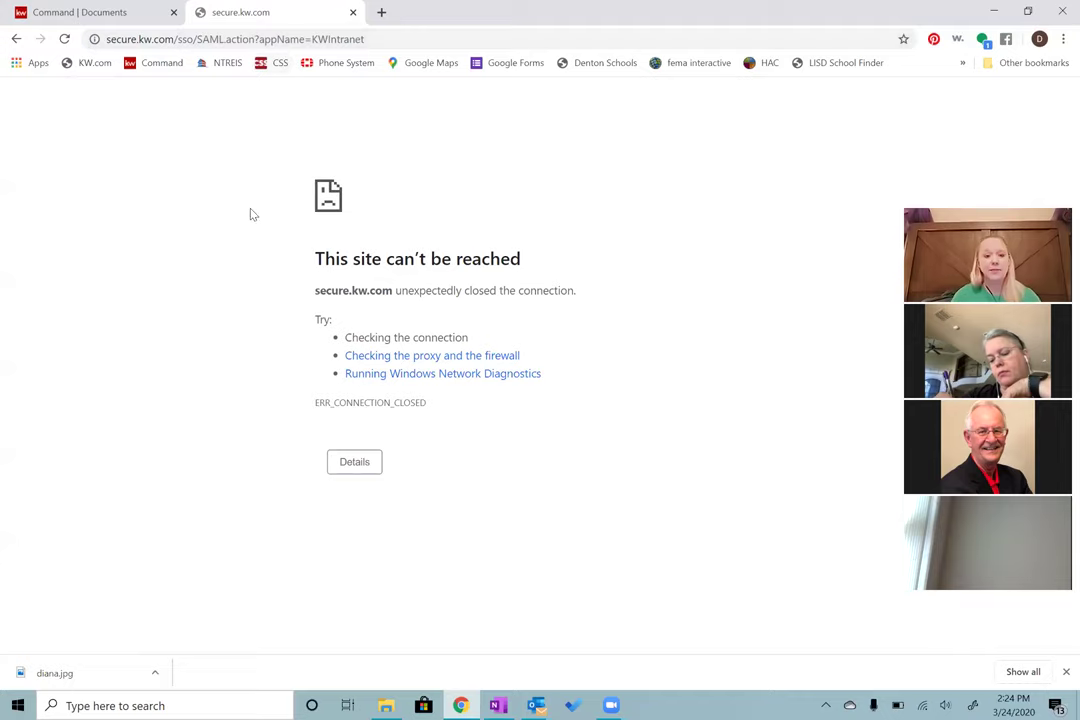
# Step: Go via KW.com to the Keller Williams intranet and open Greensheet from the Technology menu
pyautogui.click(95, 64)
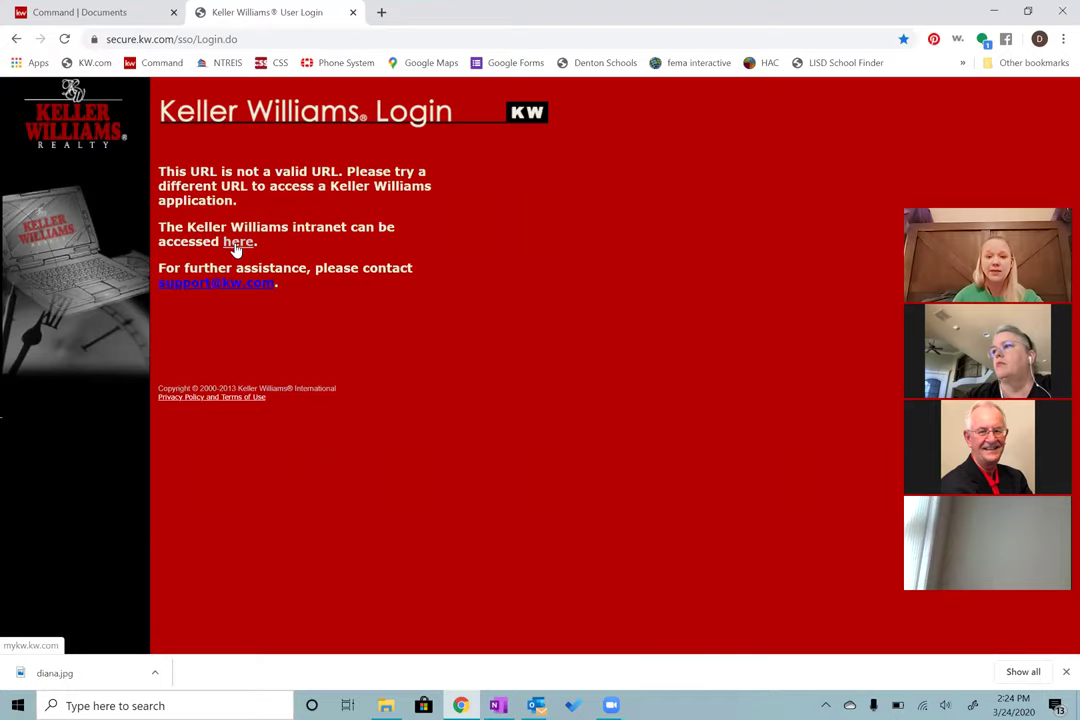
pyautogui.click(237, 245)
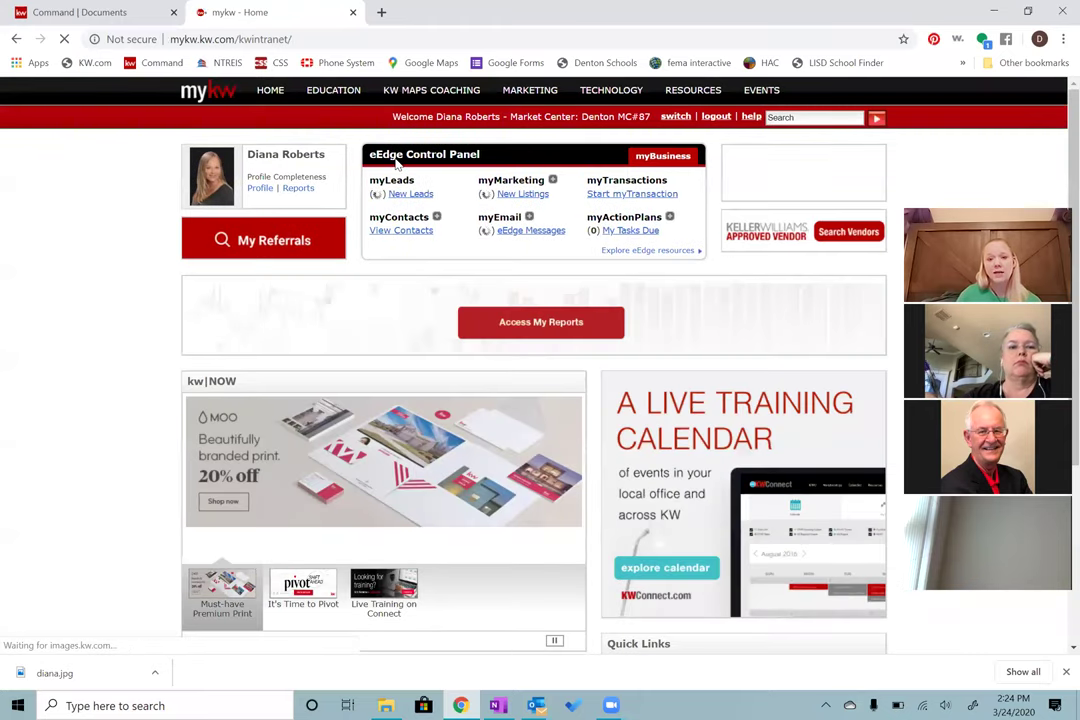
pyautogui.moveTo(629, 104)
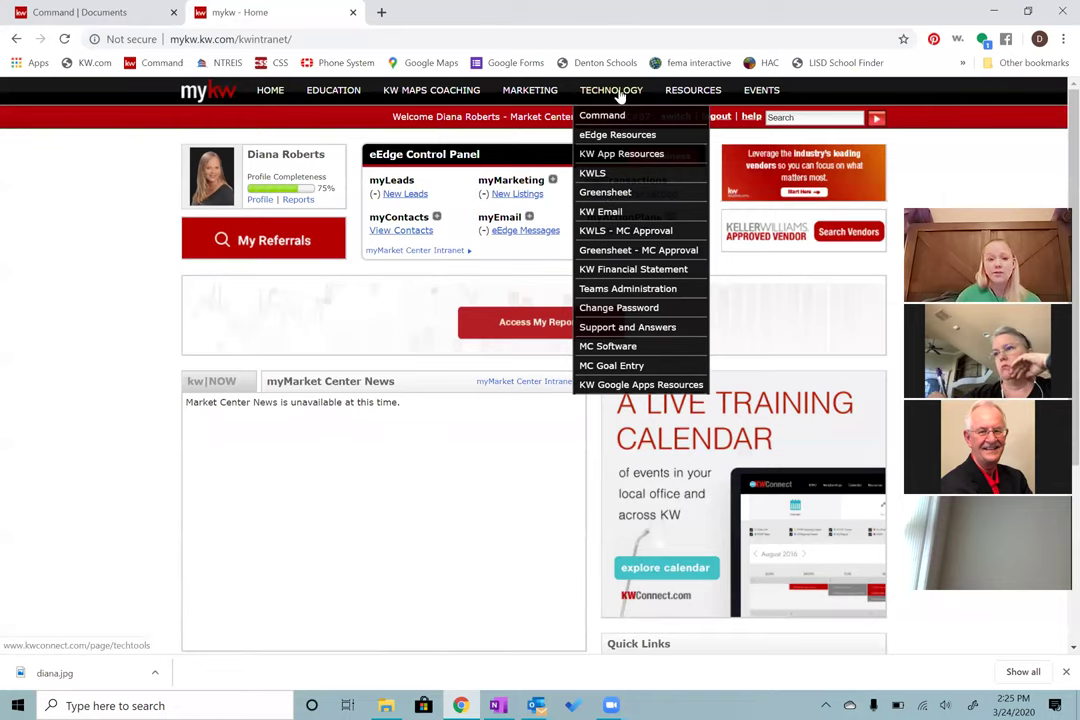
pyautogui.click(619, 194)
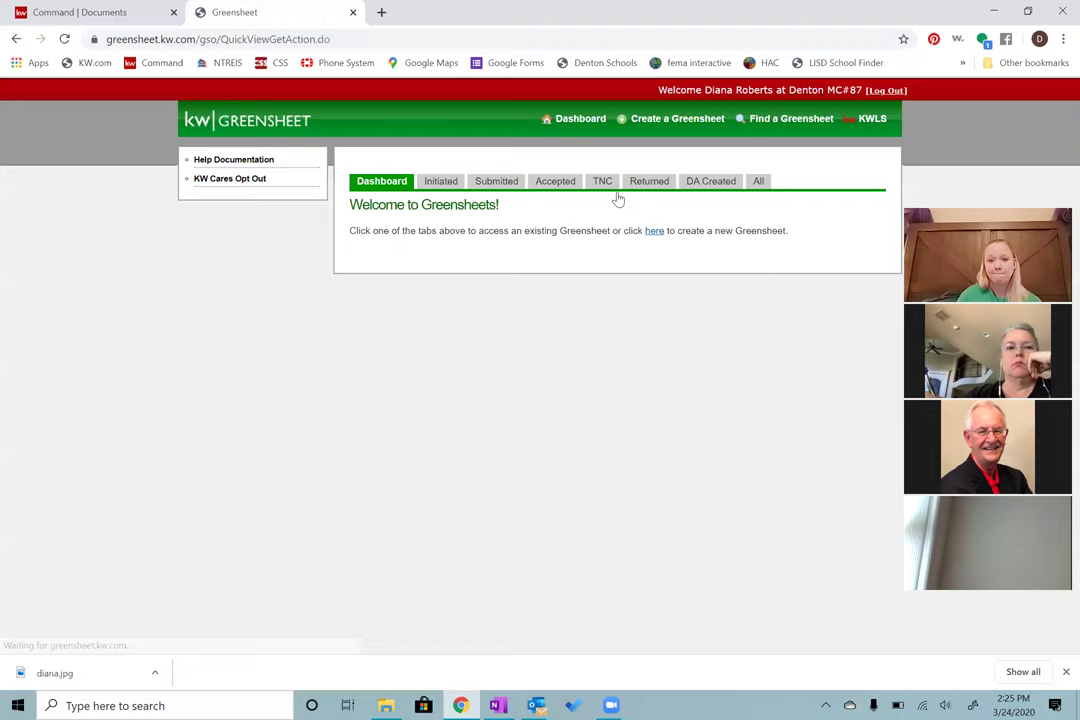
# Step: Create a new greensheet, answering 'Yes, I am.' for listing agent and 'Yes, it has.' for KWLS
pyautogui.click(672, 121)
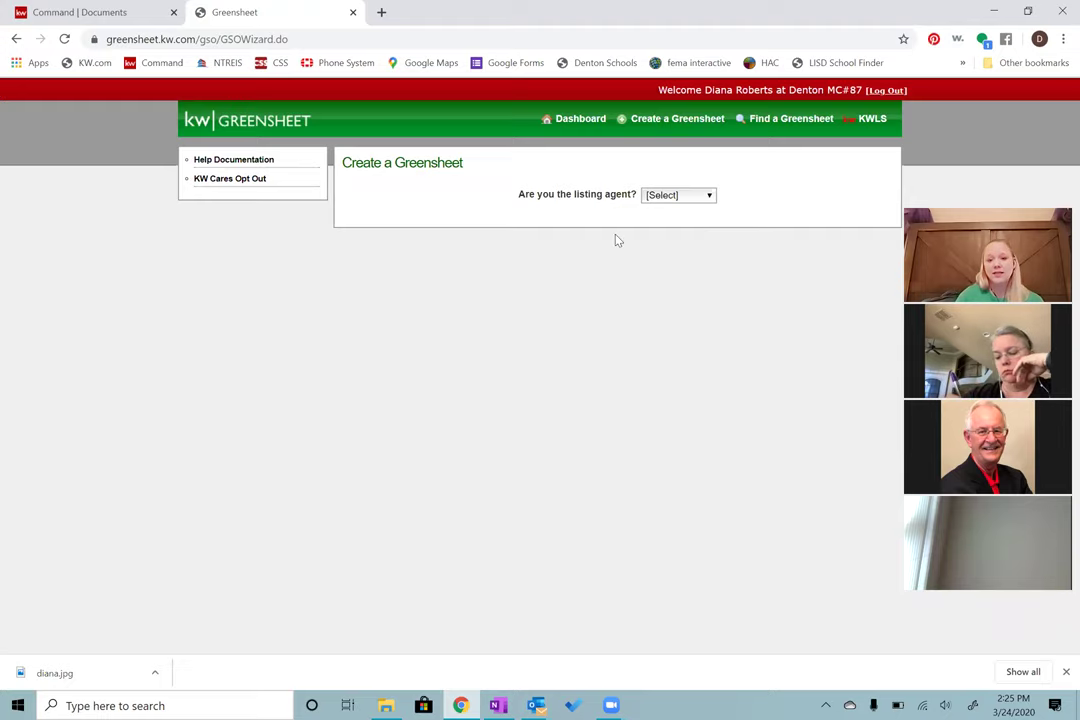
pyautogui.click(660, 200)
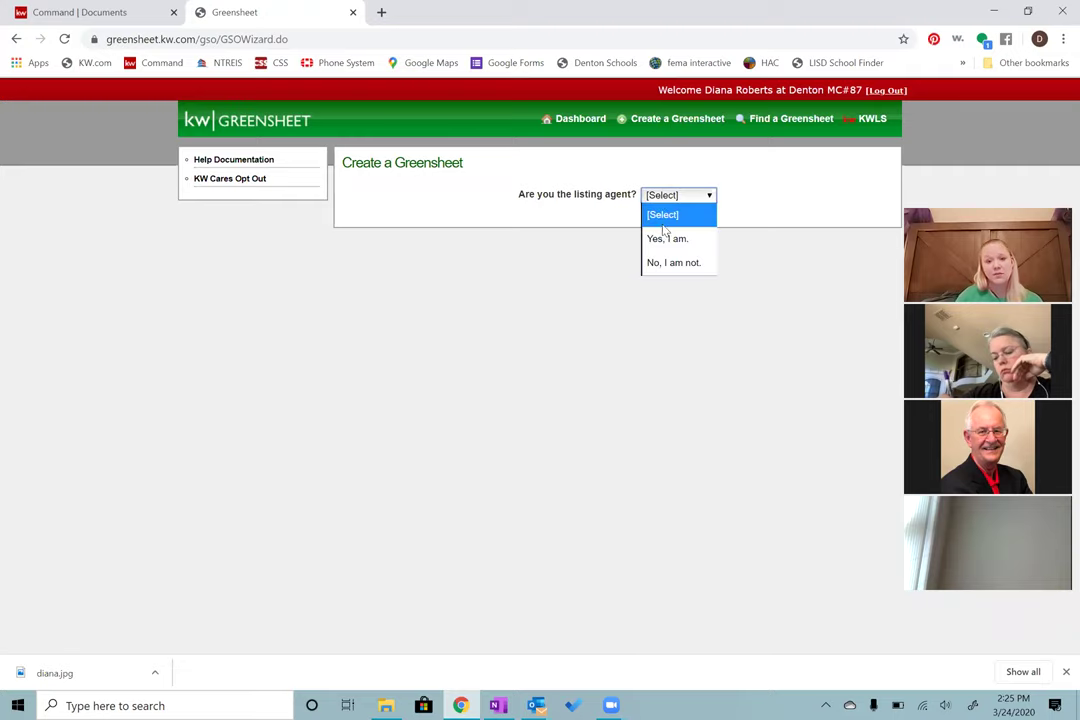
pyautogui.click(665, 239)
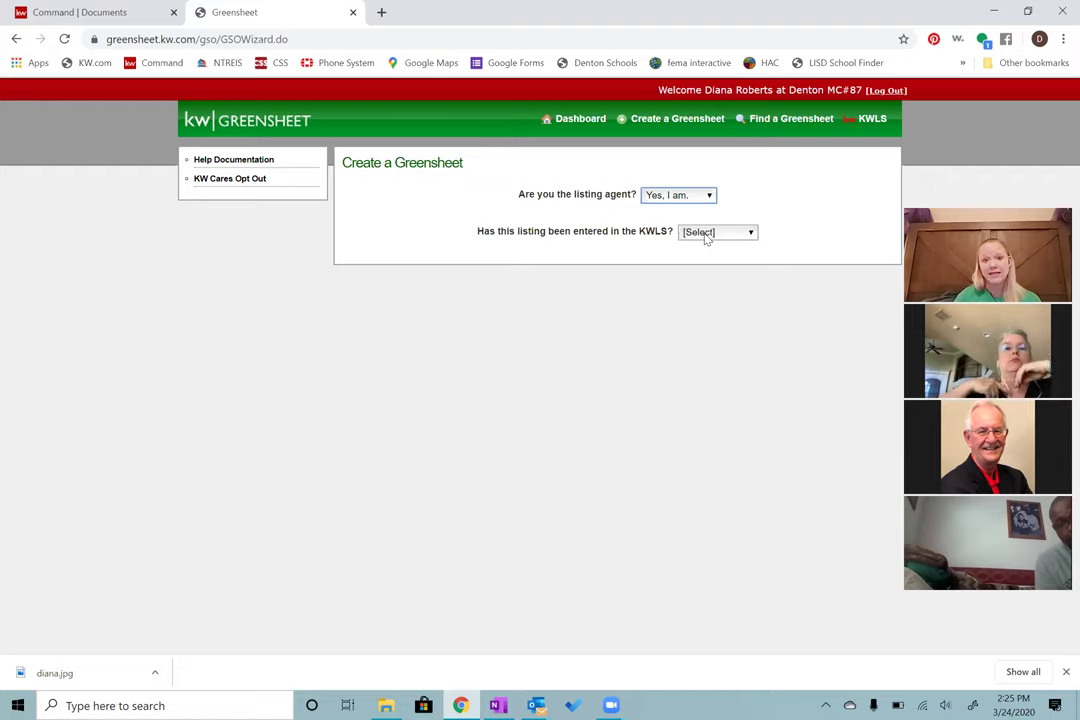
pyautogui.click(706, 238)
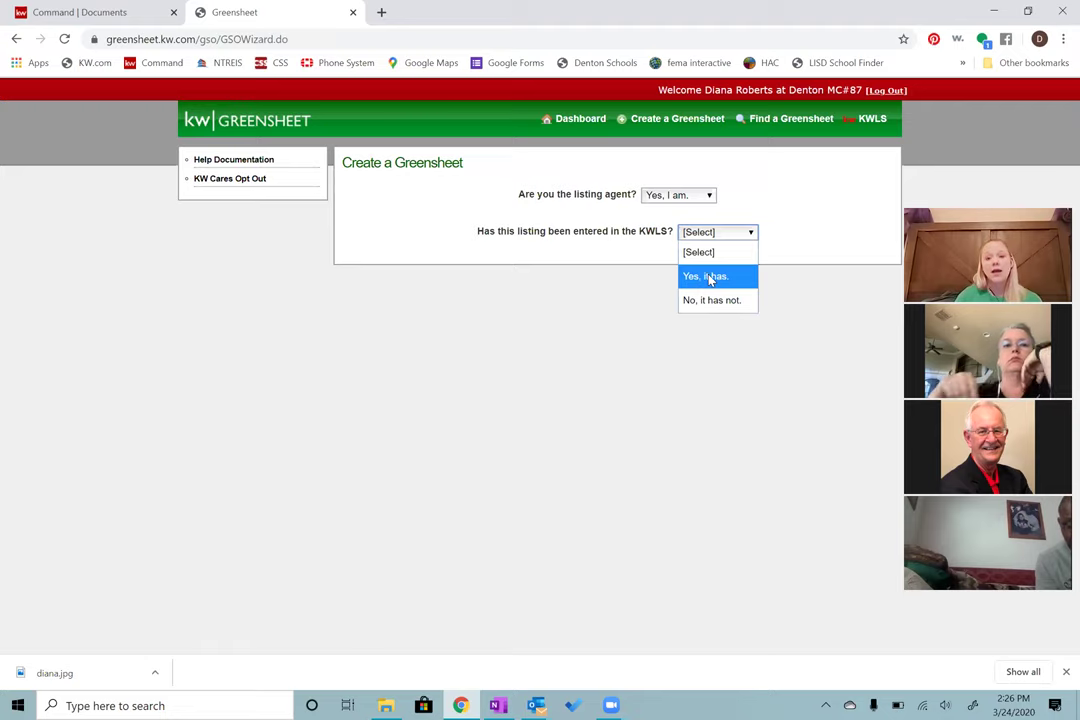
pyautogui.click(708, 278)
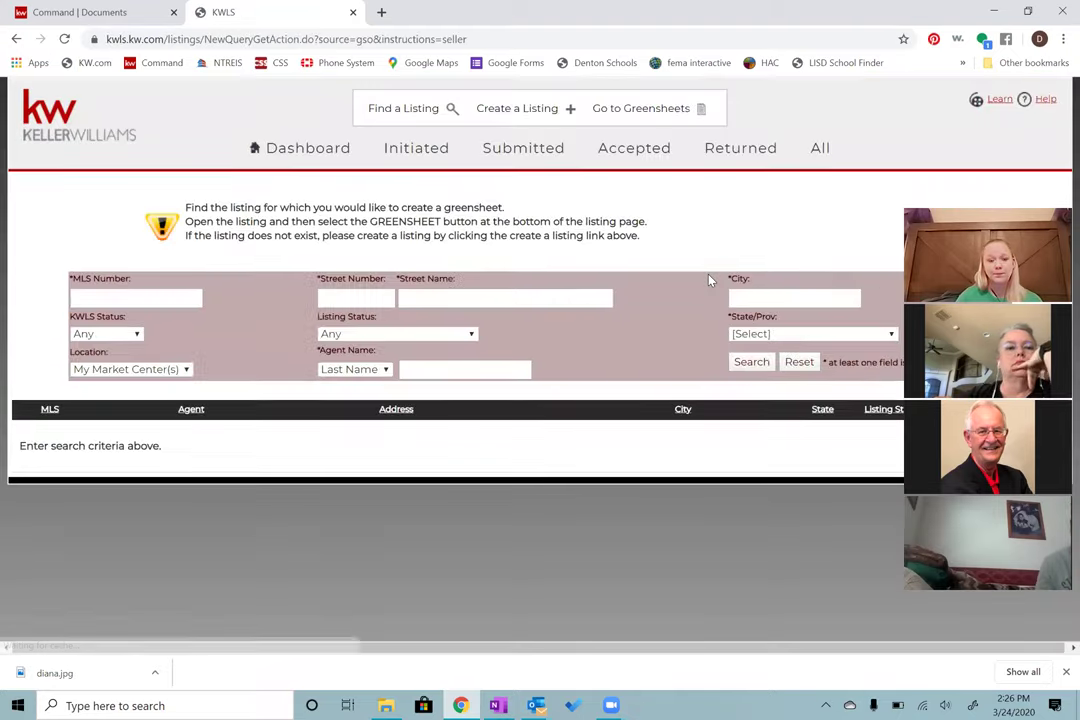
# Step: Go back from the MLS search and answer 'No, I am not.' for listing agent and 'No, it is not.' for KW listing
pyautogui.click(112, 298)
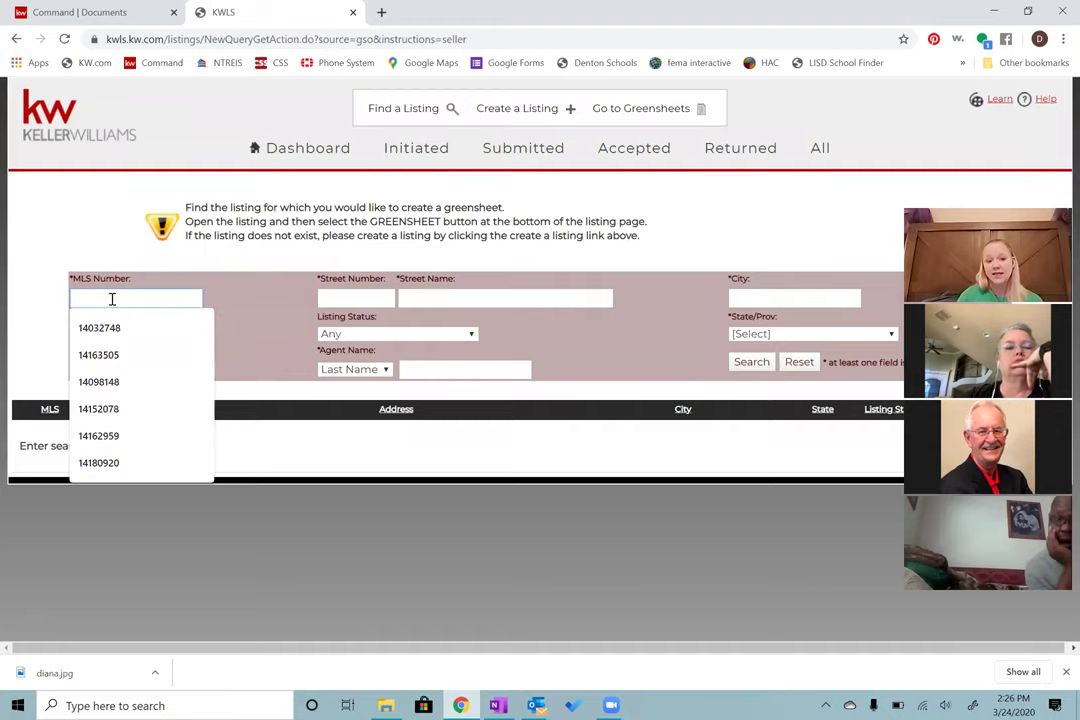
pyautogui.click(228, 287)
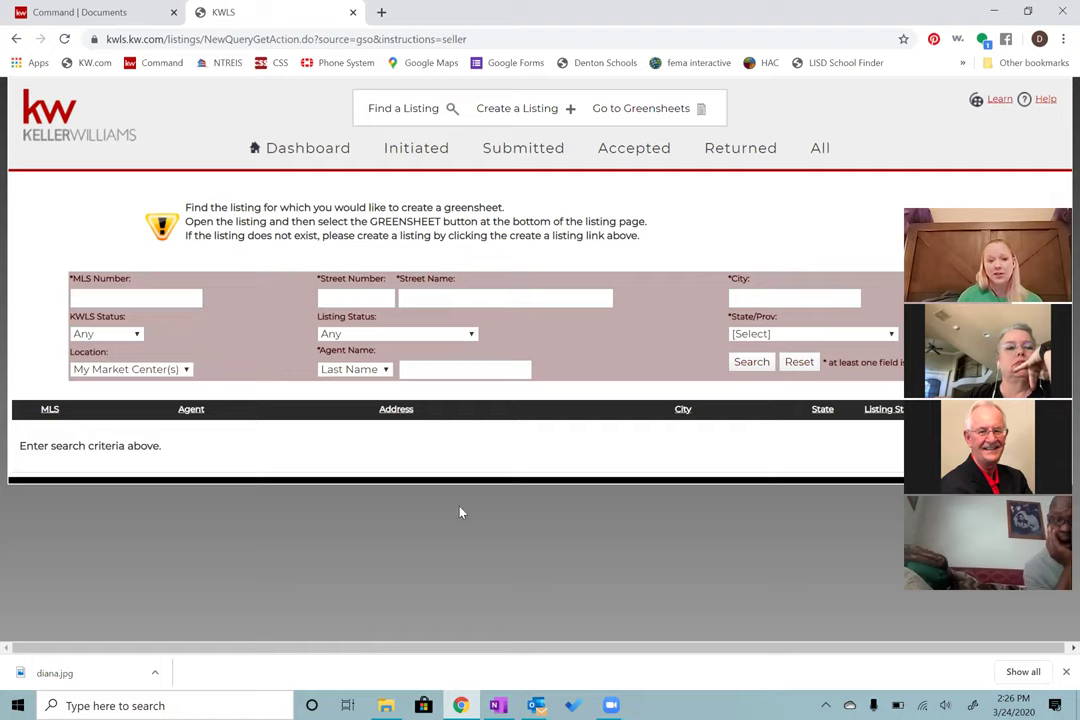
pyautogui.click(15, 40)
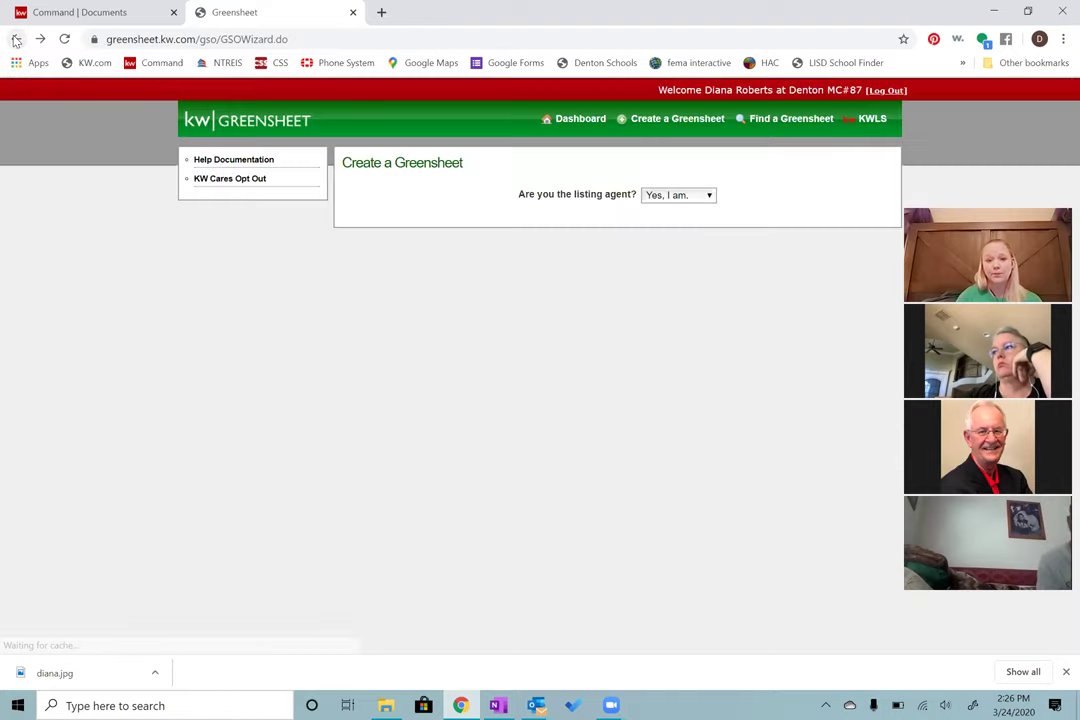
pyautogui.click(663, 204)
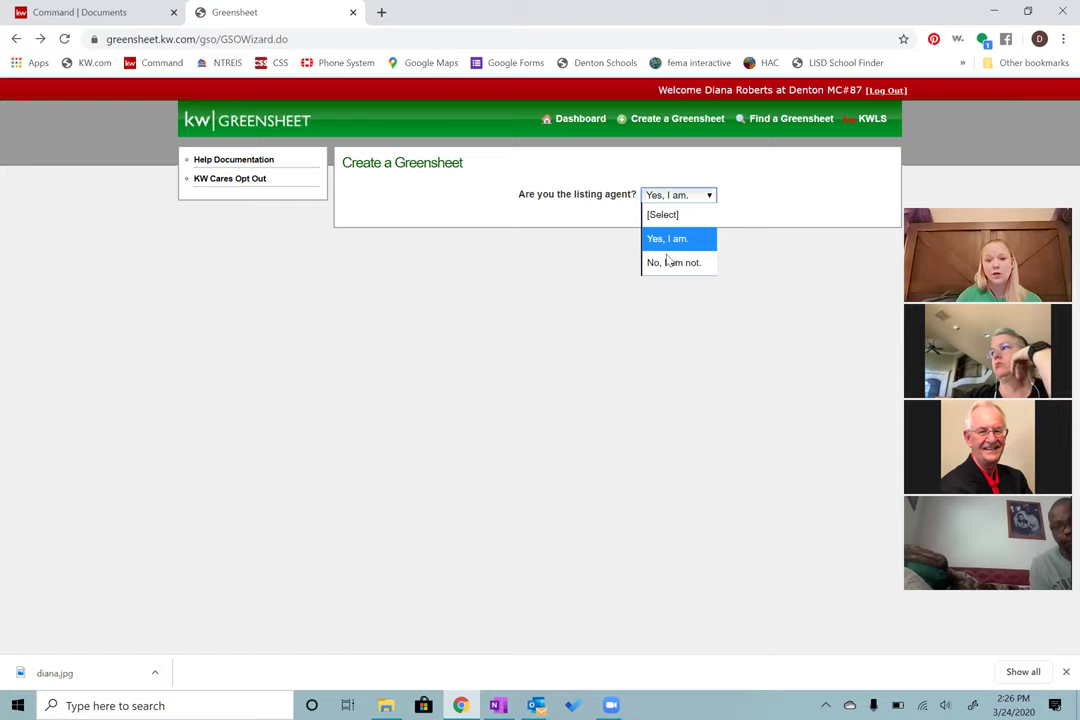
pyautogui.click(669, 263)
pyautogui.click(670, 240)
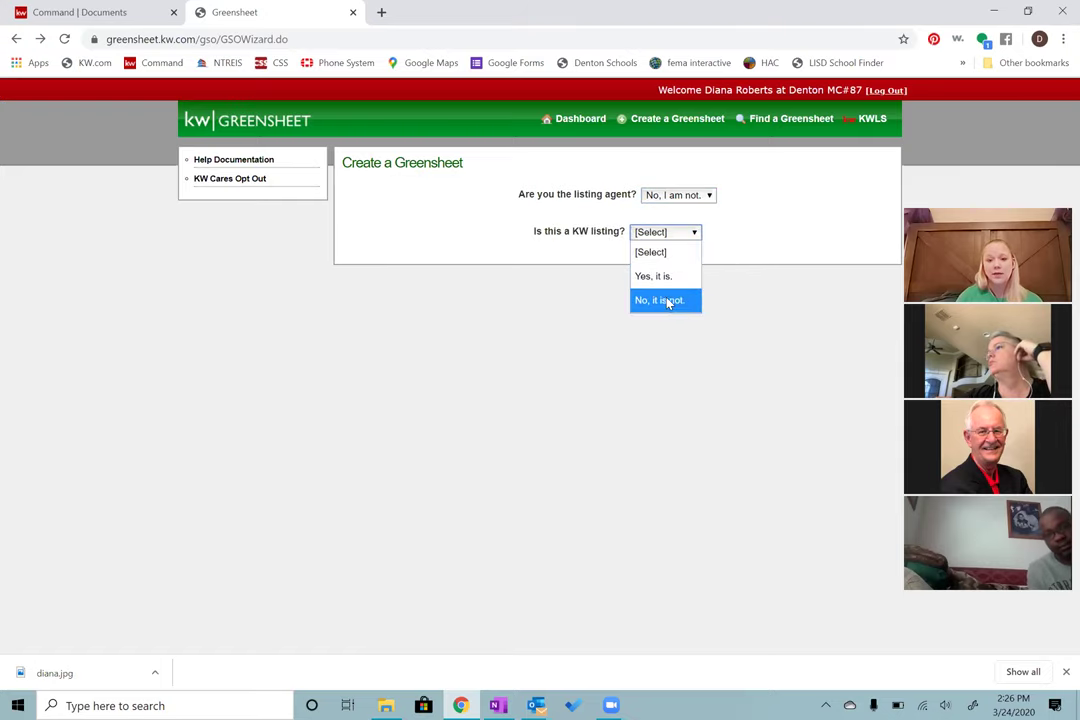
pyautogui.click(668, 302)
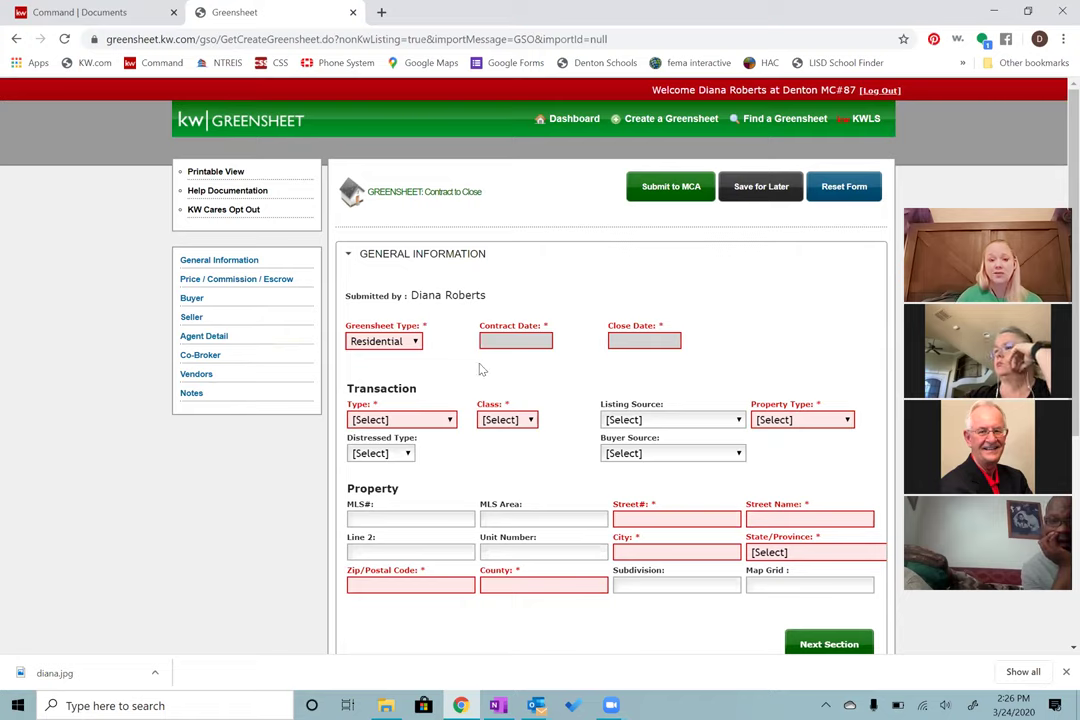
# Step: Keep type Residential and set contract date 03/01/2020 and close date 03/31/2020
pyautogui.click(414, 343)
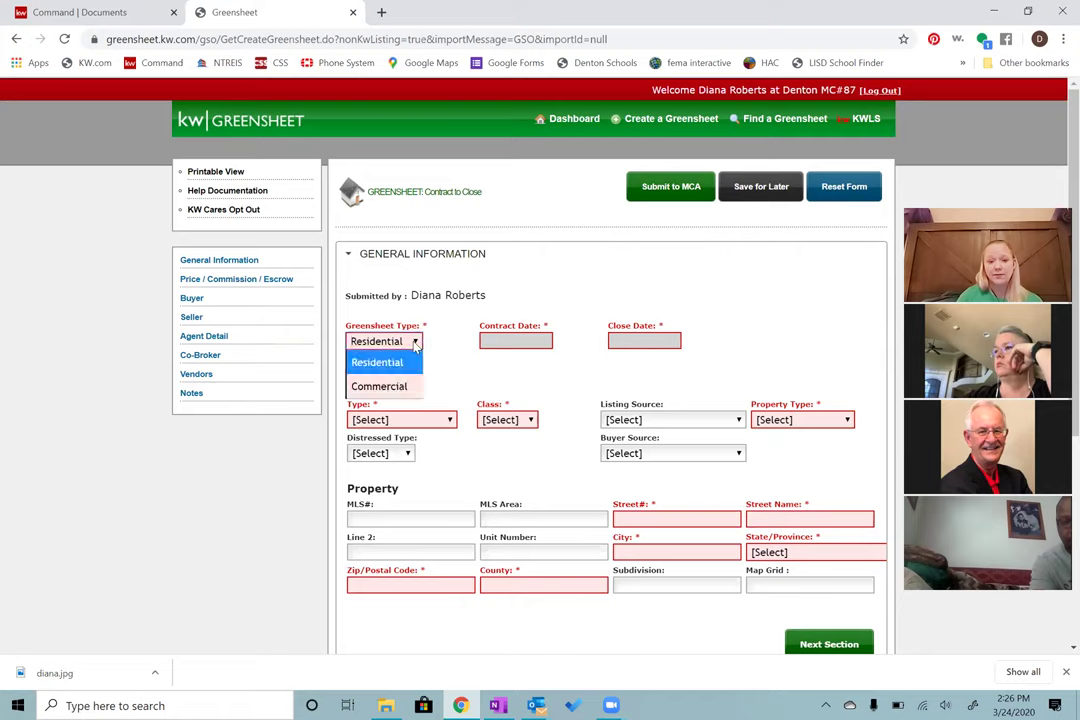
pyautogui.click(410, 363)
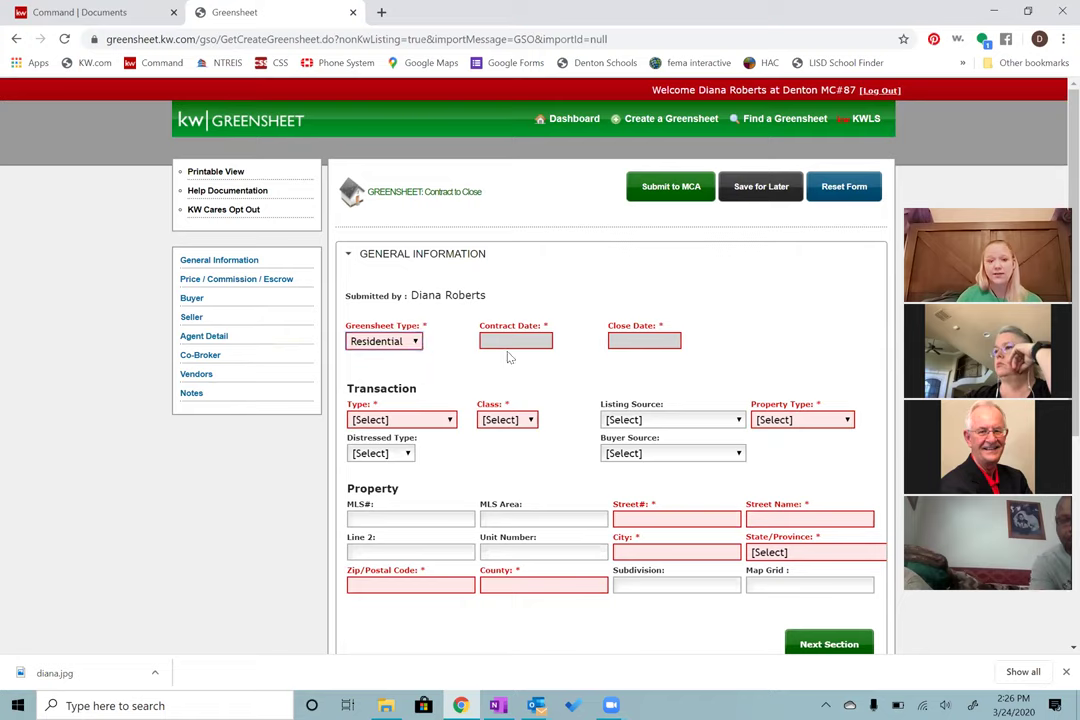
pyautogui.click(528, 343)
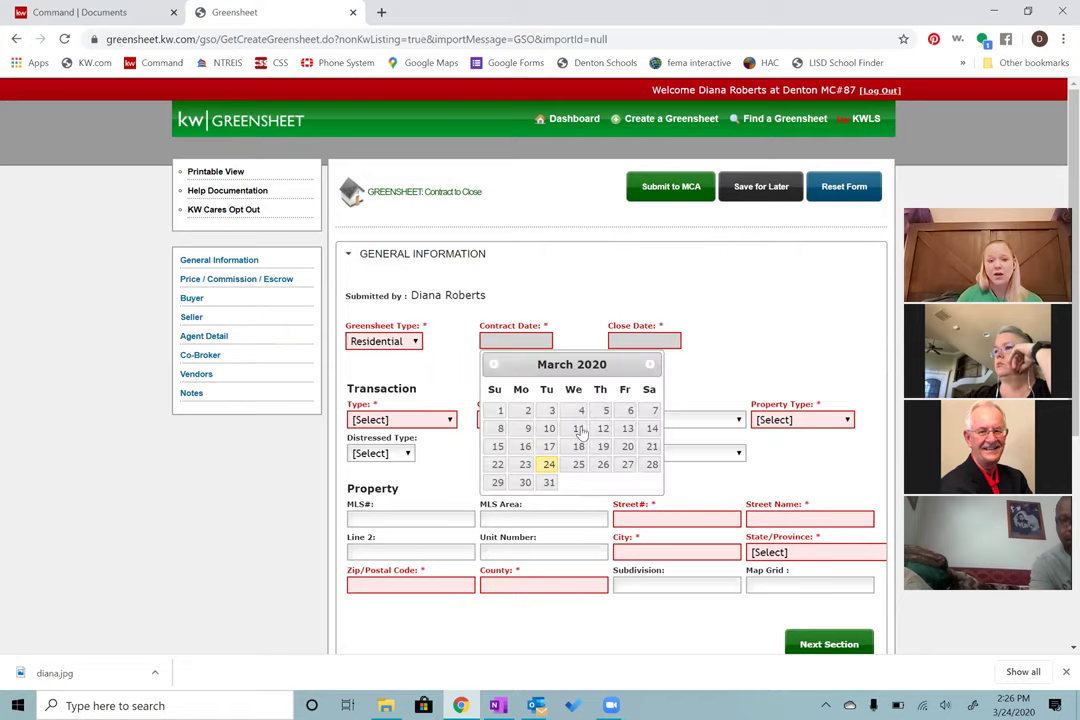
pyautogui.click(498, 414)
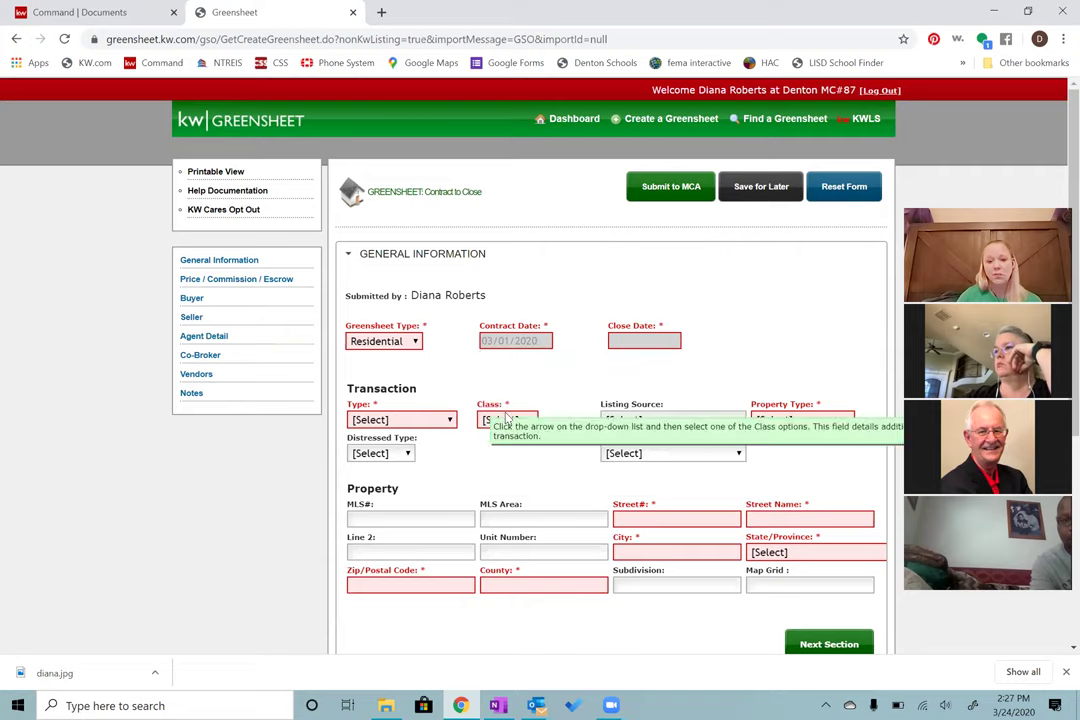
pyautogui.click(656, 343)
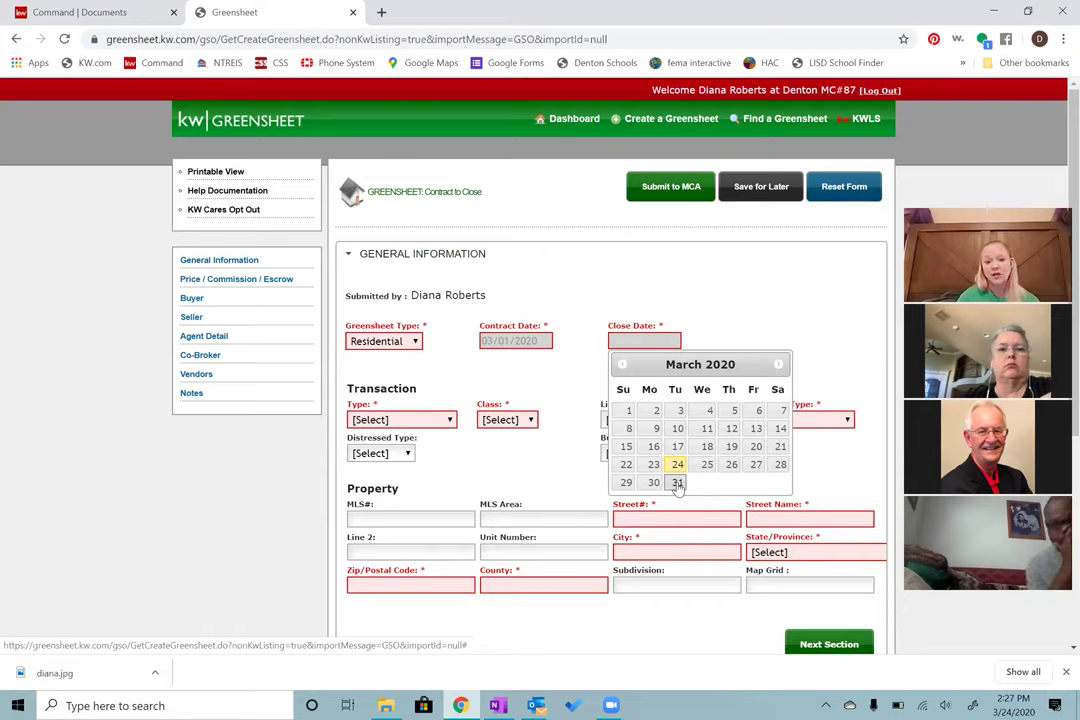
pyautogui.click(677, 484)
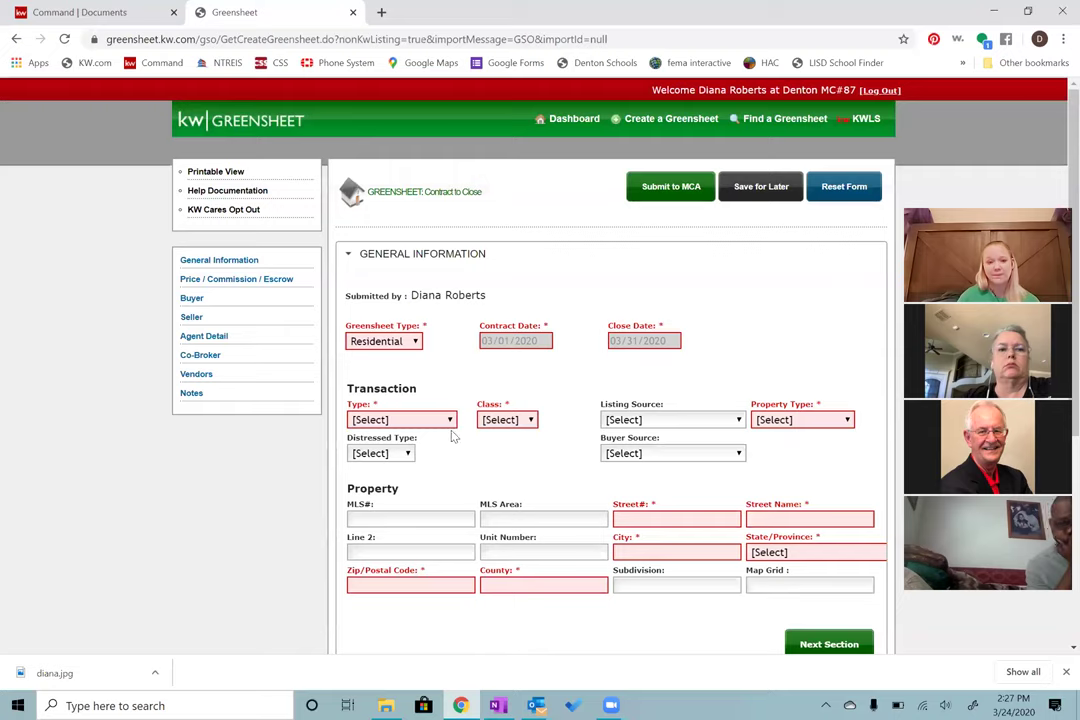
# Step: Set transaction type Listing Sold, class Property, and property type (R) Resale
pyautogui.moveTo(420, 426)
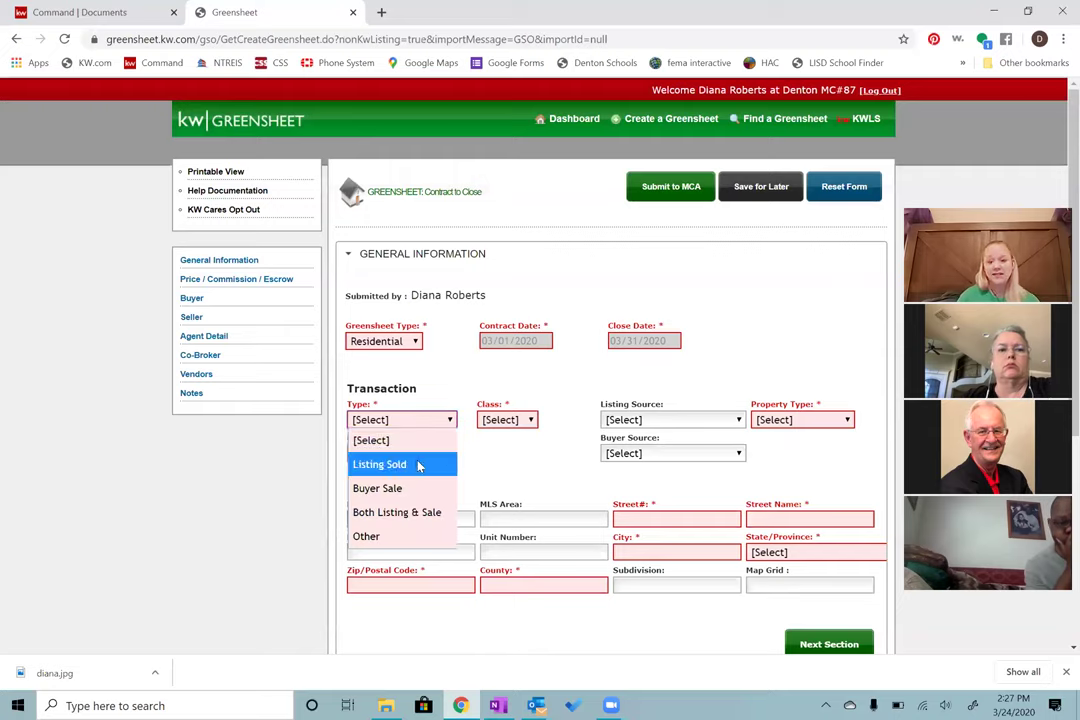
pyautogui.click(419, 465)
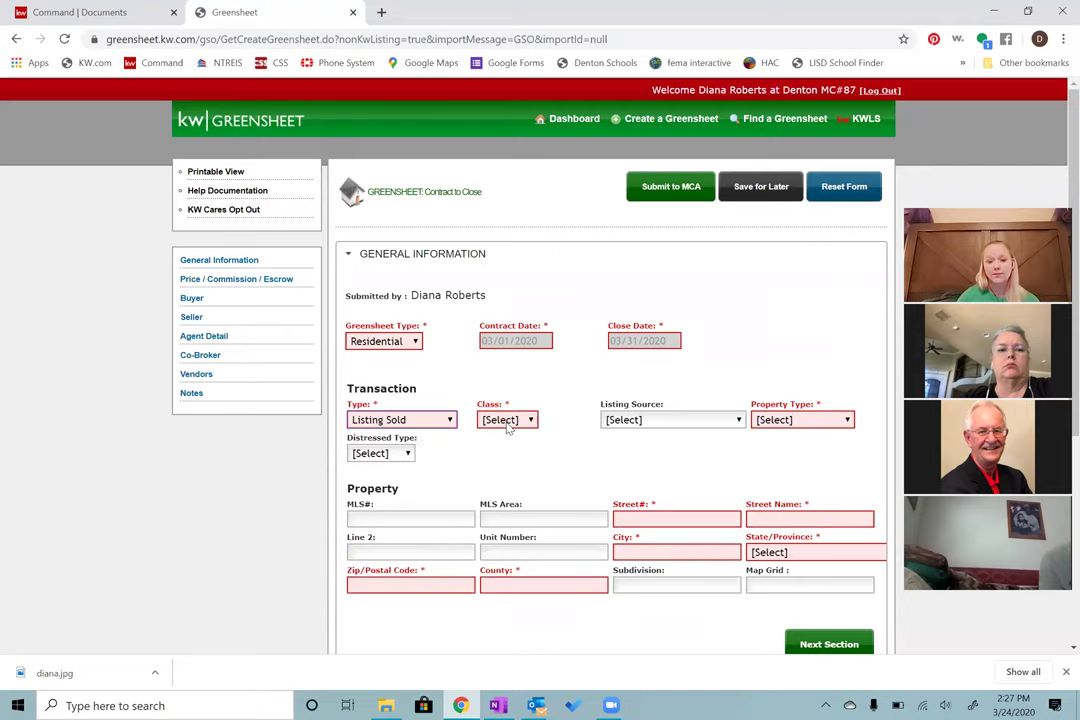
pyautogui.click(508, 424)
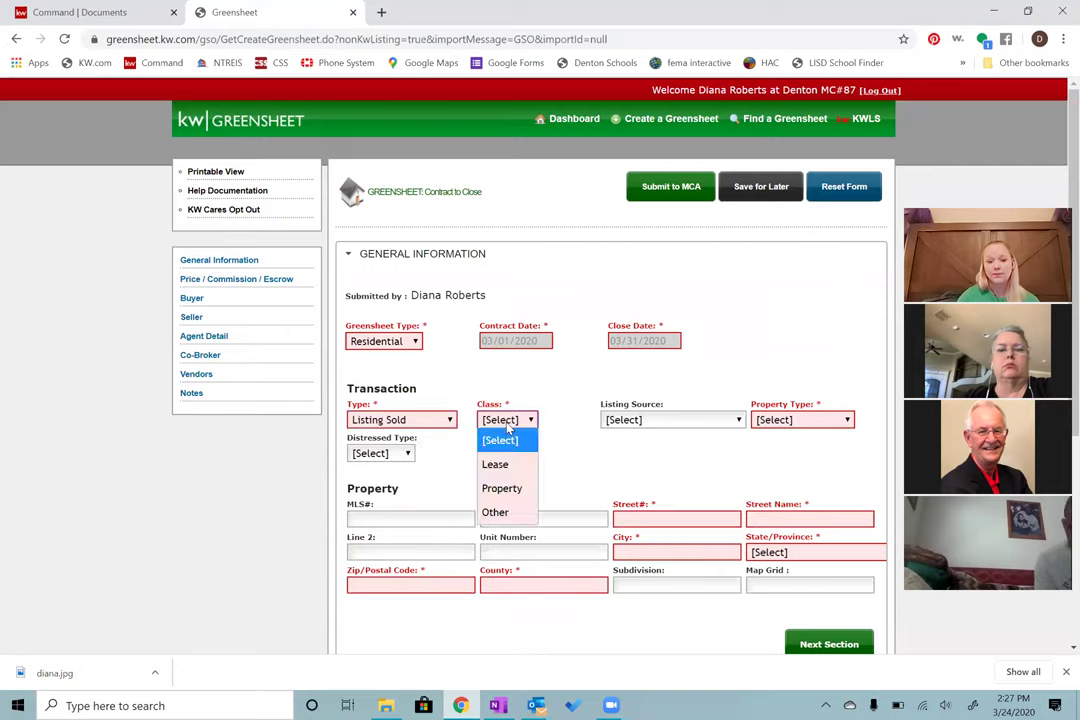
pyautogui.click(515, 489)
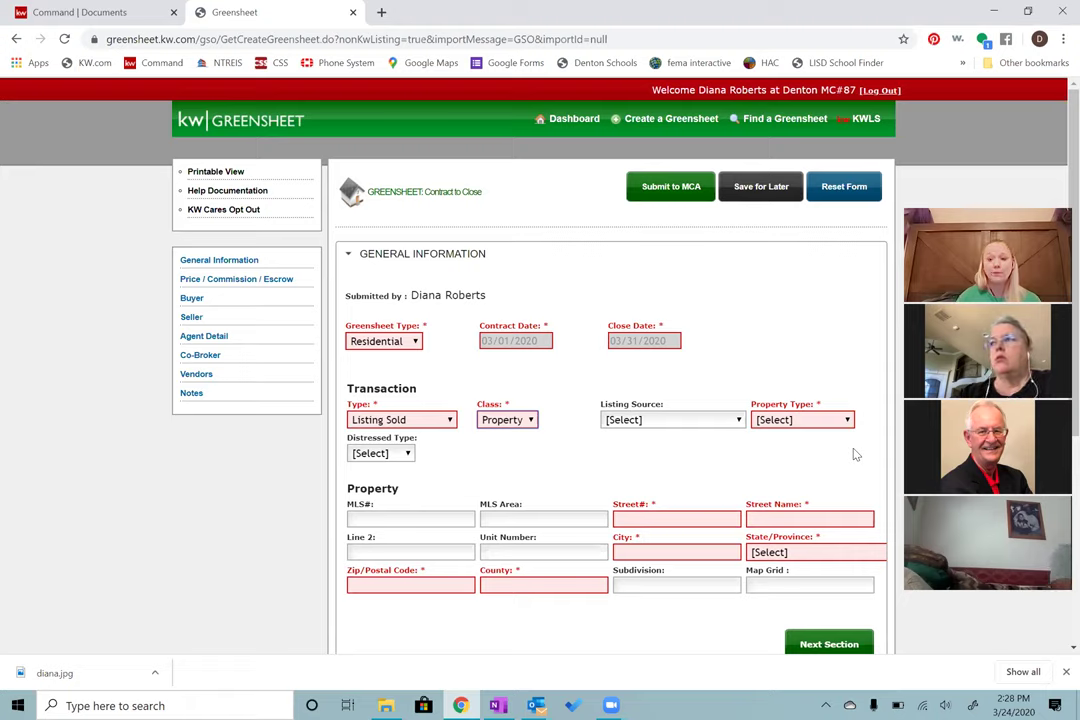
pyautogui.click(790, 421)
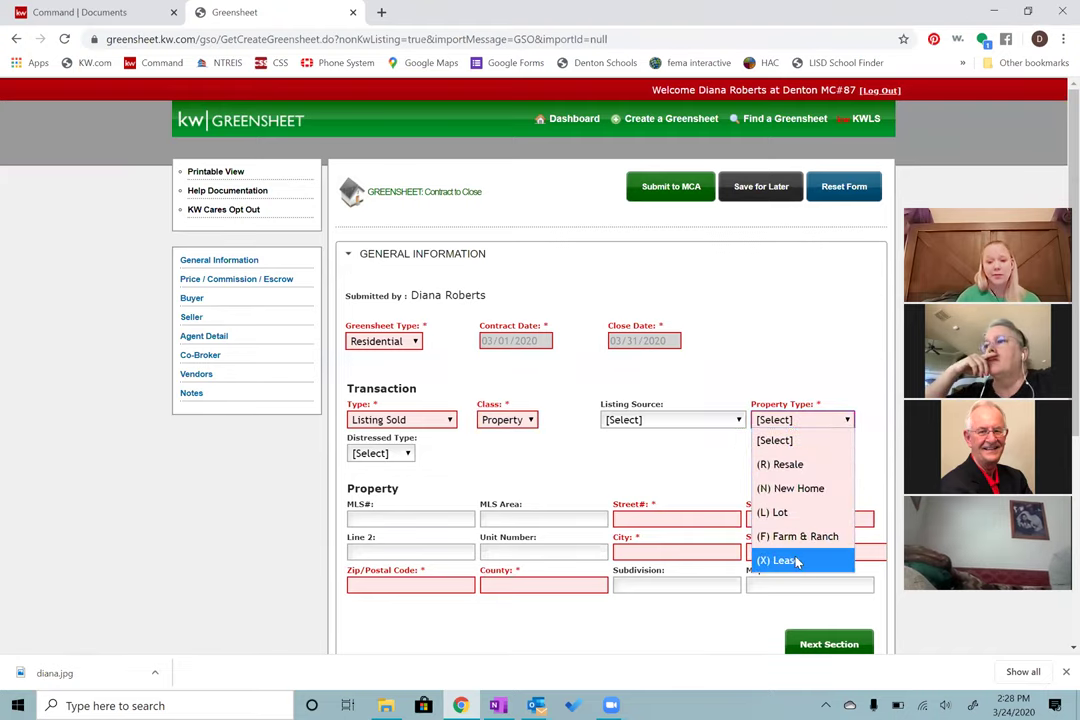
pyautogui.click(817, 466)
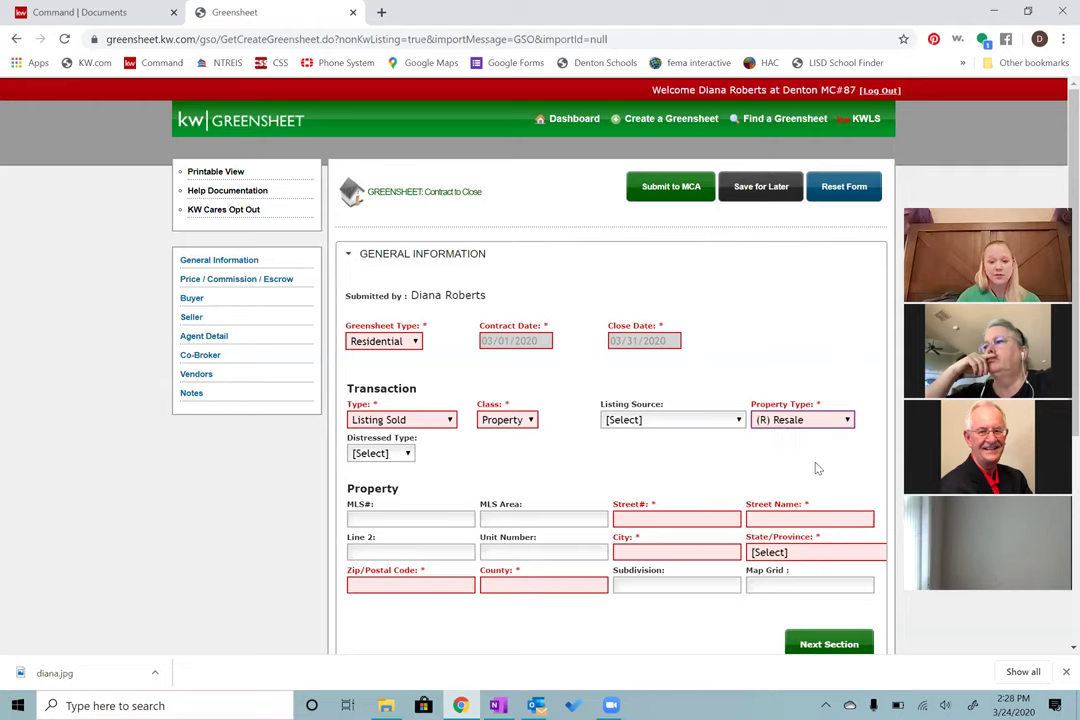
# Step: Enter the property's street, city, state and zip code, then move on to County
pyautogui.click(710, 526)
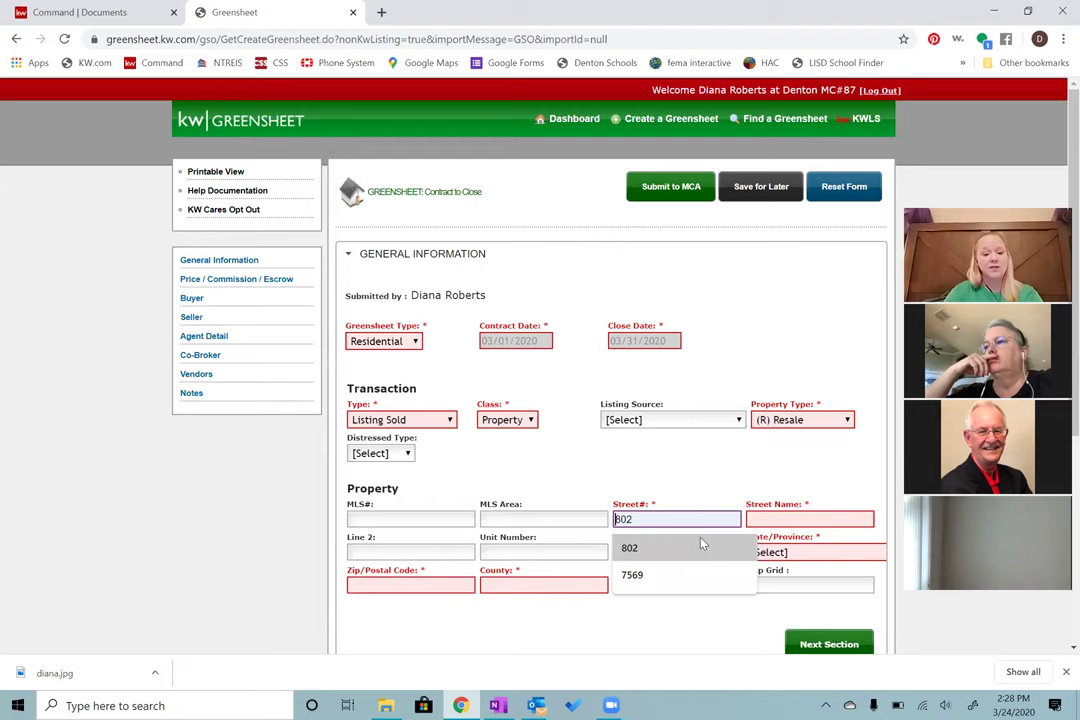
pyautogui.write('123')
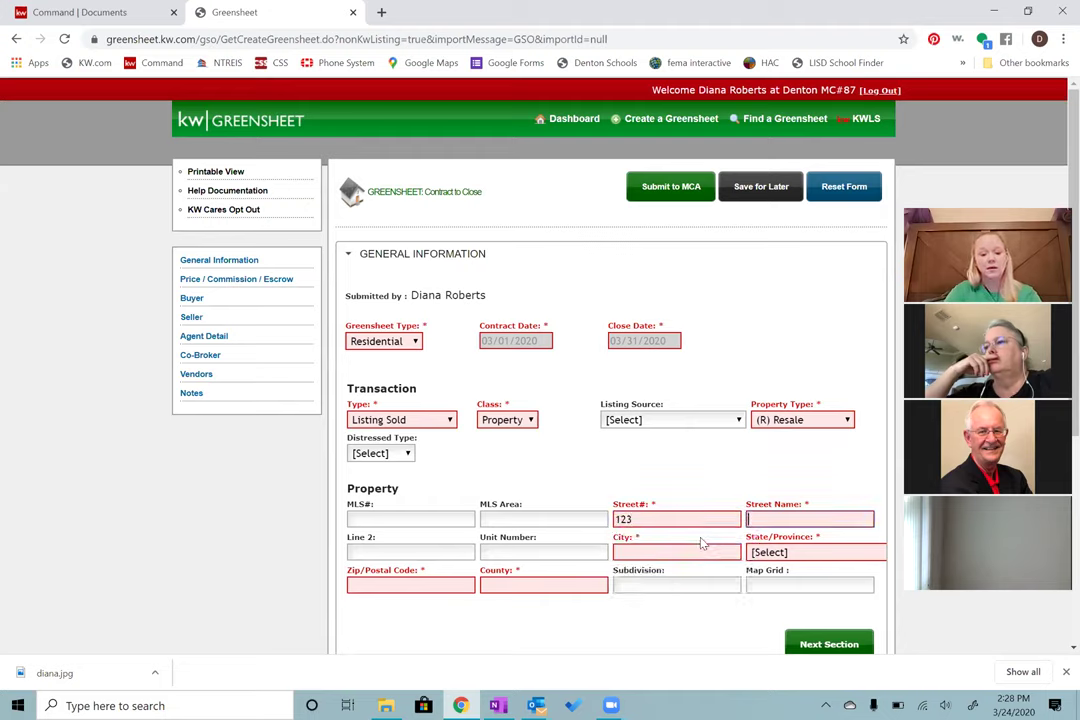
pyautogui.write('Main S')
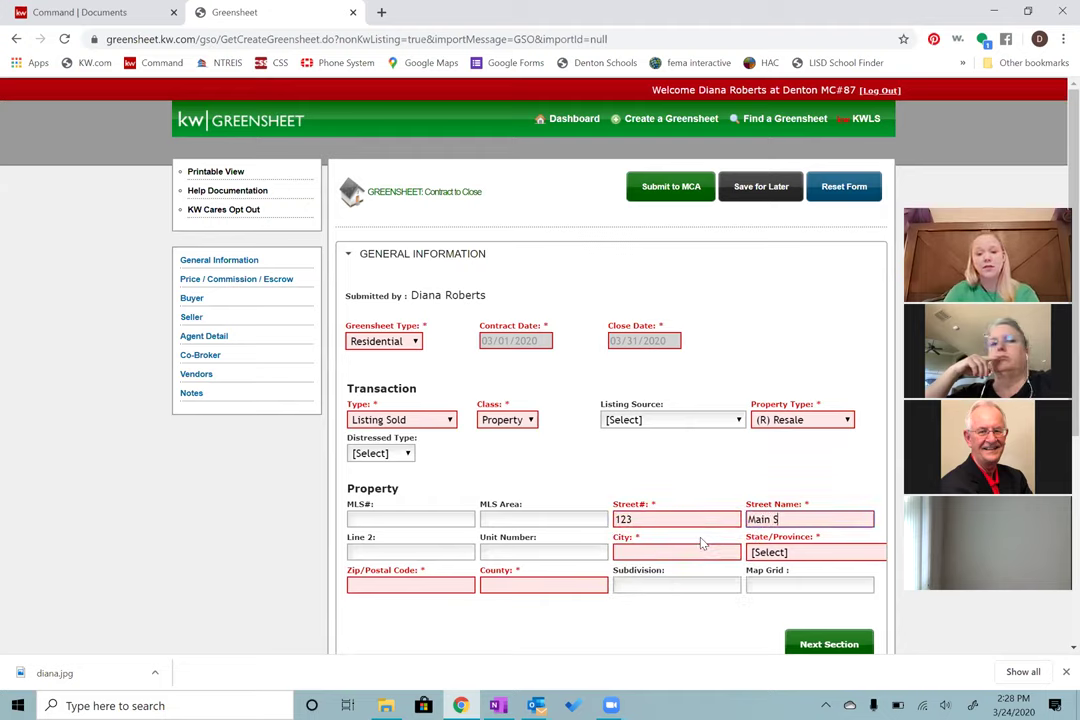
pyautogui.write('treet')
pyautogui.click(703, 544)
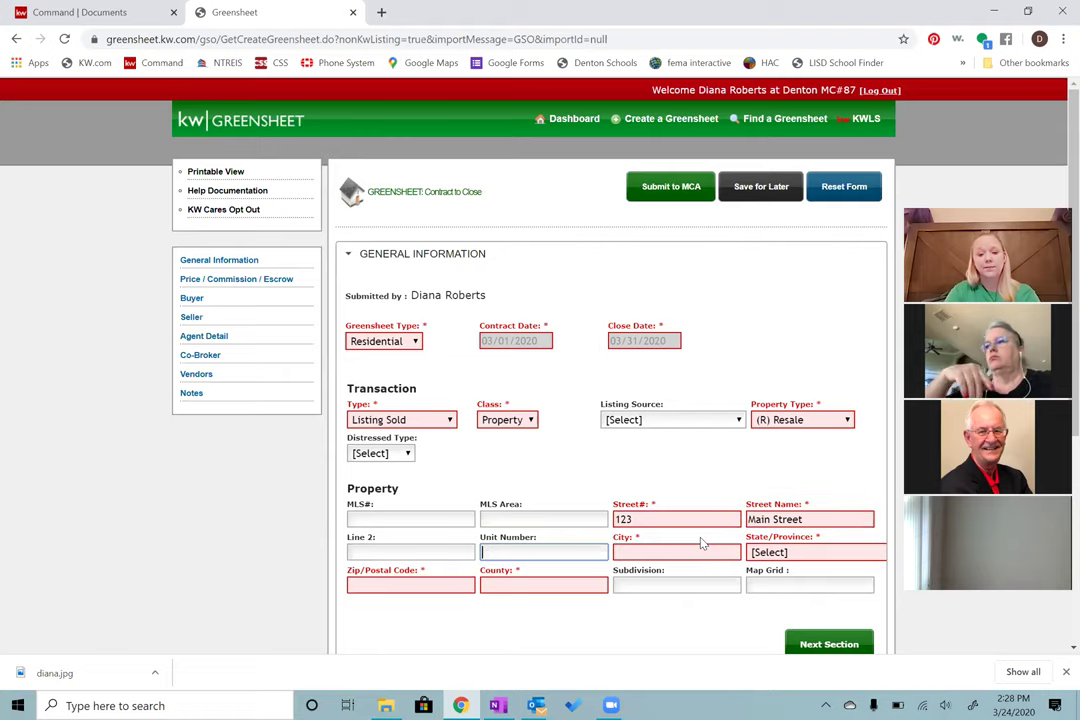
pyautogui.write('De')
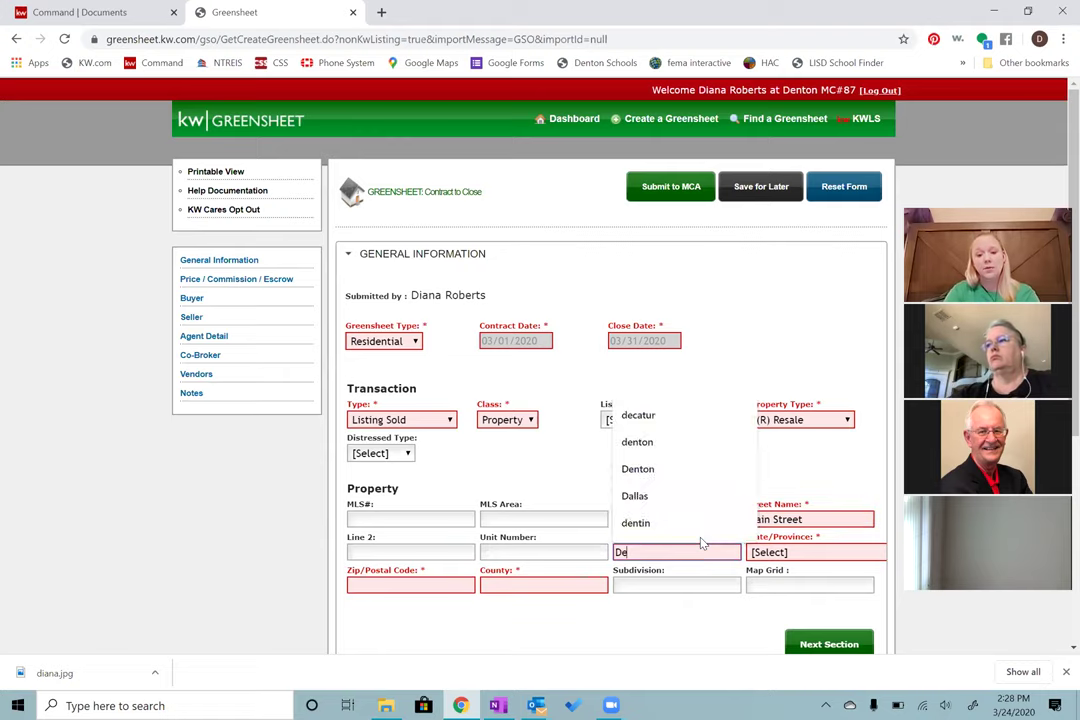
pyautogui.write('nton')
pyautogui.press('Tab')
pyautogui.write('tex')
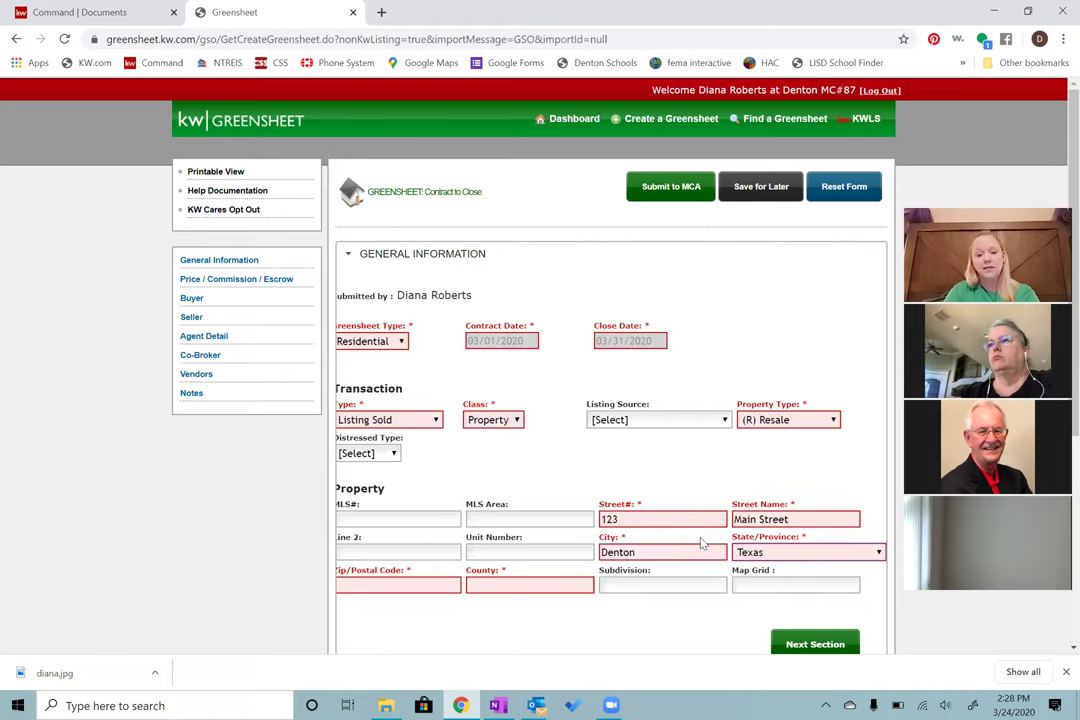
pyautogui.press('Tab')
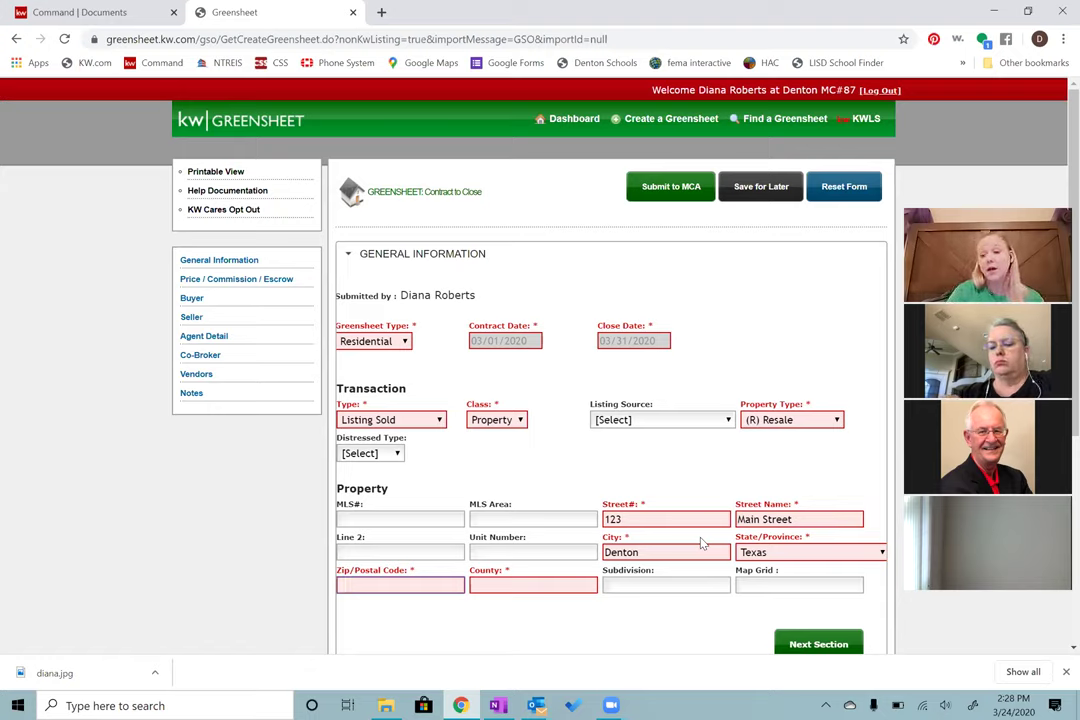
pyautogui.write('76205')
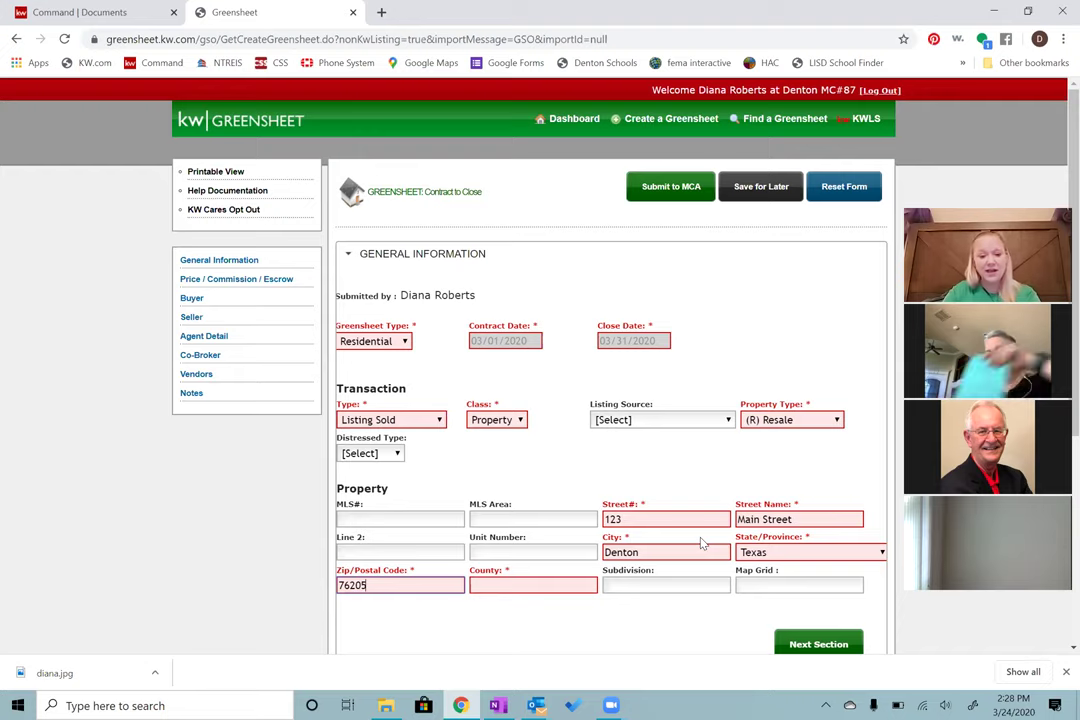
pyautogui.press('Tab')
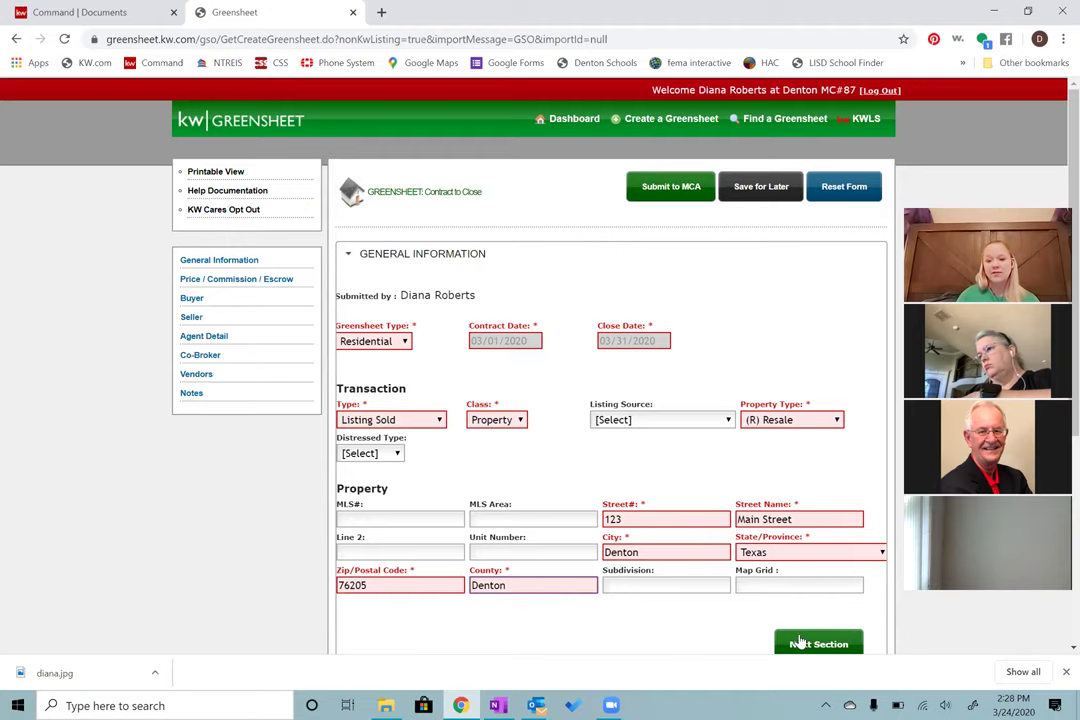
pyautogui.scroll(-1, 783, 580)
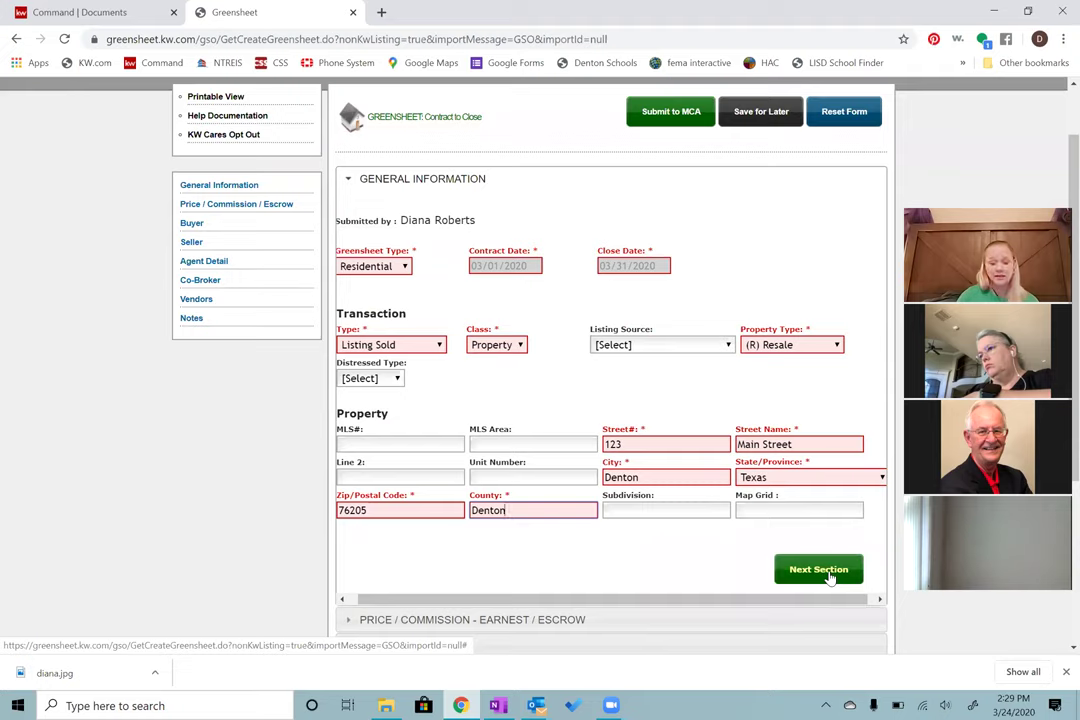
# Step: Enter a 100000 sale price with a 3% listing commission (3000.00), then advance to the Buyer section
pyautogui.click(822, 571)
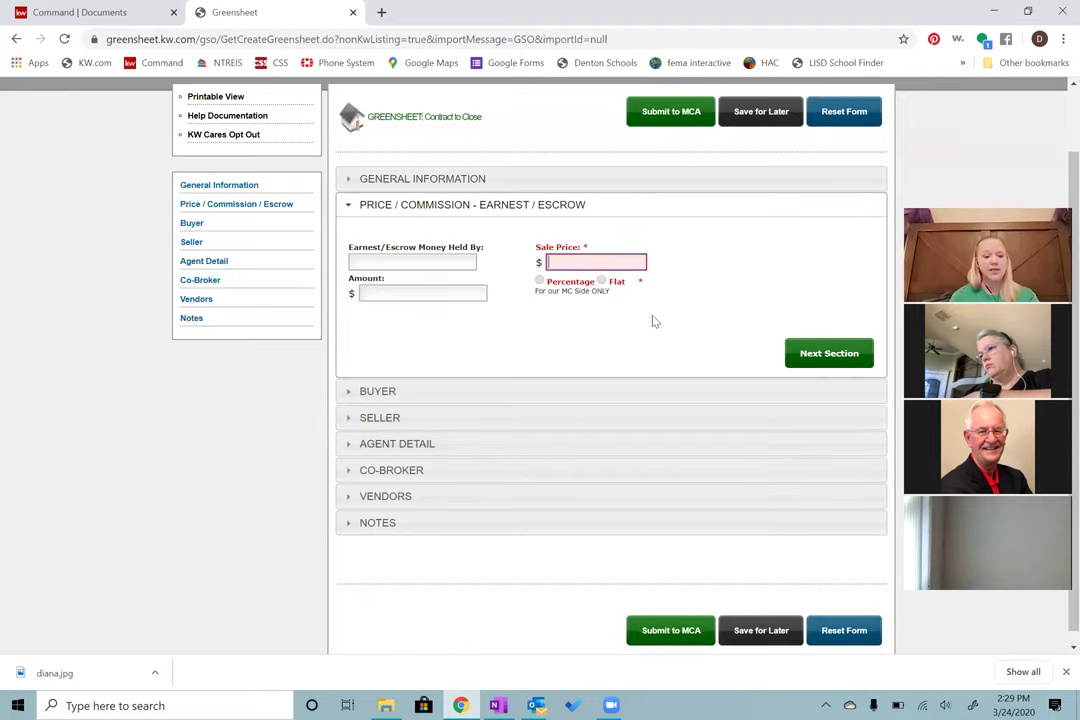
pyautogui.write('100000')
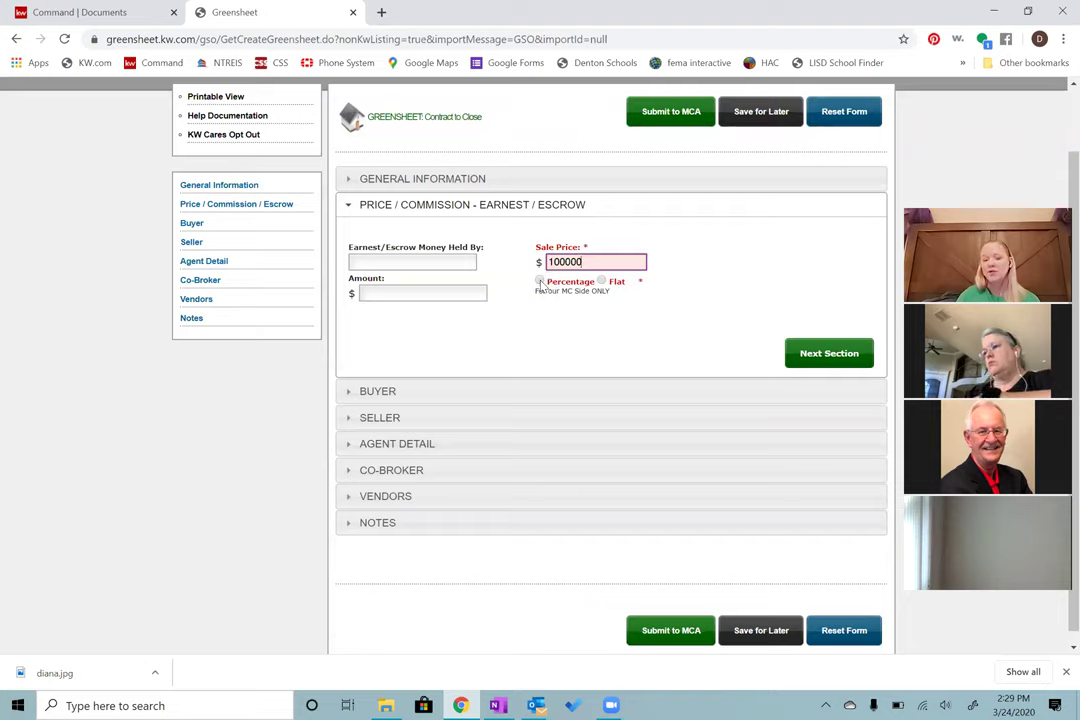
pyautogui.click(539, 282)
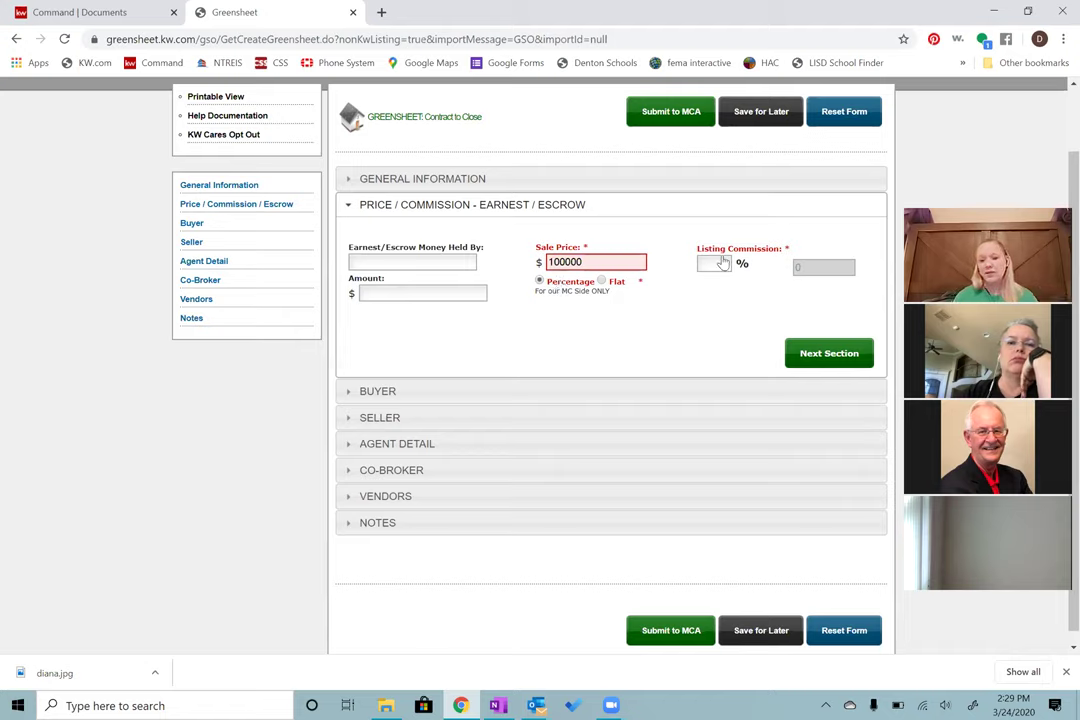
pyautogui.click(716, 266)
pyautogui.write('3')
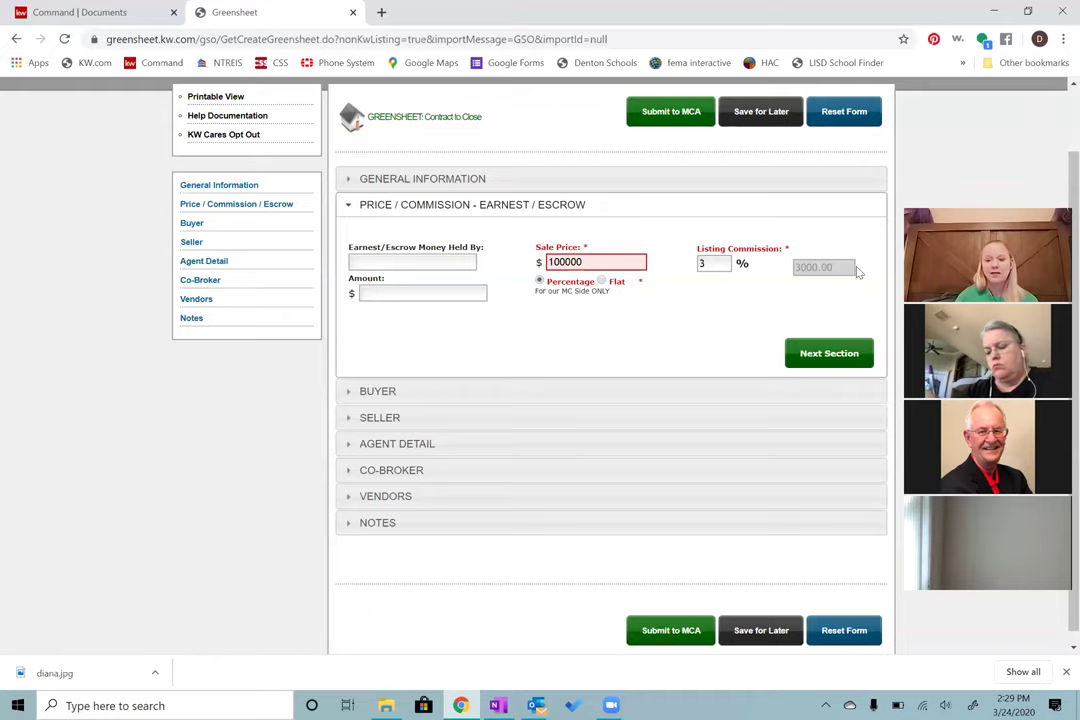
pyautogui.click(826, 354)
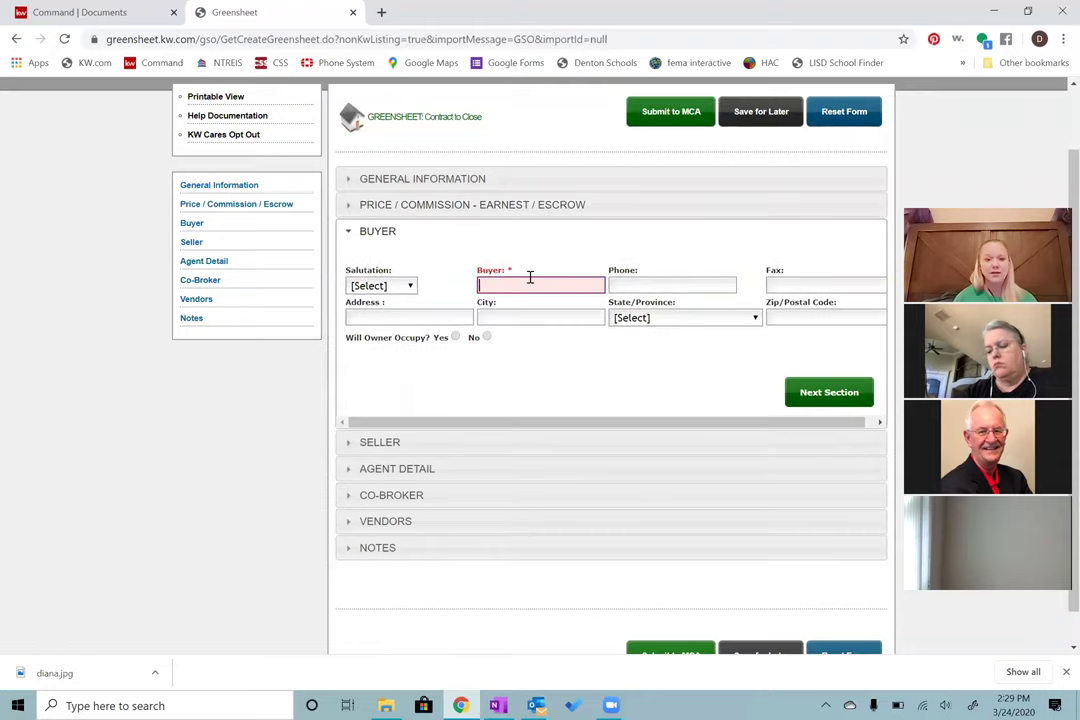
# Step: Enter the buyer's name in the Buyer field and advance to the Seller section
pyautogui.click(554, 286)
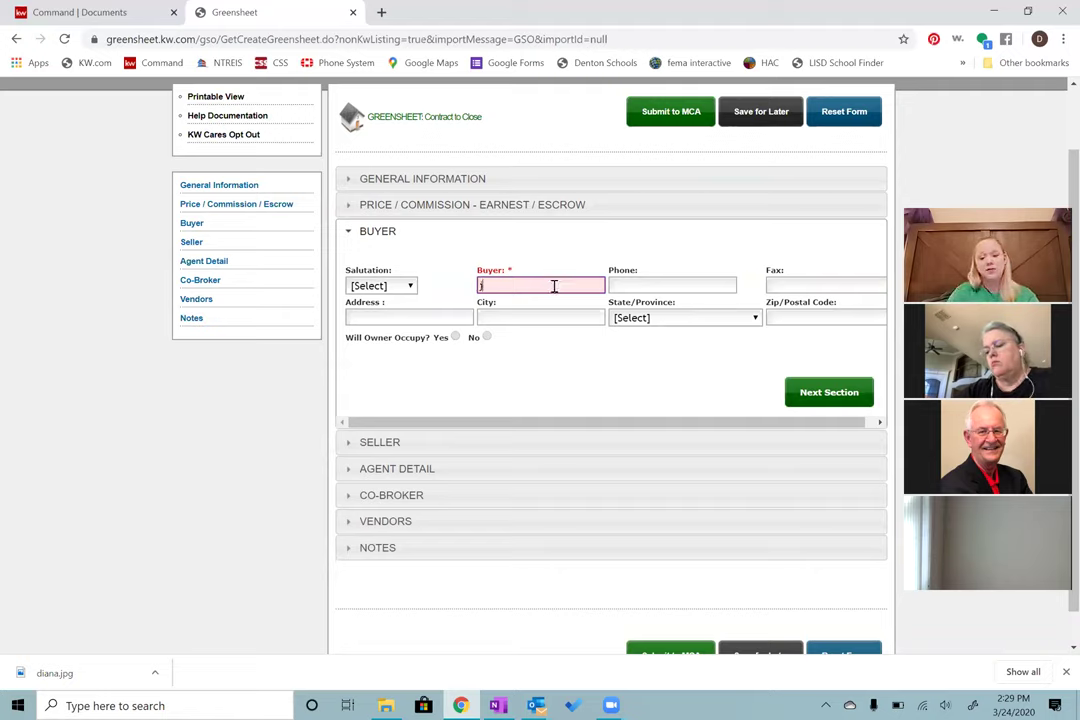
pyautogui.write('john doe')
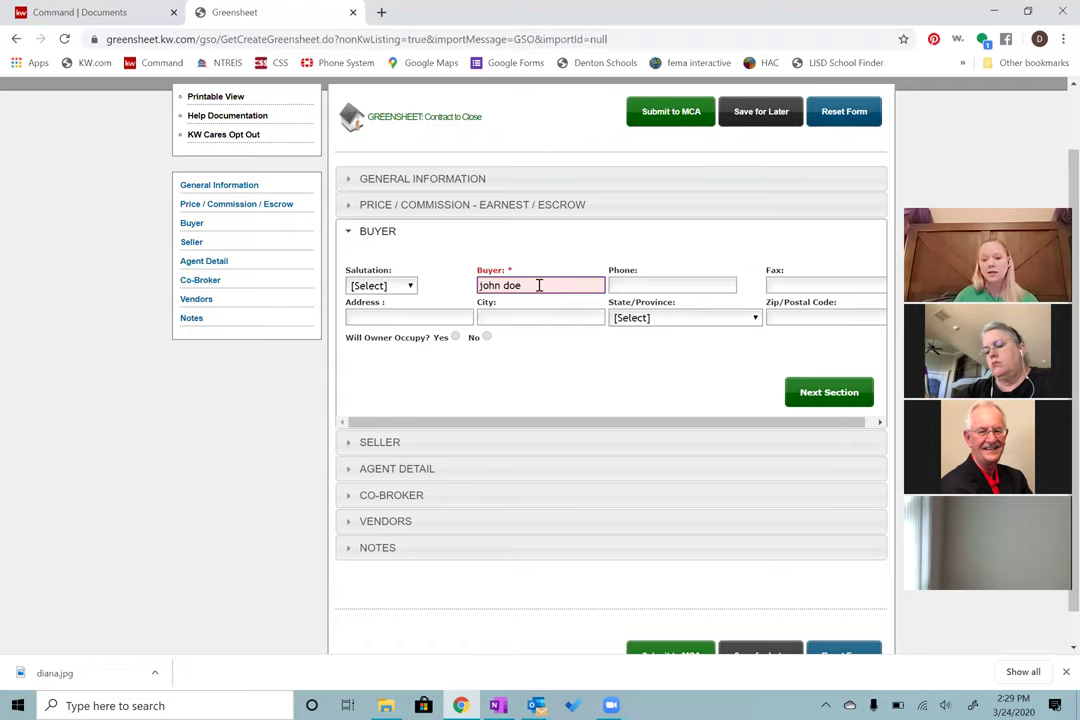
pyautogui.click(811, 392)
# Step: Enter the seller's name in the Seller field and advance to Agent Detail Page 1
pyautogui.click(559, 311)
pyautogui.write('jane doe')
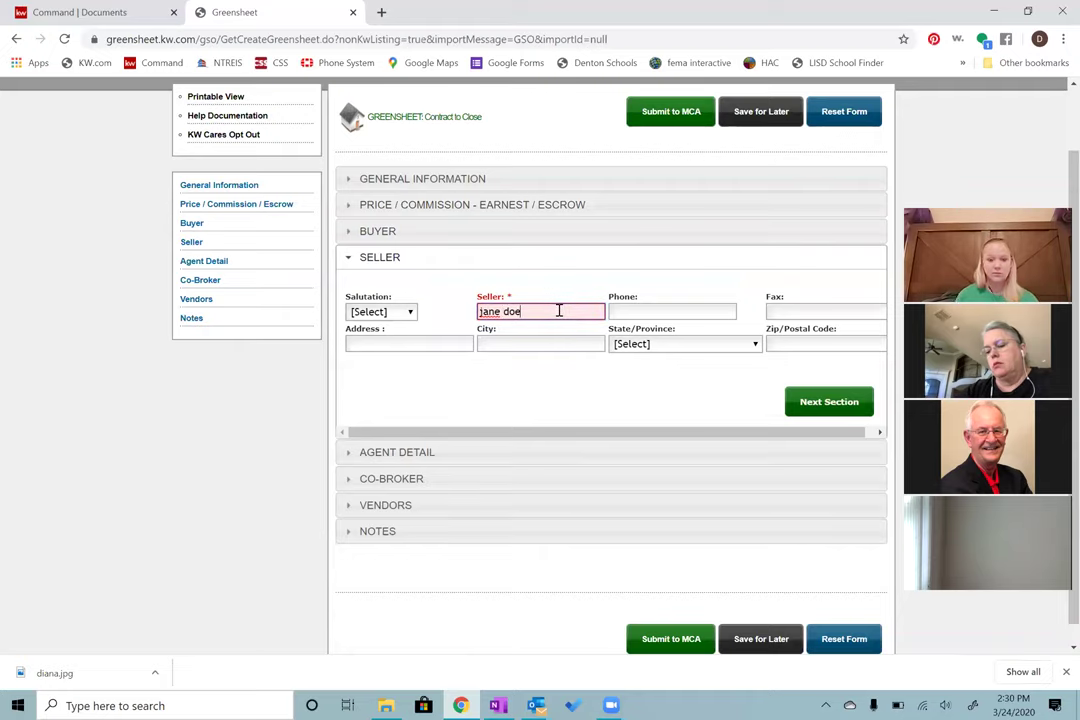
pyautogui.click(825, 405)
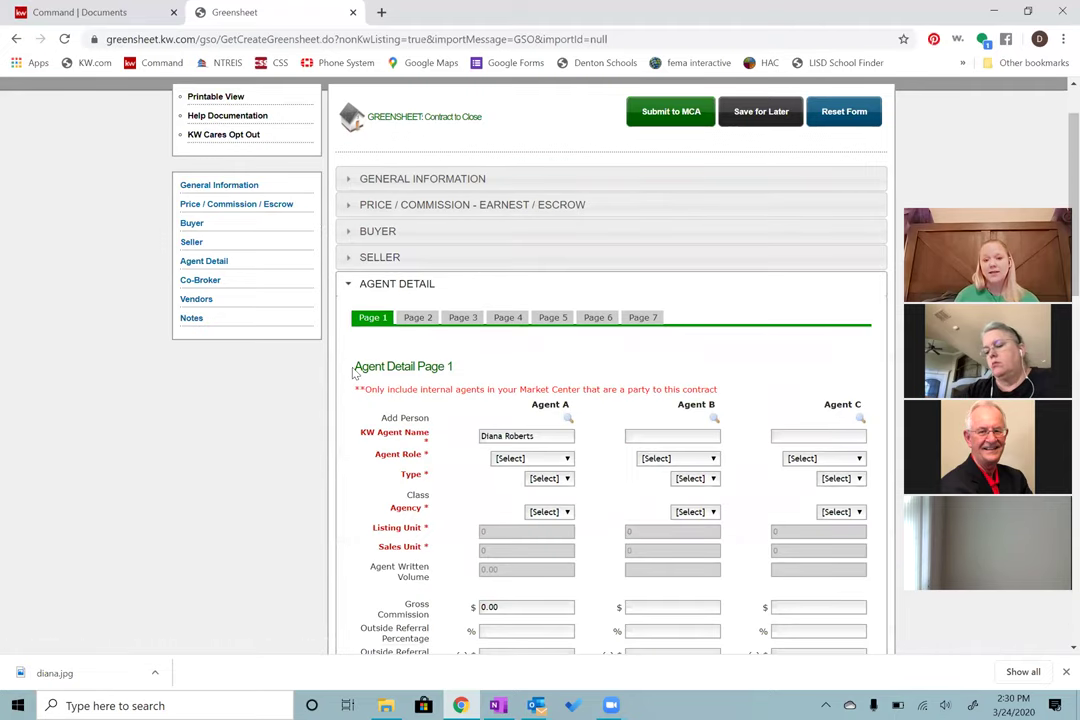
pyautogui.scroll(-2, 352, 380)
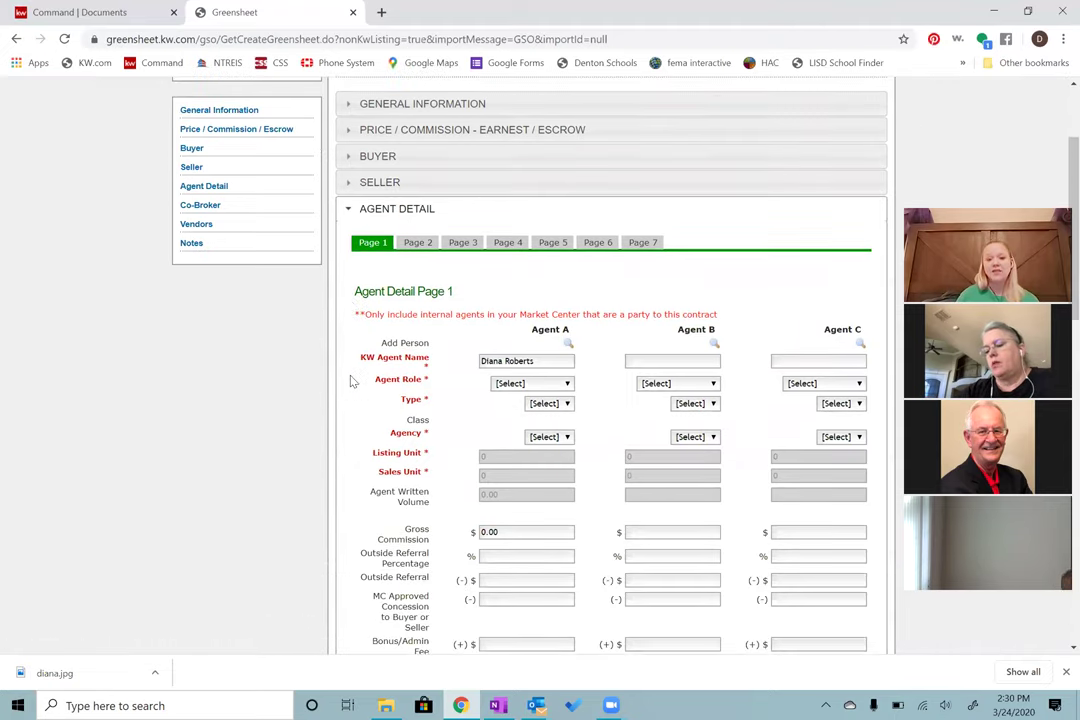
pyautogui.scroll(-1, 352, 380)
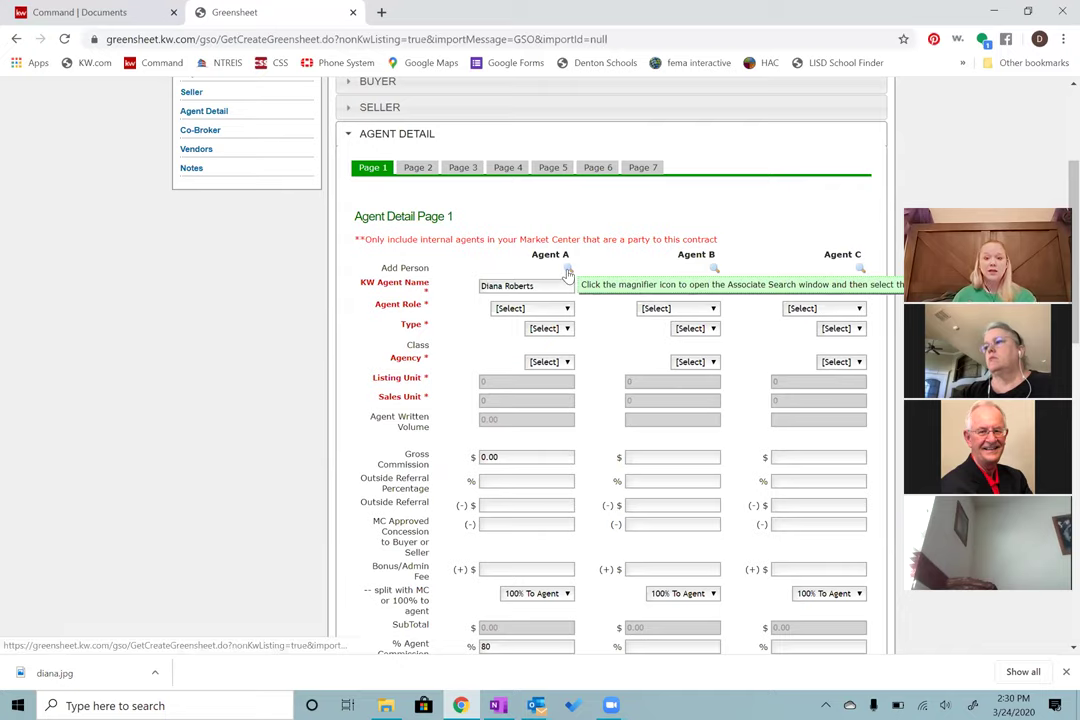
pyautogui.click(568, 271)
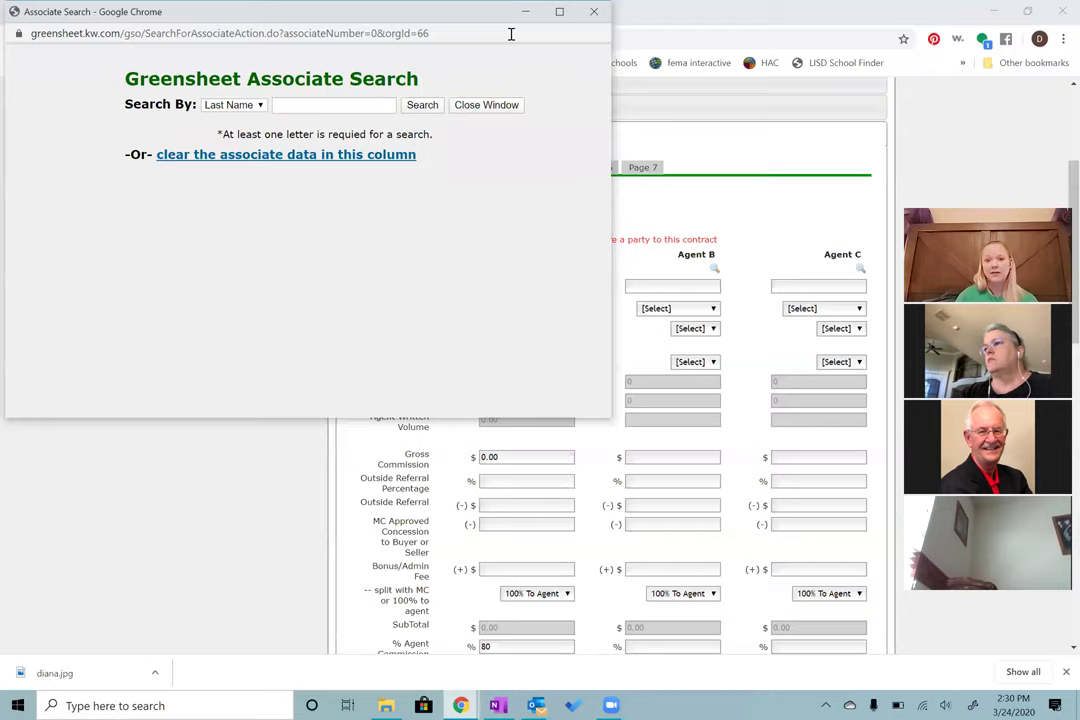
pyautogui.moveTo(511, 33); pyautogui.dragTo(516, 94)
pyautogui.click(590, 72)
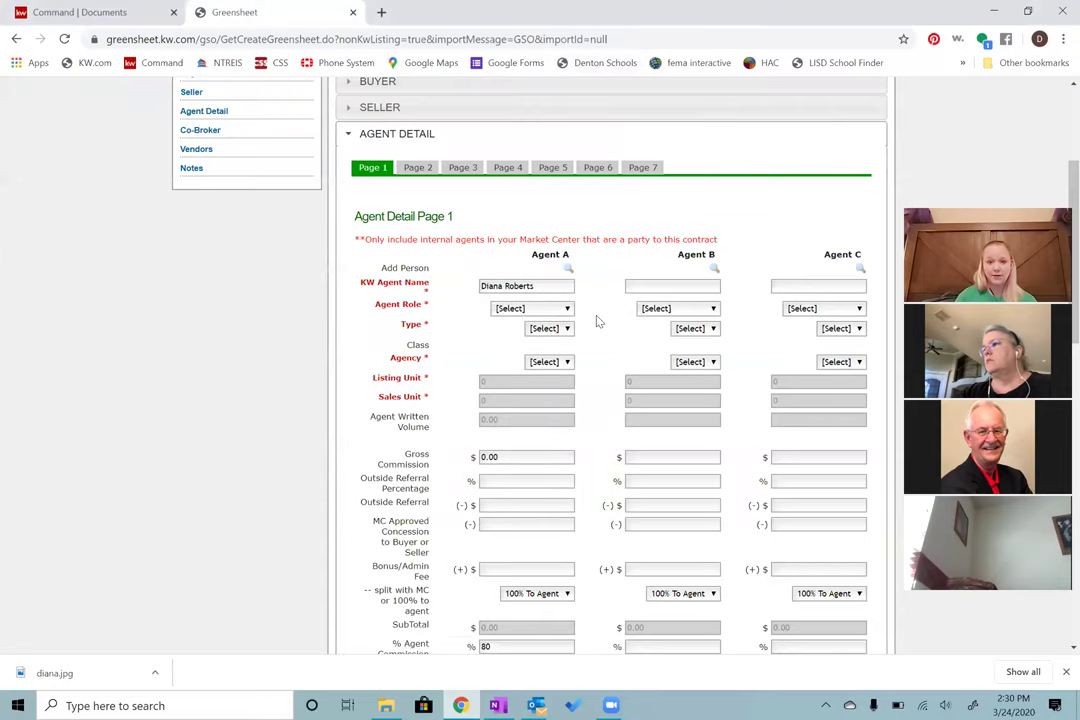
# Step: Set Agent A's role to Individual Agent, type to Listing and agency to Seller
pyautogui.scroll(-1, 595, 321)
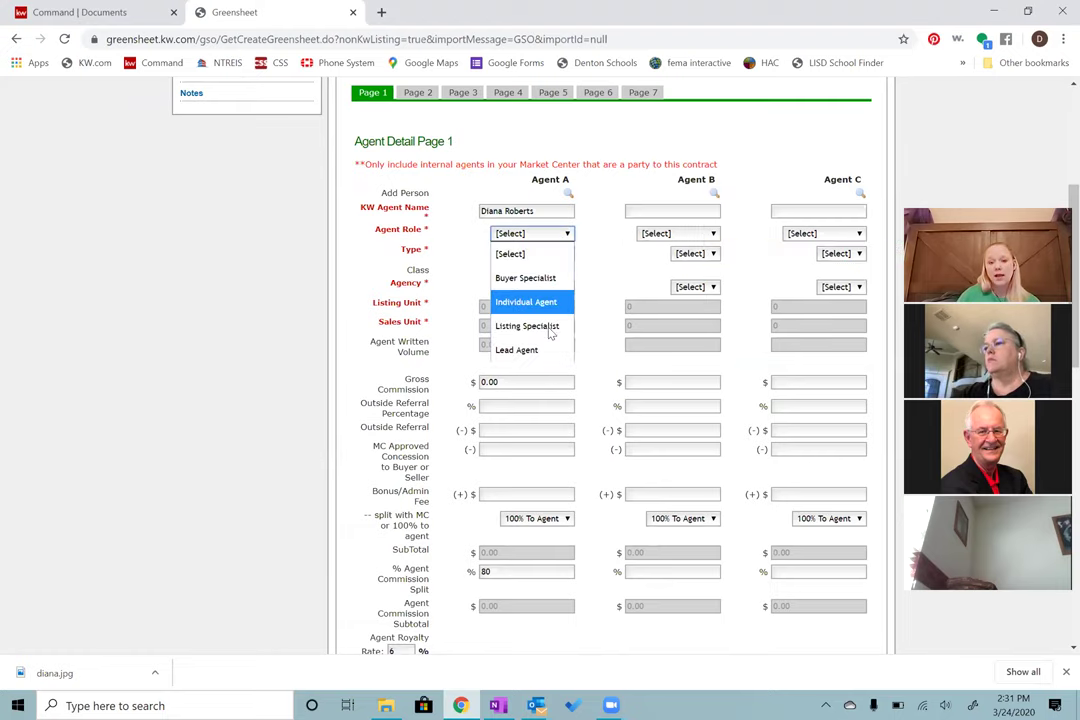
pyautogui.press('Escape')
pyautogui.press('Down')
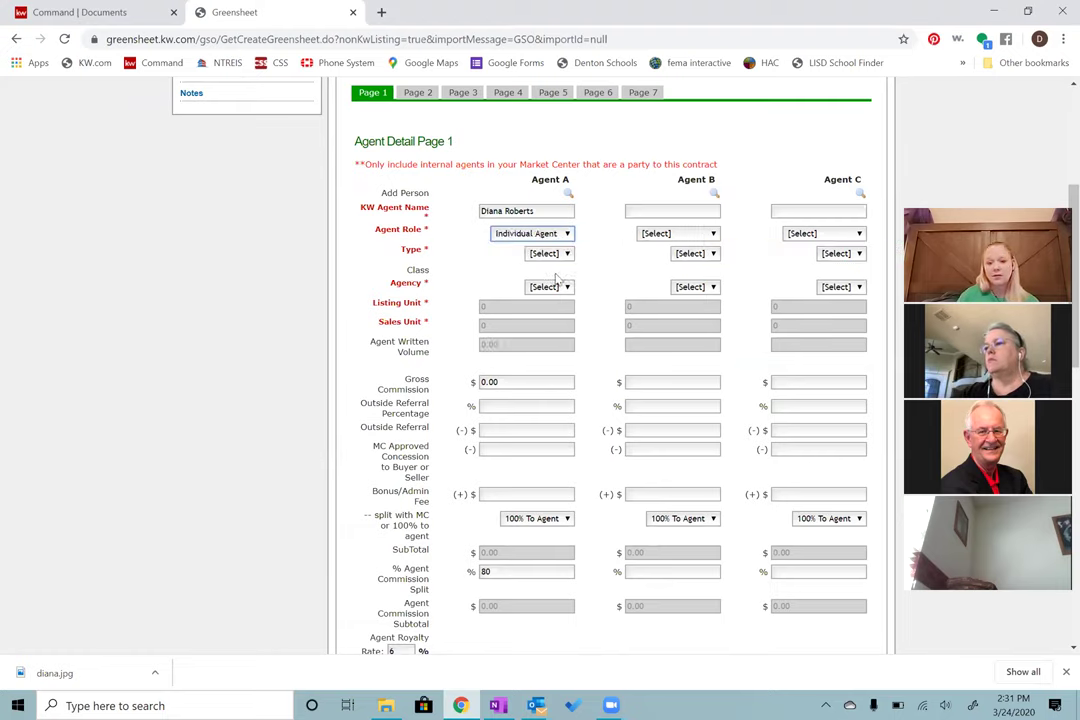
pyautogui.click(555, 255)
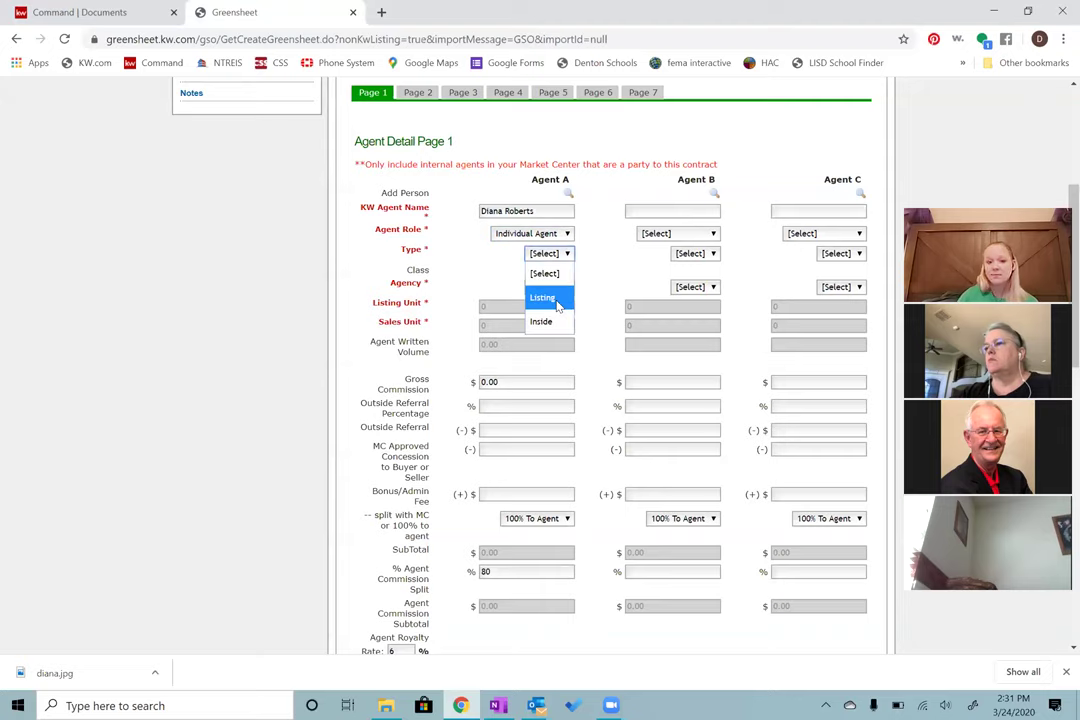
pyautogui.click(557, 300)
pyautogui.click(565, 288)
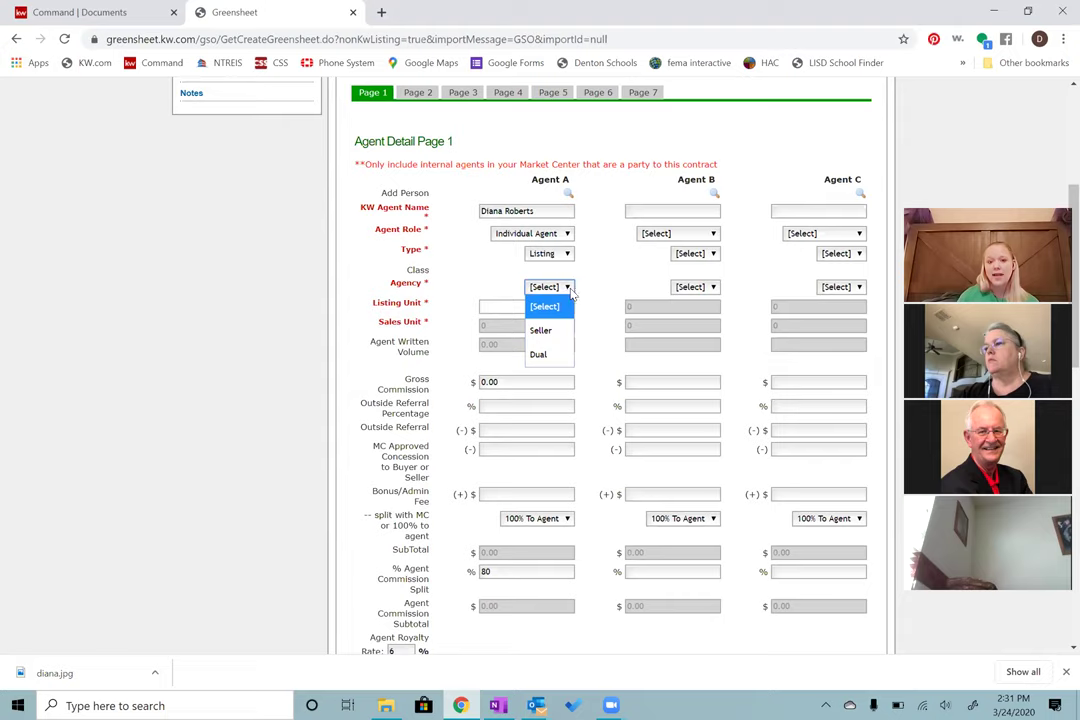
pyautogui.click(566, 330)
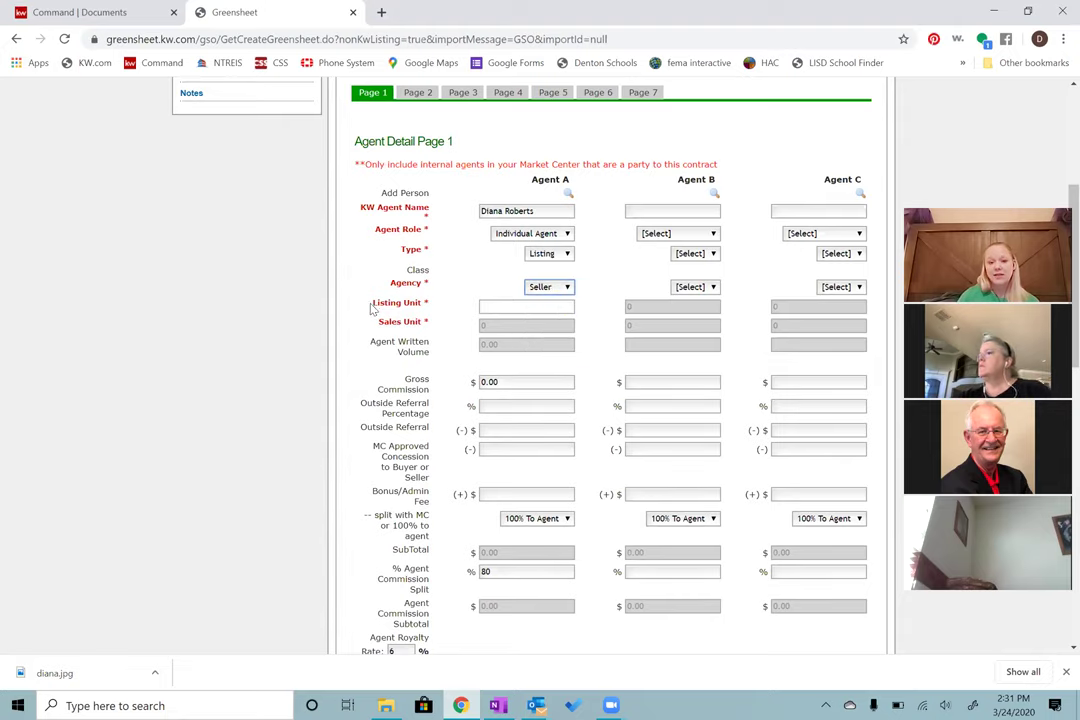
# Step: Give Agent A a Listing Unit of 1 so the 3000.00 gross commission calculates
pyautogui.click(495, 304)
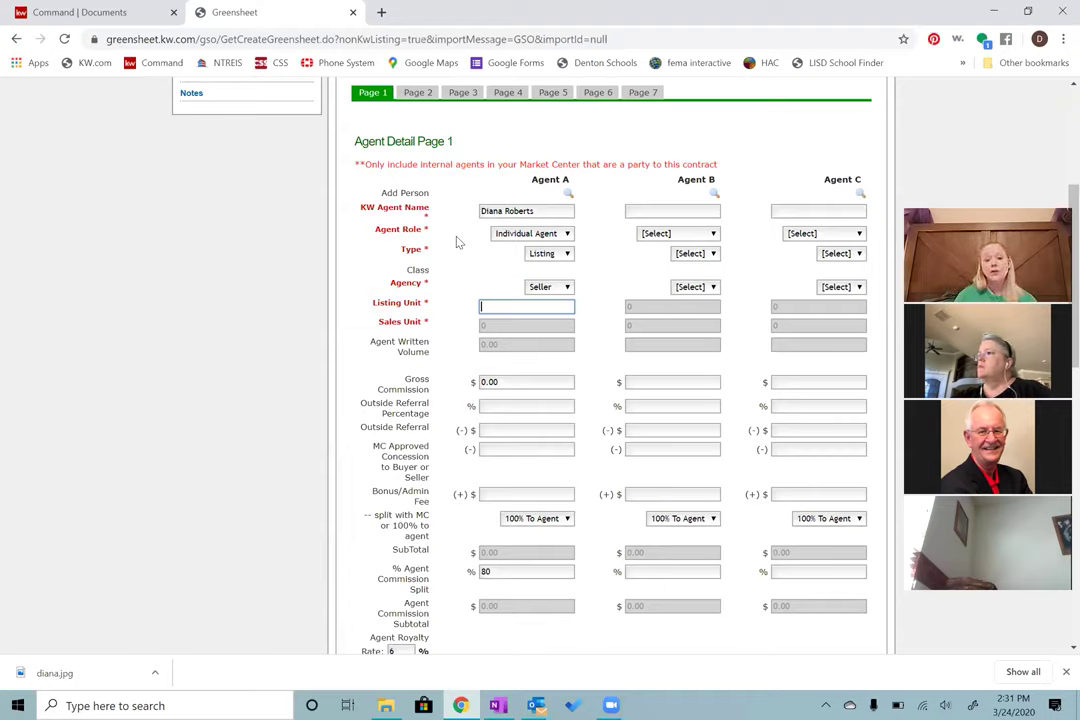
pyautogui.moveTo(521, 314)
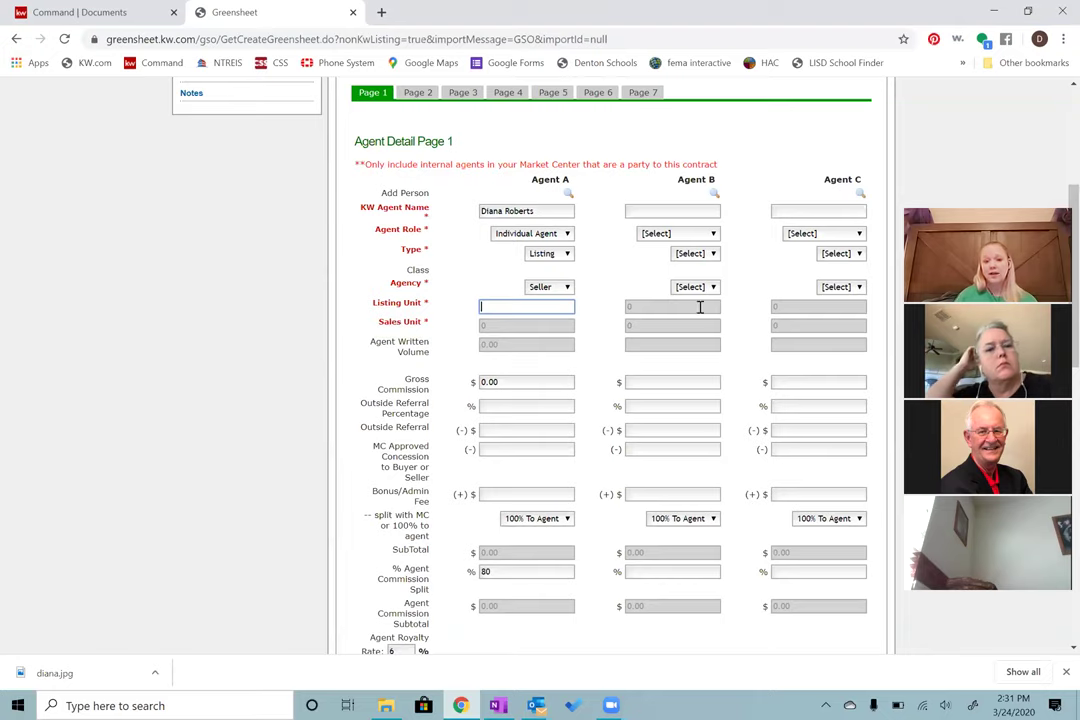
pyautogui.moveTo(658, 310)
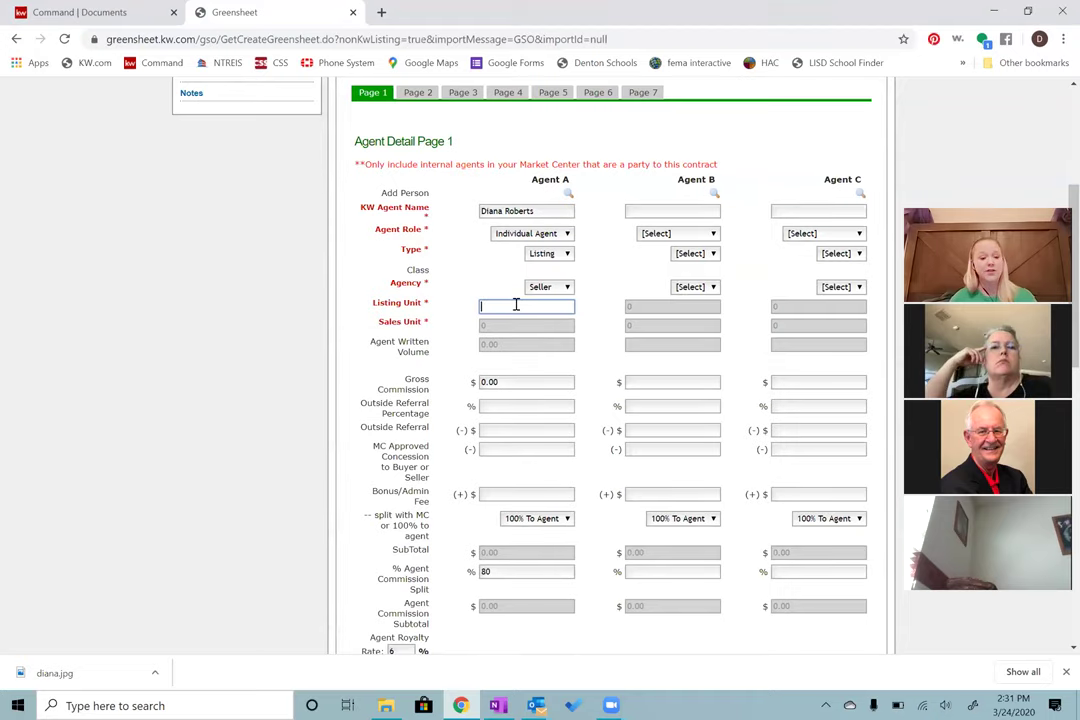
pyautogui.write('1')
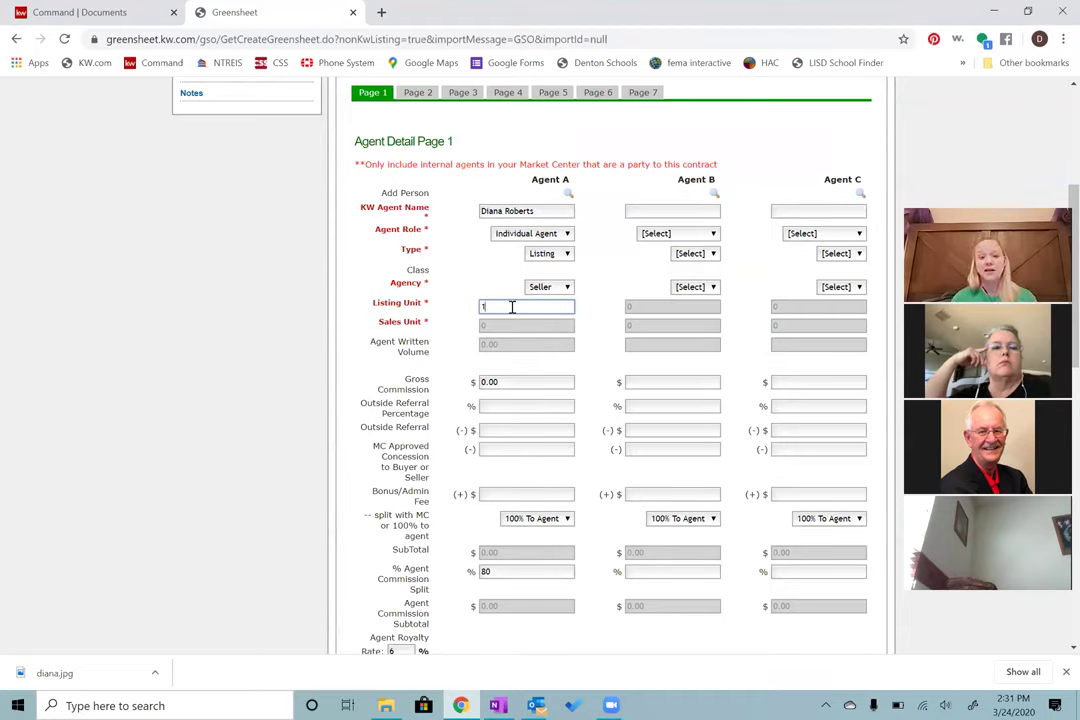
pyautogui.click(463, 354)
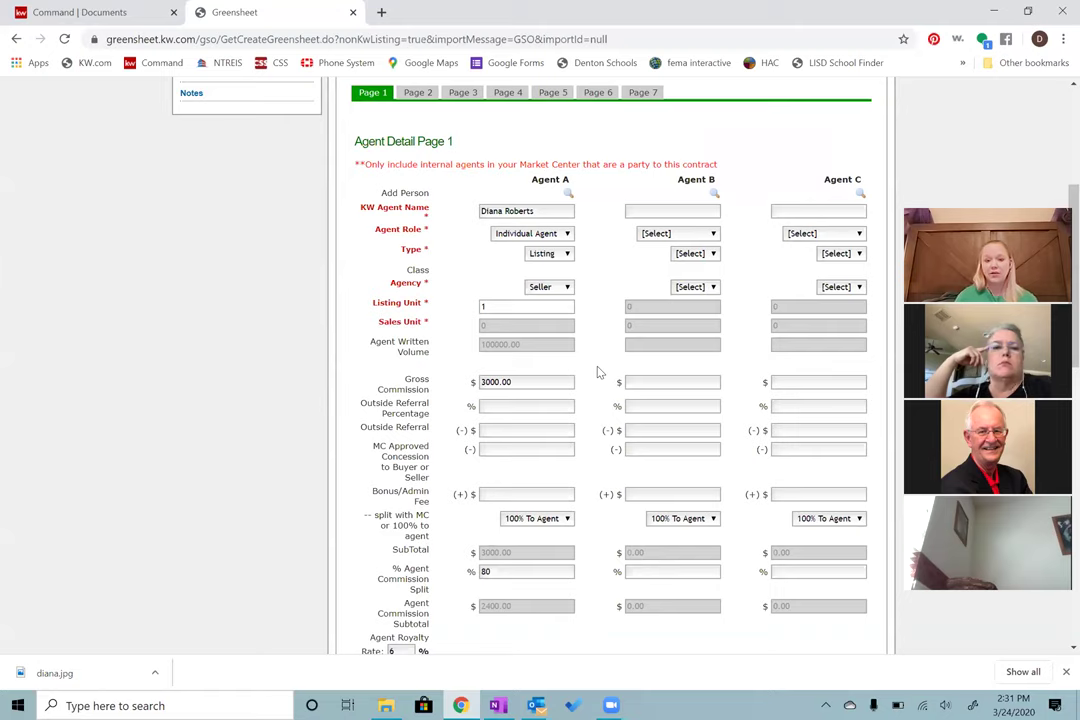
pyautogui.scroll(-1, 598, 371)
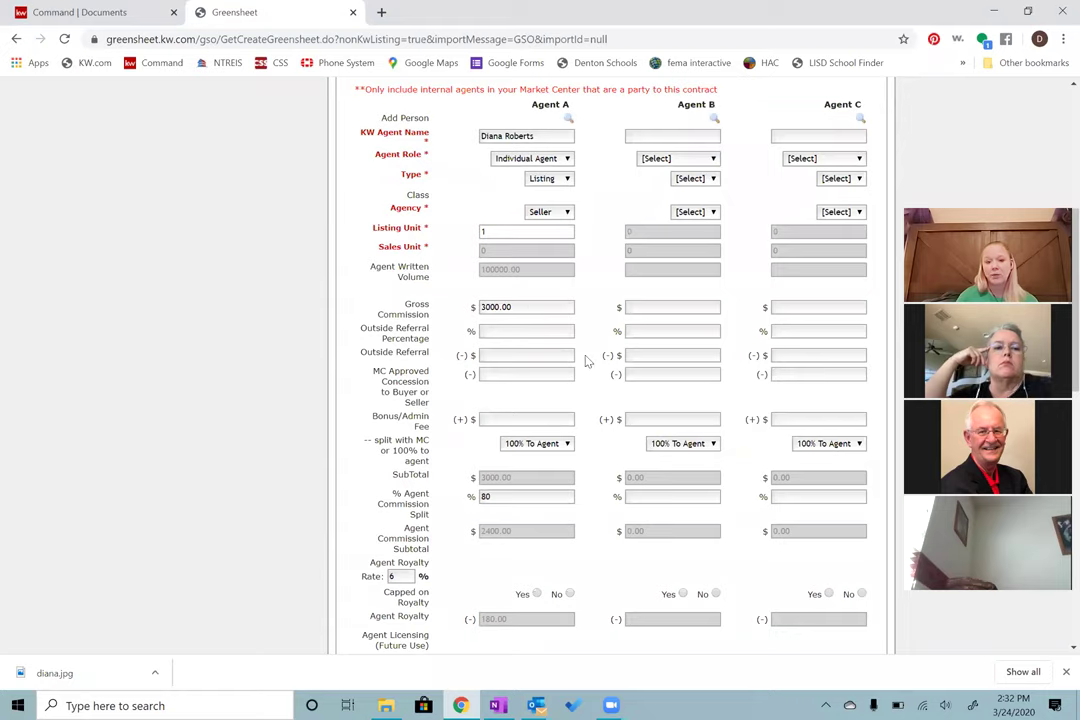
pyautogui.click(520, 331)
pyautogui.write('25')
pyautogui.press('Tab')
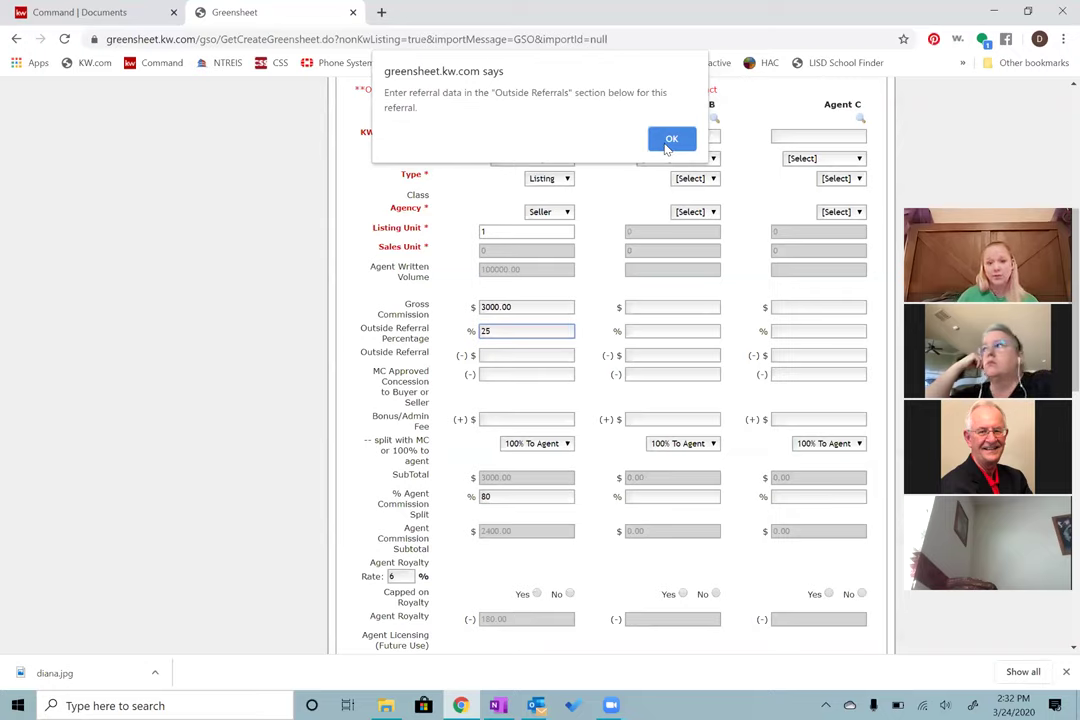
pyautogui.click(668, 141)
pyautogui.press('Tab')
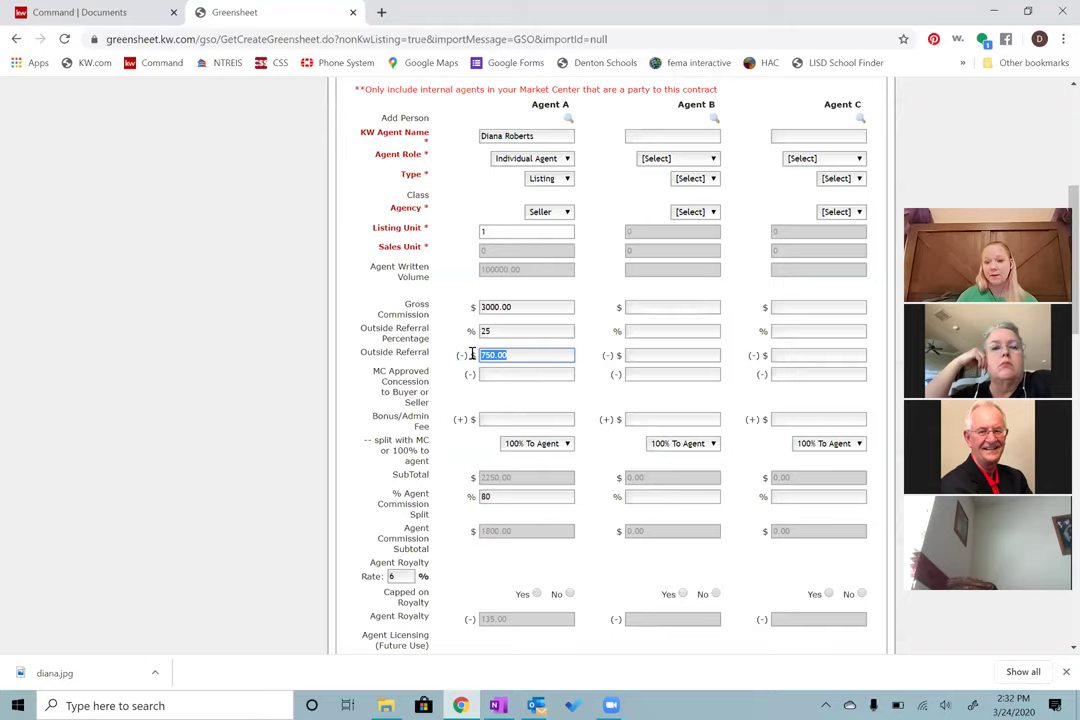
pyautogui.click(468, 358)
pyautogui.doubleClick(484, 332)
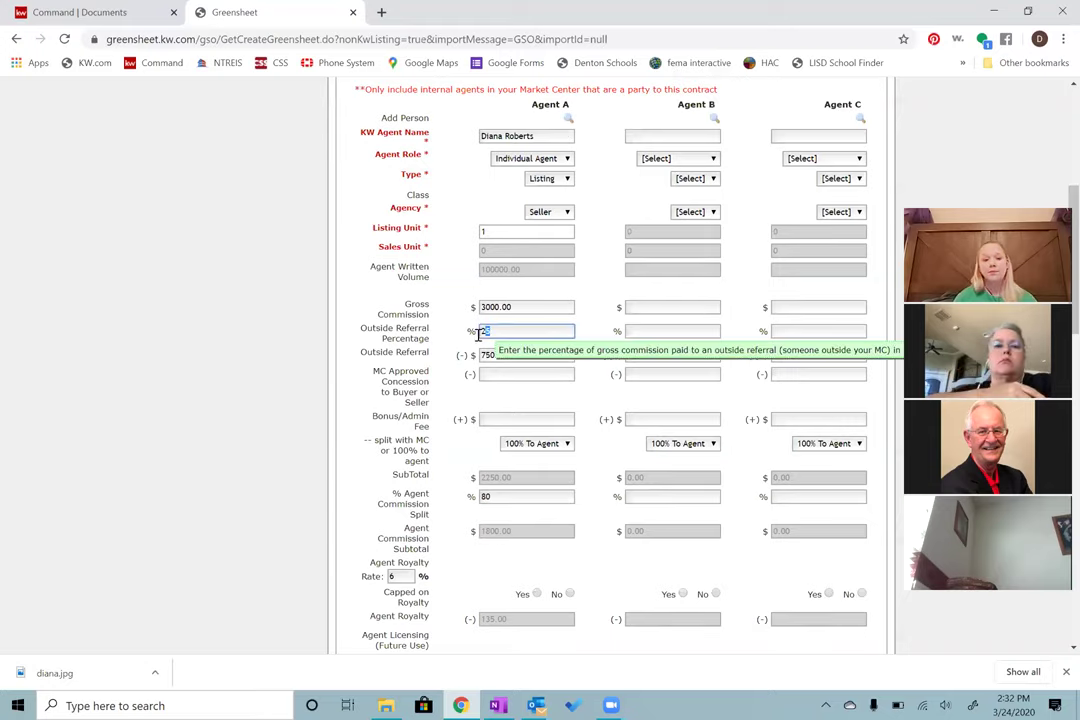
pyautogui.press('BackSpace')
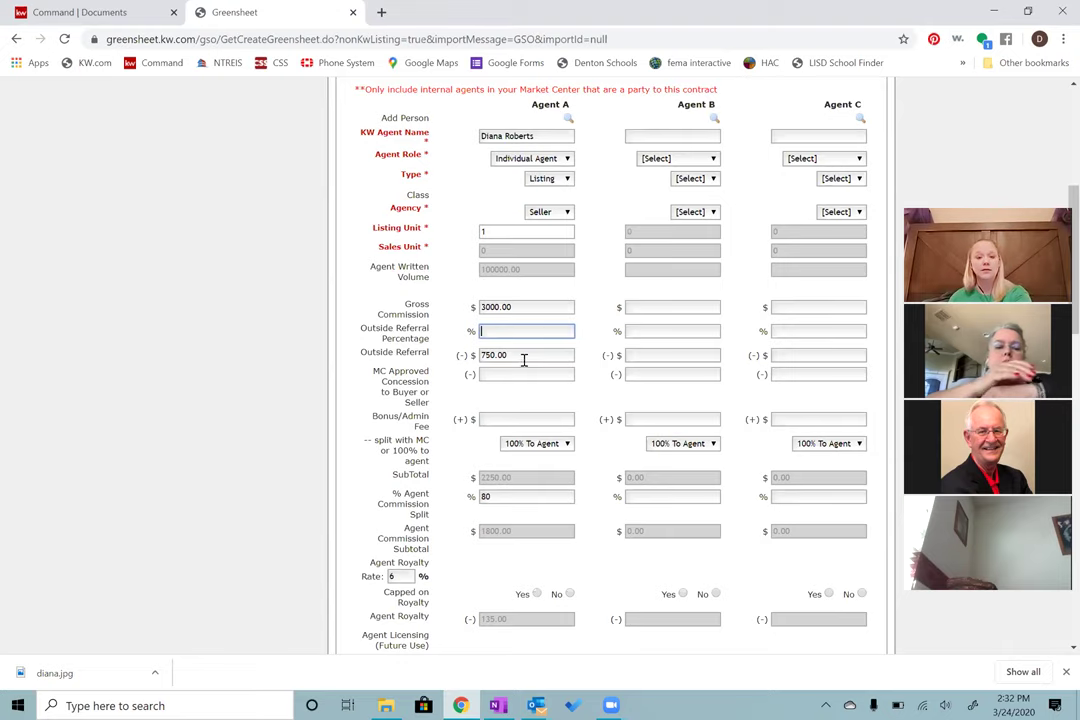
pyautogui.doubleClick(523, 357)
pyautogui.press('BackSpace')
pyautogui.click(445, 350)
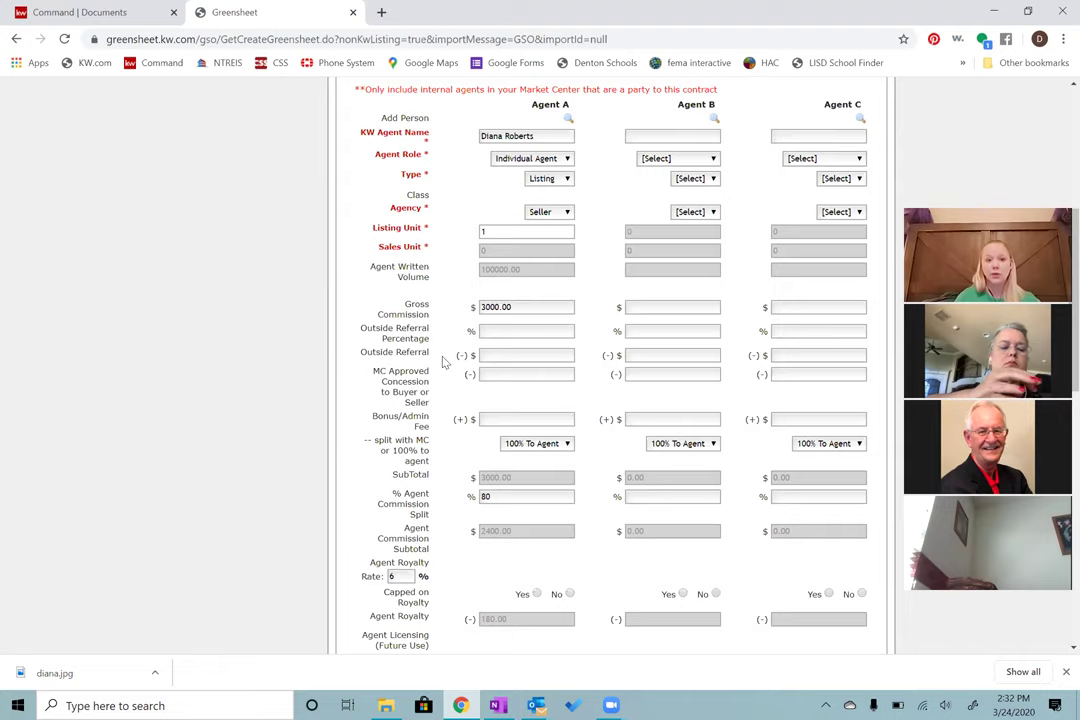
pyautogui.scroll(-1, 435, 372)
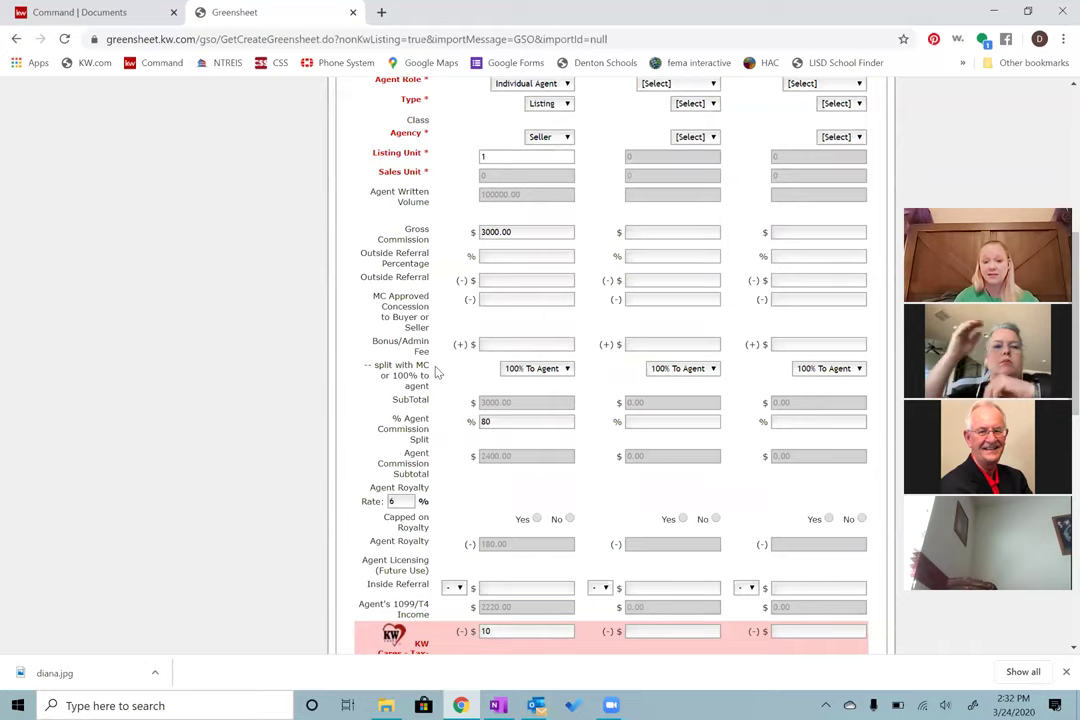
pyautogui.scroll(-1, 435, 372)
pyautogui.scroll(-1, 435, 372)
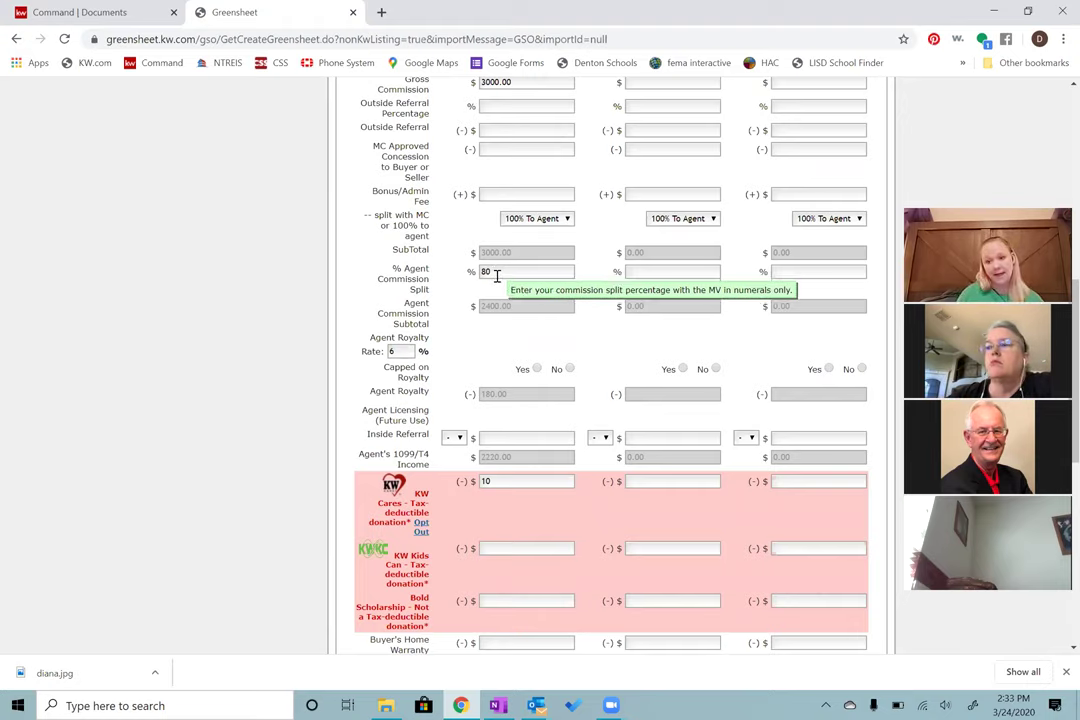
# Step: Mark Agent A's royalty as not capped, leaving Agent Royalty at 180.00
pyautogui.doubleClick(489, 273)
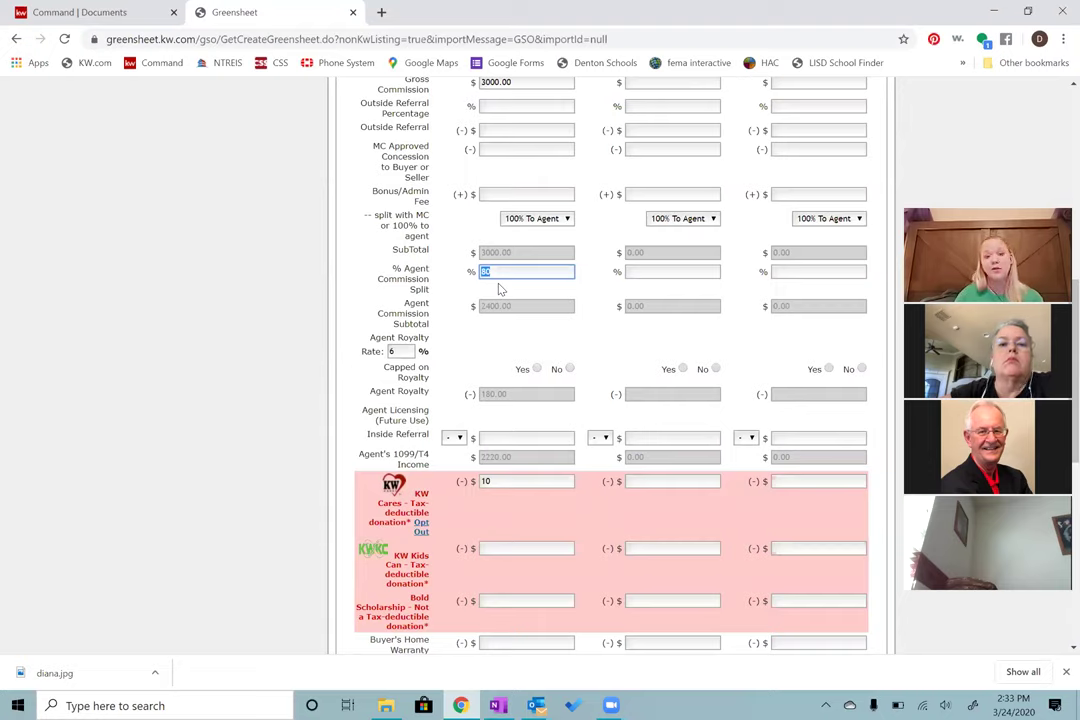
pyautogui.click(537, 369)
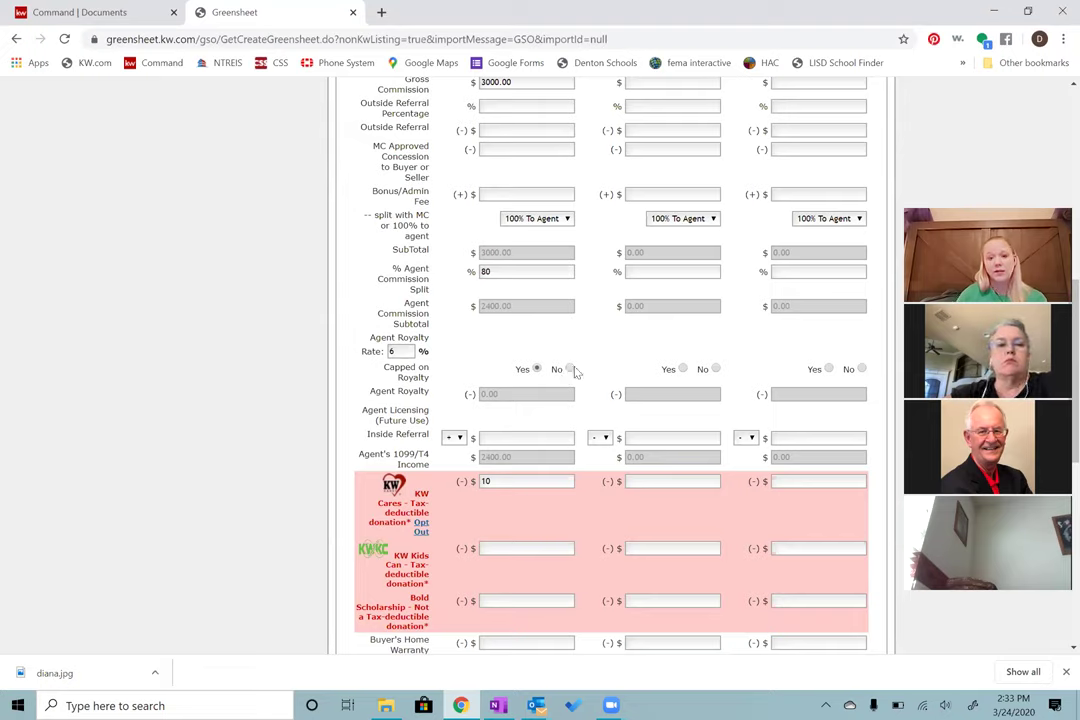
pyautogui.click(570, 369)
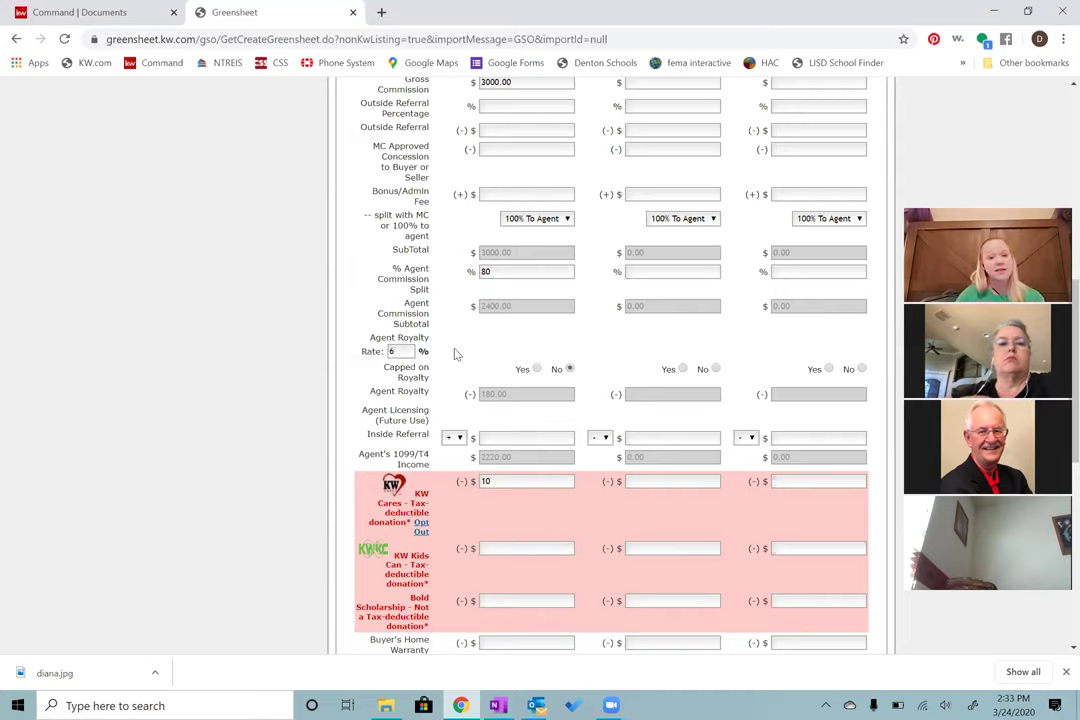
# Step: Leave Agent A's Inside Referral and Bonus/Admin Fee empty and scroll to the deductions
pyautogui.scroll(-1, 453, 354)
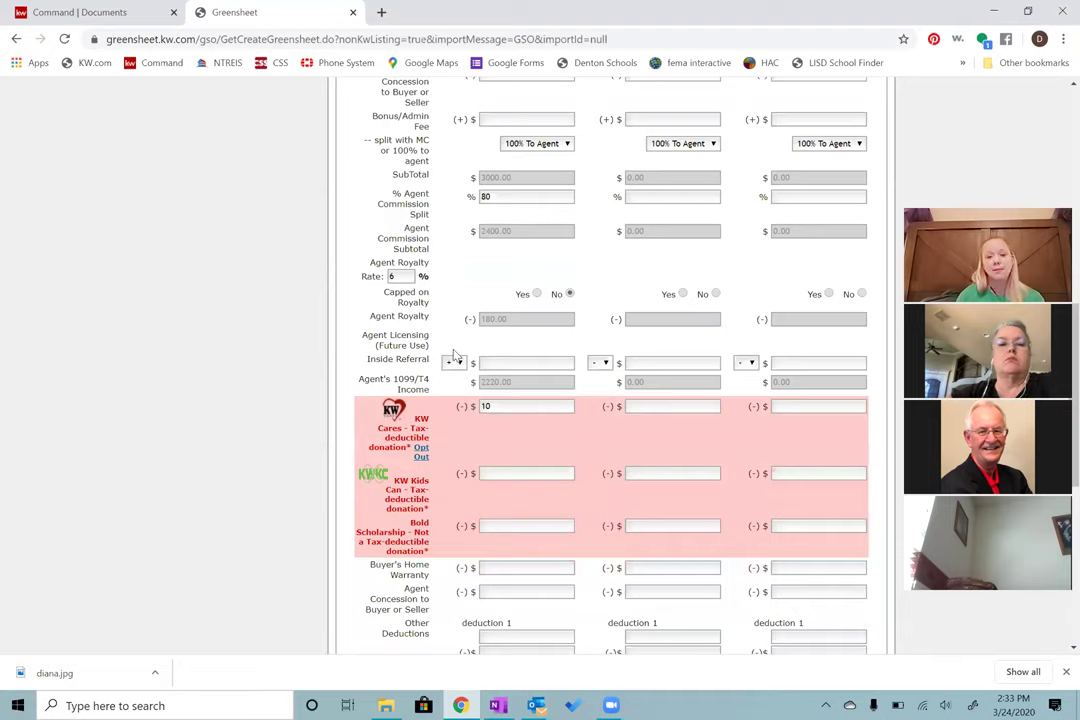
pyautogui.click(453, 362)
pyautogui.click(453, 378)
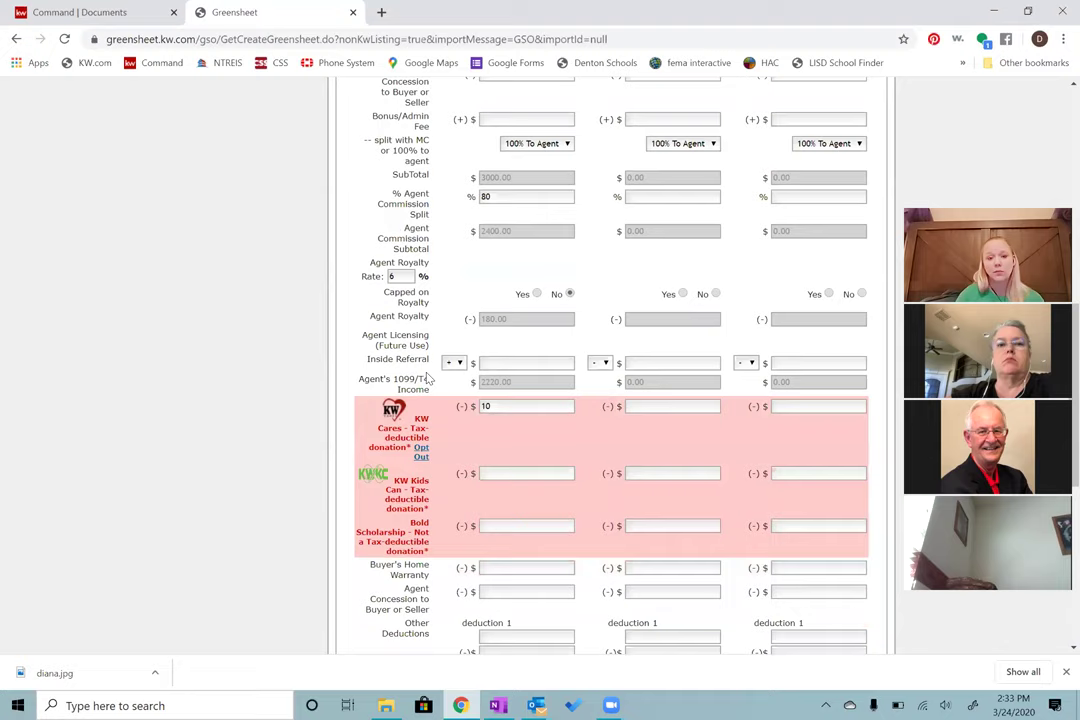
pyautogui.click(497, 119)
pyautogui.click(463, 264)
pyautogui.scroll(-3, 463, 264)
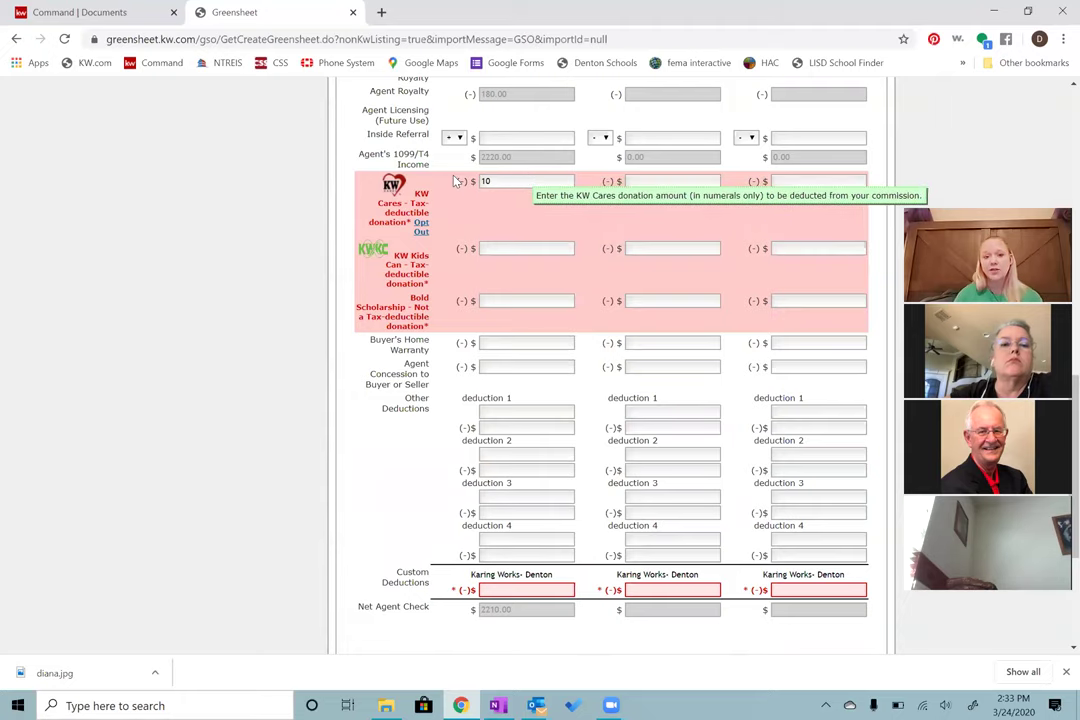
pyautogui.doubleClick(490, 181)
pyautogui.write('0')
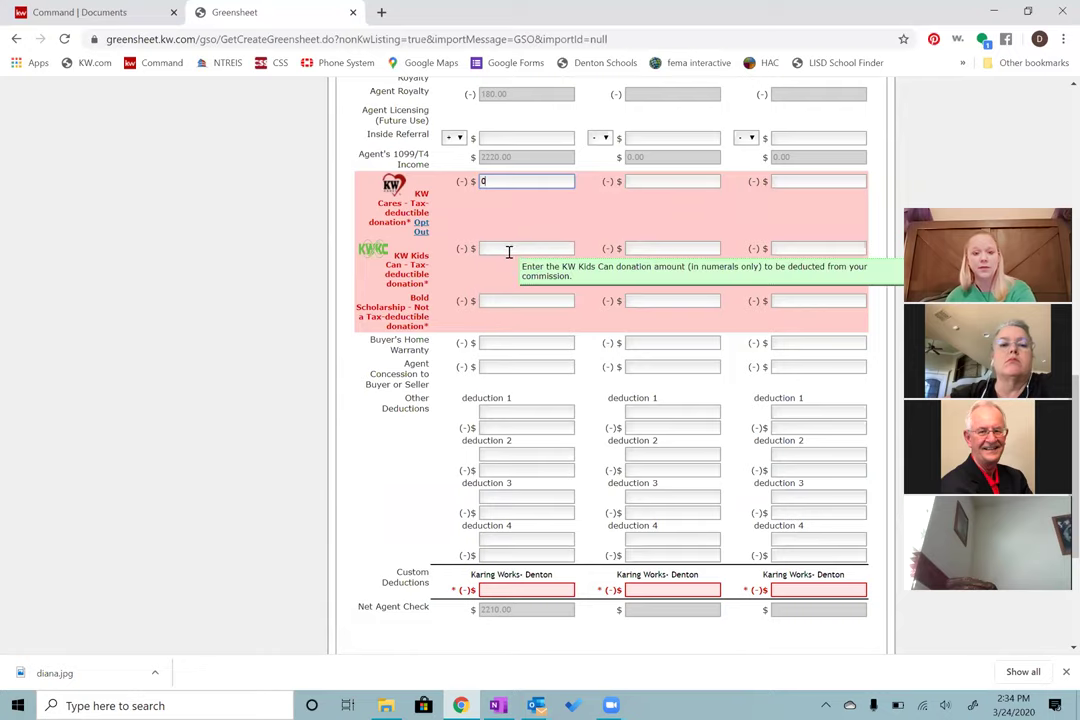
pyautogui.click(508, 250)
pyautogui.click(527, 299)
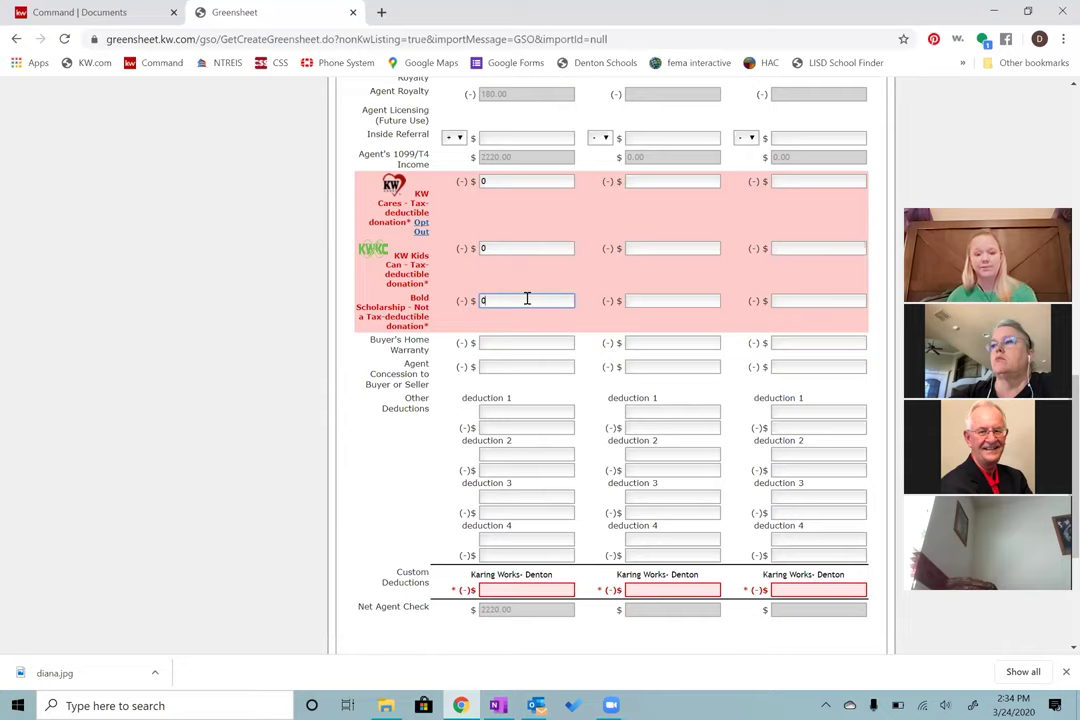
pyautogui.click(378, 400)
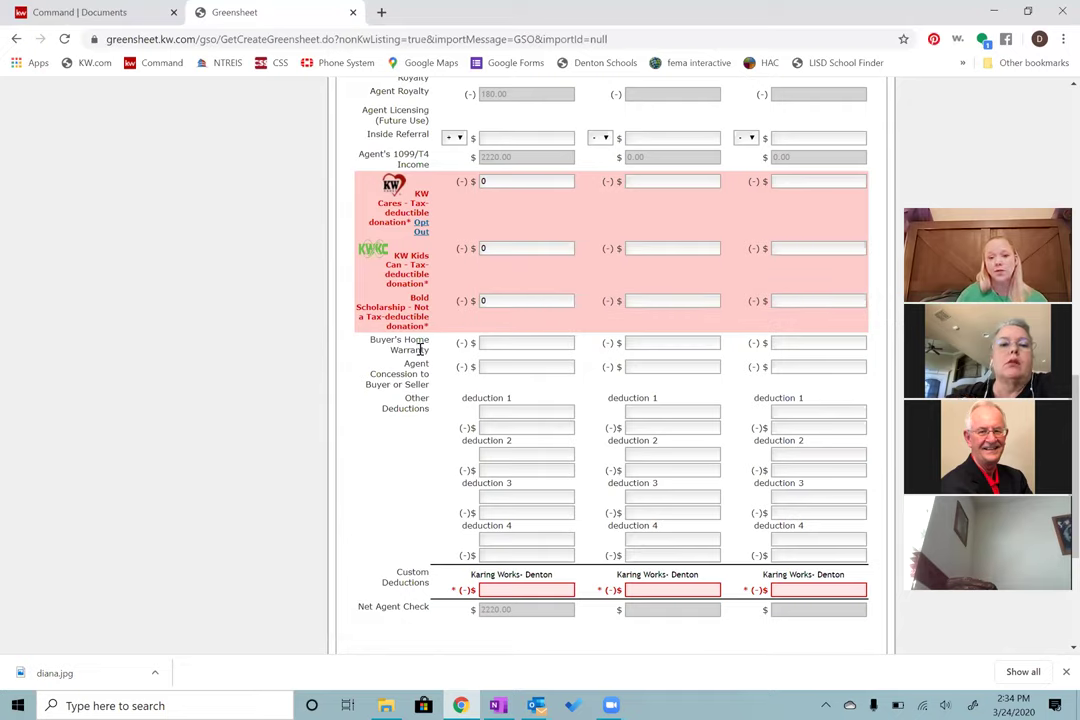
pyautogui.click(504, 344)
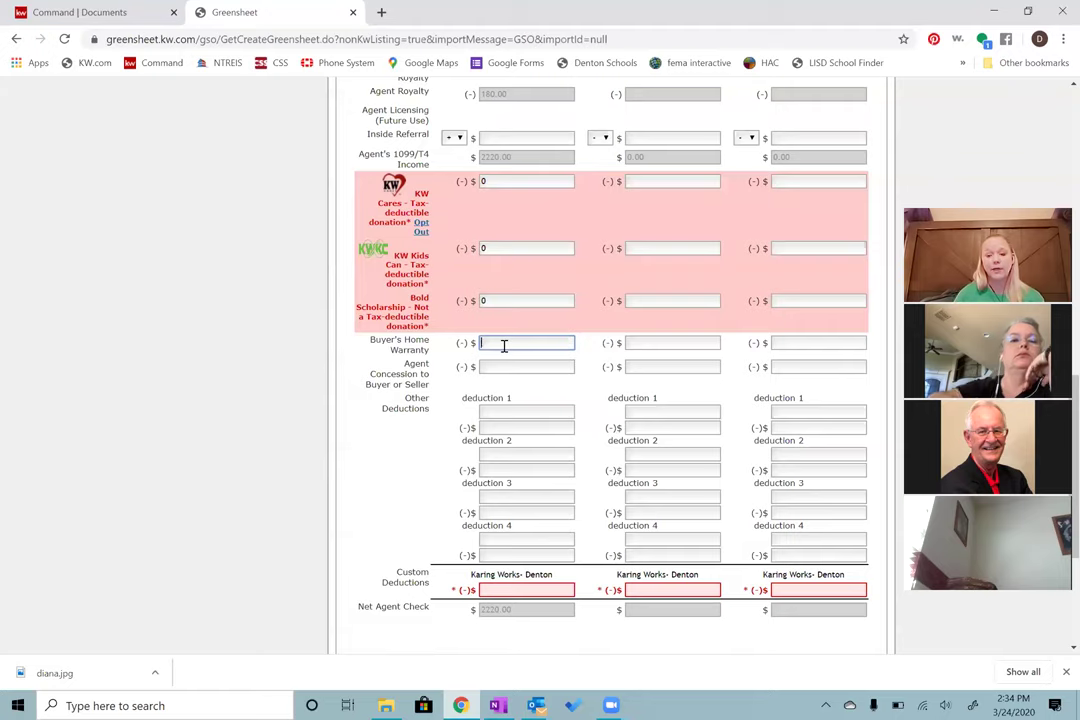
pyautogui.write('500')
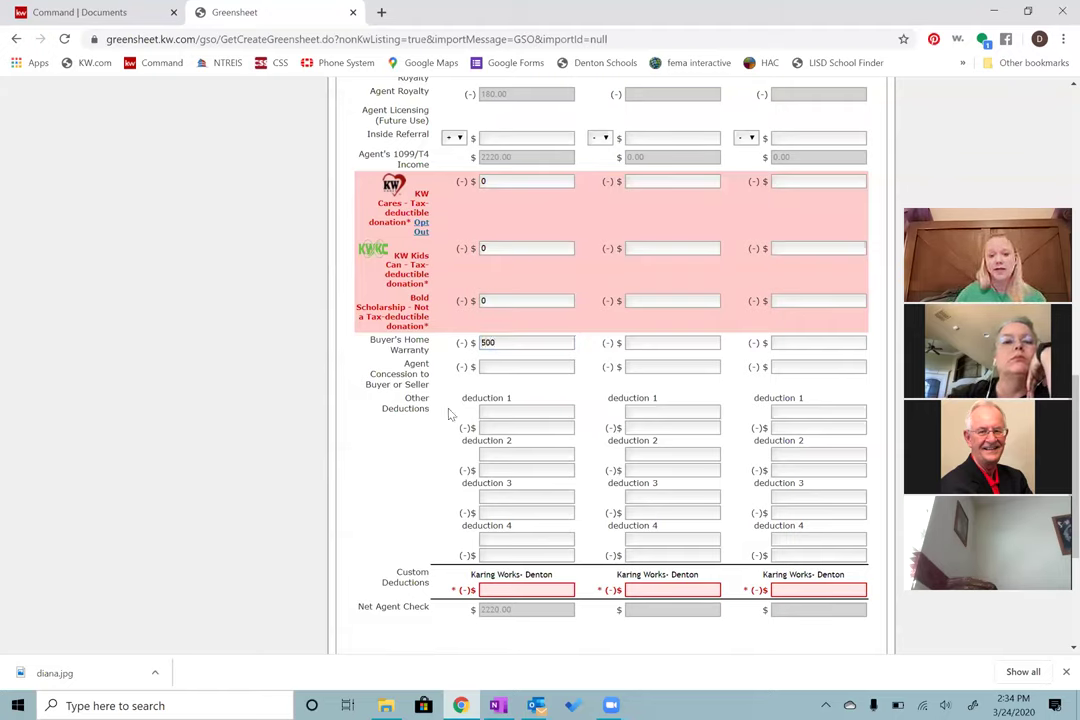
pyautogui.click(505, 330)
pyautogui.doubleClick(501, 341)
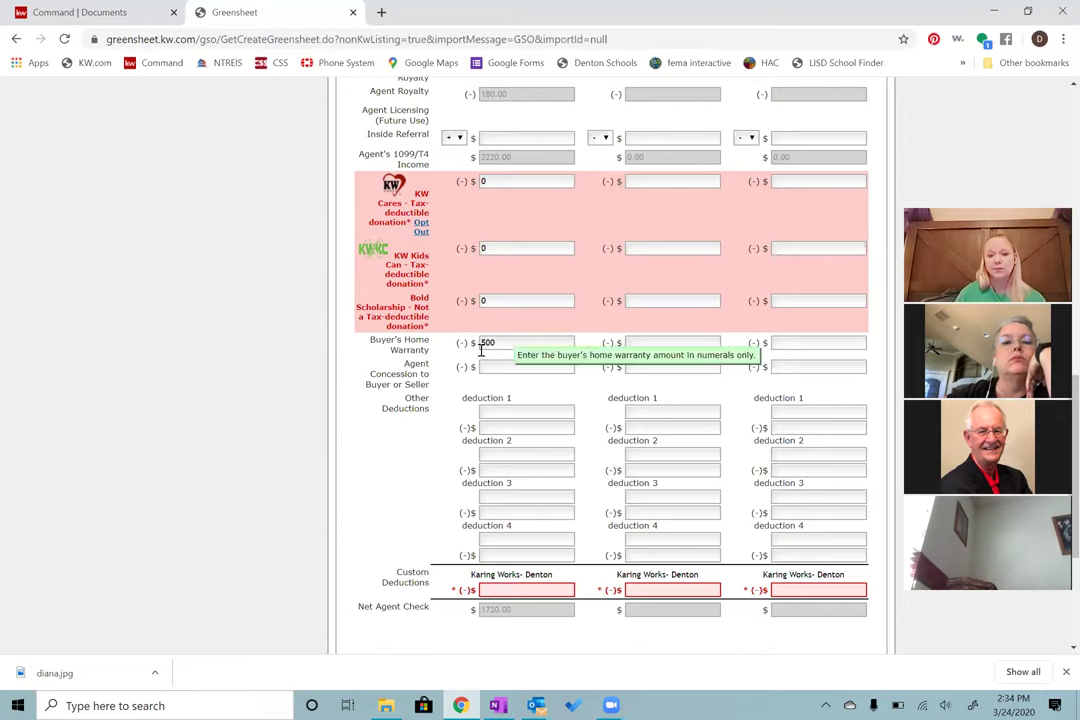
pyautogui.press('BackSpace')
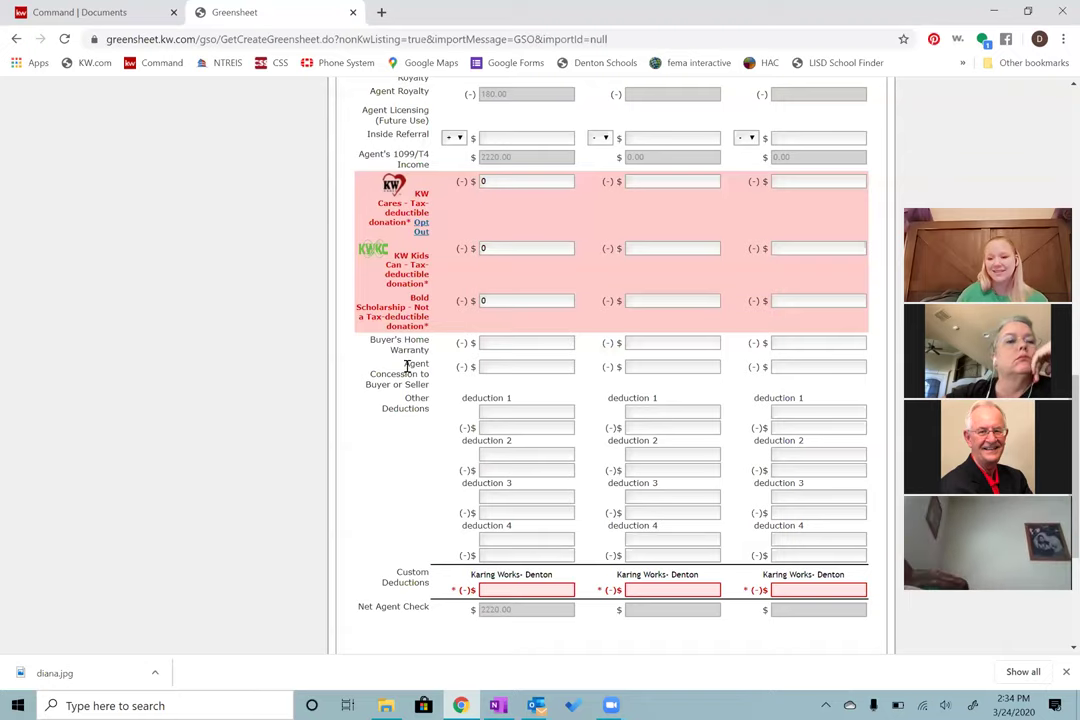
pyautogui.moveTo(405, 366); pyautogui.dragTo(435, 375)
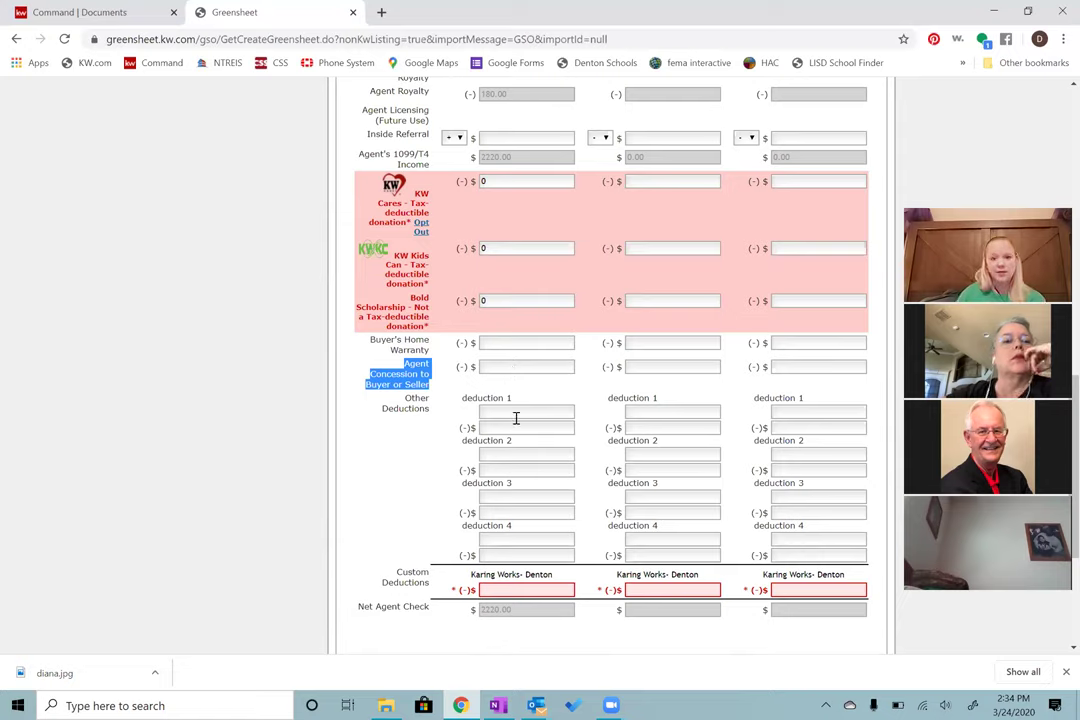
pyautogui.click(516, 410)
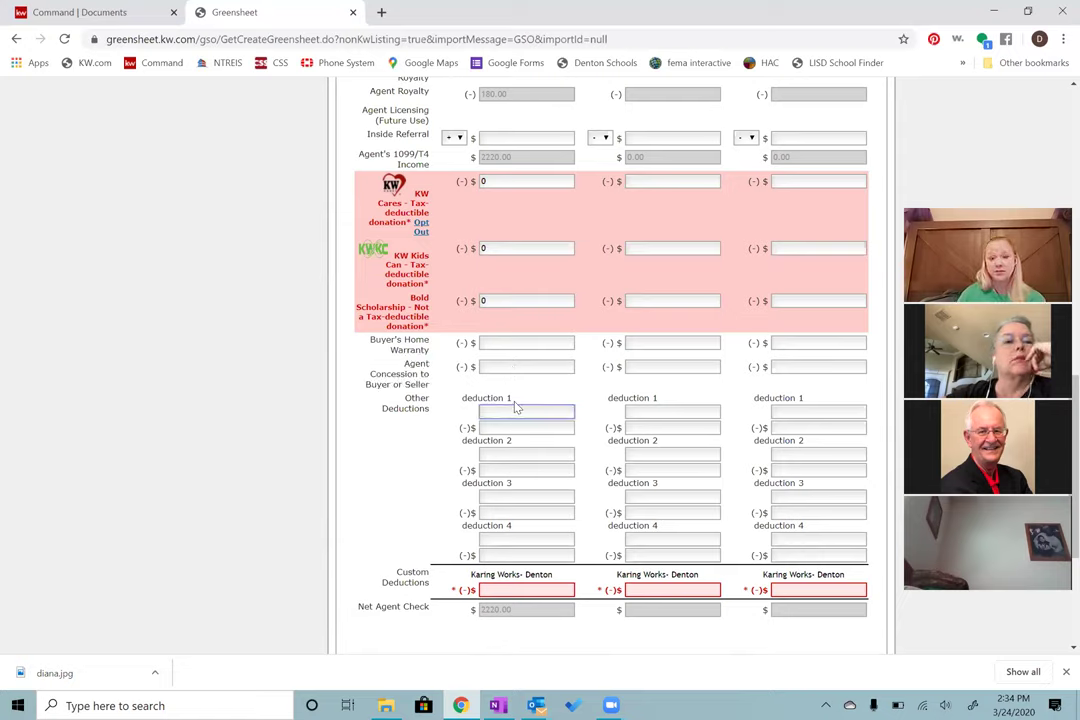
pyautogui.write('cr')
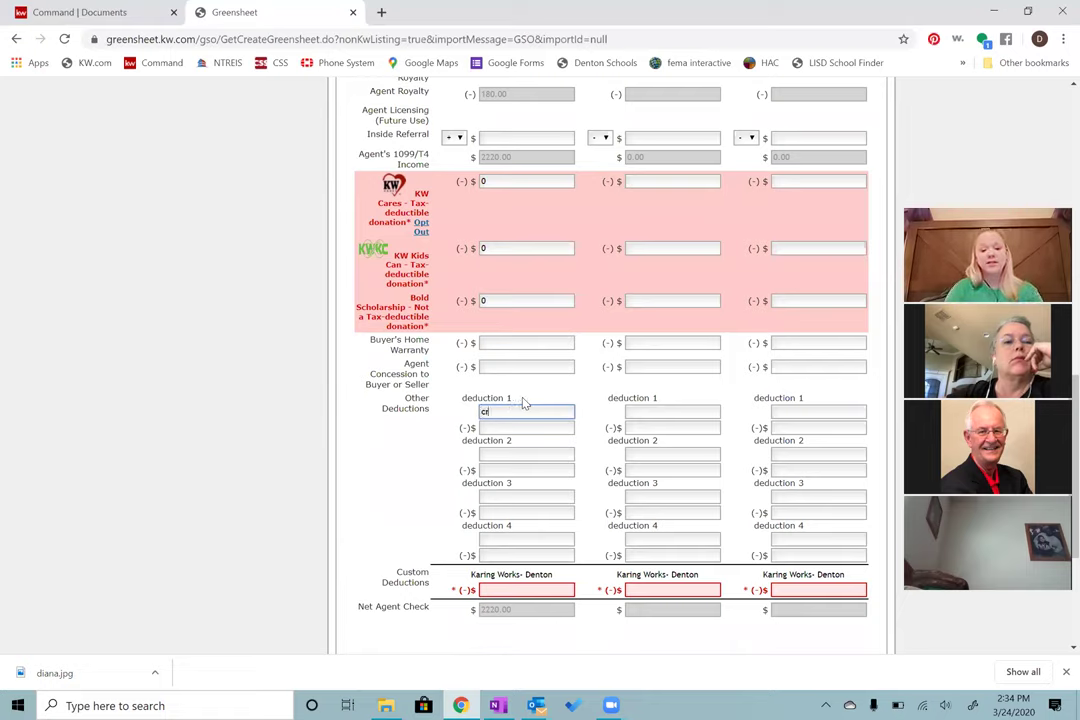
pyautogui.write('edit to seller')
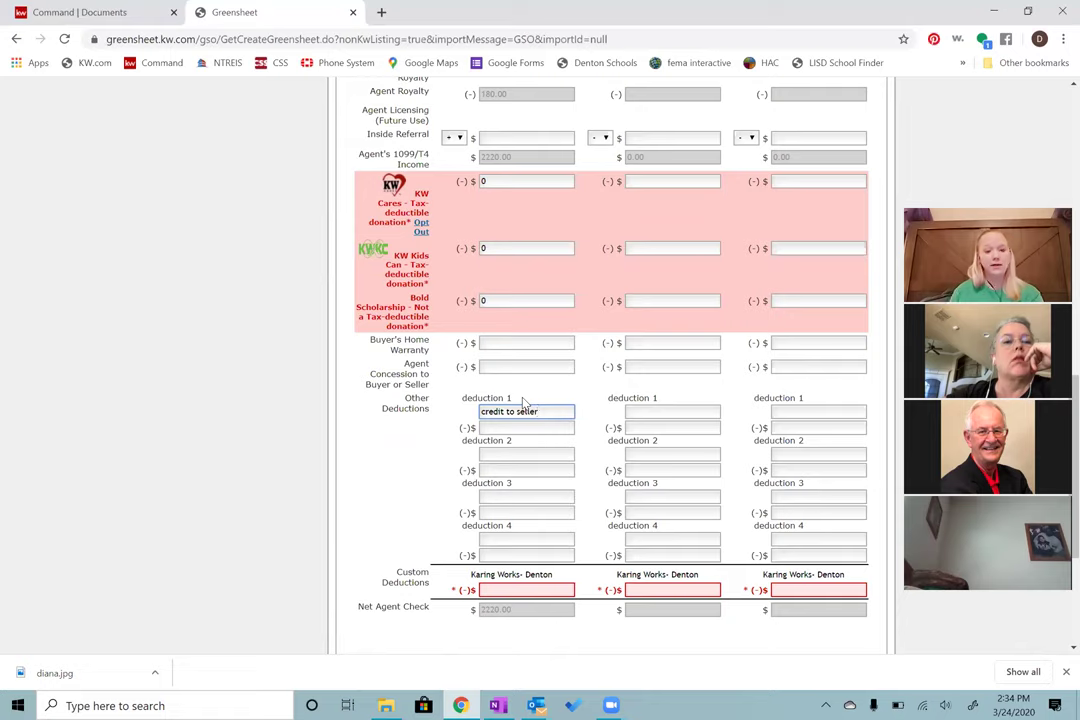
pyautogui.press('Tab')
pyautogui.write('500')
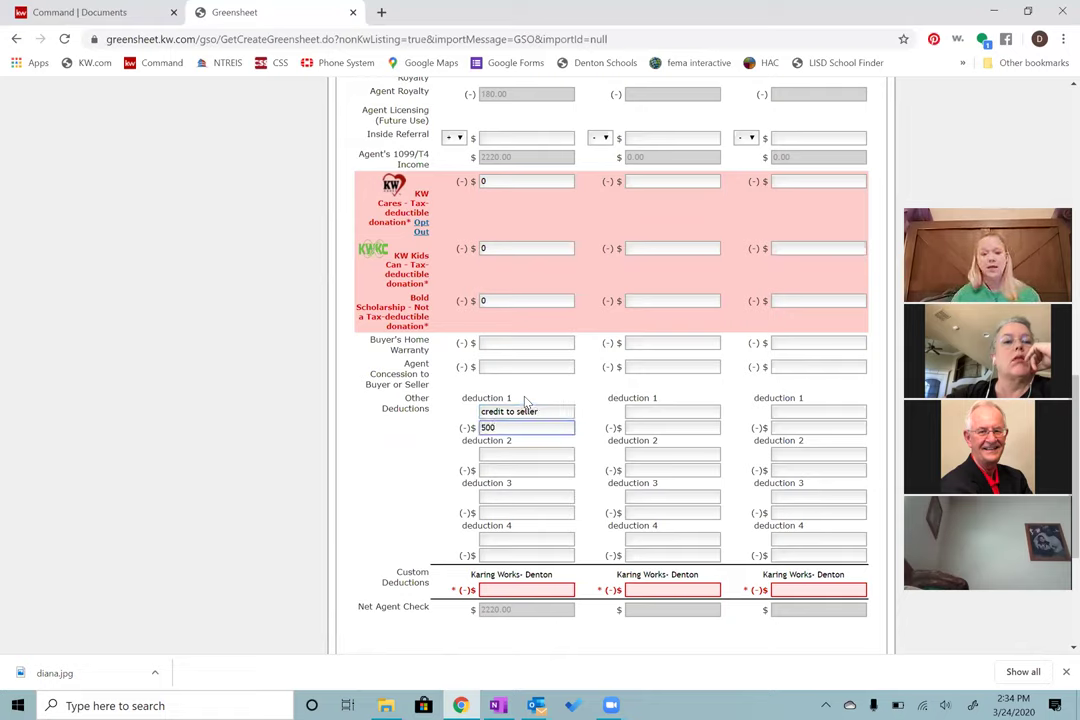
pyautogui.click(463, 455)
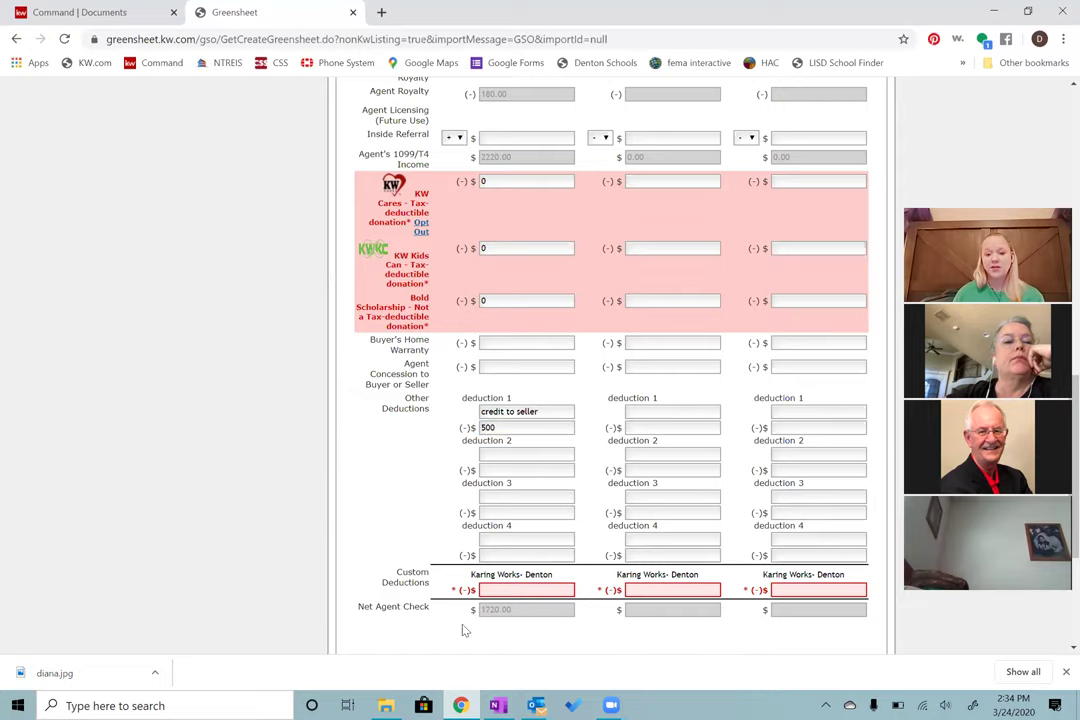
pyautogui.moveTo(513, 427); pyautogui.dragTo(450, 435)
pyautogui.press('BackSpace')
pyautogui.click(550, 411)
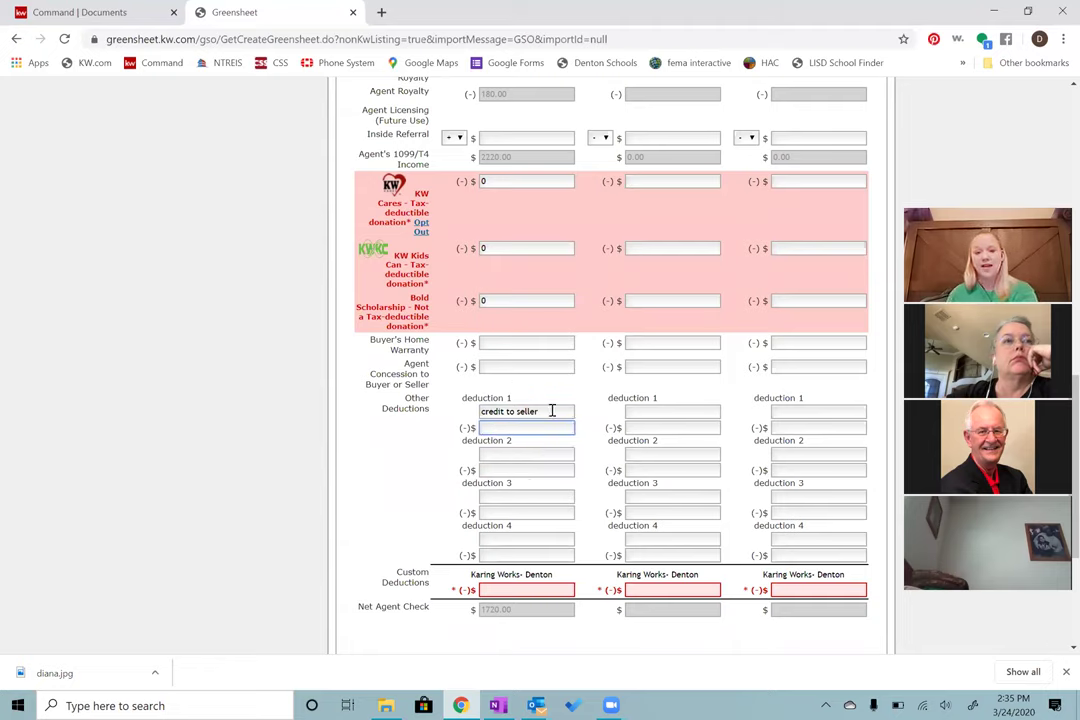
pyautogui.hotkey('ctrl', 'a')
pyautogui.press('BackSpace')
pyautogui.click(466, 416)
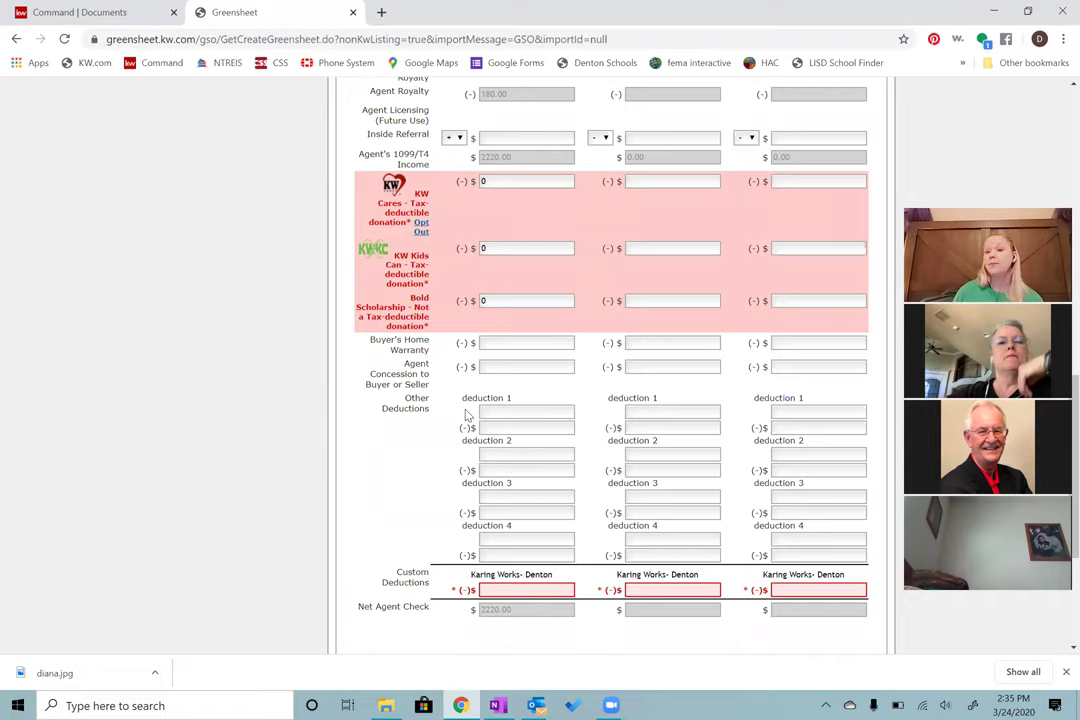
pyautogui.click(509, 414)
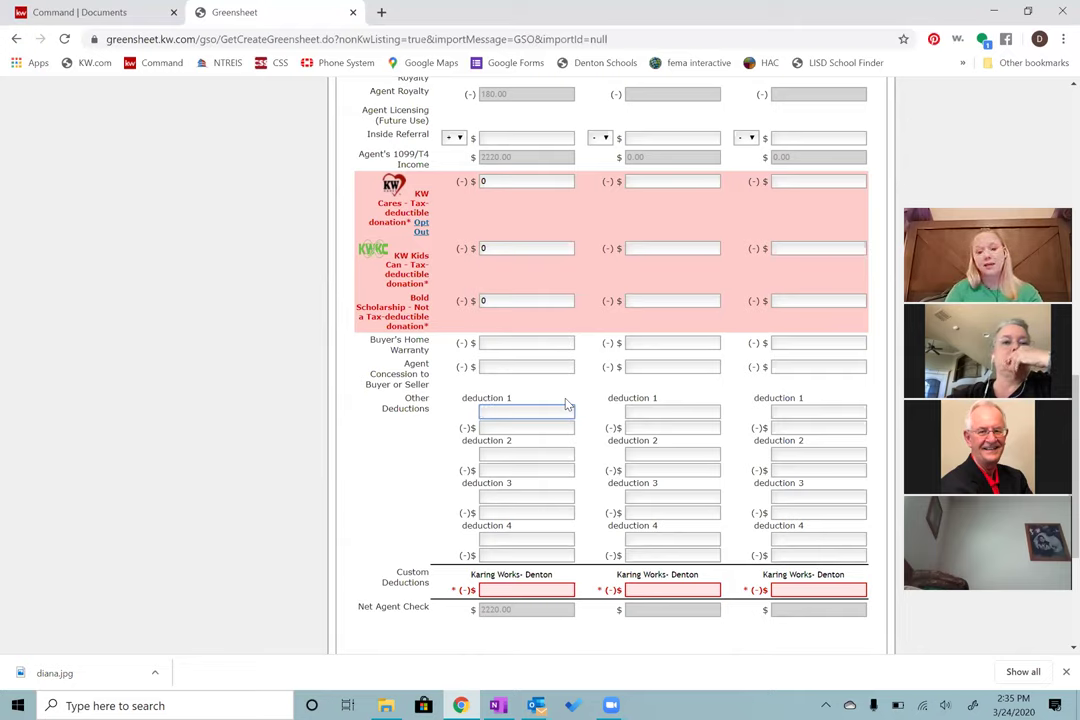
# Step: Add deduction 1 as a Compliance Review Fee of 15, dropping Net Agent Check to 2205.00
pyautogui.write('Ca')
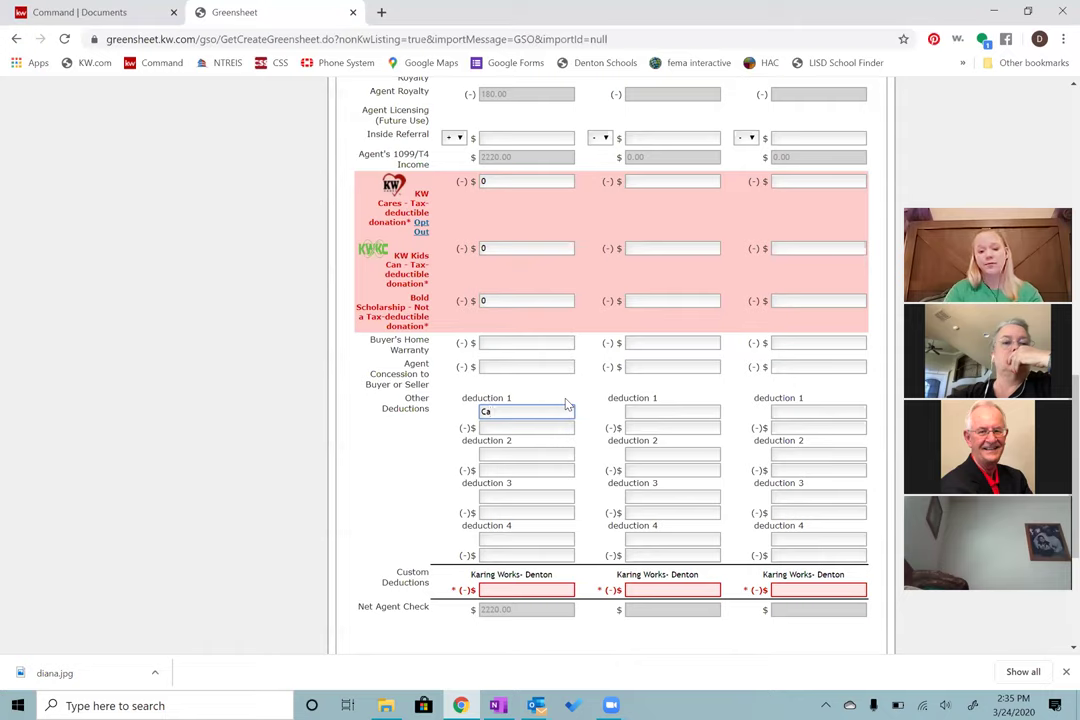
pyautogui.write('mplian')
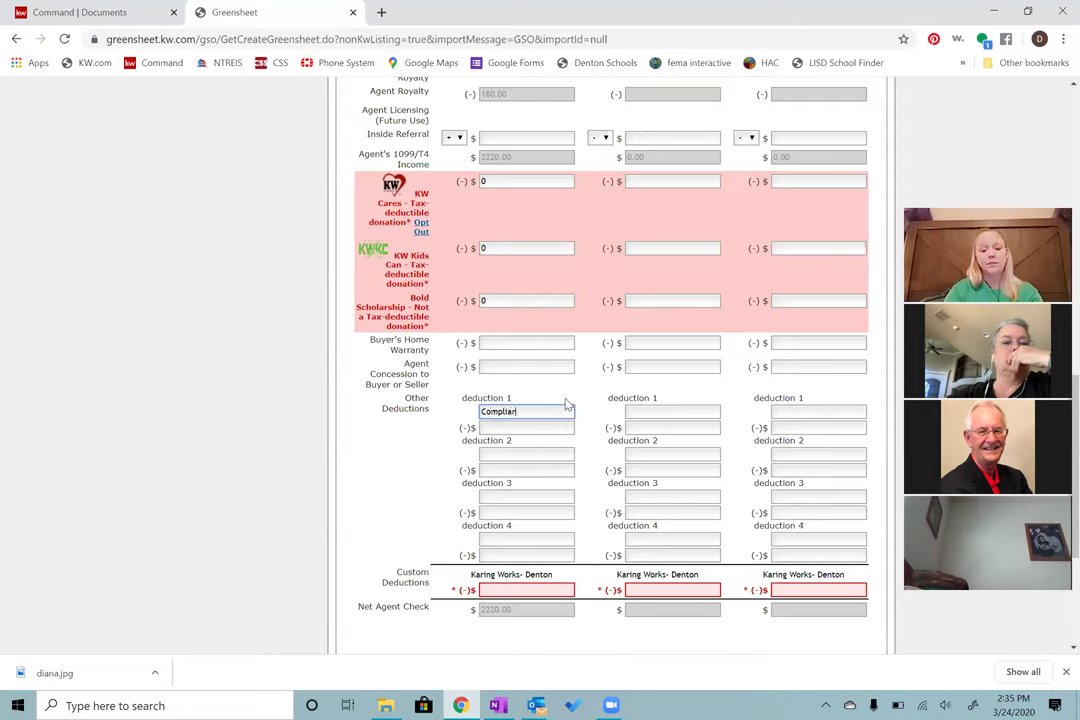
pyautogui.write('ce Review Fee')
pyautogui.press('Tab')
pyautogui.write('15')
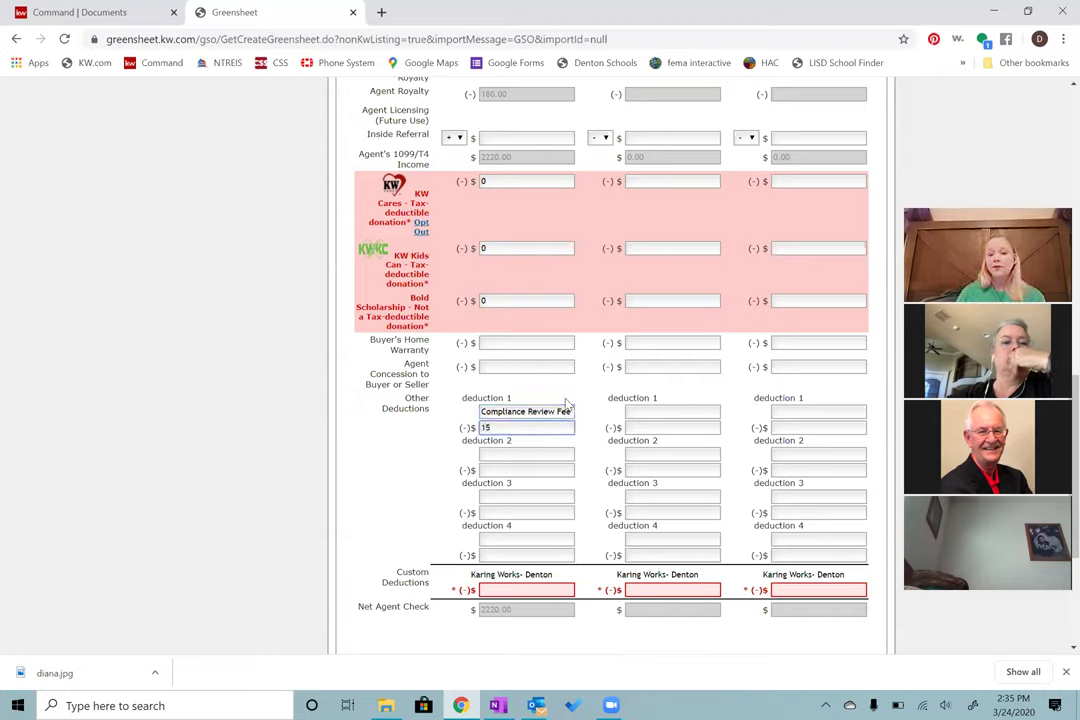
pyautogui.click(377, 497)
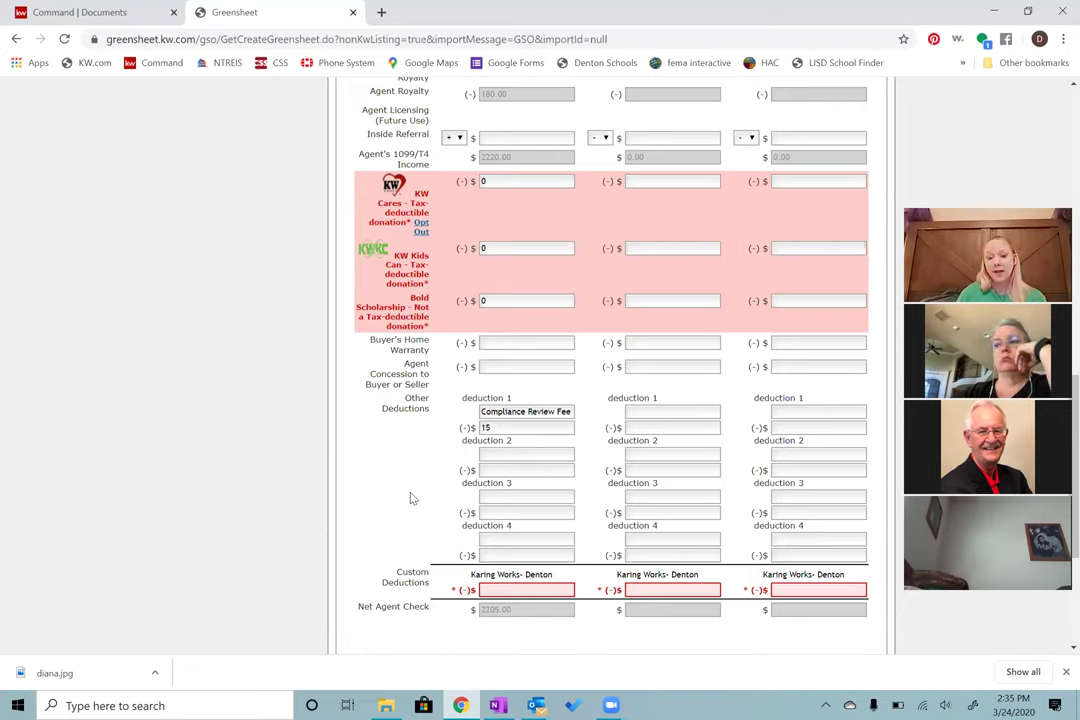
# Step: Leave deduction 2 empty, set the Karing Works custom deduction to 0, and advance to Co-Broker
pyautogui.click(502, 456)
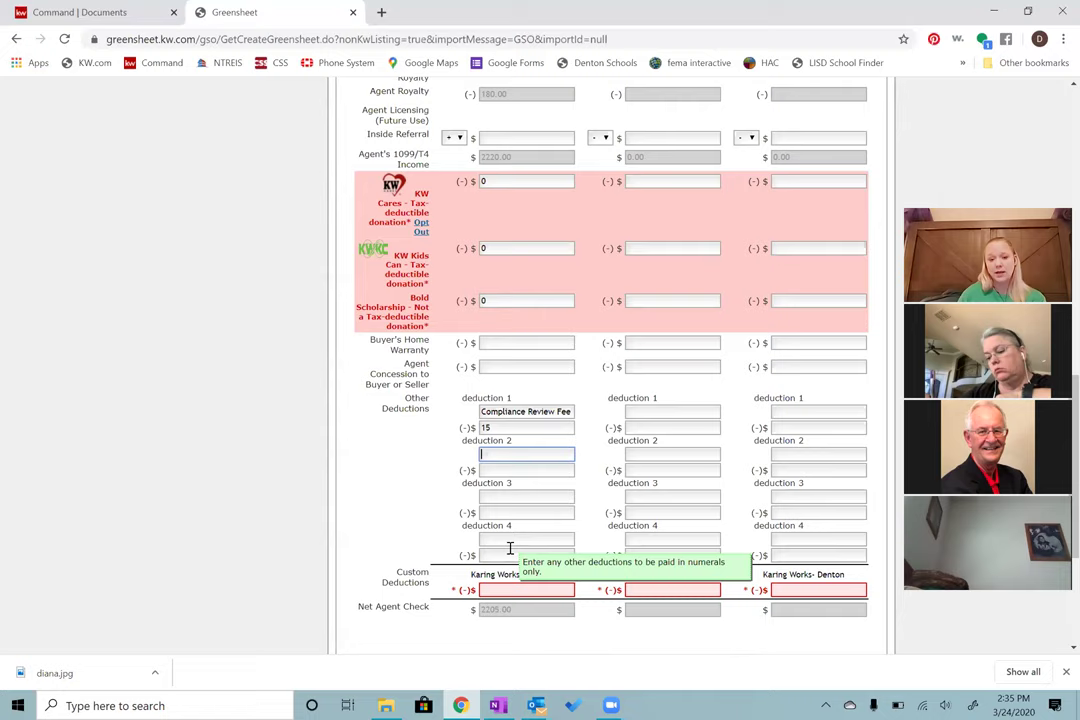
pyautogui.click(494, 487)
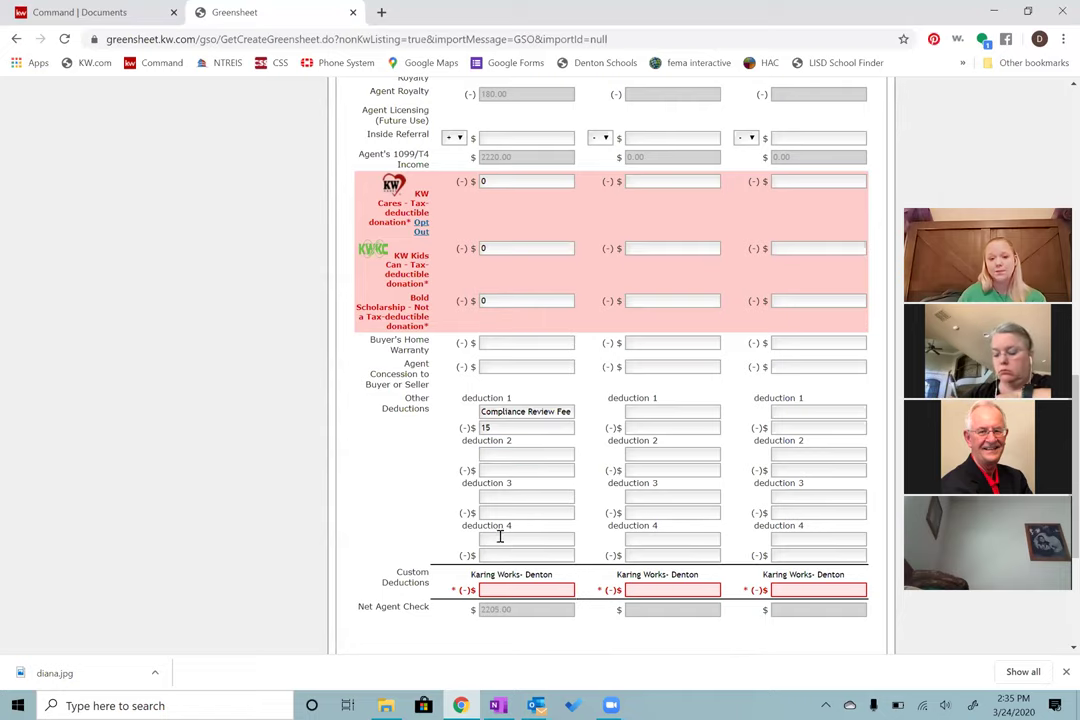
pyautogui.click(525, 589)
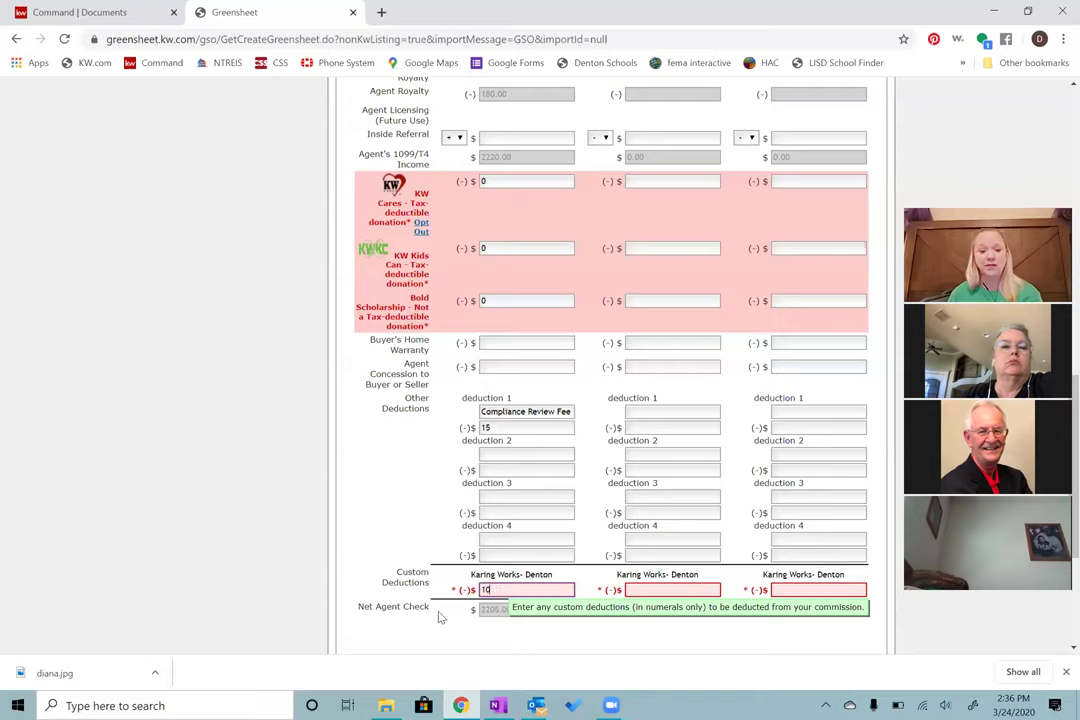
pyautogui.write('0')
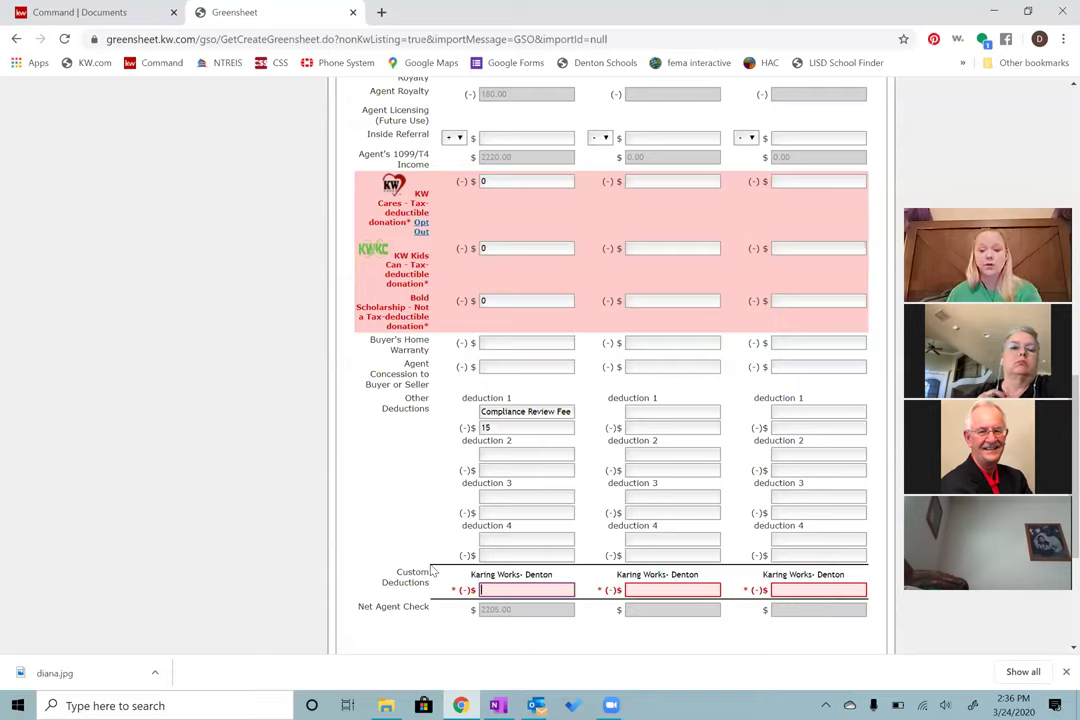
pyautogui.write('0')
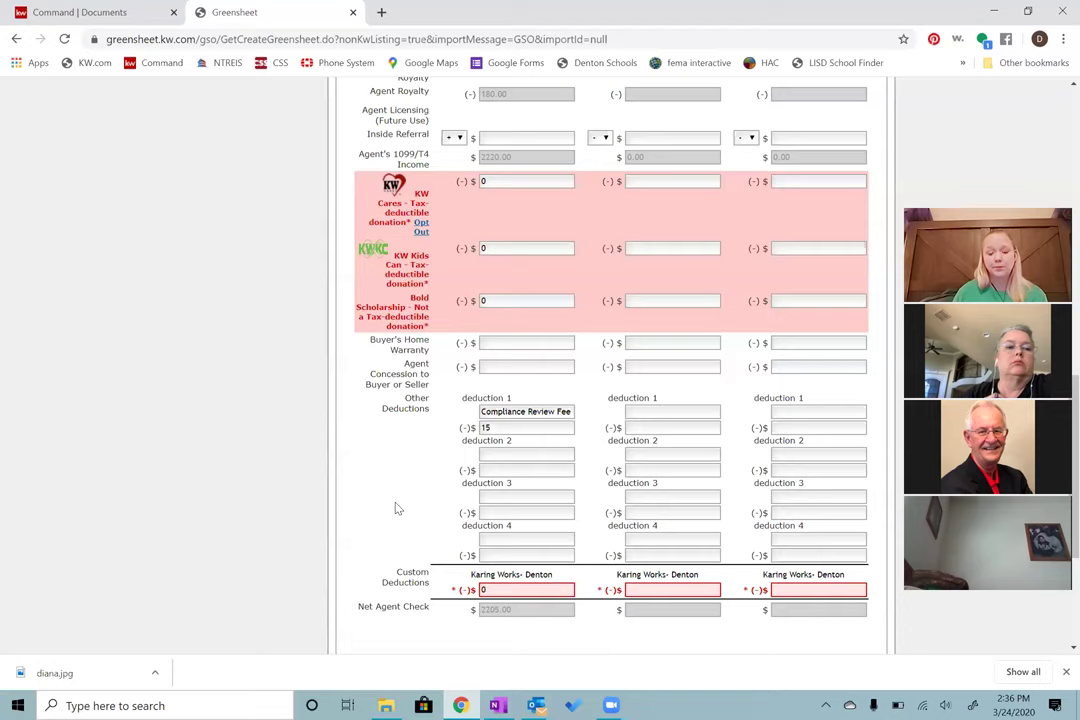
pyautogui.scroll(-3, 397, 509)
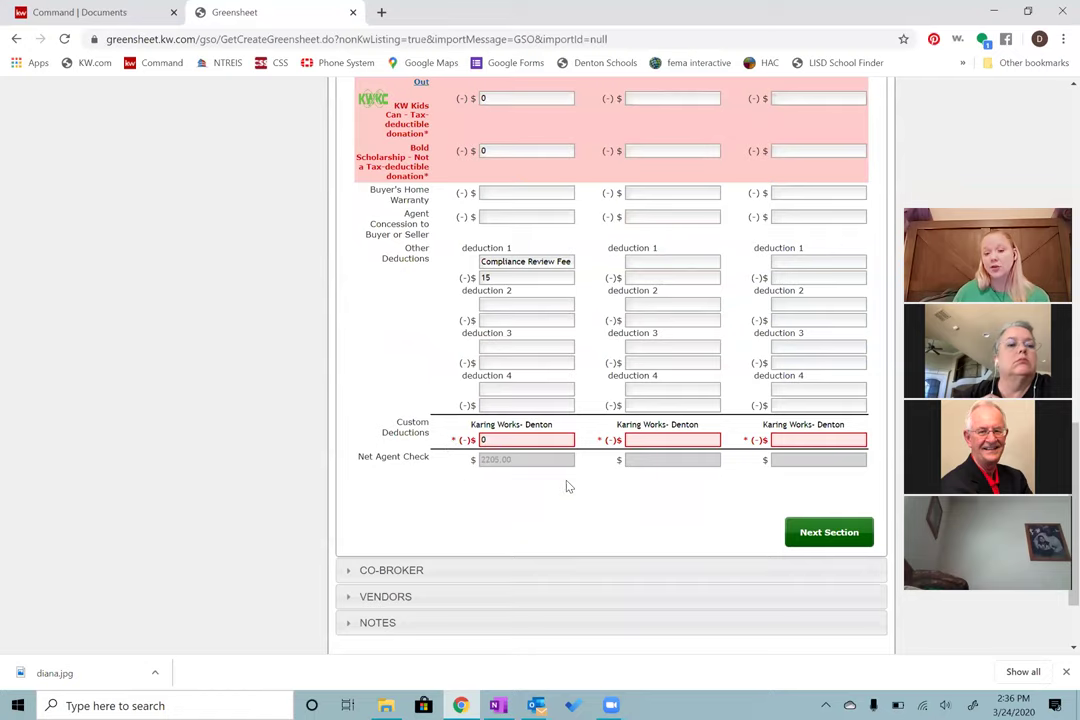
pyautogui.click(829, 533)
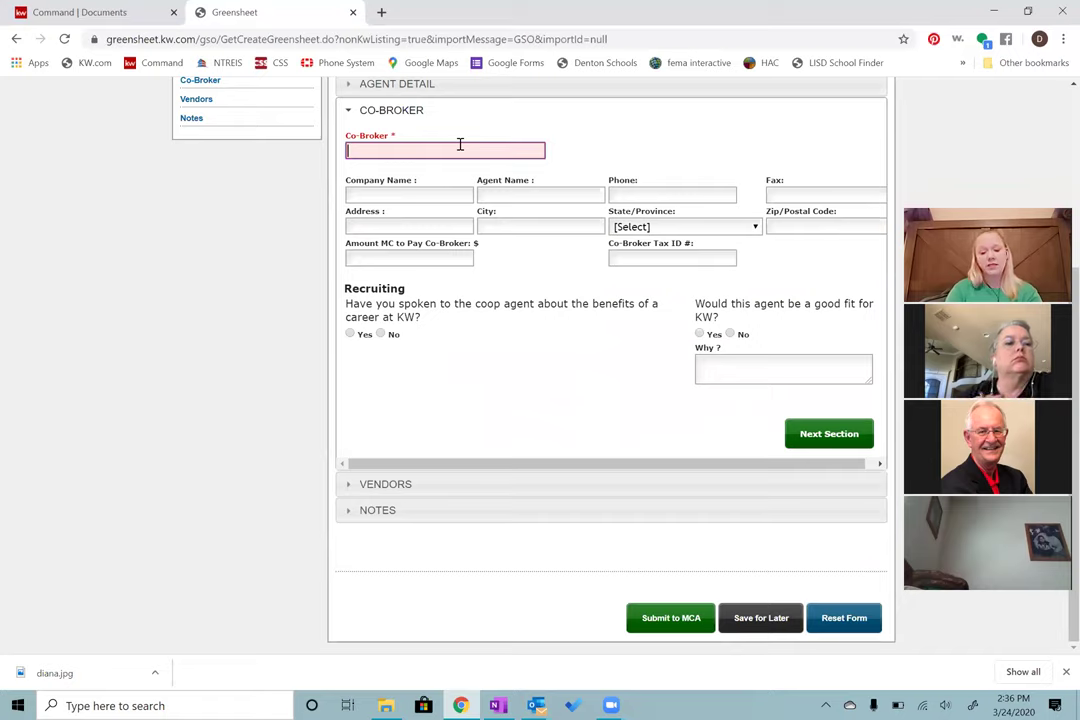
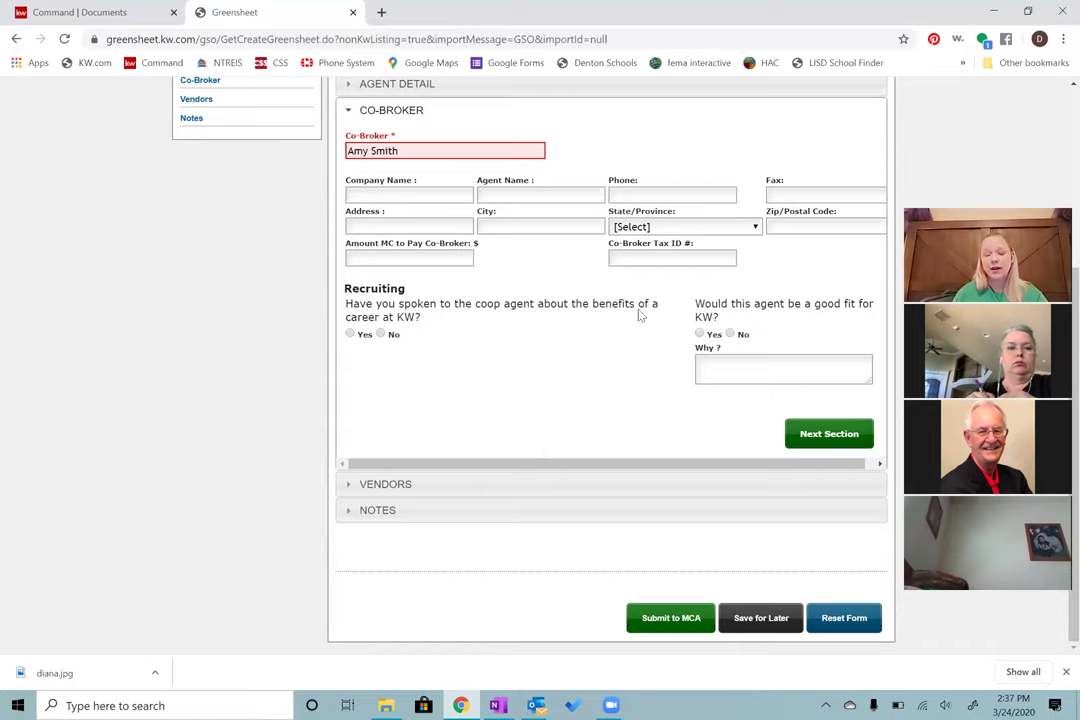
# Step: Collapse Co-Broker and advance to the greensheet's Vendors section
pyautogui.click(822, 435)
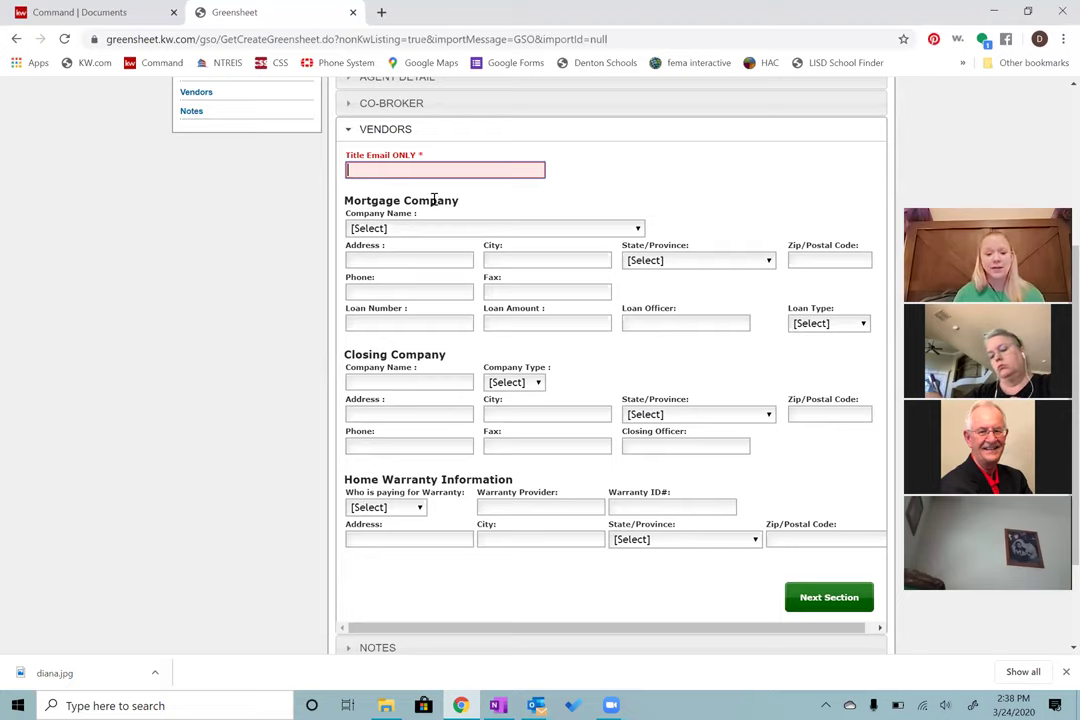
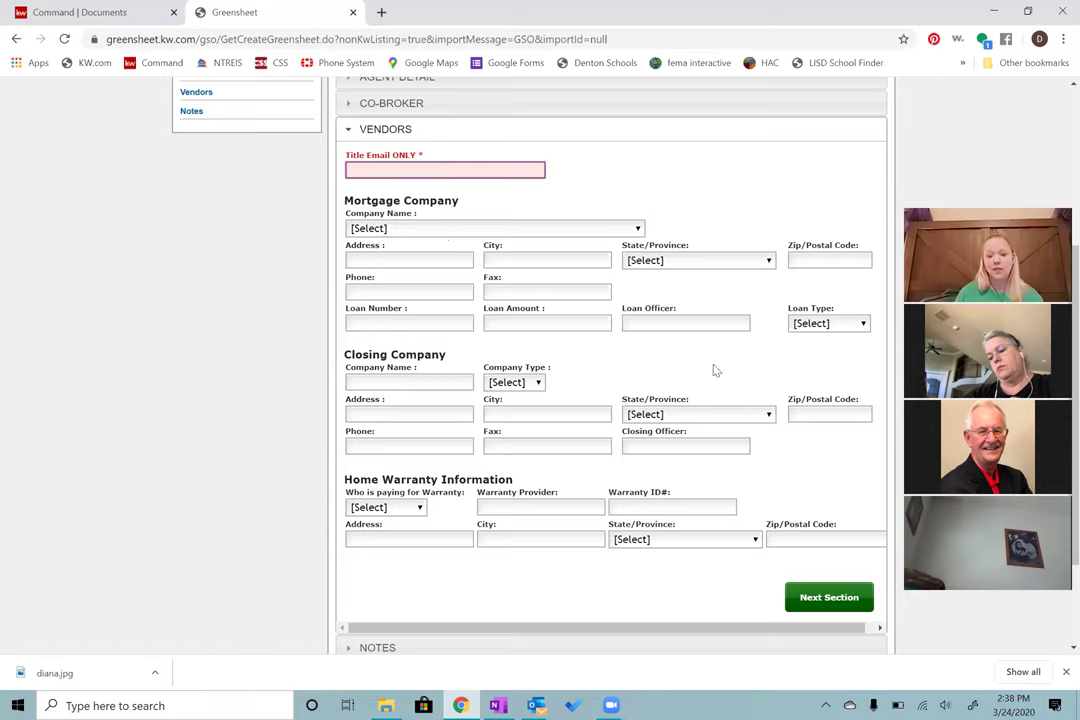
# Step: Leave the Title Email blank and move into the empty Notes box
pyautogui.click(834, 603)
pyautogui.click(516, 427)
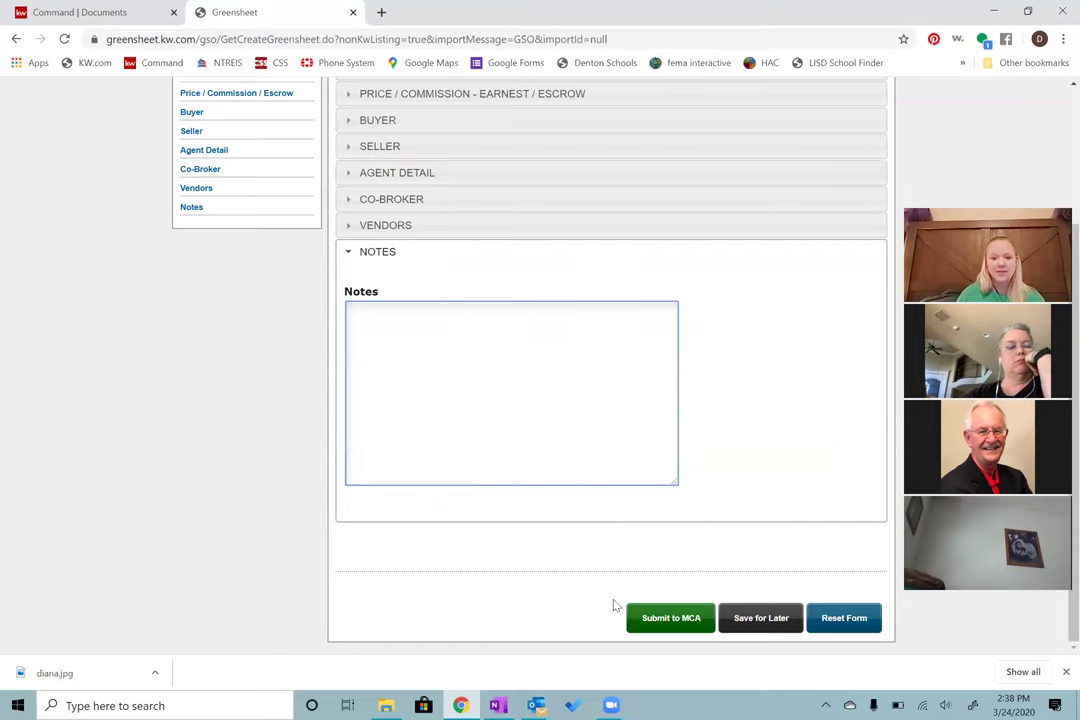
# Step: Submit the greensheet to MCA using the normal Submit Greensheet option
pyautogui.click(665, 618)
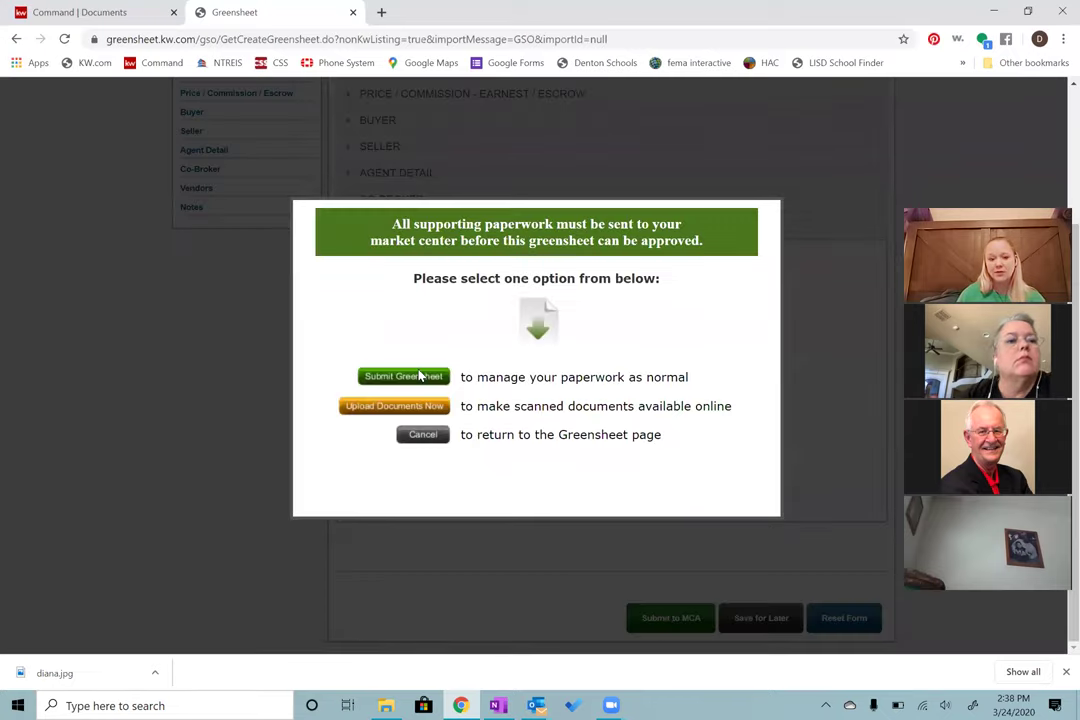
pyautogui.click(418, 376)
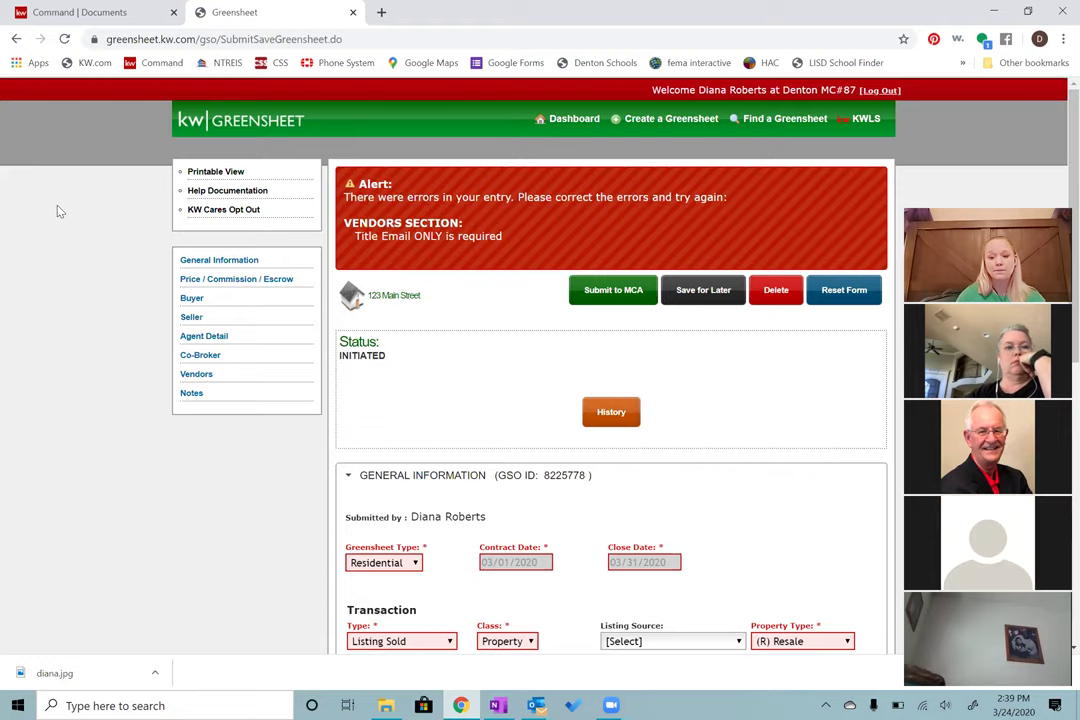
# Step: Leave the rejected greensheet for the Command Documents page of 123 Hot Street - Listing
pyautogui.scroll(-3, 58, 211)
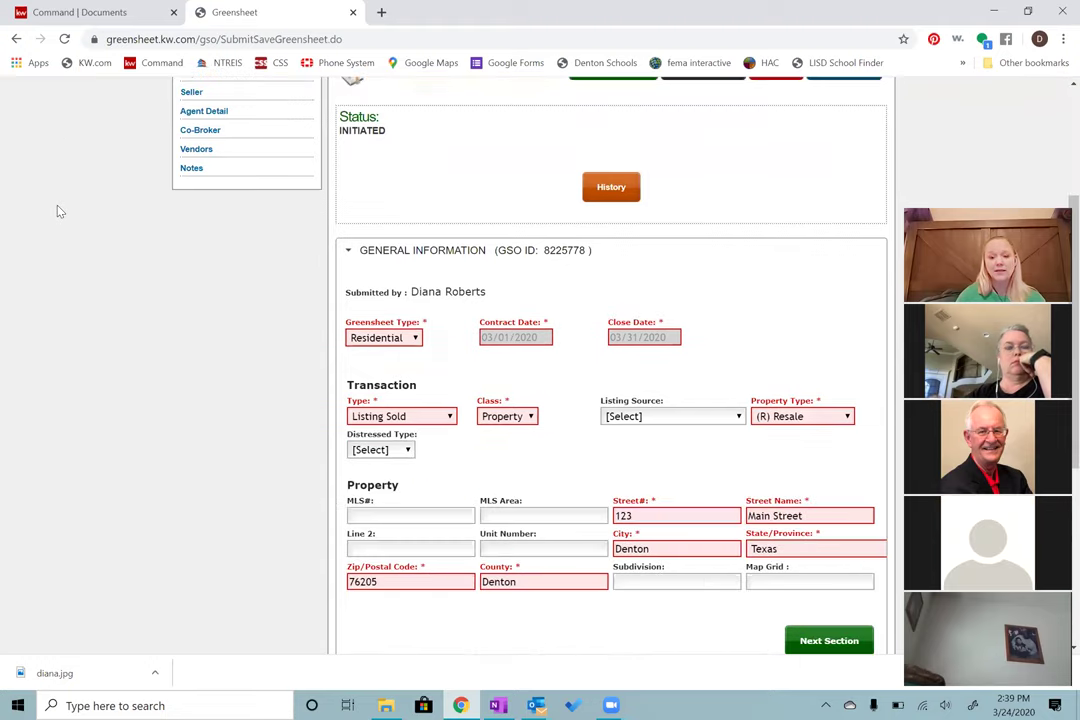
pyautogui.scroll(3, 58, 211)
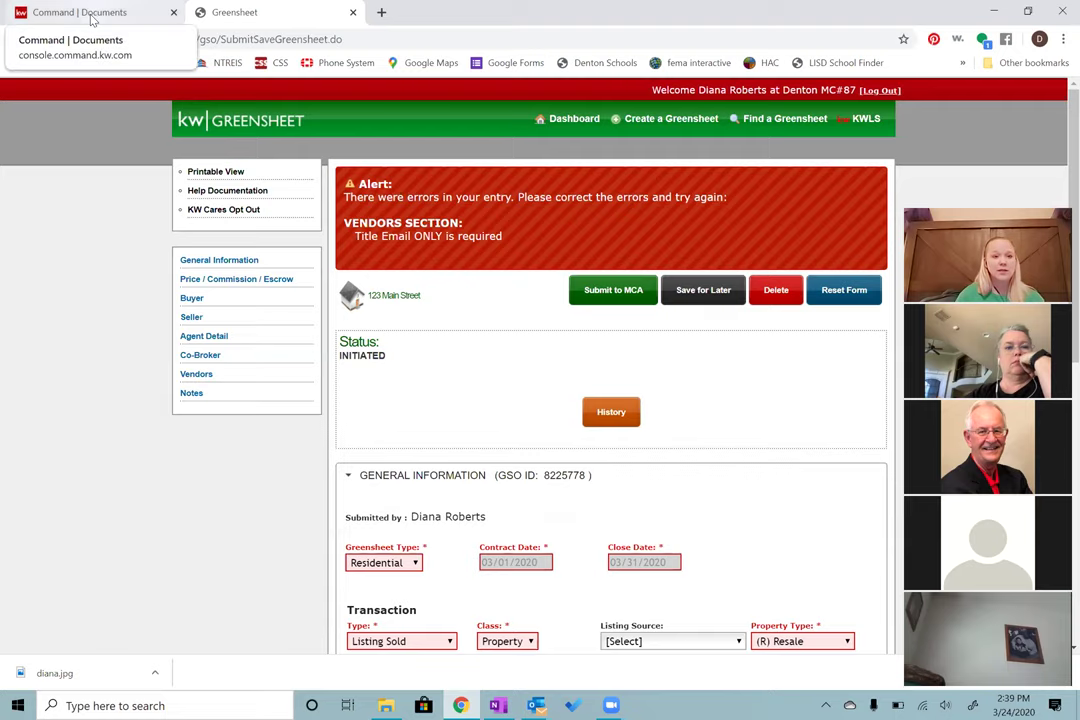
pyautogui.click(92, 14)
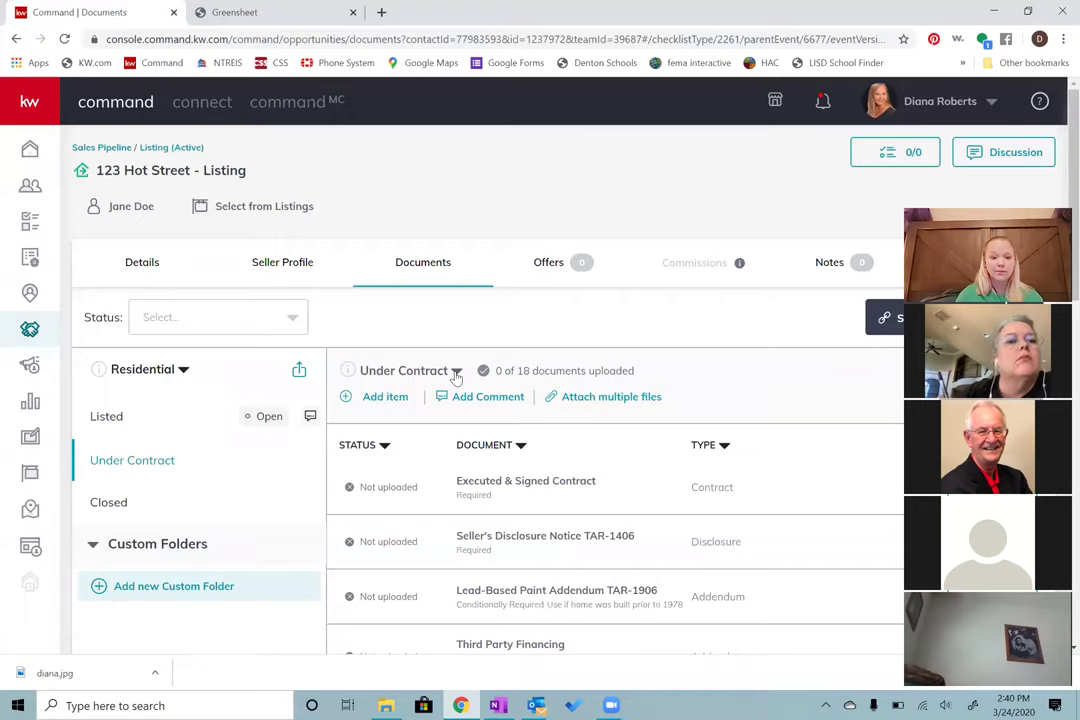
# Step: Create the Under Contract v2 checklist version, which shows 0 of 18 documents uploaded
pyautogui.click(456, 373)
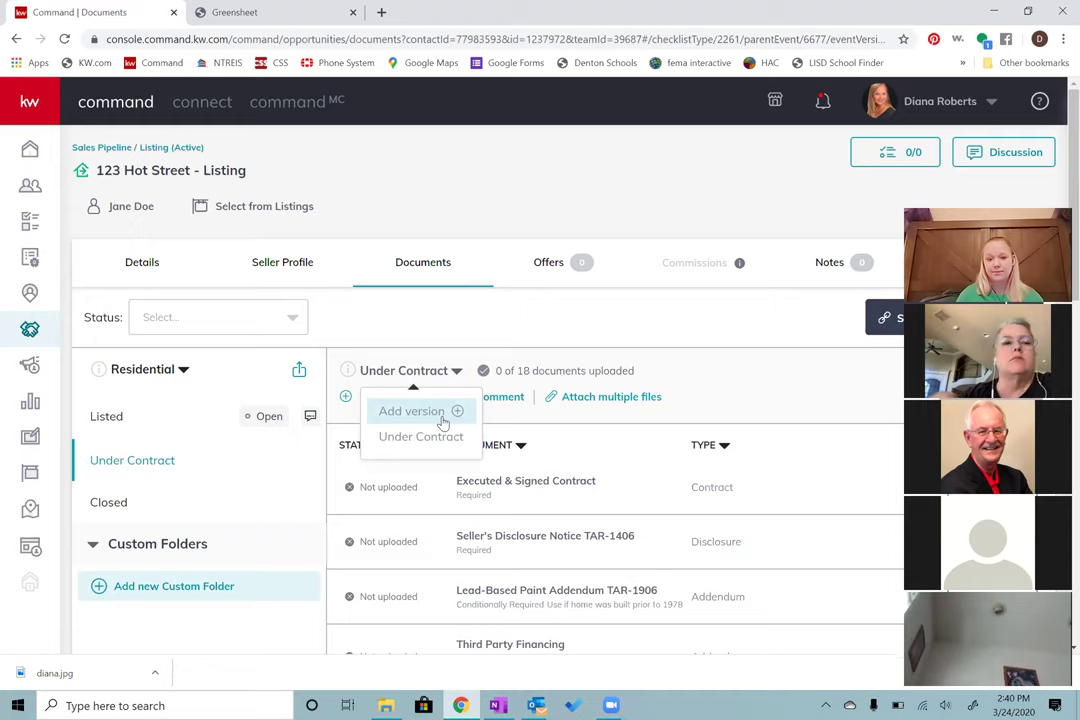
pyautogui.click(444, 420)
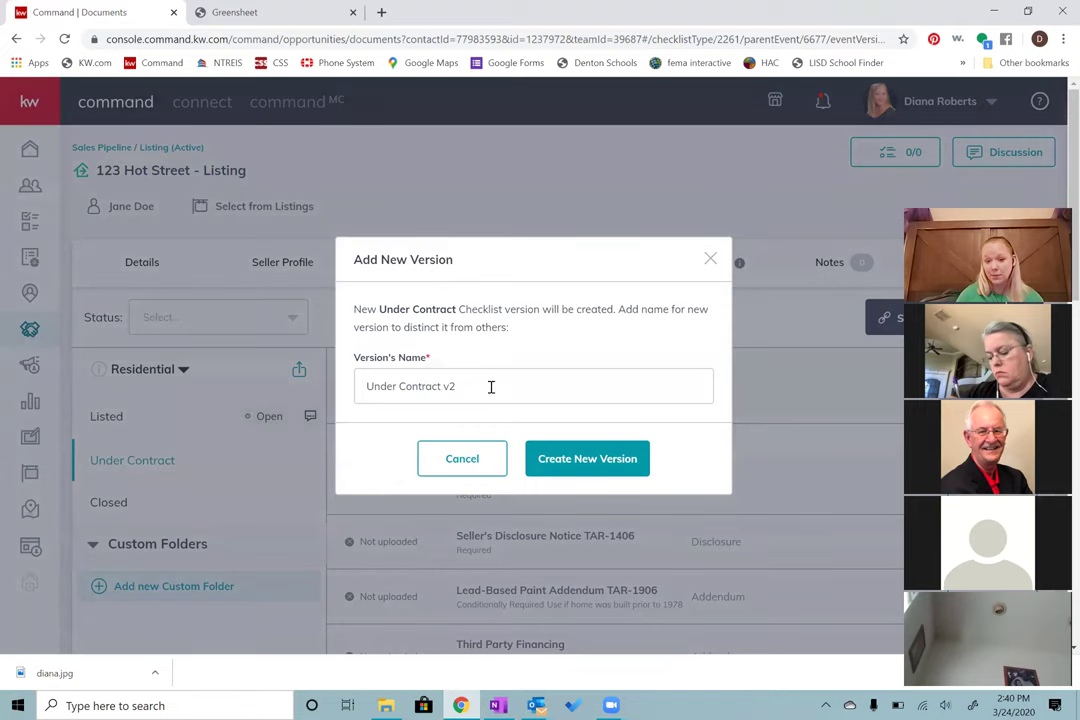
pyautogui.click(587, 465)
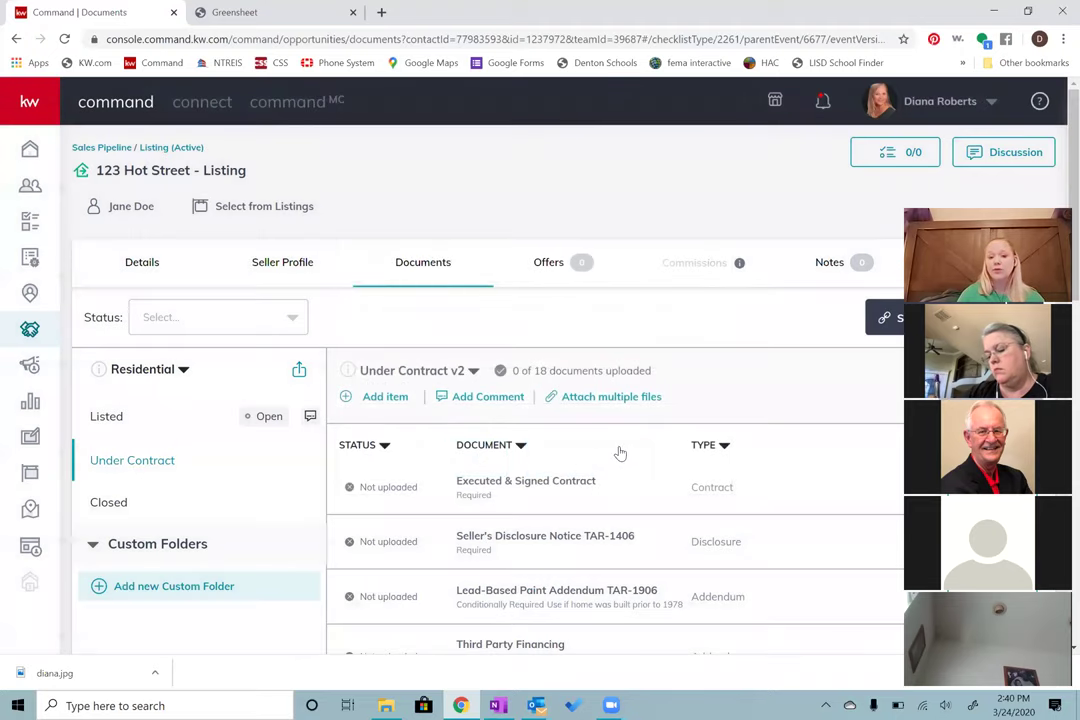
pyautogui.scroll(-3, 620, 453)
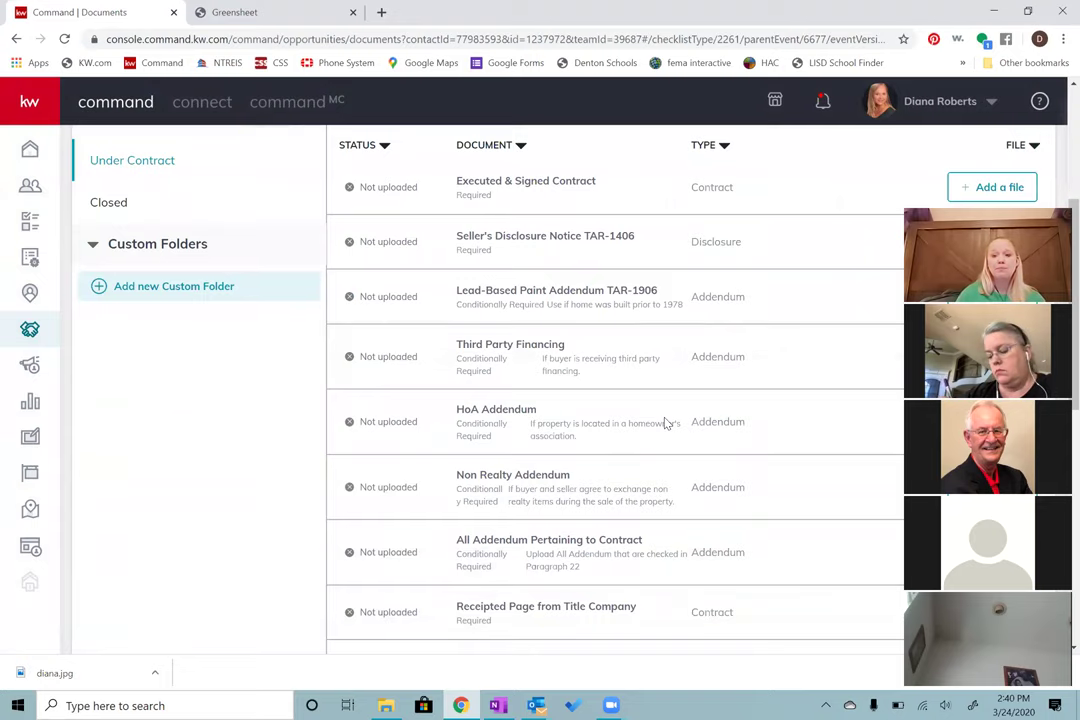
pyautogui.scroll(3, 663, 420)
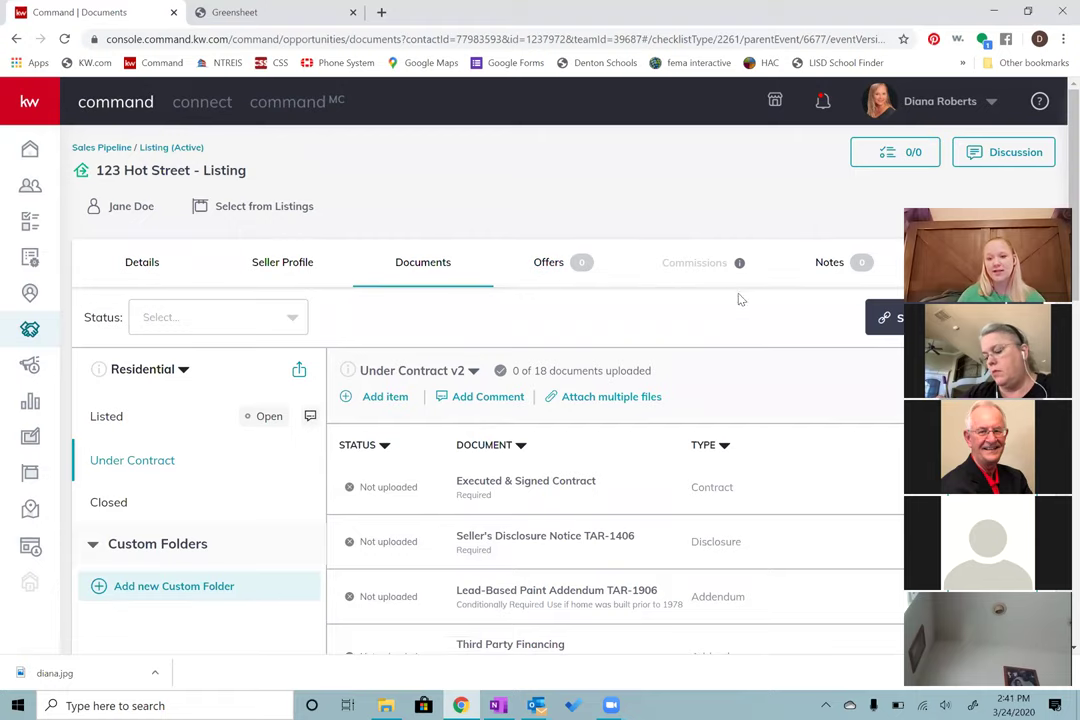
# Step: Add a new offer on the listing's Offers tab named Contract
pyautogui.click(545, 263)
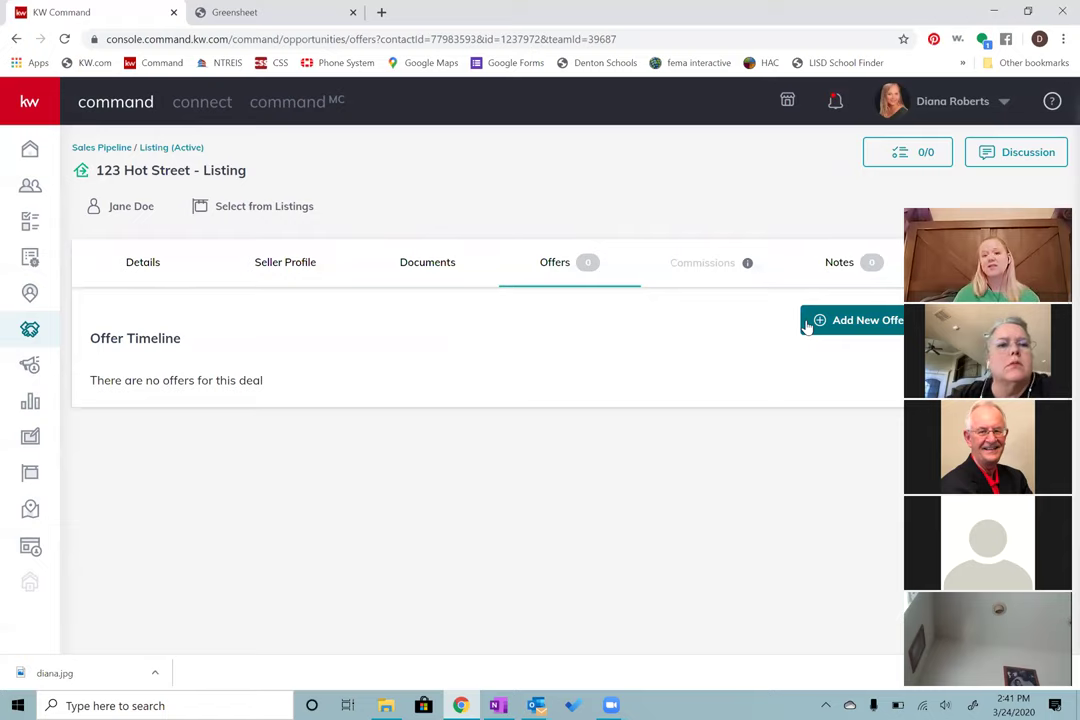
pyautogui.click(858, 325)
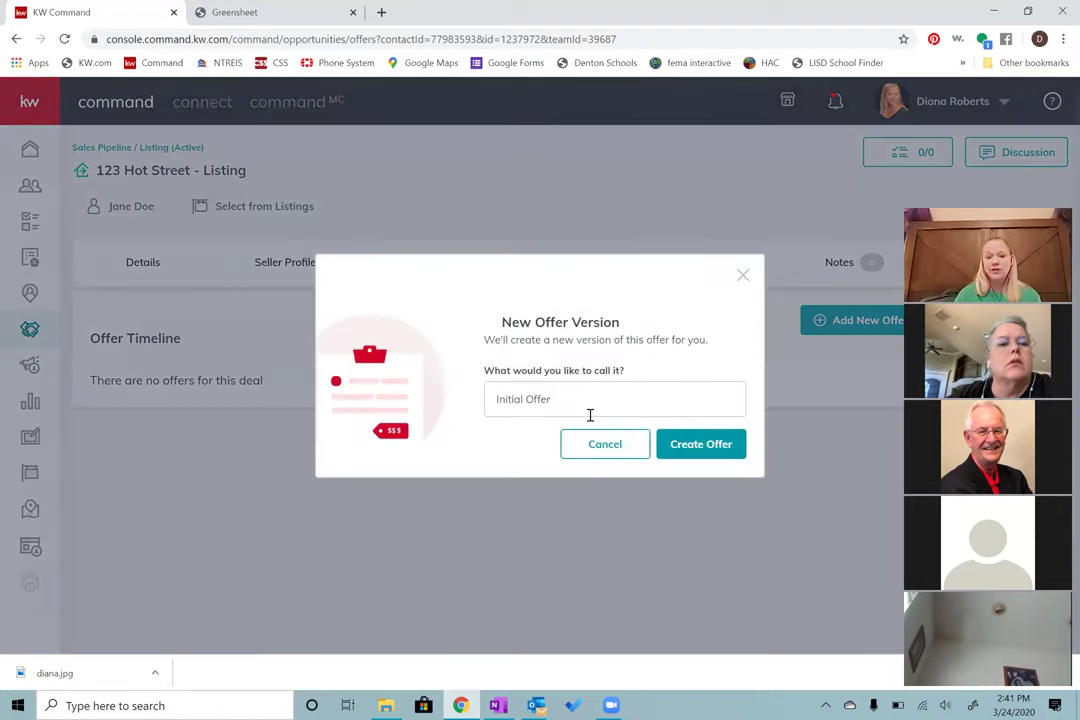
pyautogui.moveTo(586, 410); pyautogui.dragTo(448, 410)
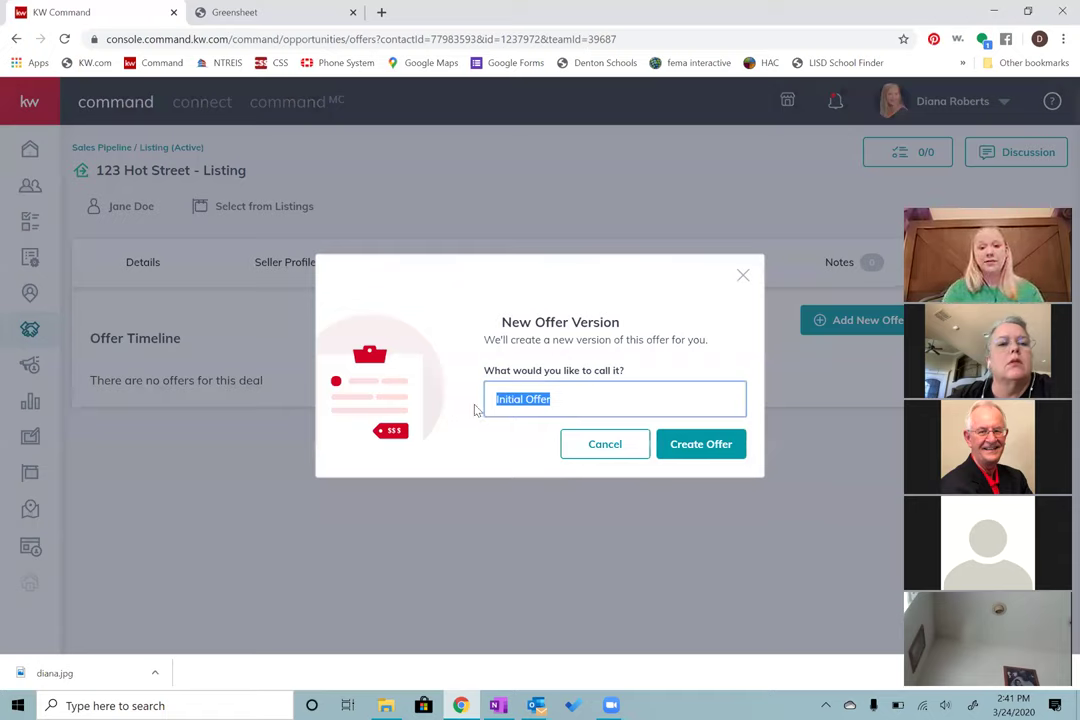
pyautogui.write('C')
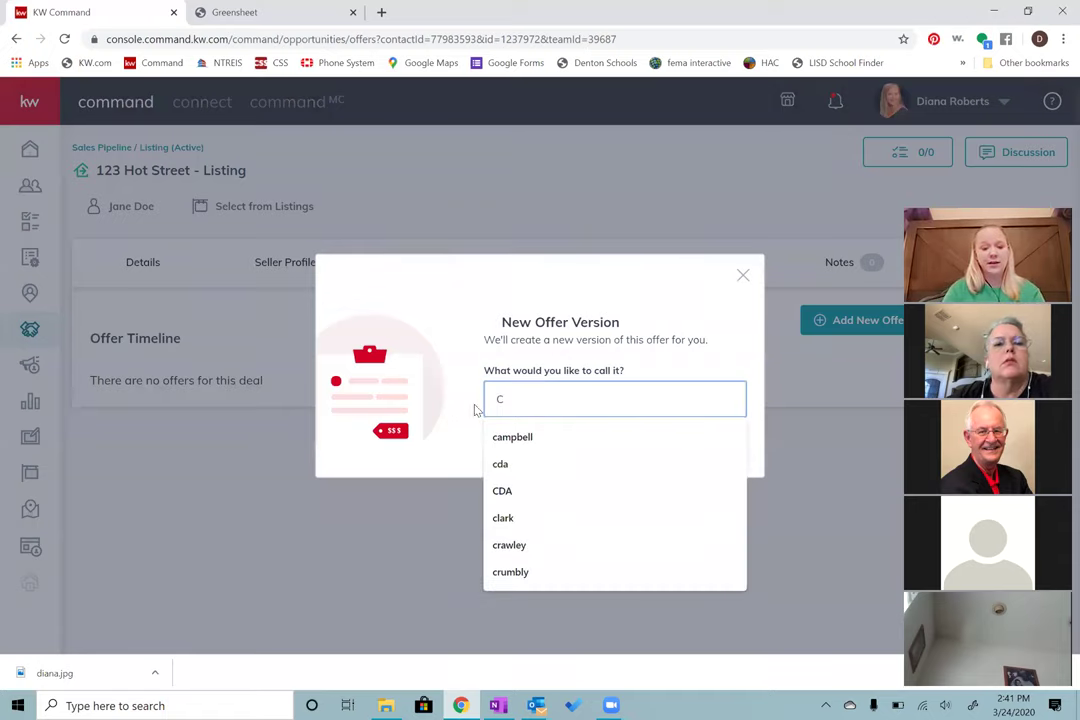
pyautogui.write('ontrac')
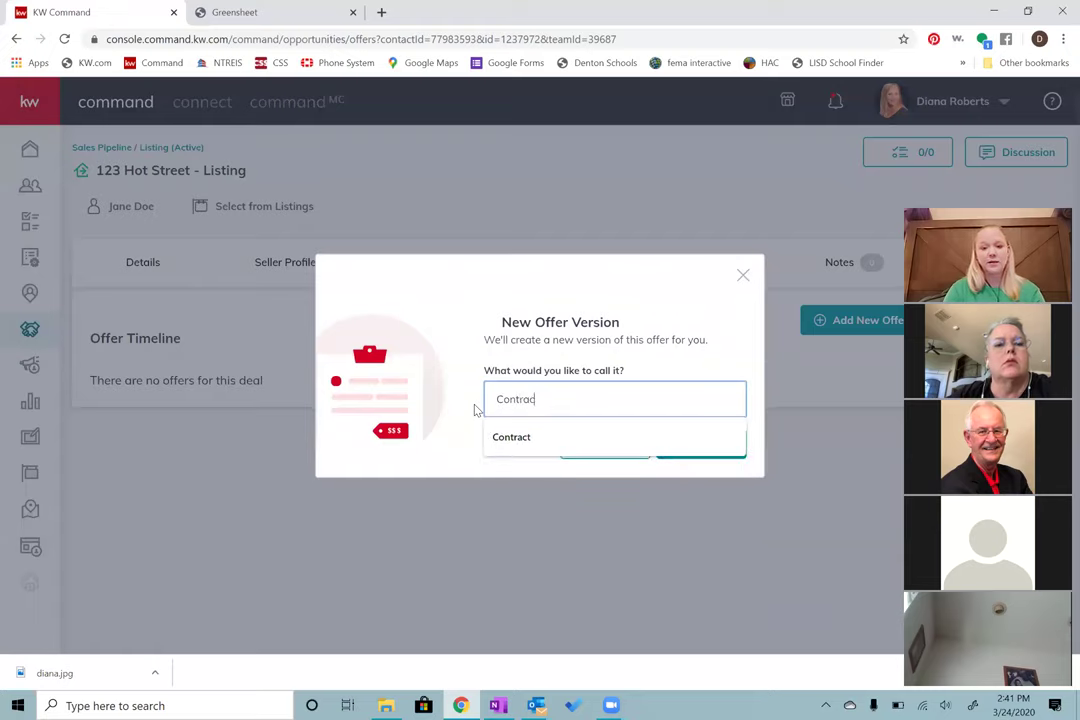
pyautogui.write('t')
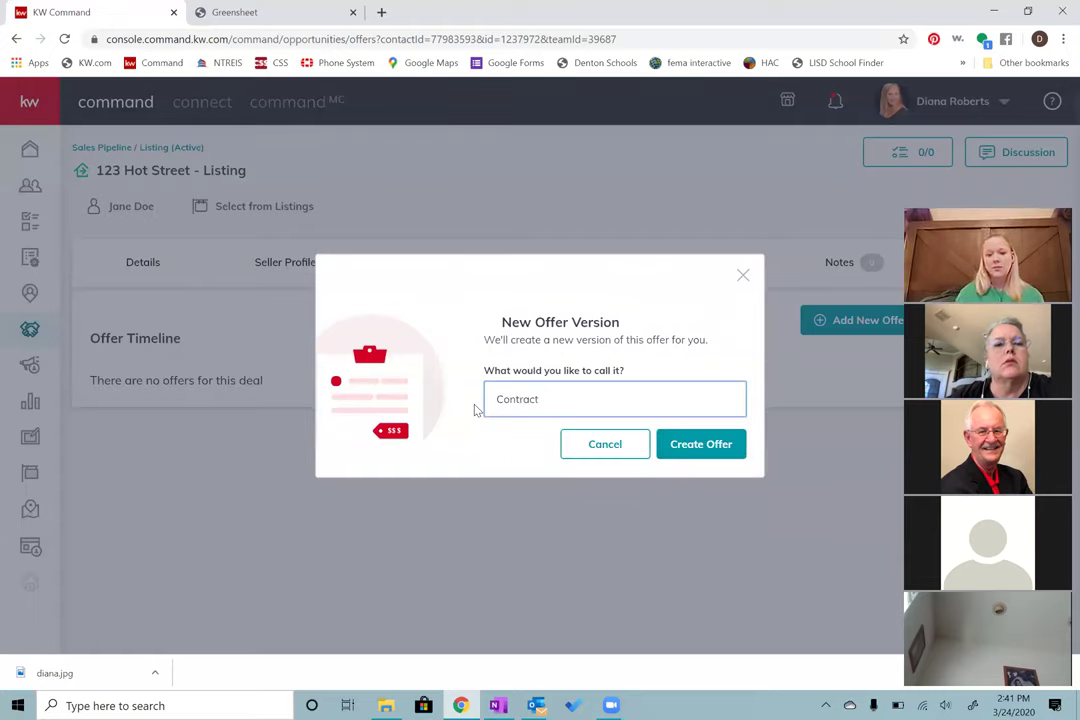
pyautogui.click(716, 444)
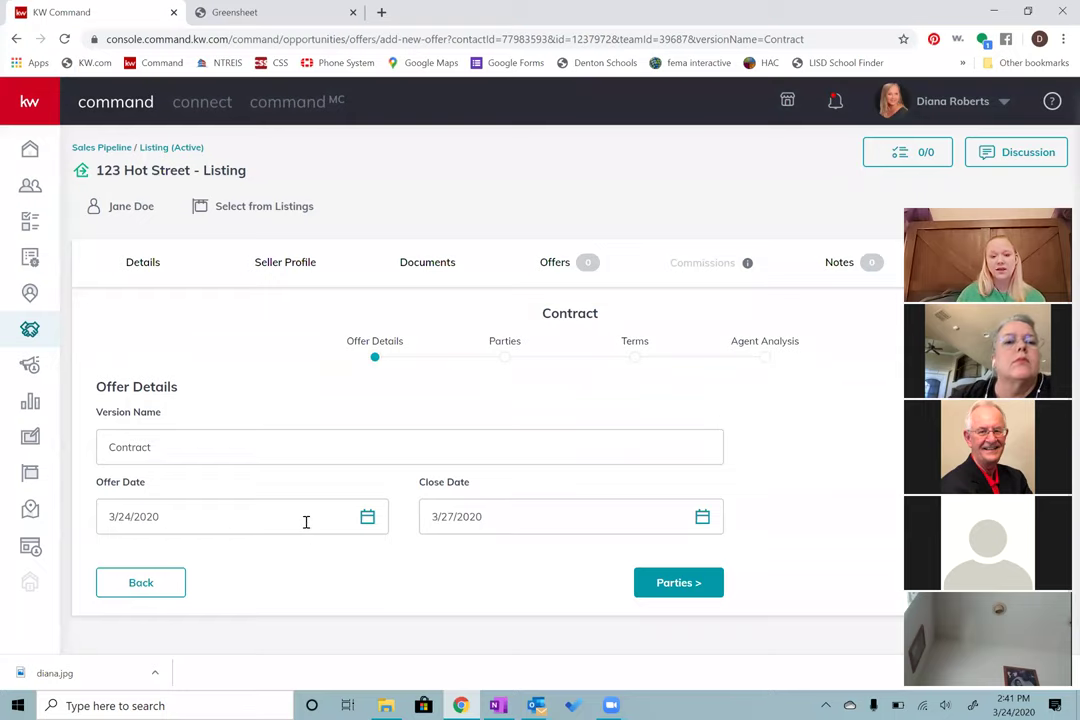
# Step: Set the Contract offer's dates to 3/1/2020 offer and 3/31/2020 close, then advance
pyautogui.click(368, 519)
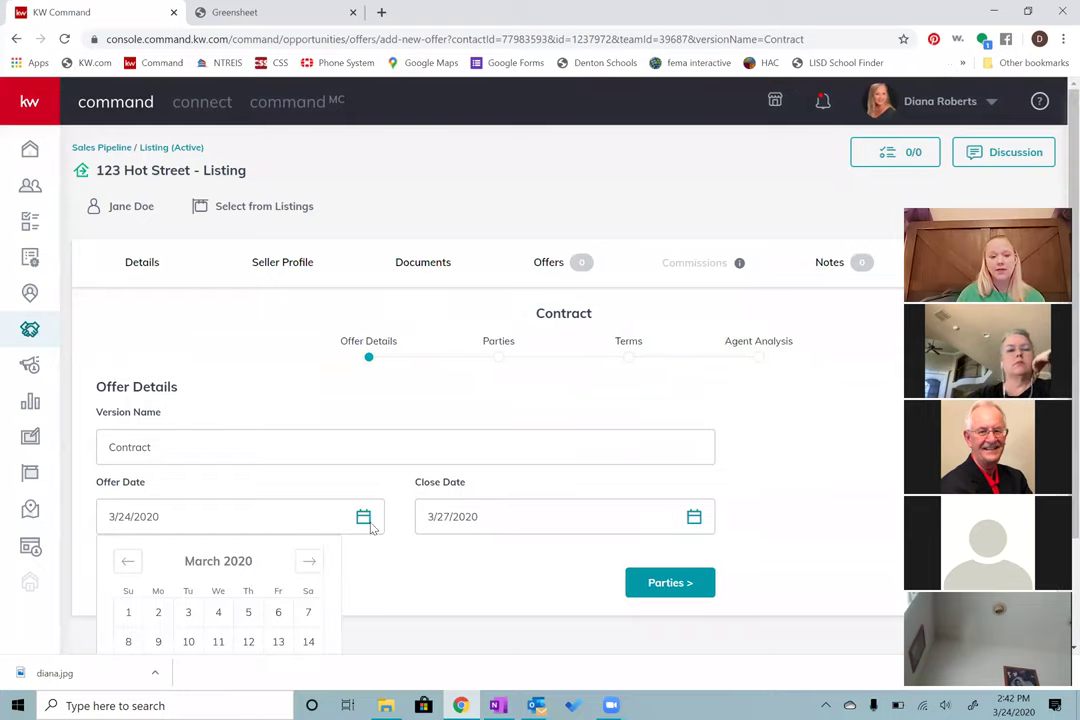
pyautogui.click(128, 614)
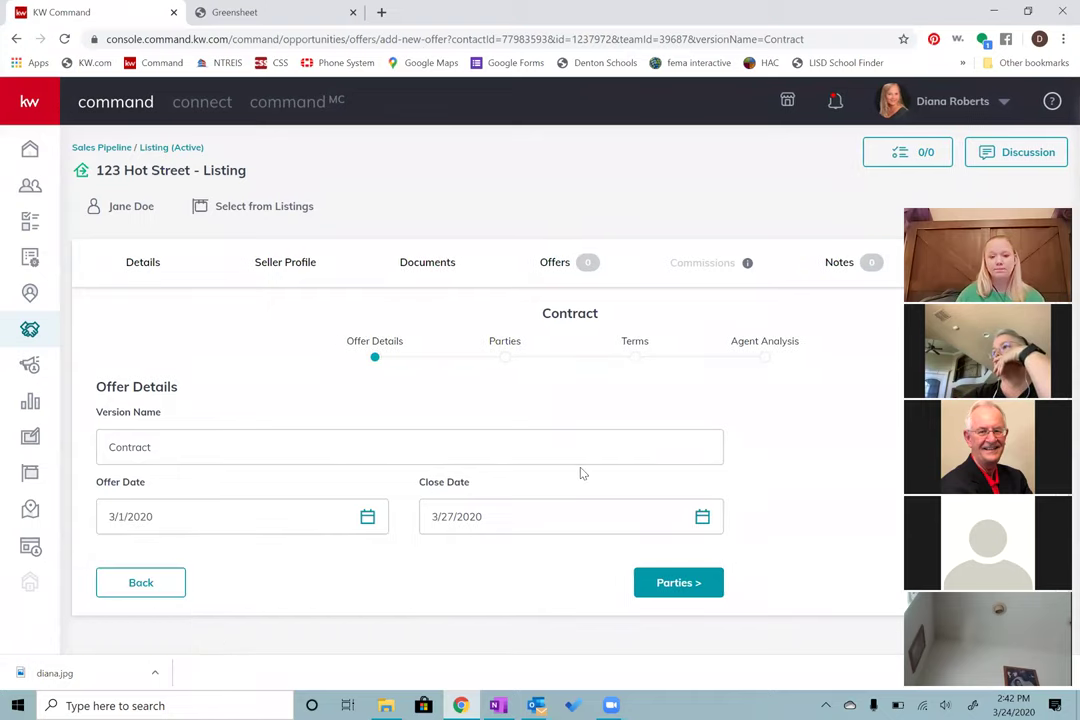
pyautogui.click(532, 518)
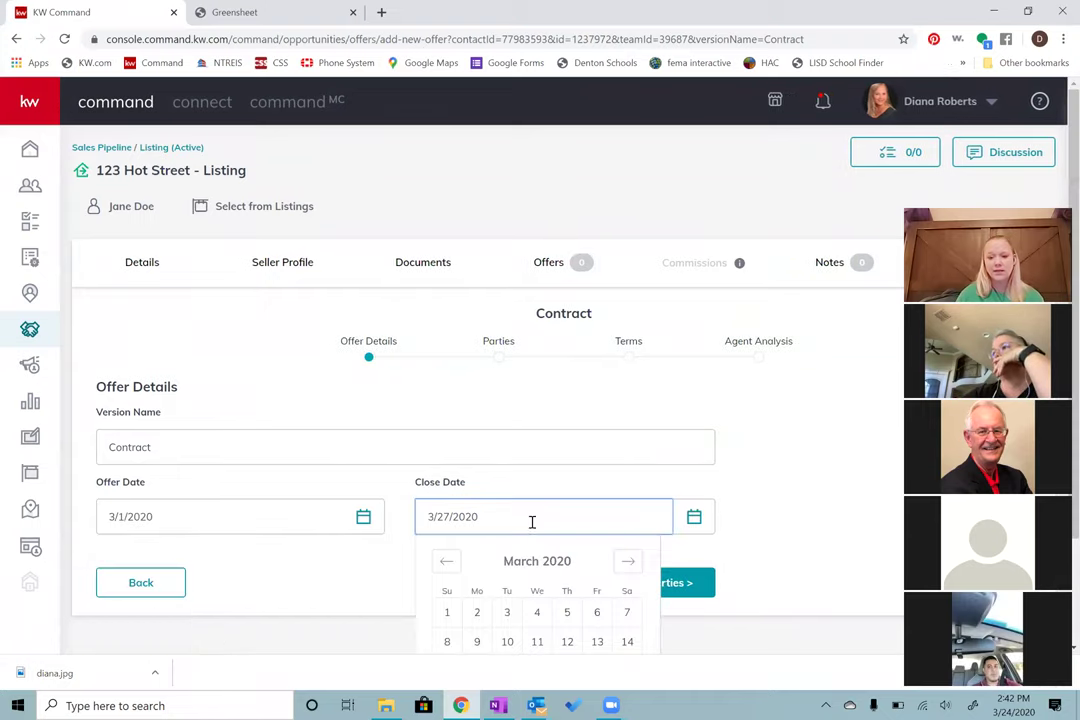
pyautogui.scroll(-1, 535, 580)
pyautogui.scroll(-1, 550, 590)
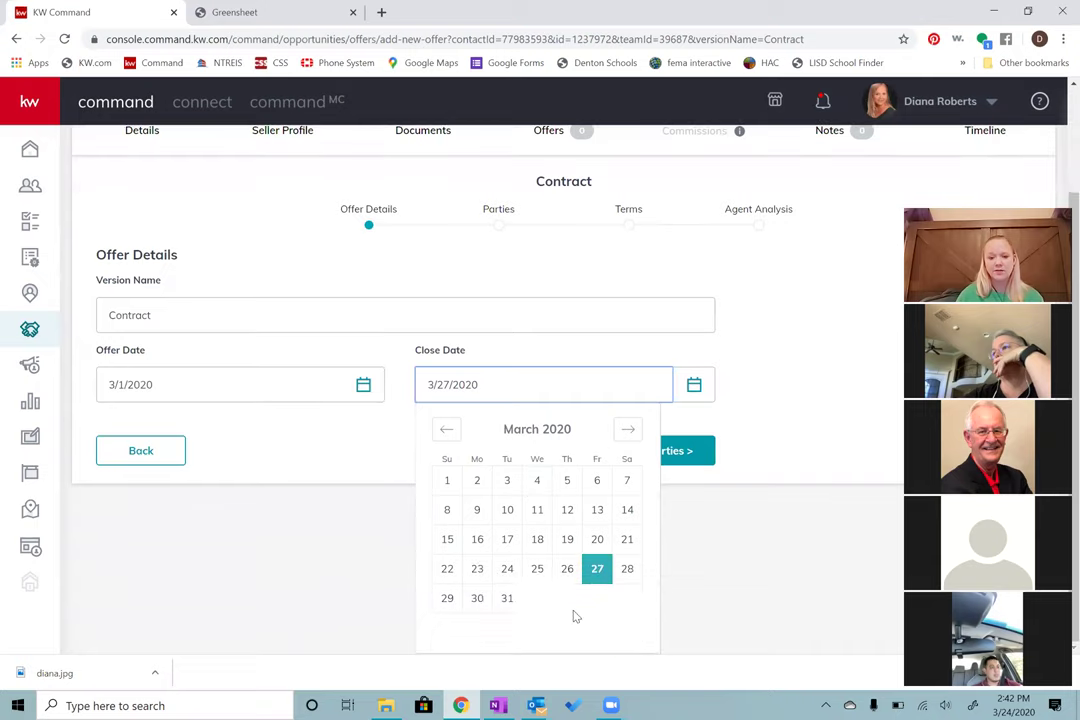
pyautogui.click(512, 603)
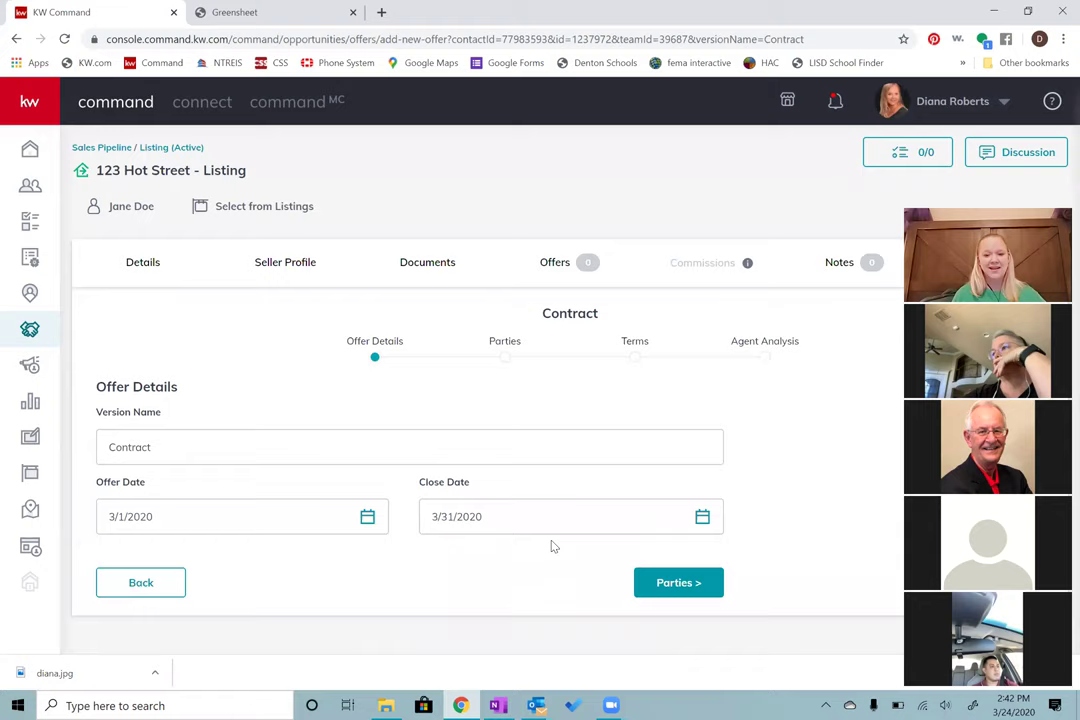
pyautogui.click(681, 588)
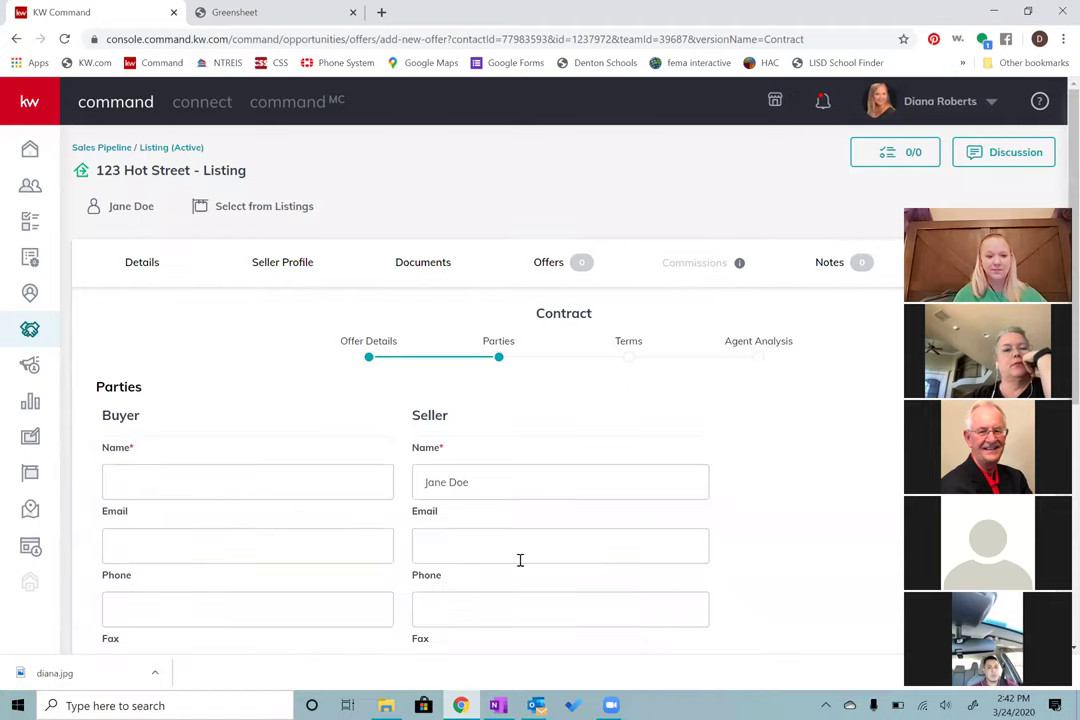
# Step: Enter the buyer's full name in the Buyer Name field
pyautogui.click(292, 488)
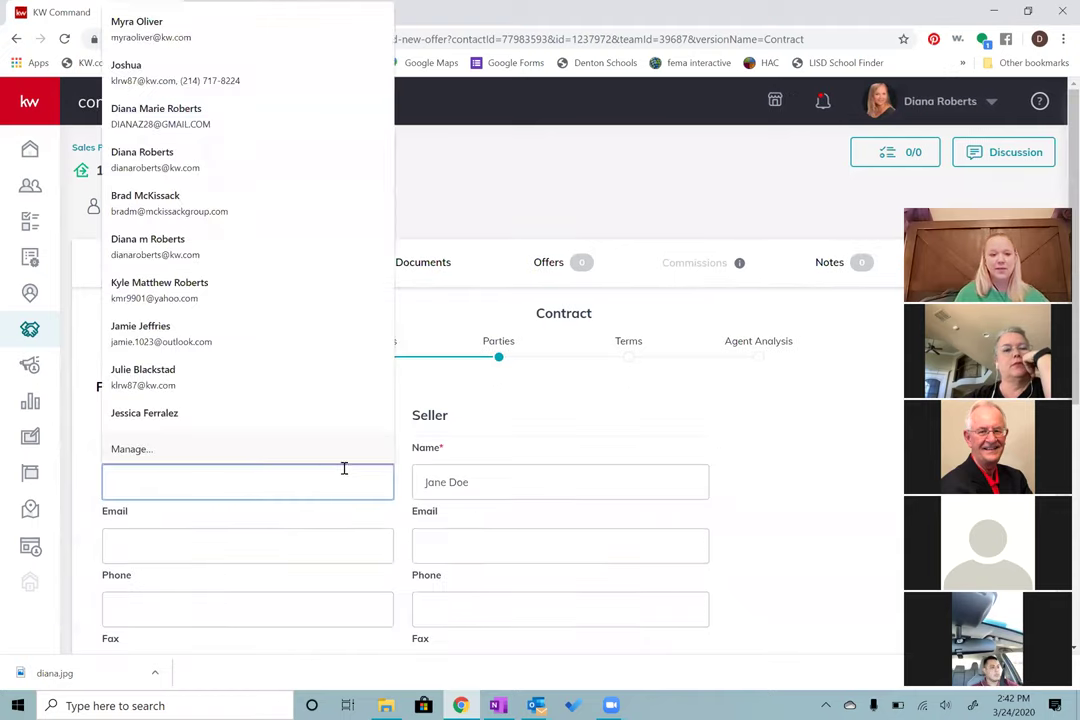
pyautogui.write('John D')
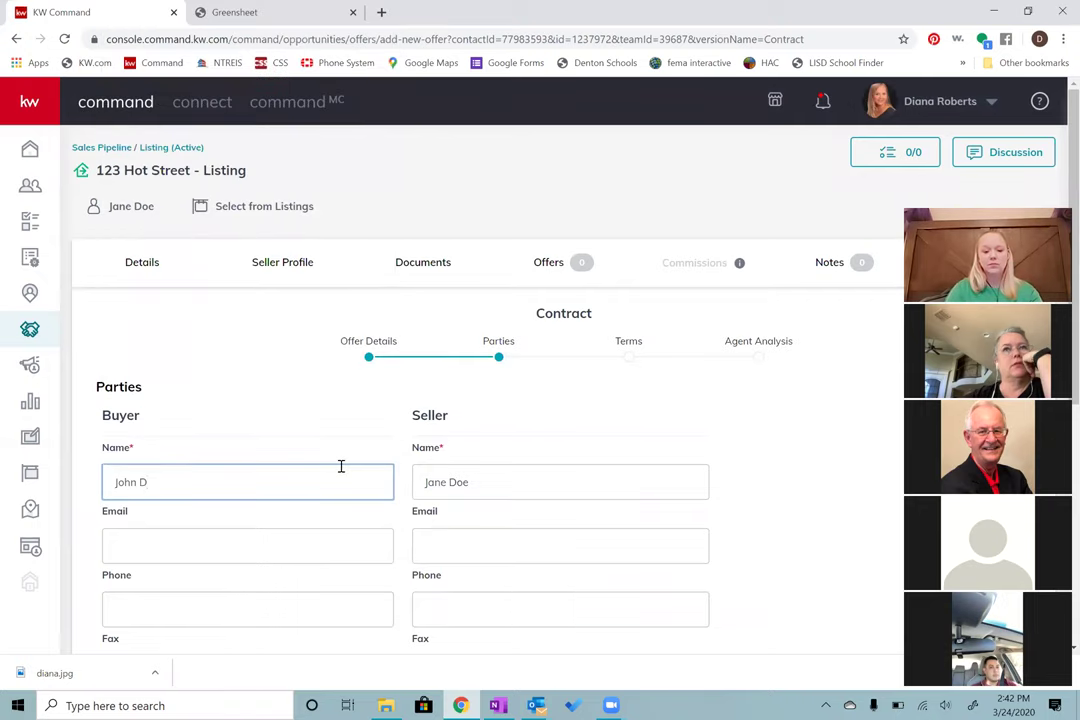
pyautogui.write('oe')
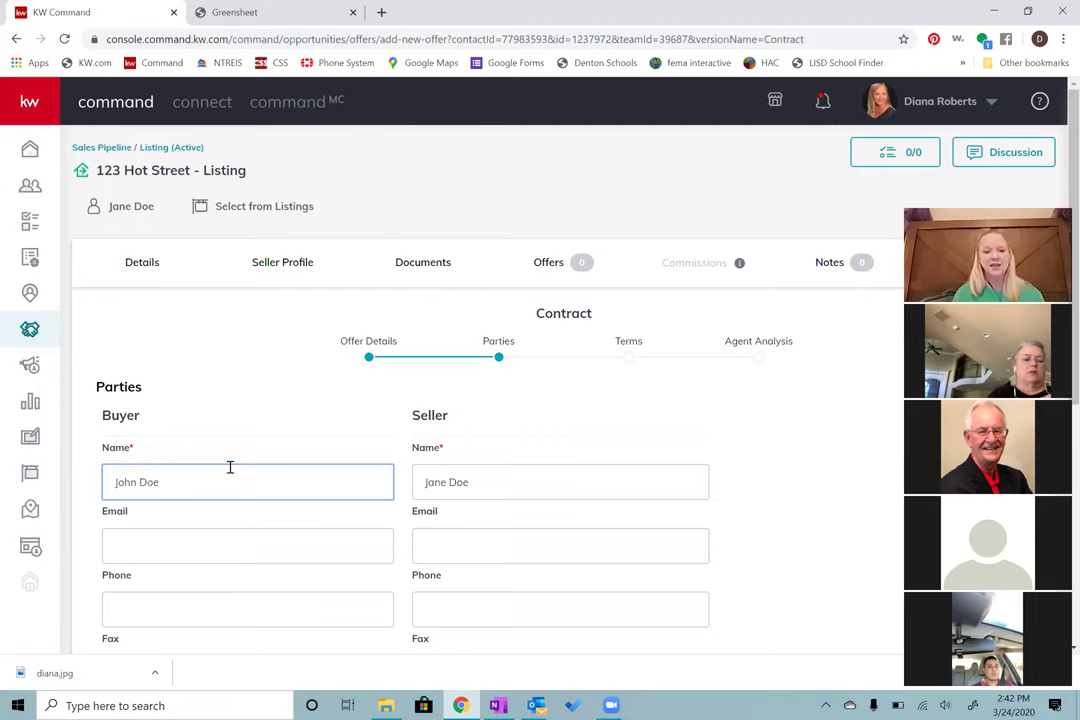
pyautogui.scroll(-3, 235, 465)
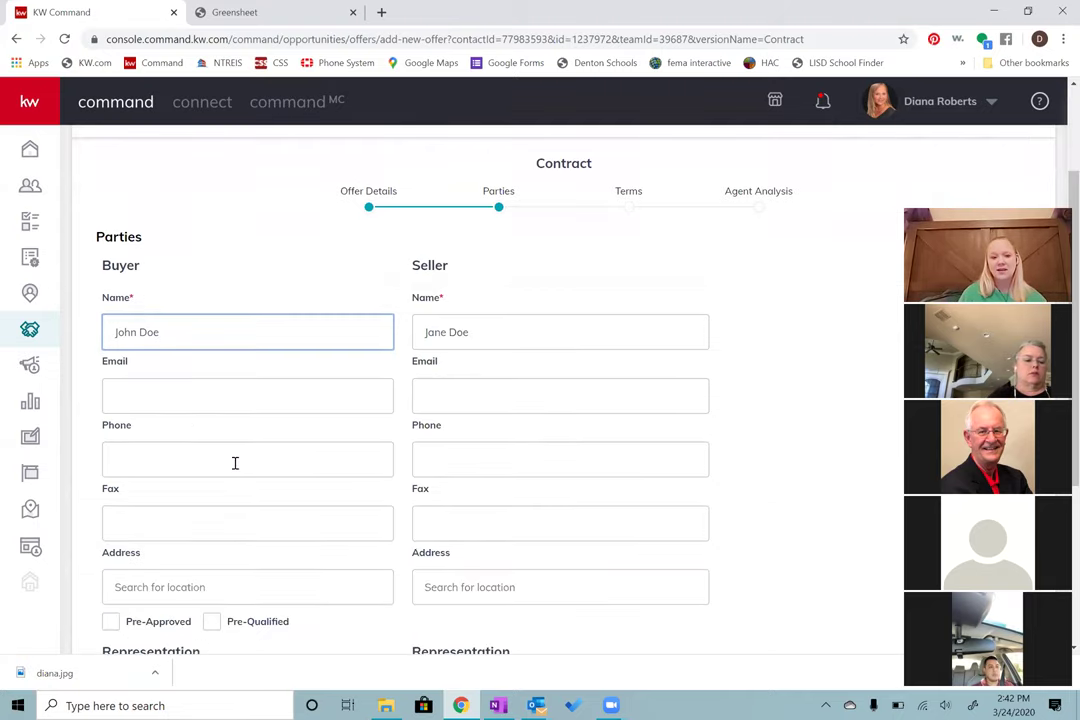
pyautogui.scroll(-1, 235, 463)
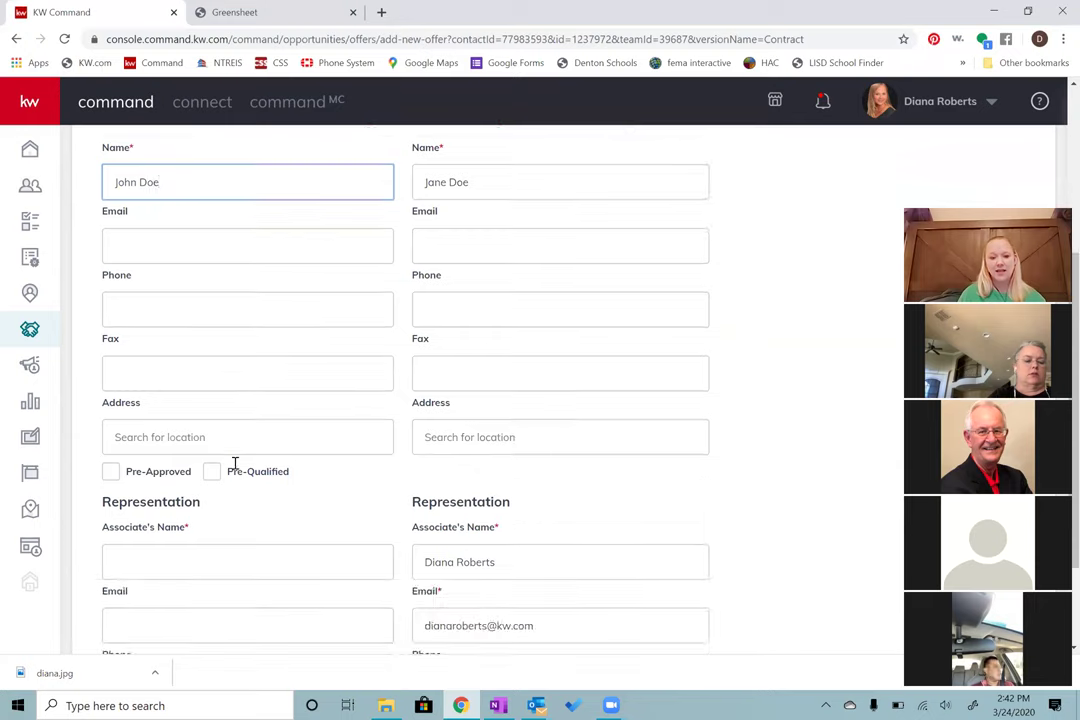
pyautogui.scroll(-2, 236, 468)
pyautogui.scroll(-1, 235, 450)
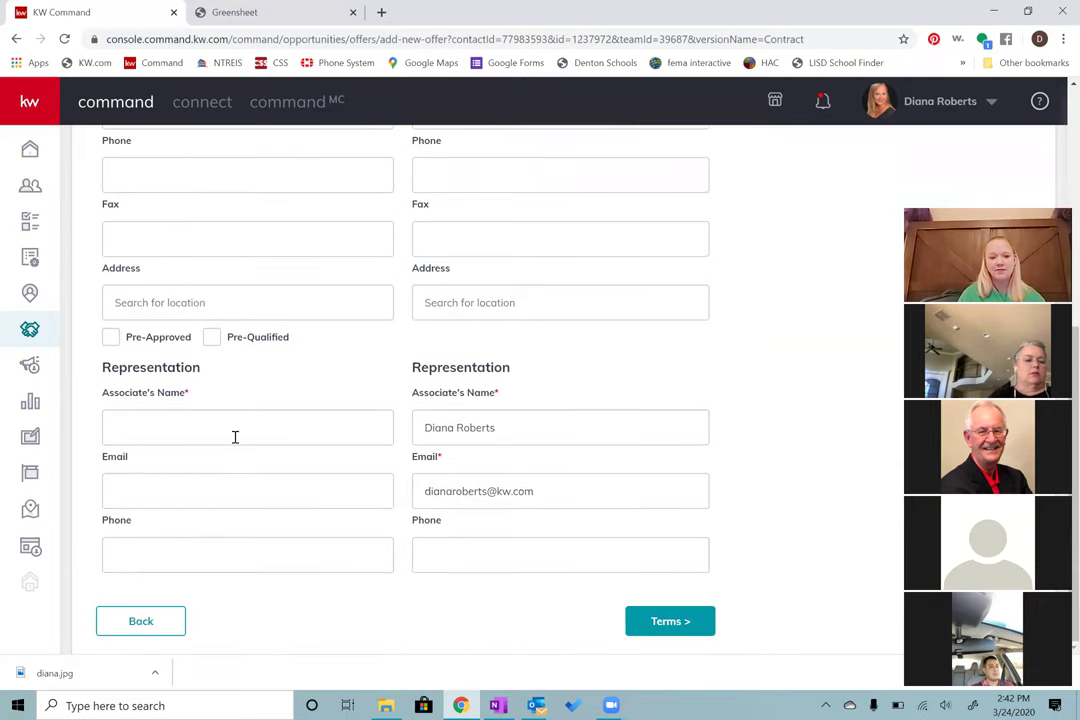
# Step: Choose the suggested agent as the buyer's associate and advance to Terms
pyautogui.click(240, 436)
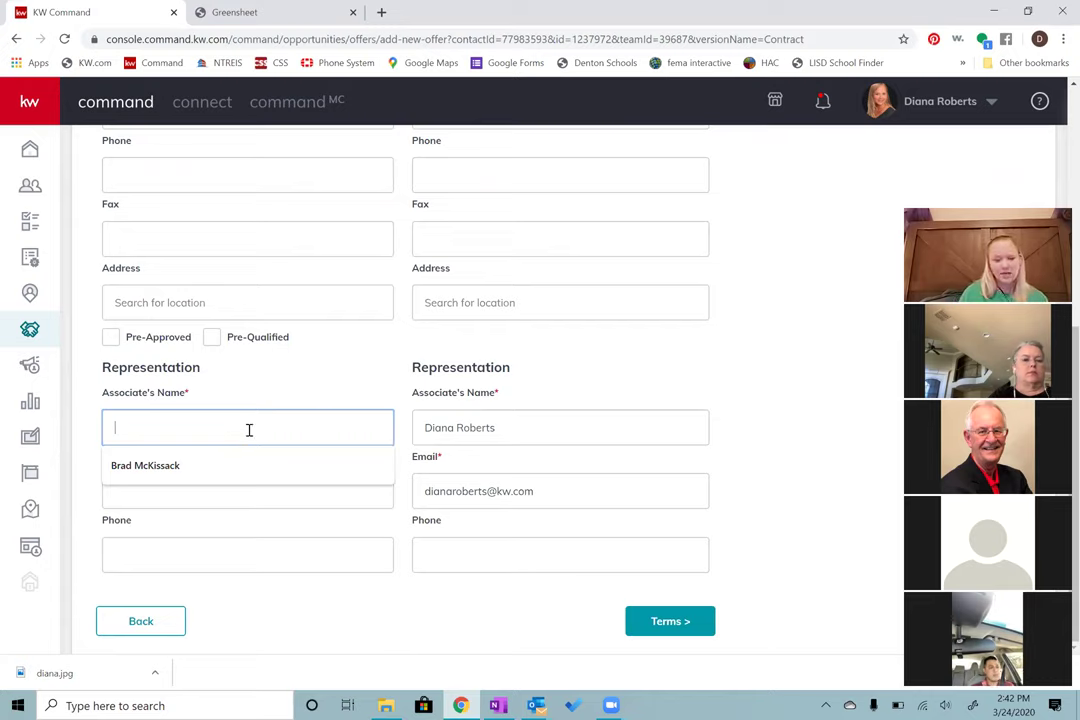
pyautogui.click(171, 466)
pyautogui.click(178, 469)
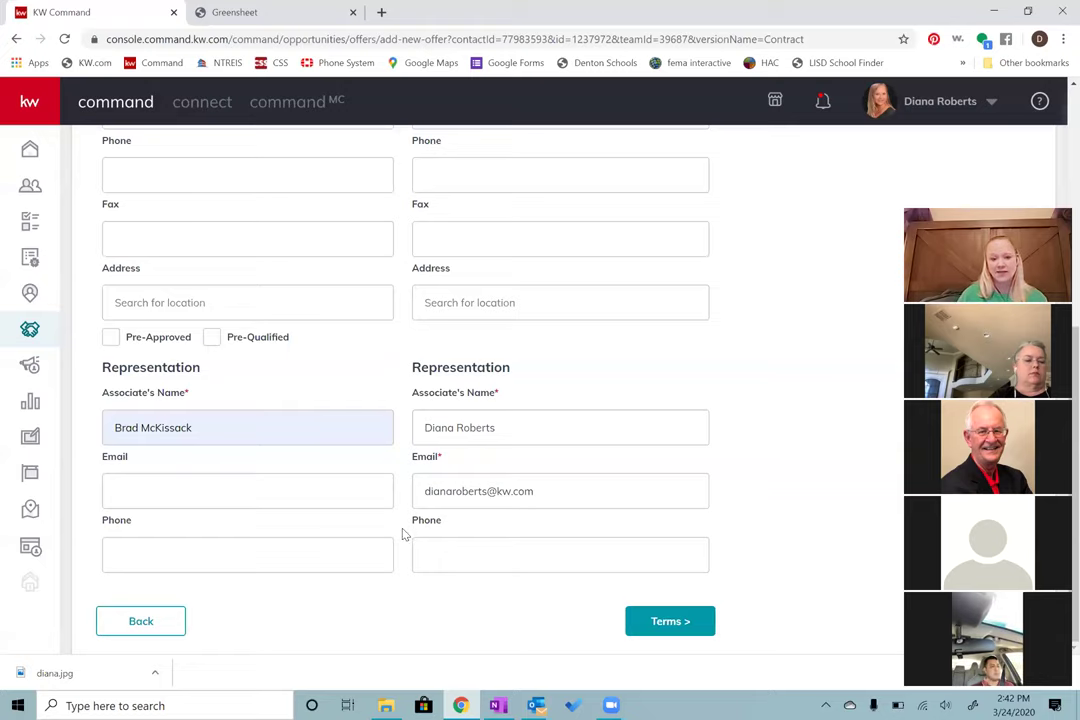
pyautogui.click(665, 621)
pyautogui.scroll(3, 627, 513)
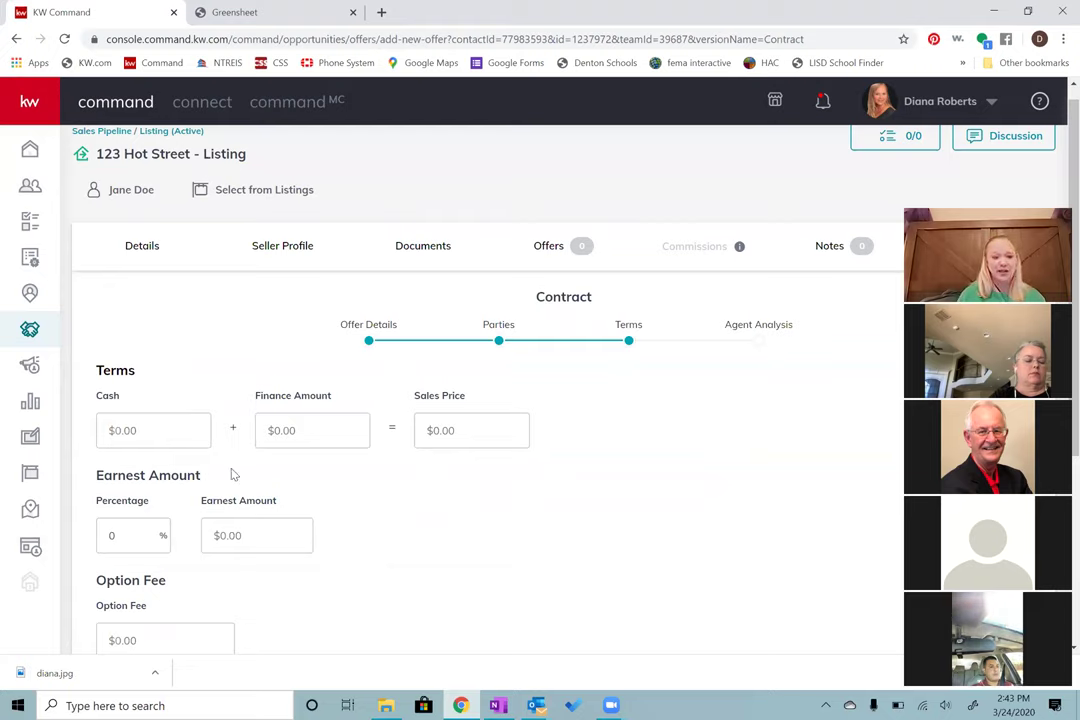
# Step: Enter $10,000 cash and $90,000 finance amount, making a $100,000 sales price
pyautogui.click(192, 430)
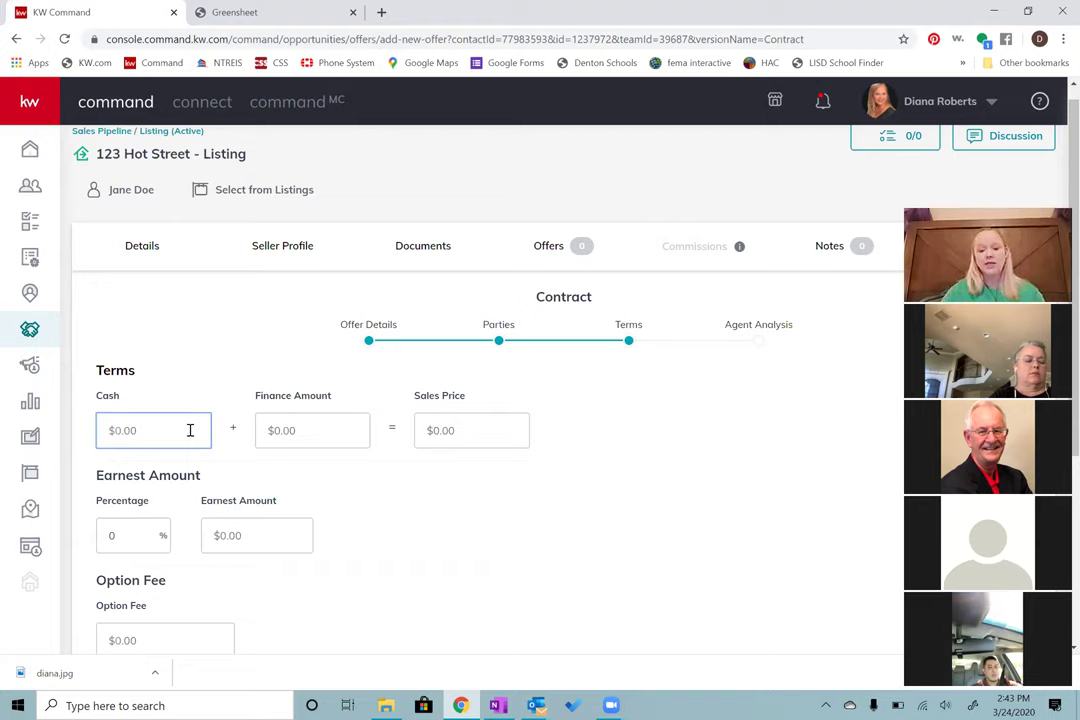
pyautogui.write('10,00')
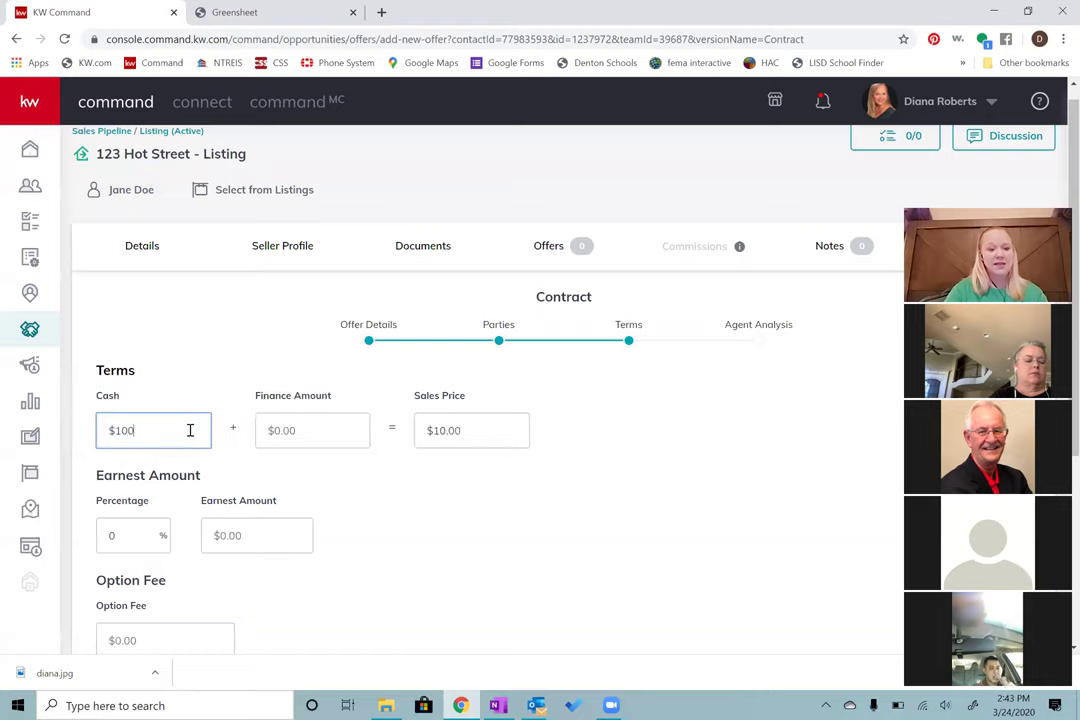
pyautogui.write('0')
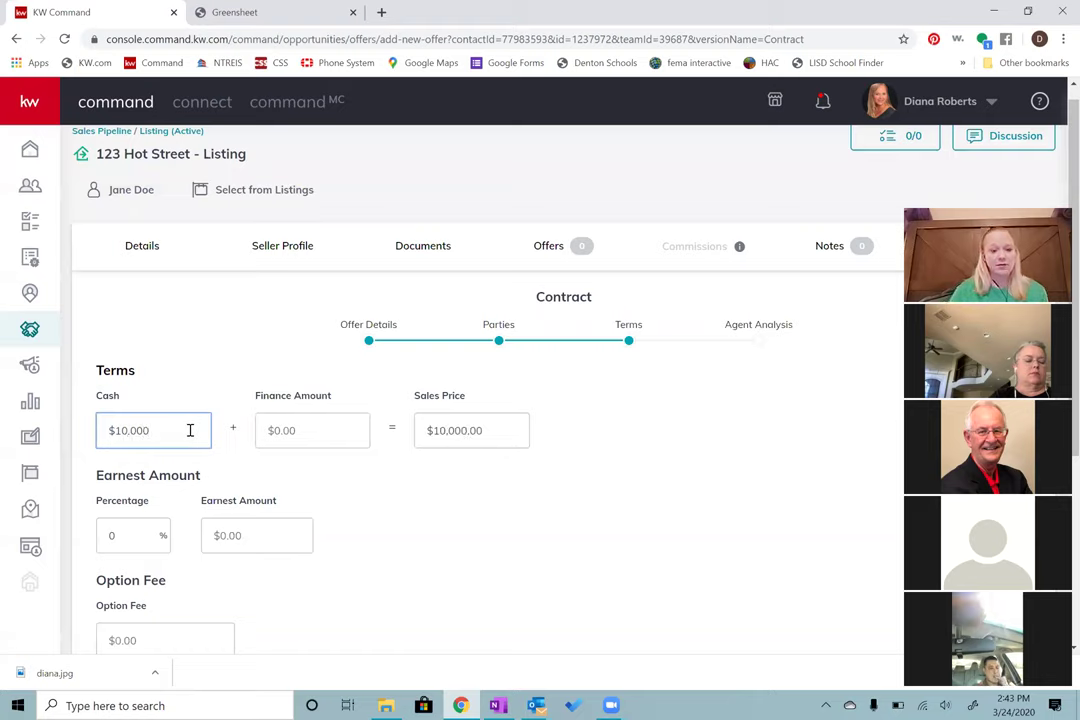
pyautogui.click(356, 402)
pyautogui.click(313, 436)
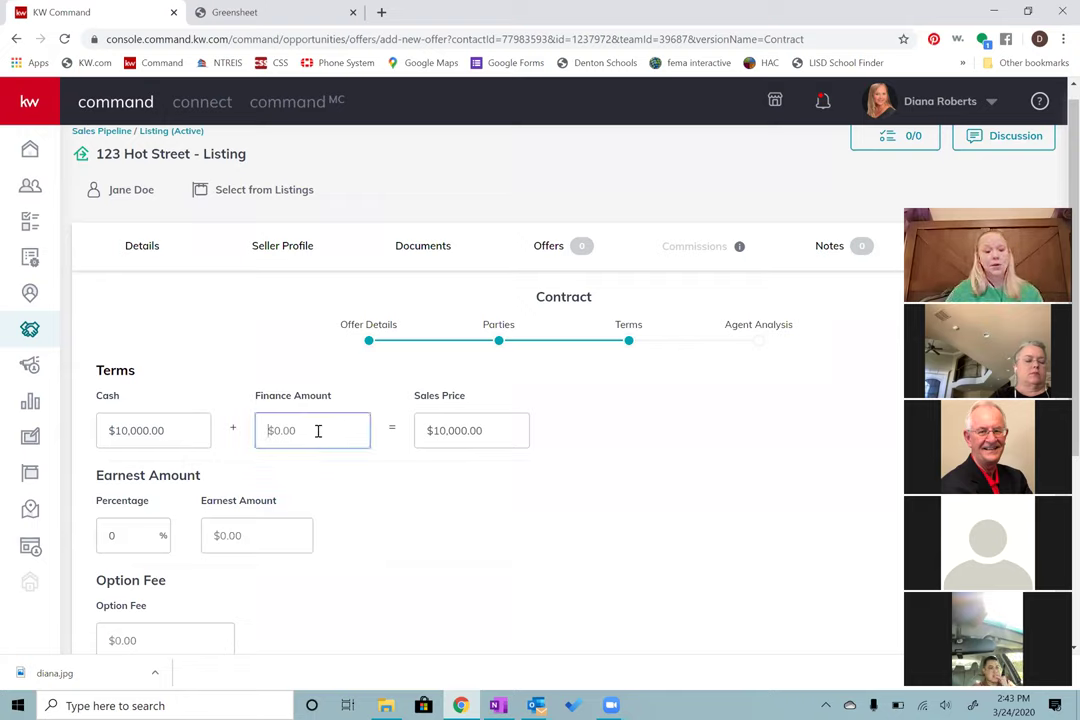
pyautogui.write('900000')
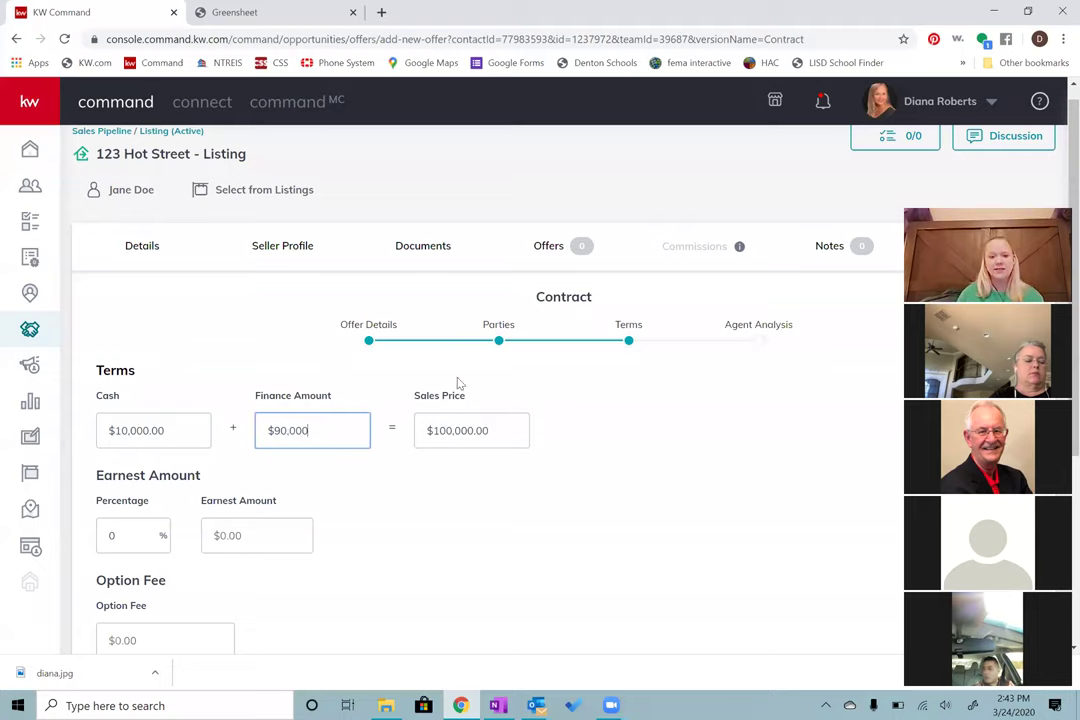
pyautogui.click(590, 466)
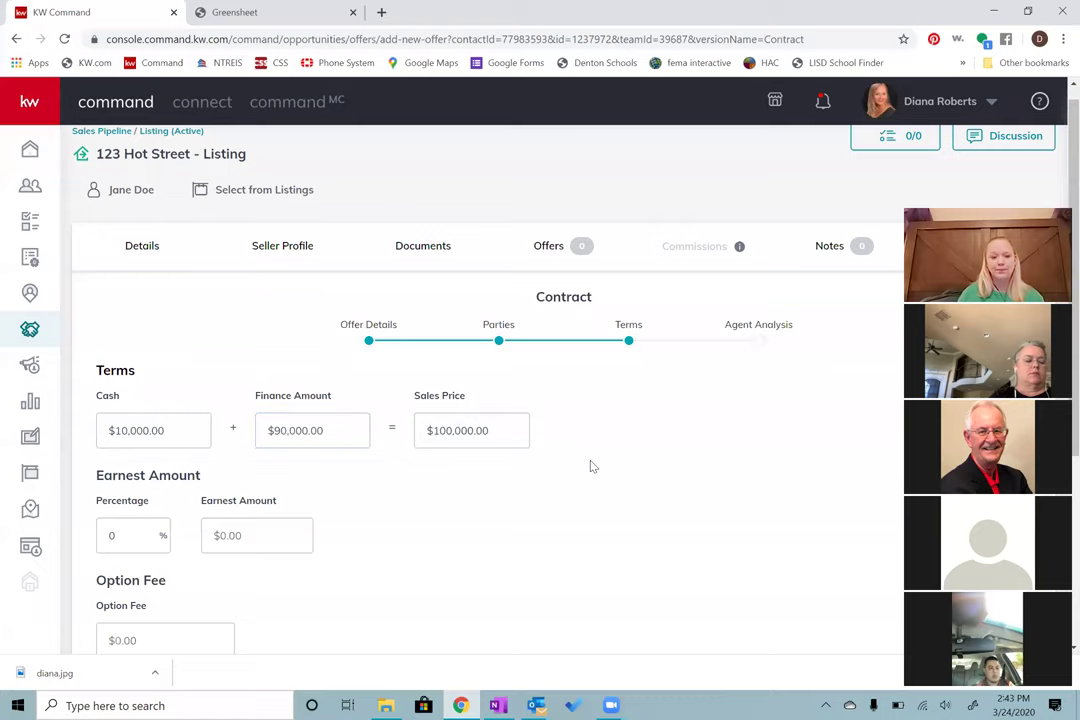
# Step: Set the earnest money percentage to 1%, giving $1,000.00
pyautogui.scroll(-1, 590, 466)
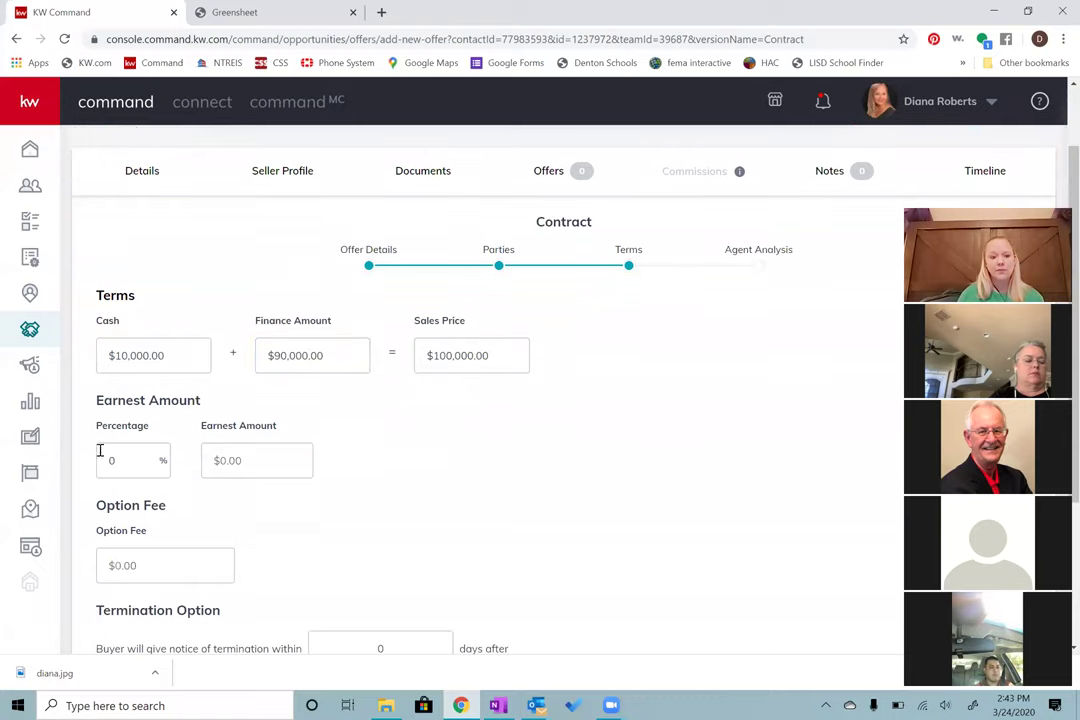
pyautogui.click(141, 465)
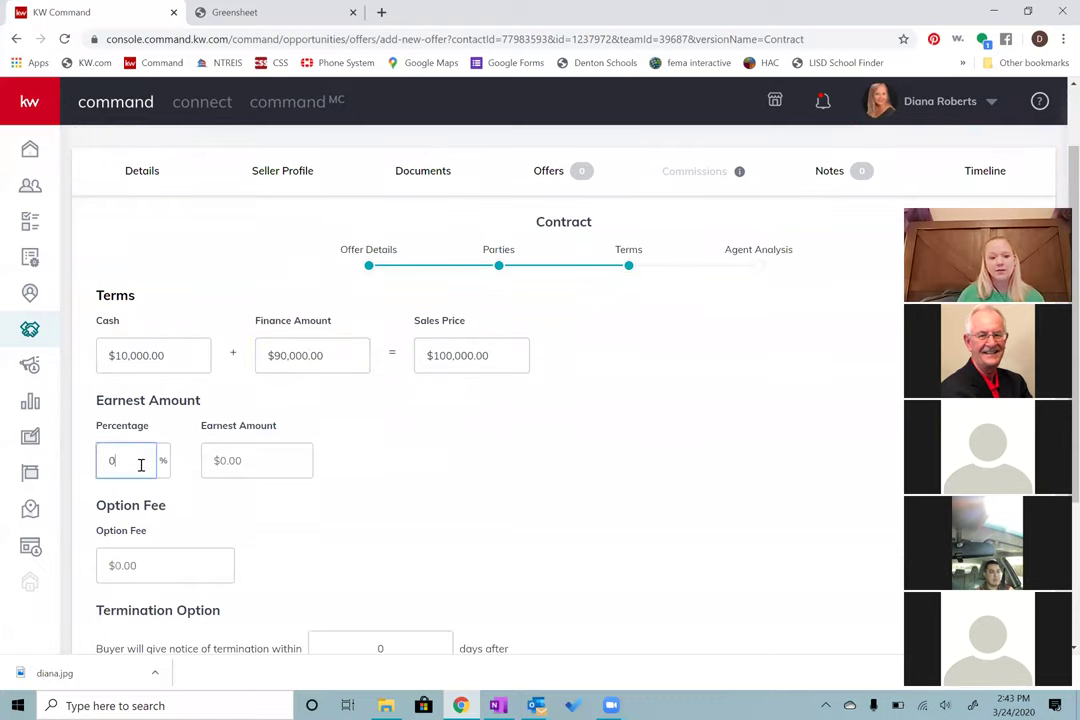
pyautogui.press('BackSpace')
pyautogui.write('1')
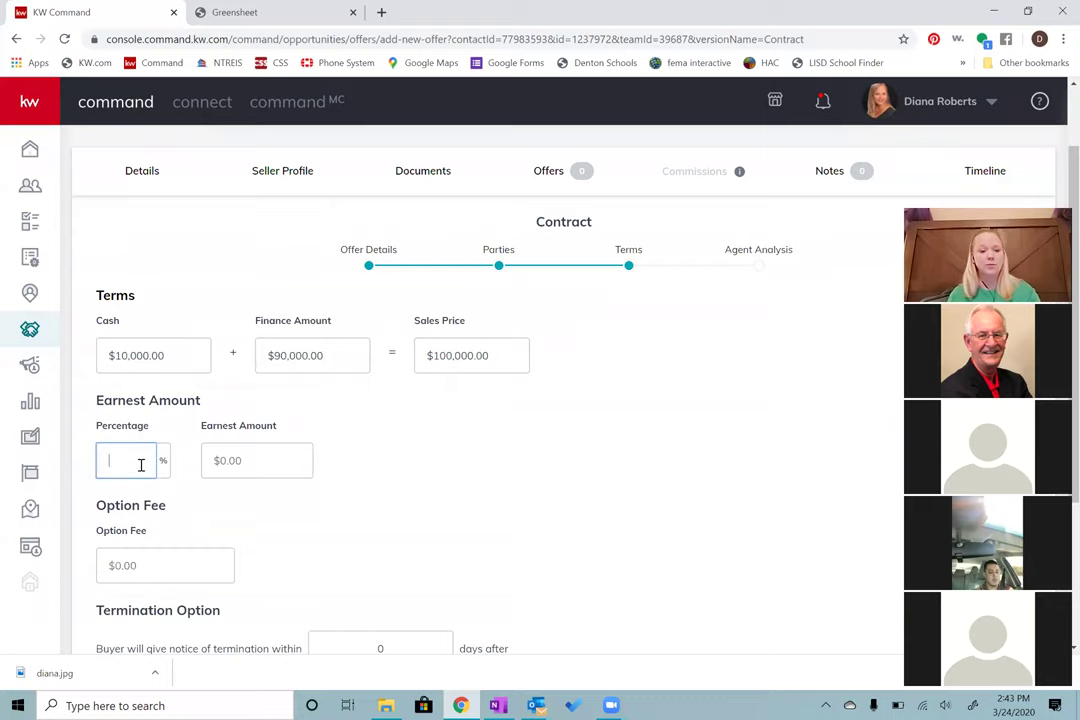
pyautogui.click(312, 496)
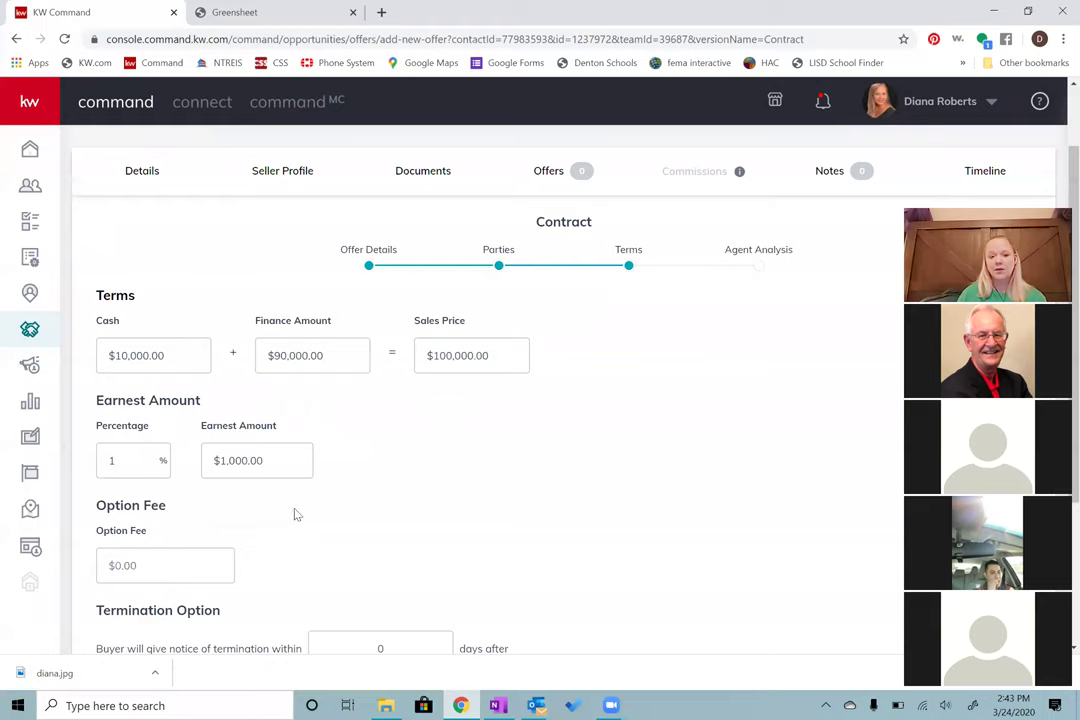
# Step: Set a $100.00 option fee and proceed to the Agent Analysis step
pyautogui.scroll(-2, 370, 494)
pyautogui.click(176, 416)
pyautogui.write('100')
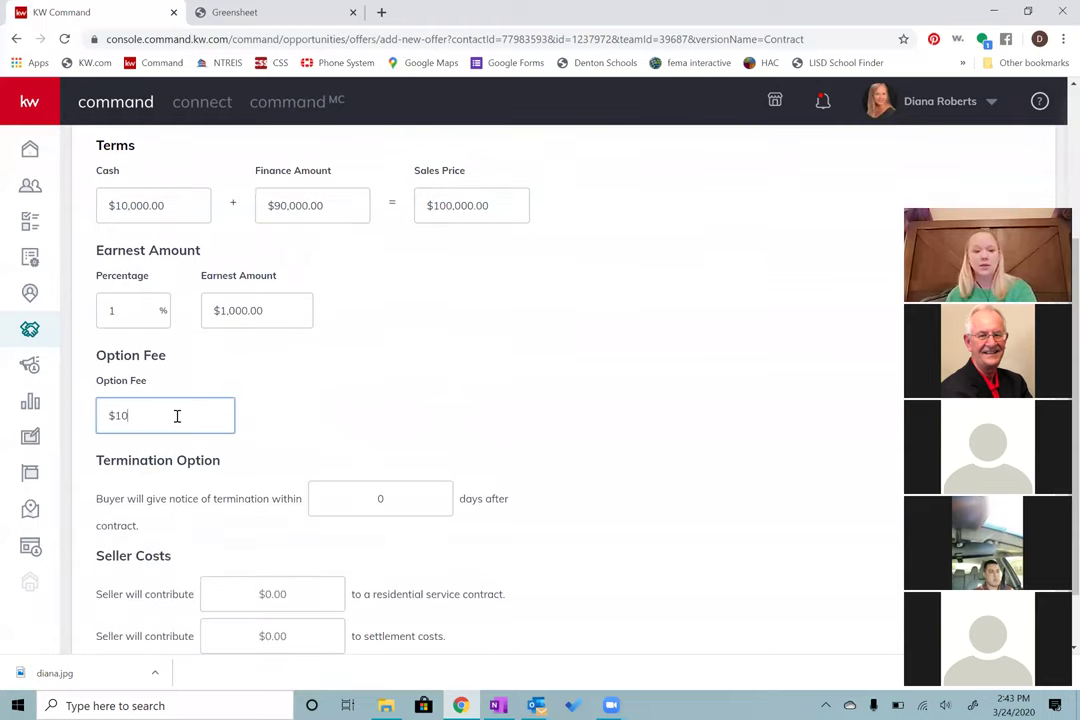
pyautogui.click(361, 405)
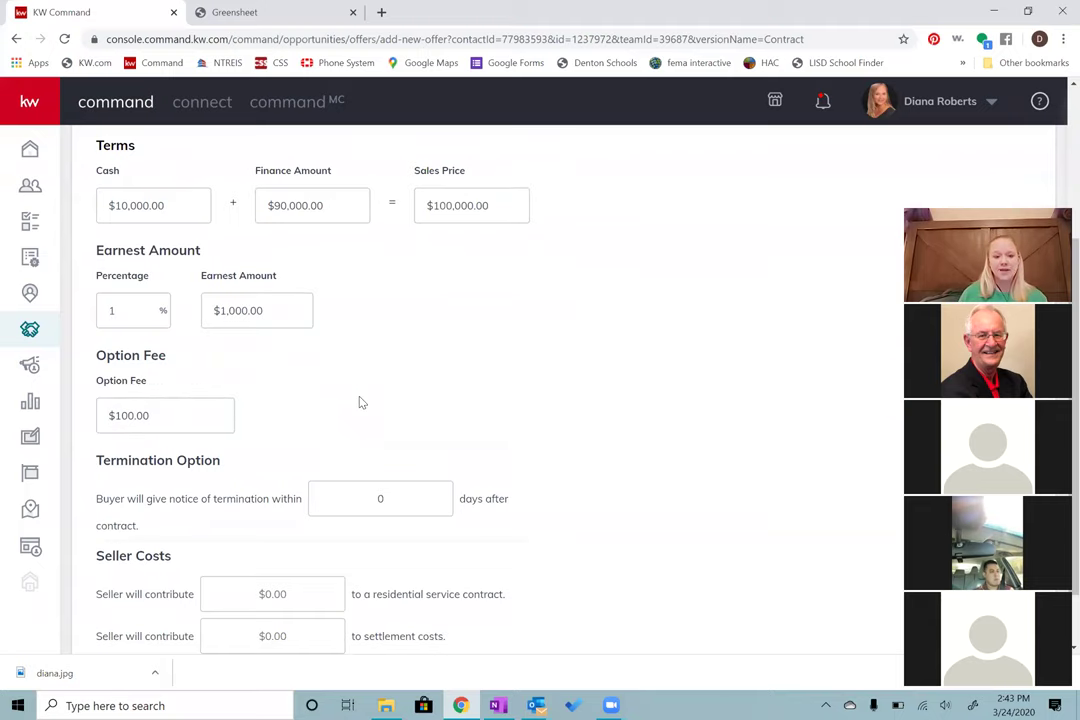
pyautogui.scroll(-1, 361, 406)
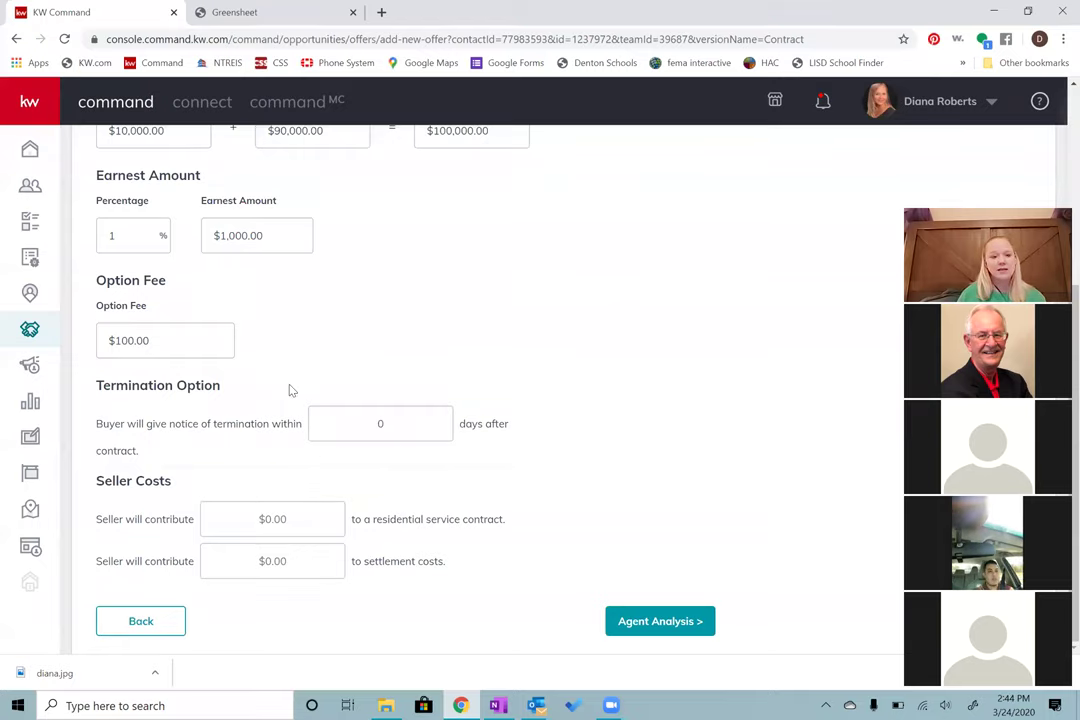
pyautogui.scroll(2, 345, 410)
pyautogui.scroll(-2, 400, 405)
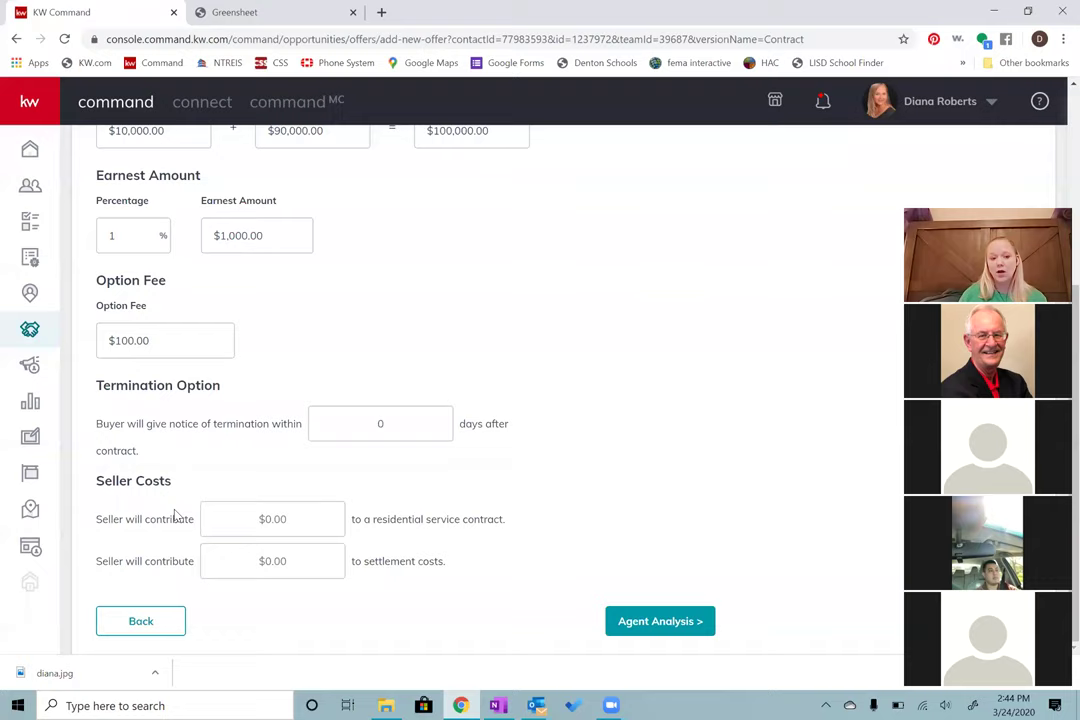
pyautogui.click(654, 624)
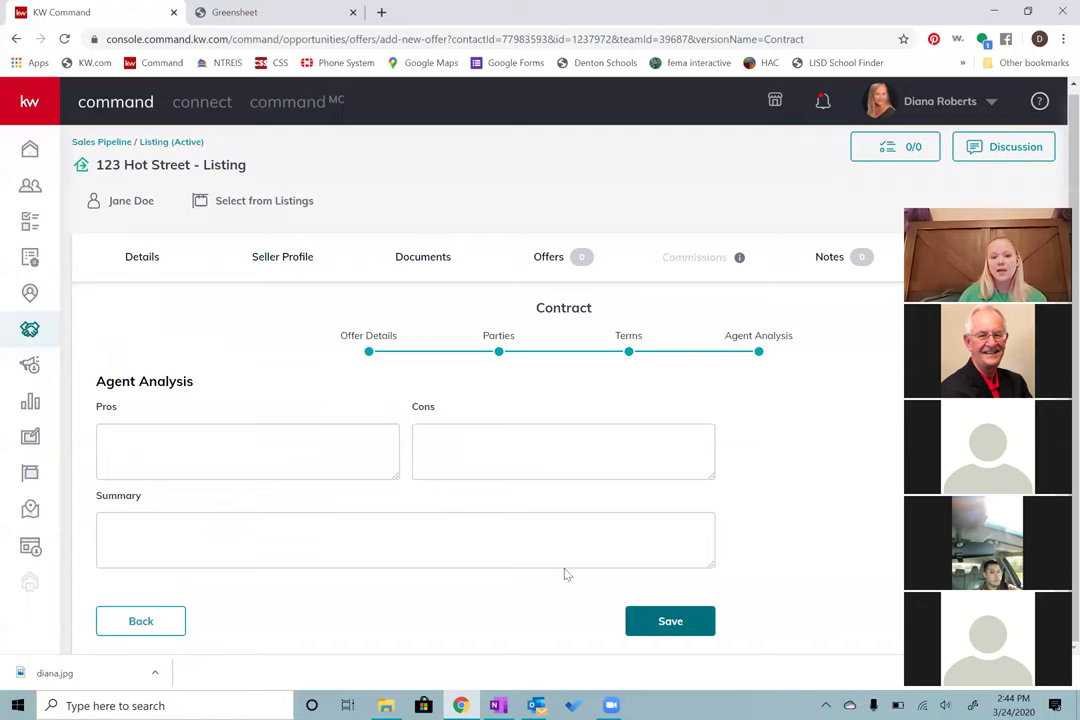
# Step: Go through the Agent Analysis Pros, Cons and Summary boxes, leaving all three empty
pyautogui.click(288, 468)
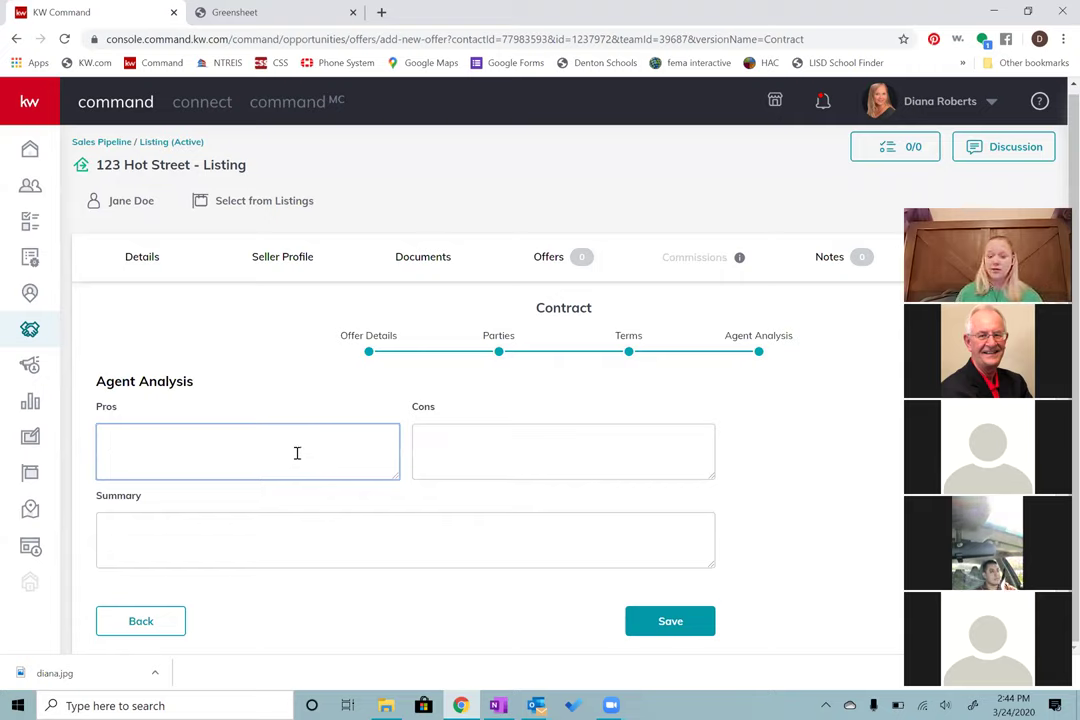
pyautogui.click(533, 458)
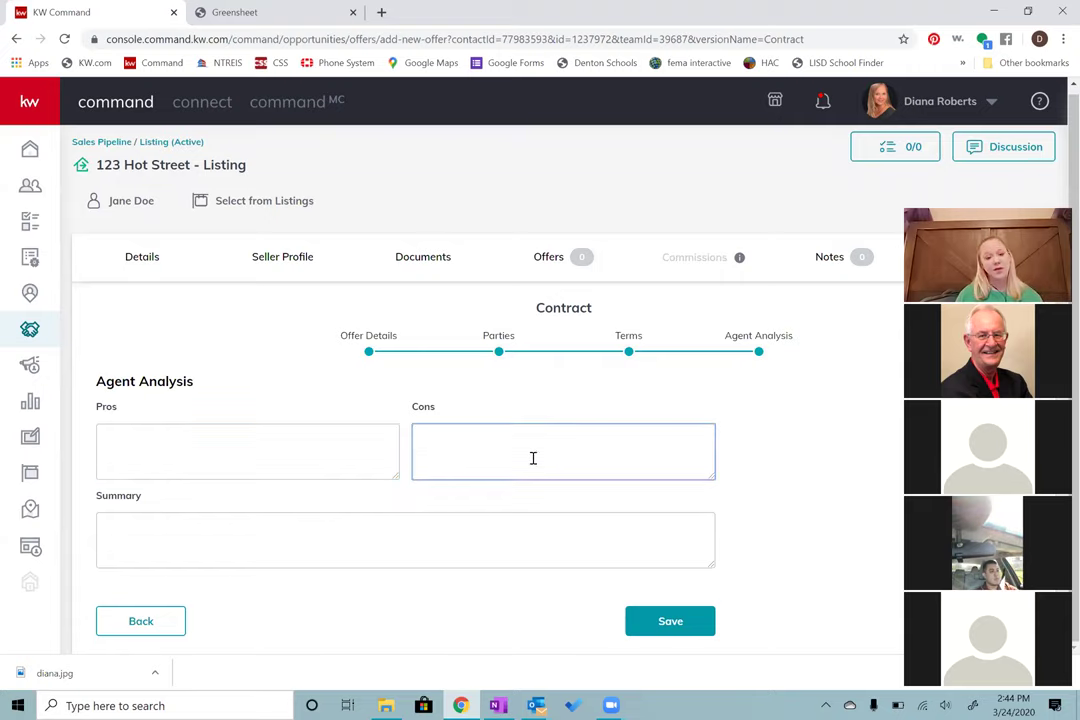
pyautogui.click(398, 540)
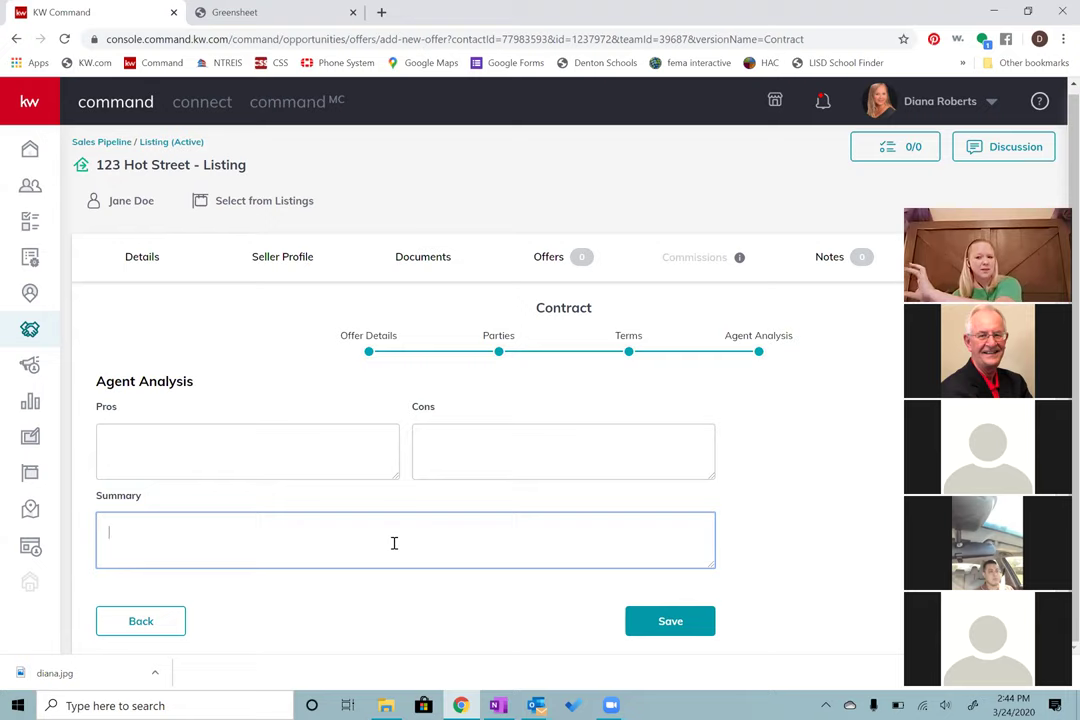
# Step: Save and accept the new offer, then bring up the listing's commission details
pyautogui.click(683, 625)
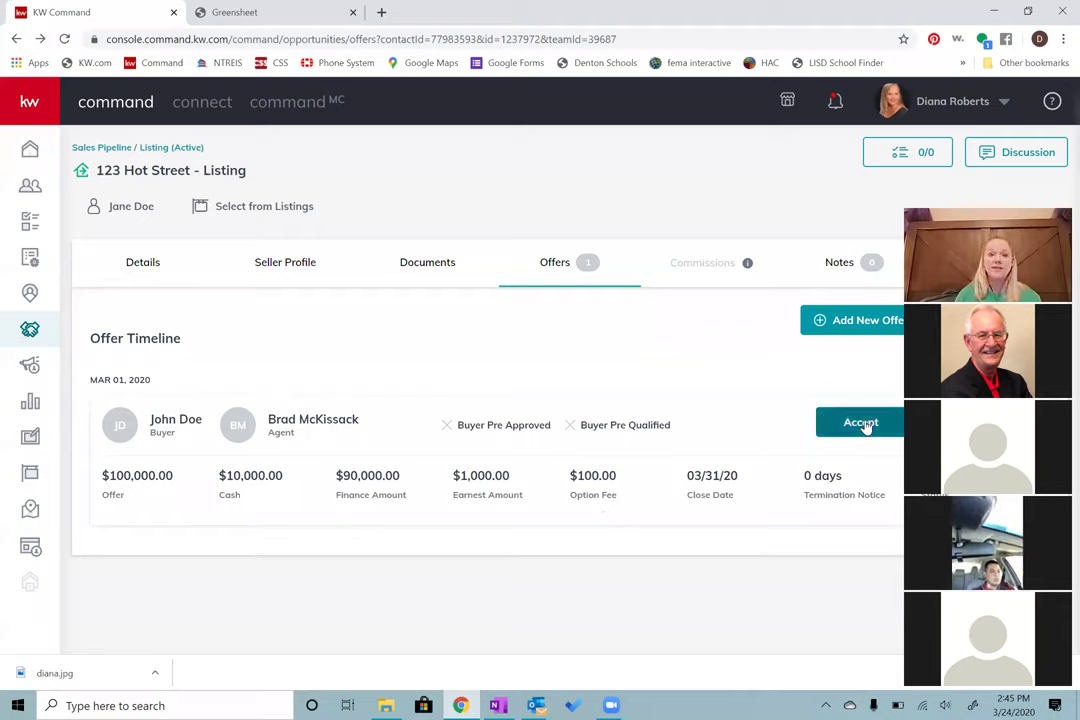
pyautogui.click(862, 423)
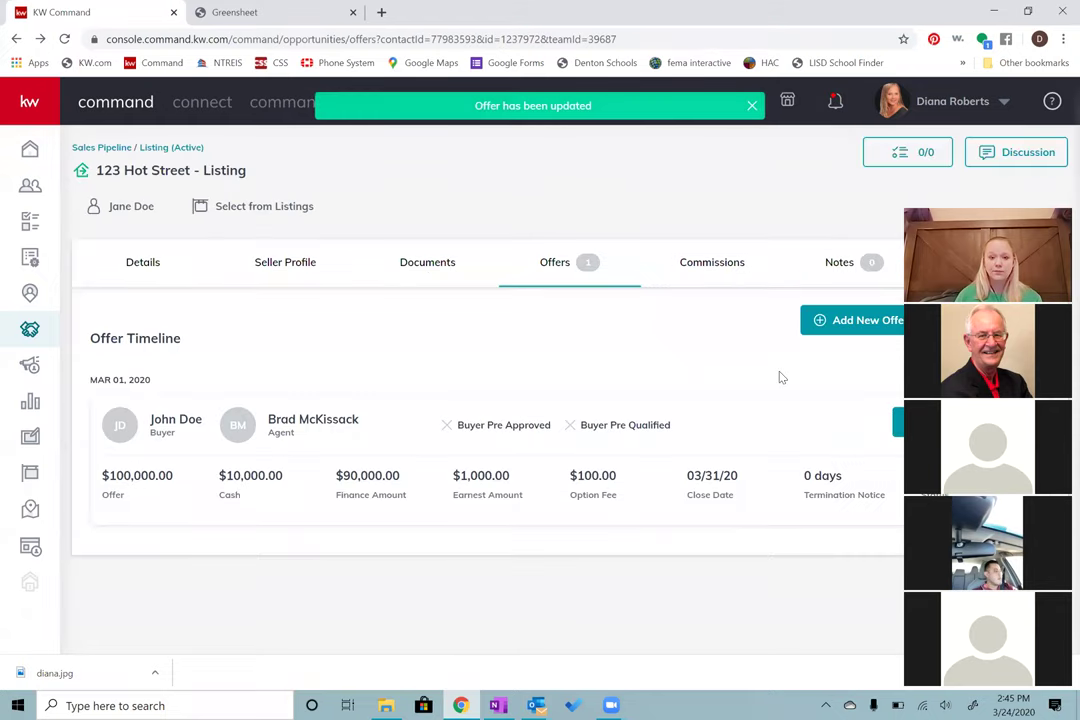
pyautogui.click(715, 279)
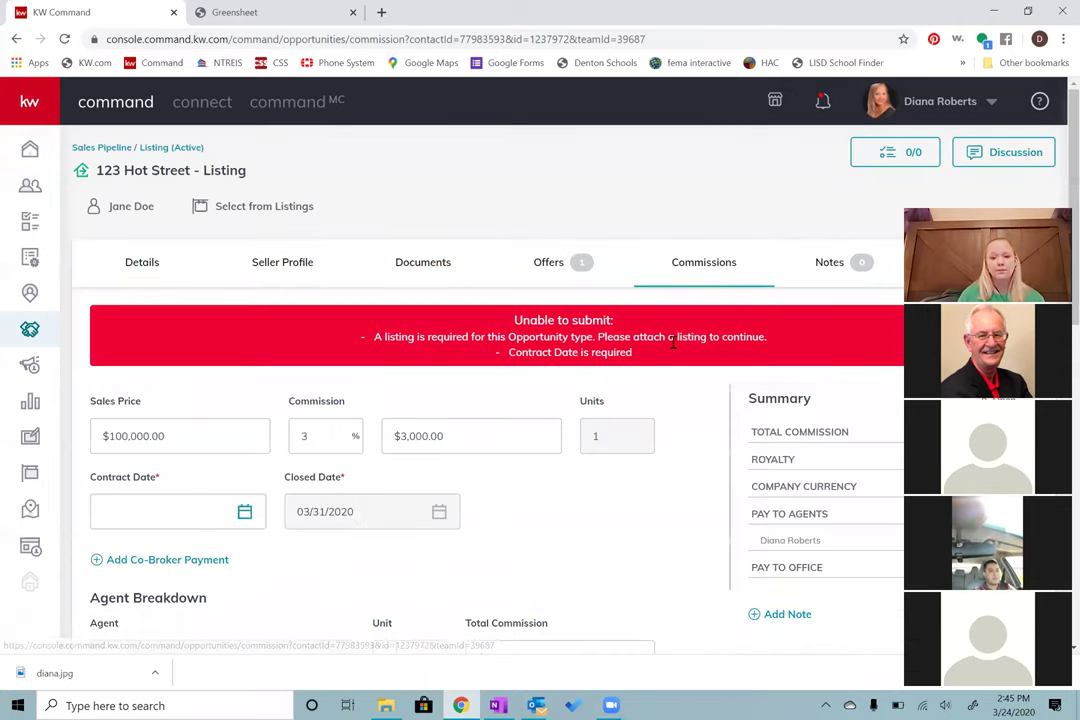
# Step: Set the Contract Date to March 1, 2020 from the calendar picker
pyautogui.scroll(-1, 668, 350)
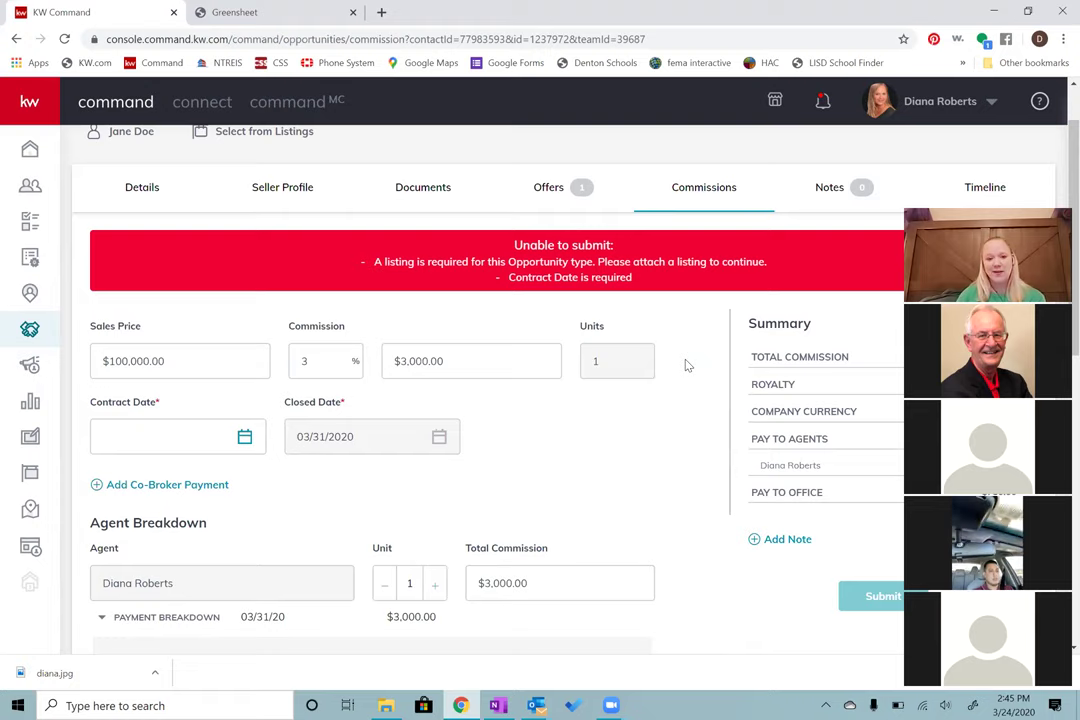
pyautogui.scroll(-1, 686, 365)
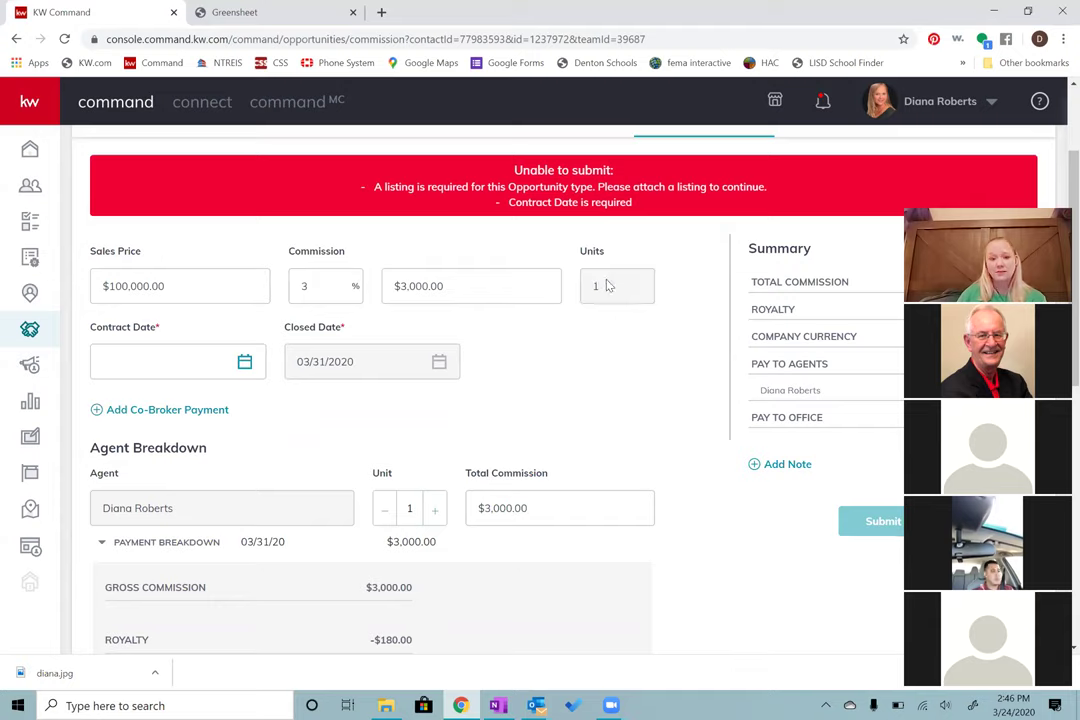
pyautogui.click(245, 363)
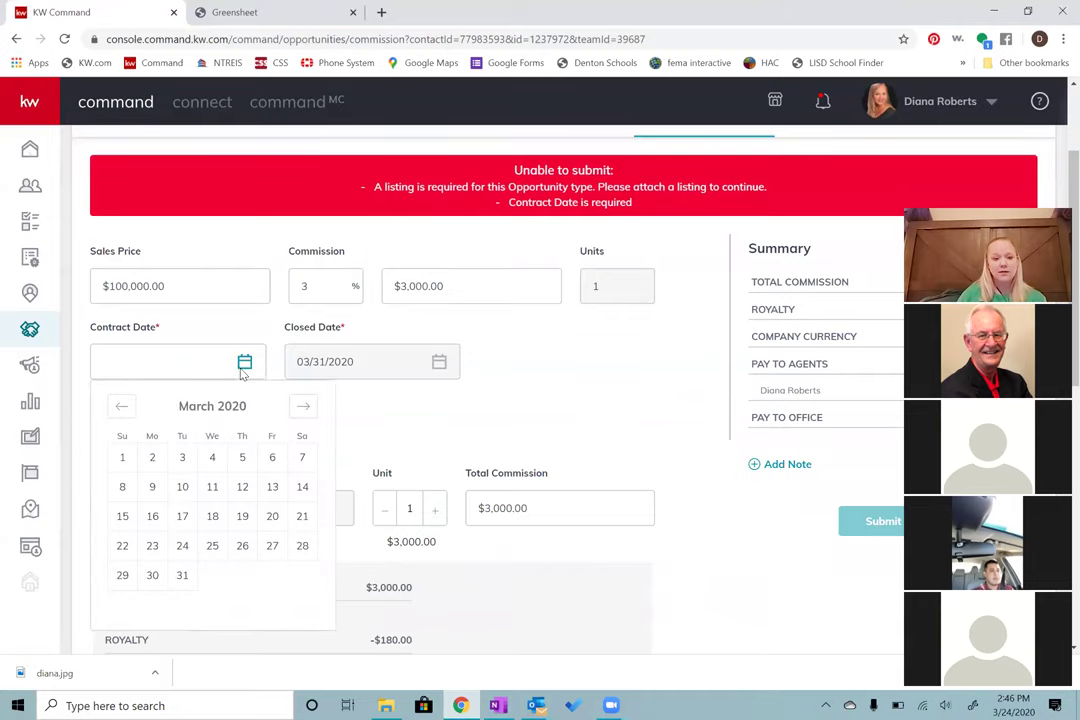
pyautogui.click(123, 459)
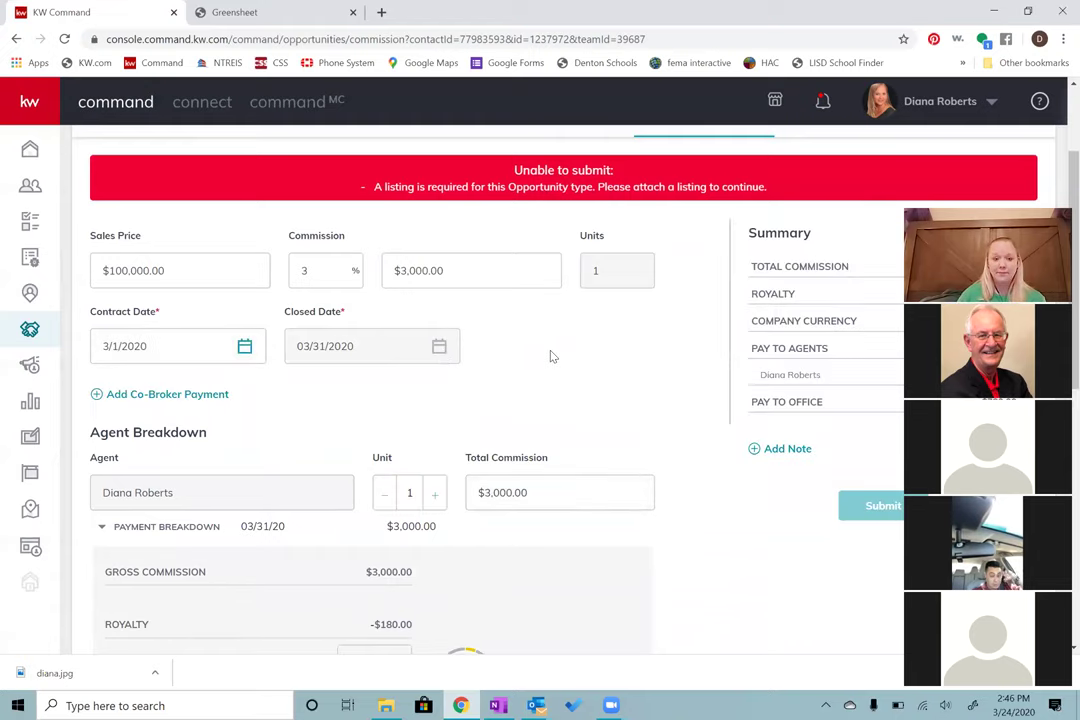
pyautogui.scroll(-1, 500, 350)
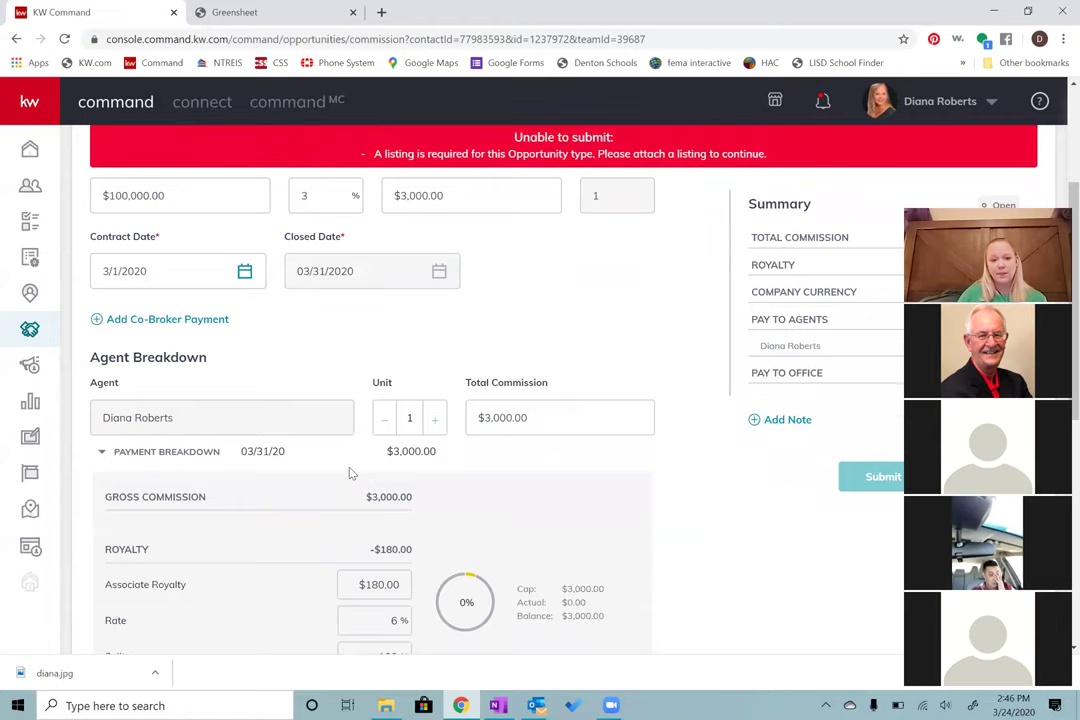
pyautogui.scroll(-1, 200, 400)
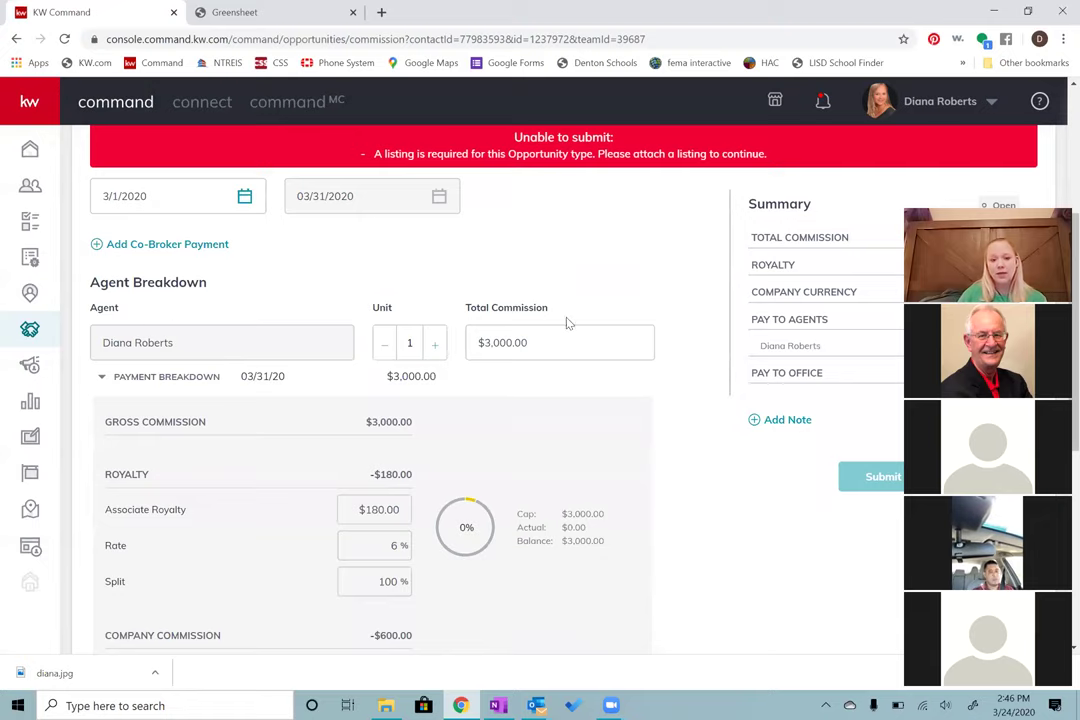
pyautogui.scroll(-2, 574, 377)
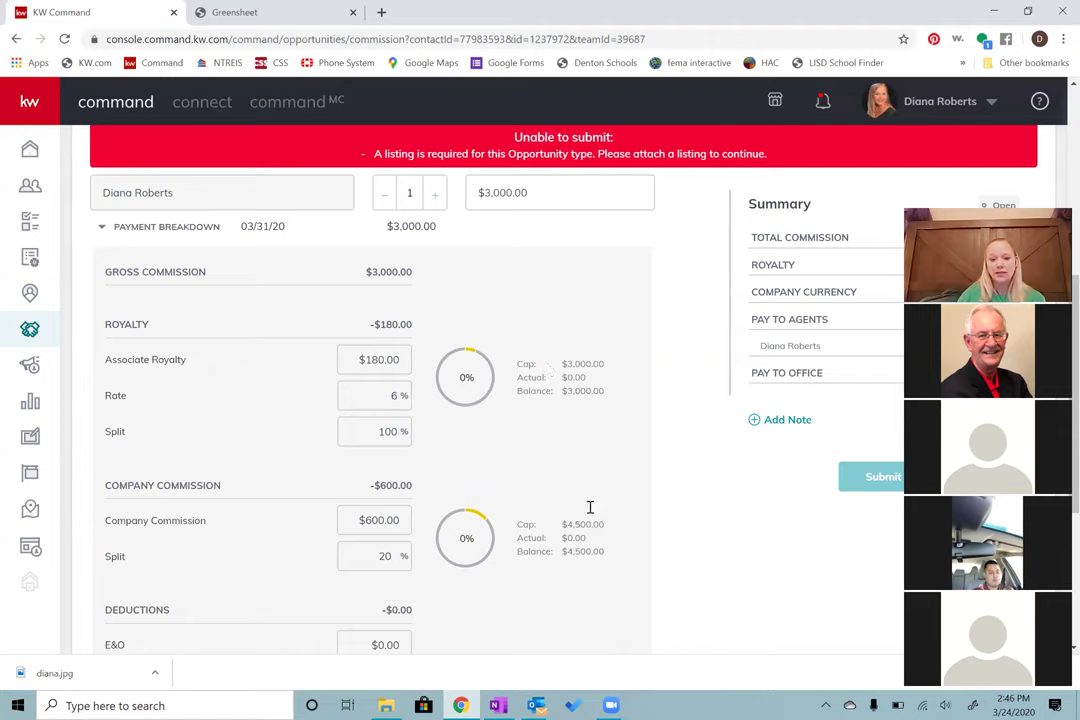
pyautogui.scroll(-1, 598, 499)
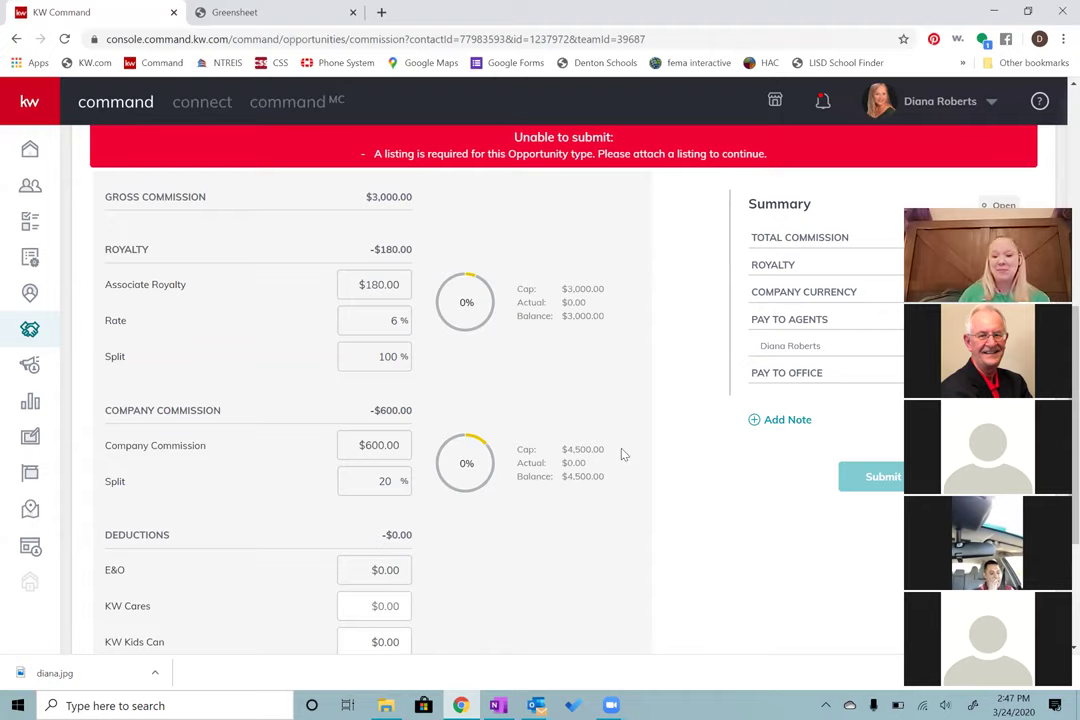
# Step: Review the $4,500.00 company commission cap, then start a new item at the bottom of the breakdown
pyautogui.tripleClick(565, 452)
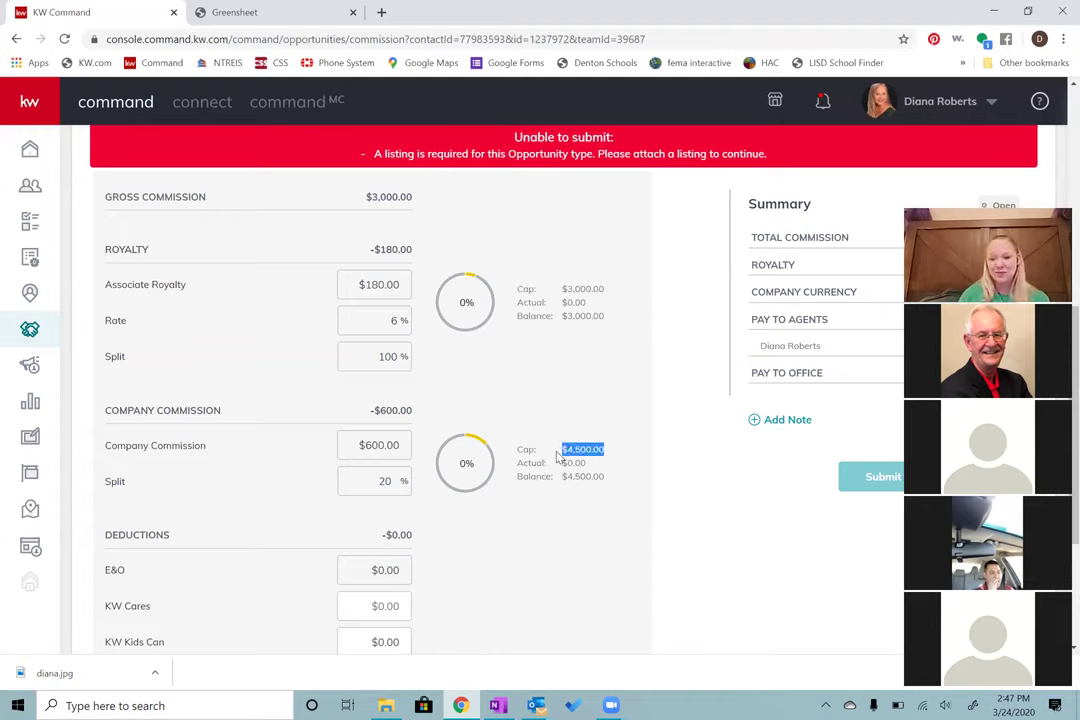
pyautogui.click(635, 488)
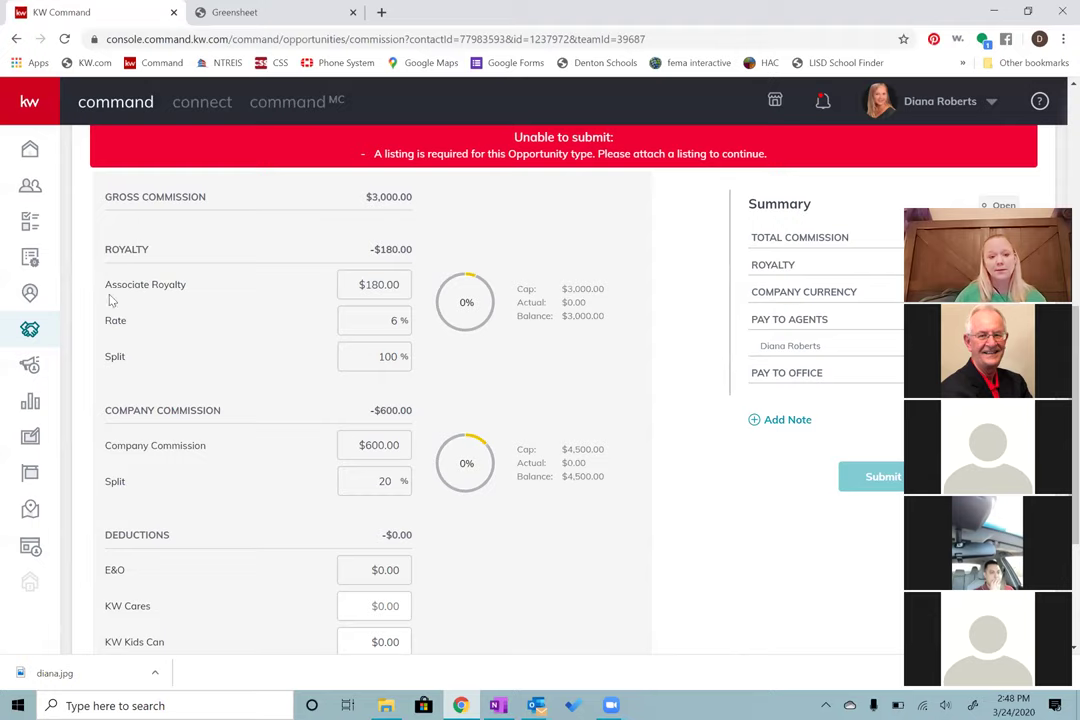
pyautogui.scroll(-1, 192, 322)
pyautogui.scroll(-1, 192, 322)
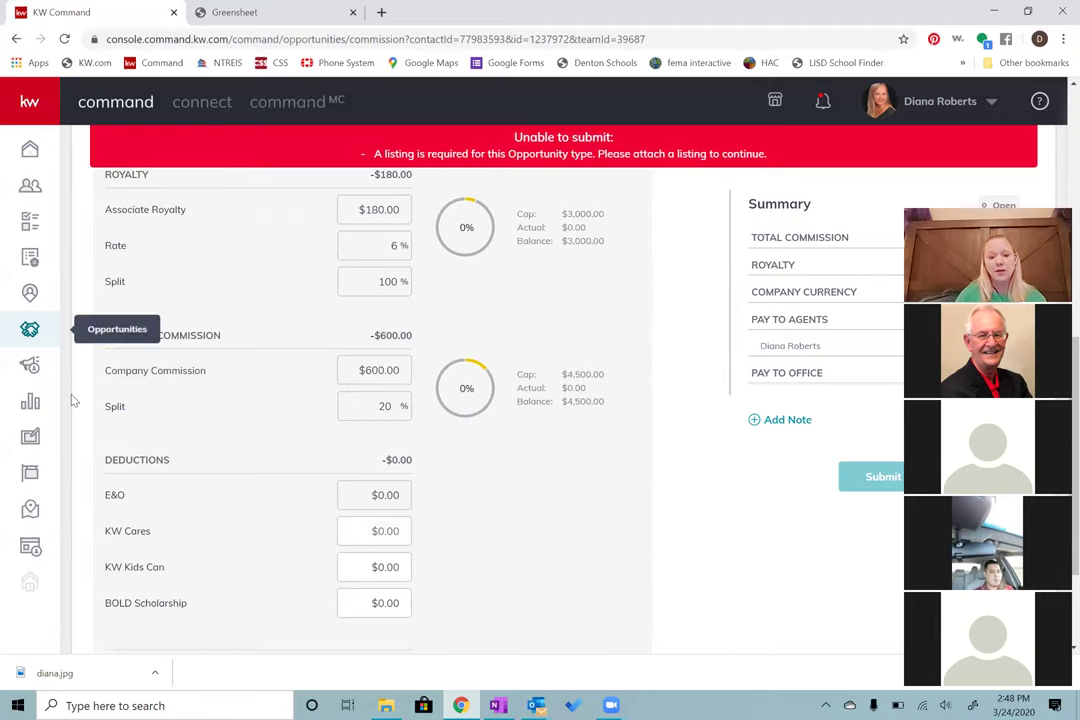
pyautogui.scroll(-3, 125, 410)
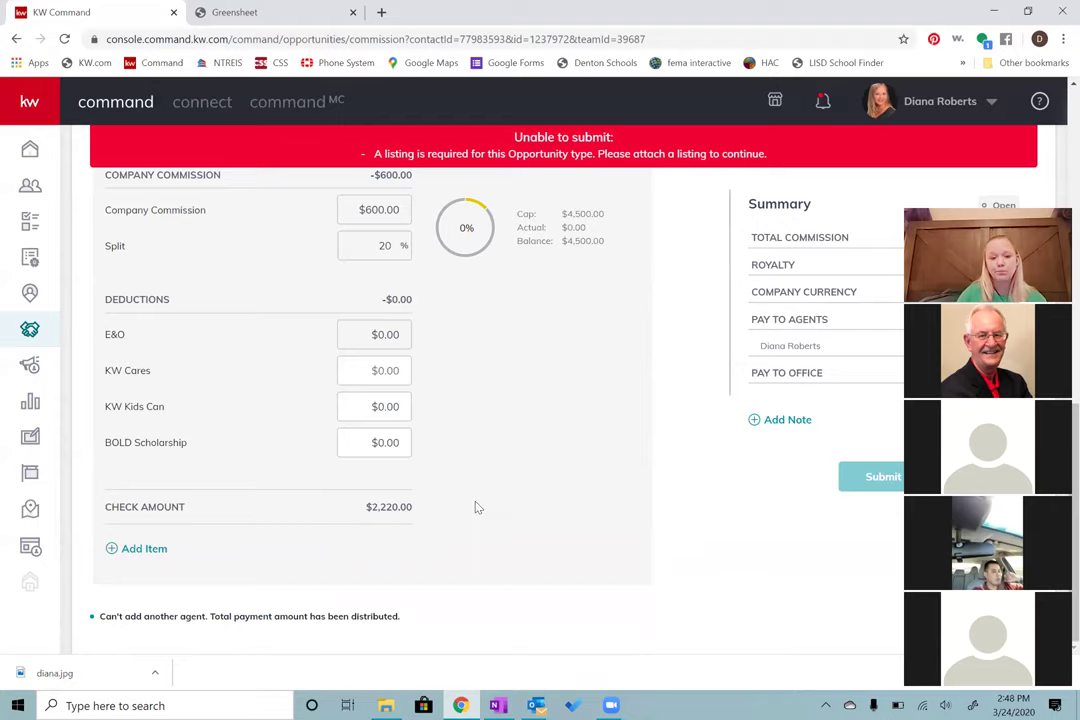
pyautogui.click(145, 560)
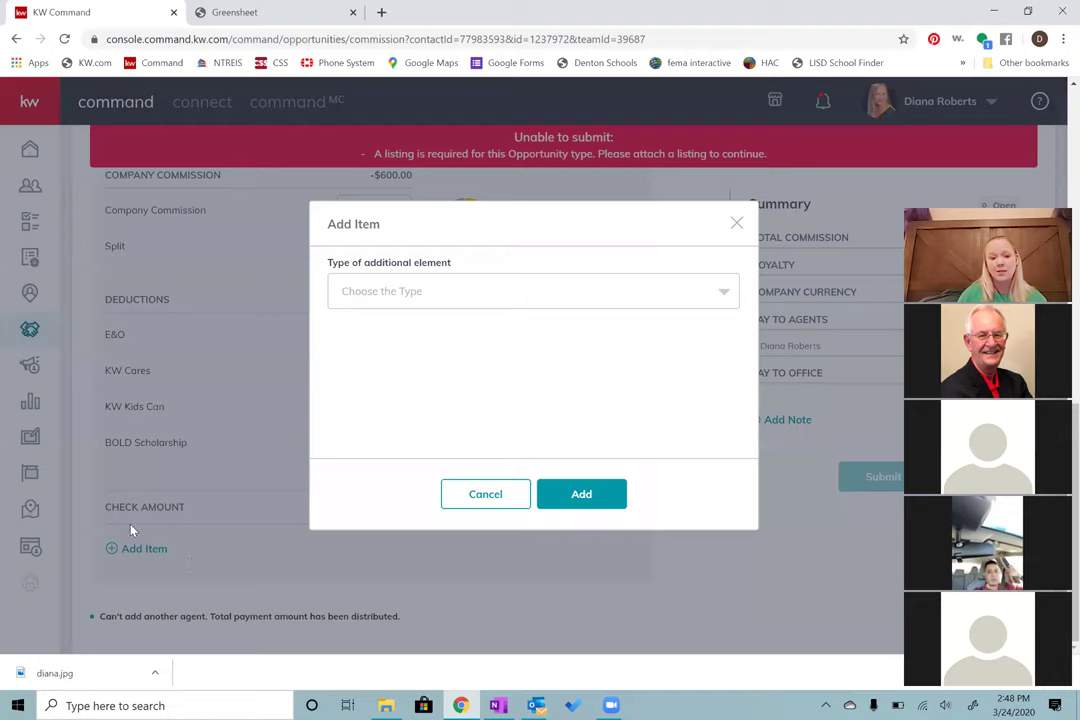
# Step: Make the new item a Deduction of $15.00 with description 'tf'
pyautogui.click(394, 300)
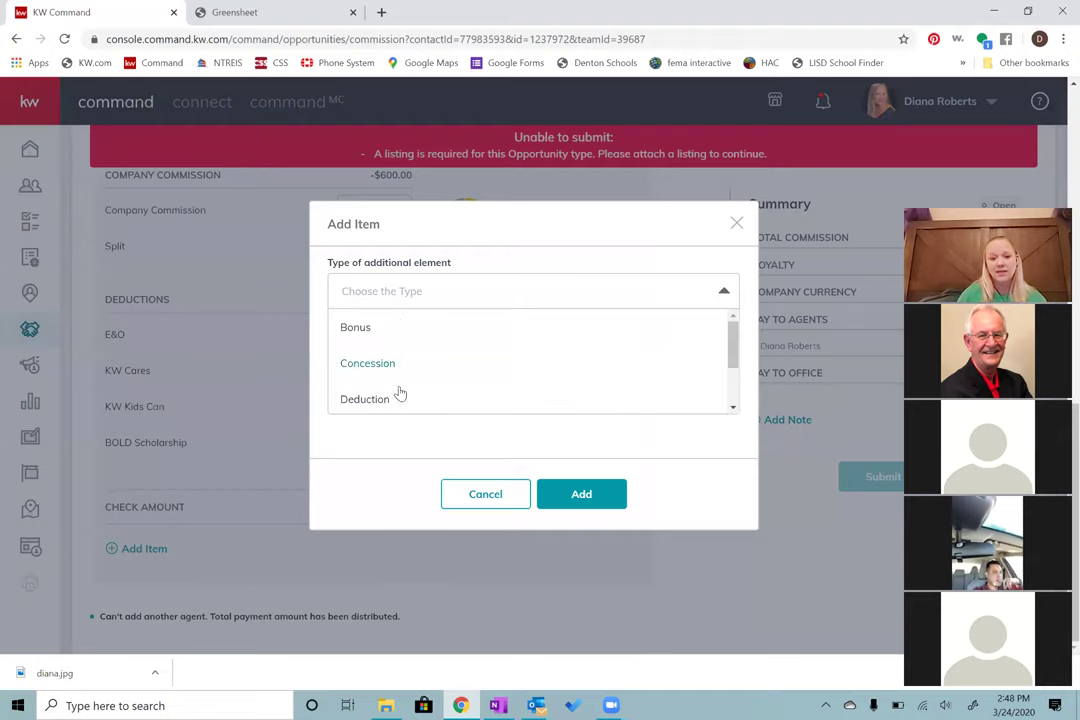
pyautogui.scroll(-1, 392, 380)
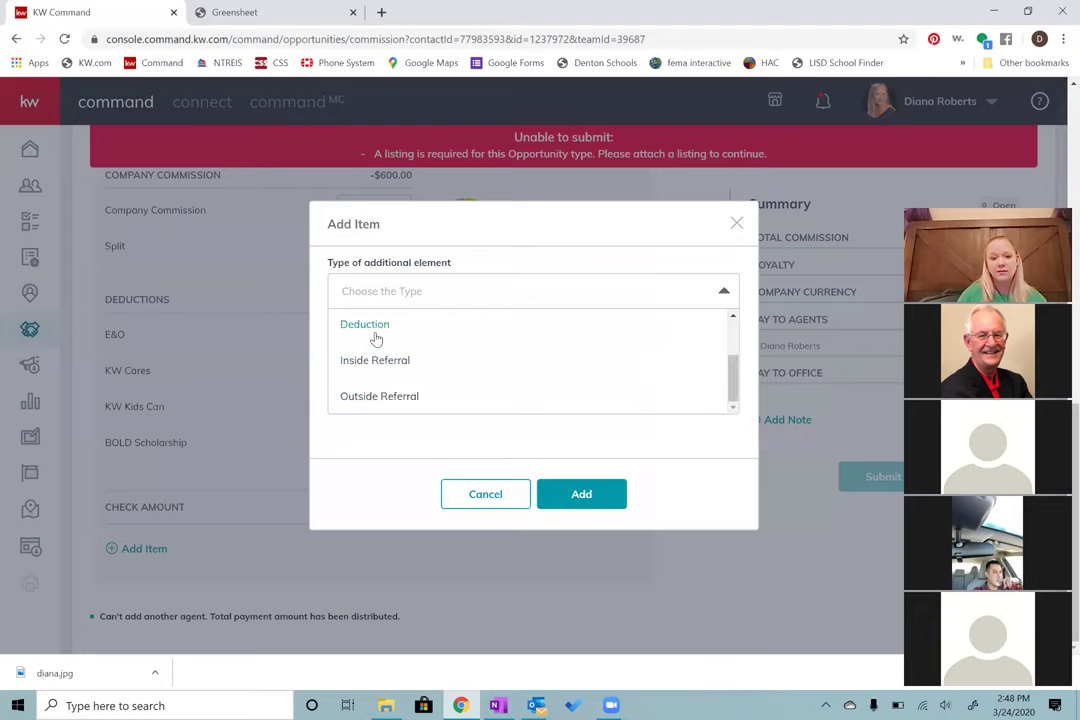
pyautogui.click(375, 334)
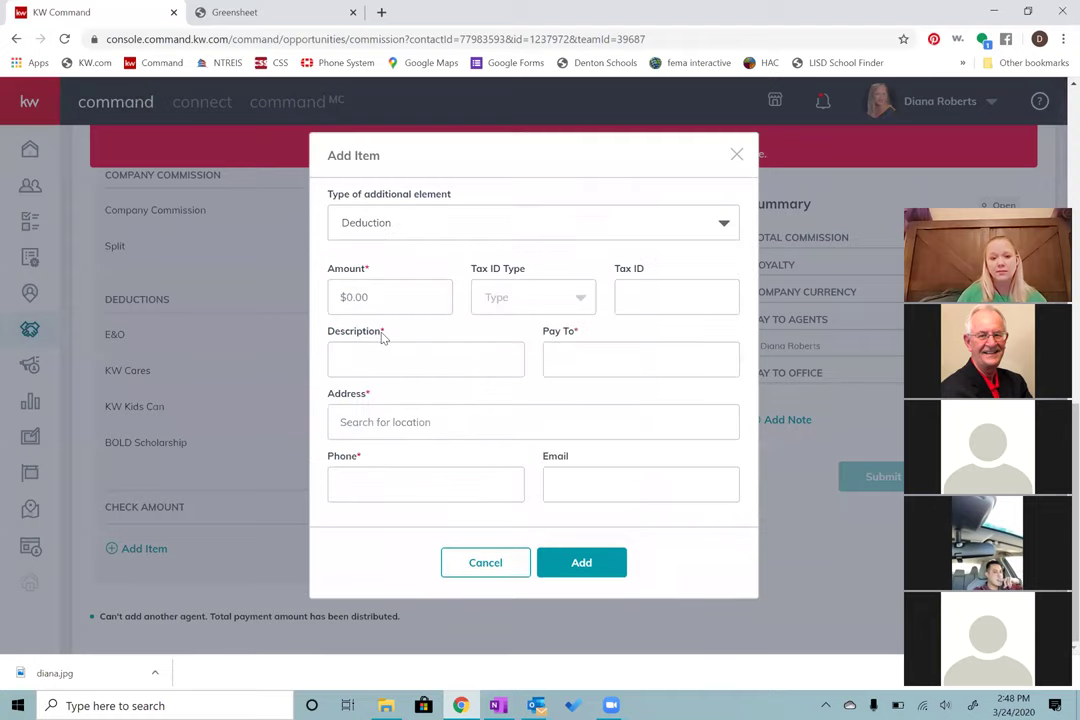
pyautogui.click(407, 296)
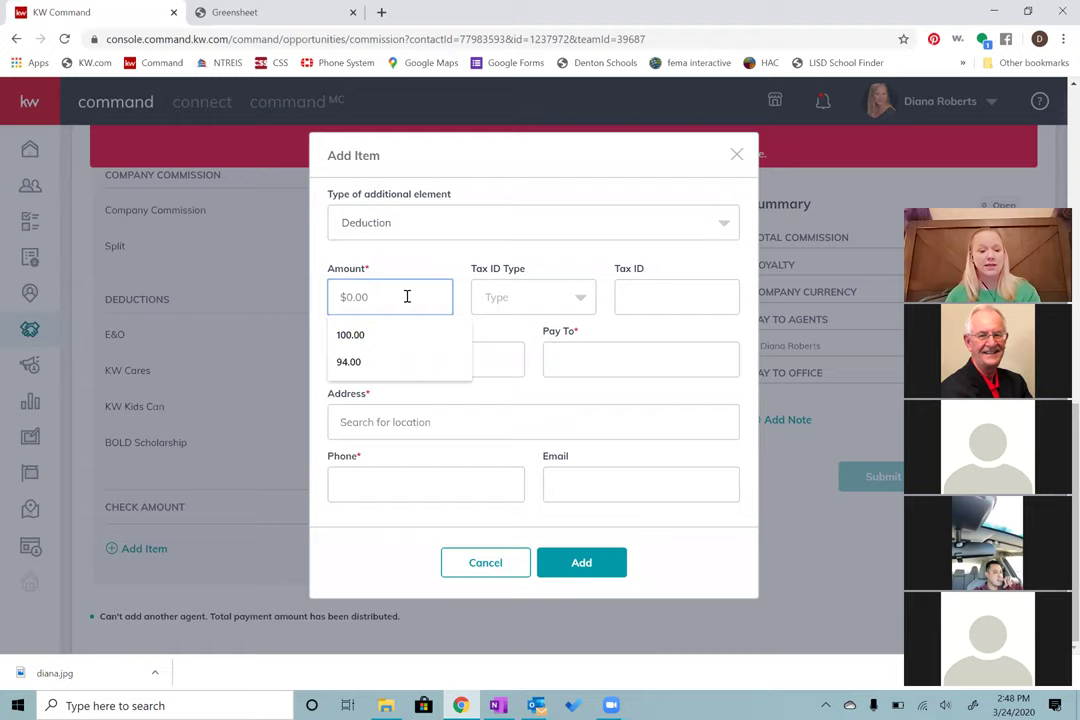
pyautogui.write('15.00')
pyautogui.click(578, 295)
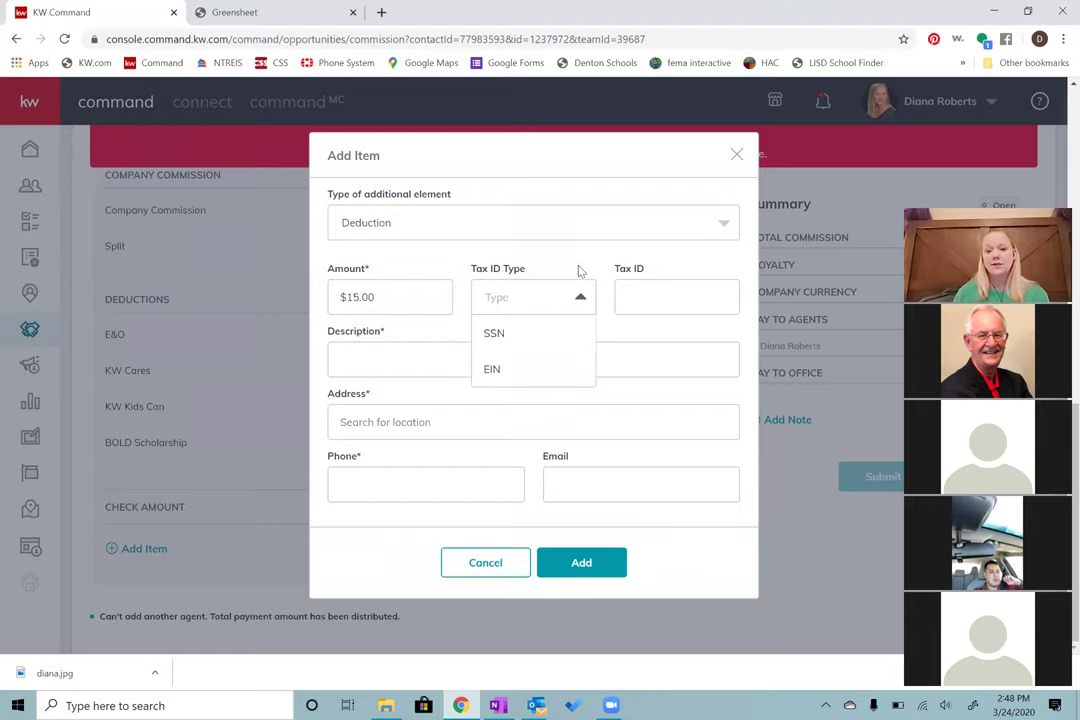
pyautogui.click(412, 361)
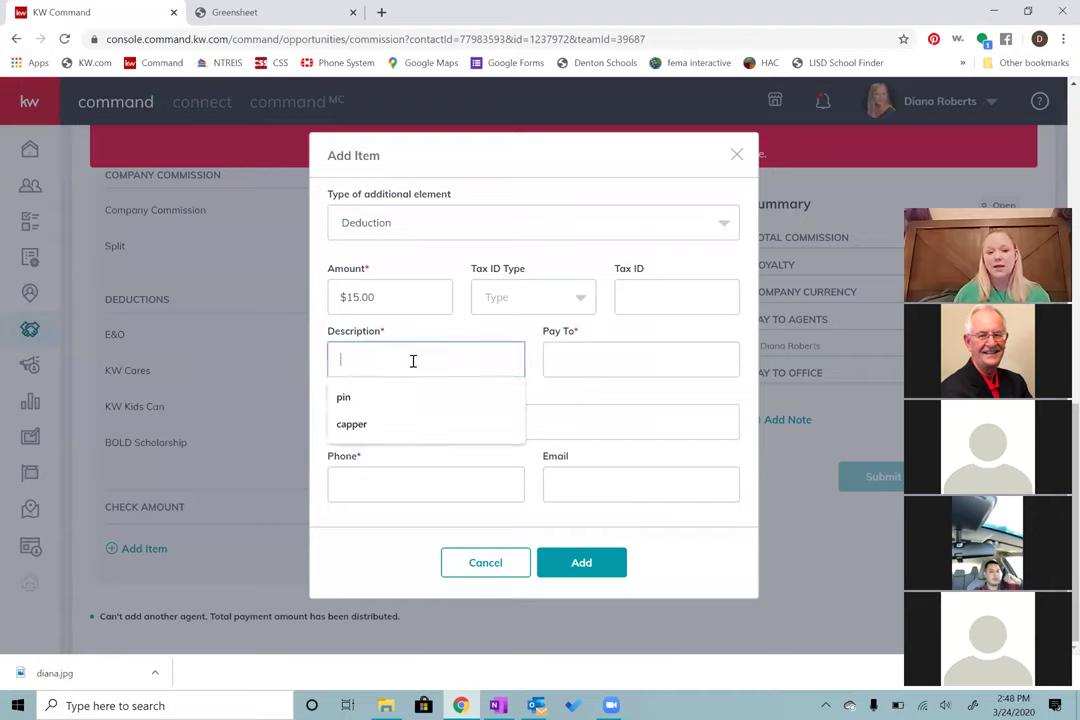
pyautogui.write('tf')
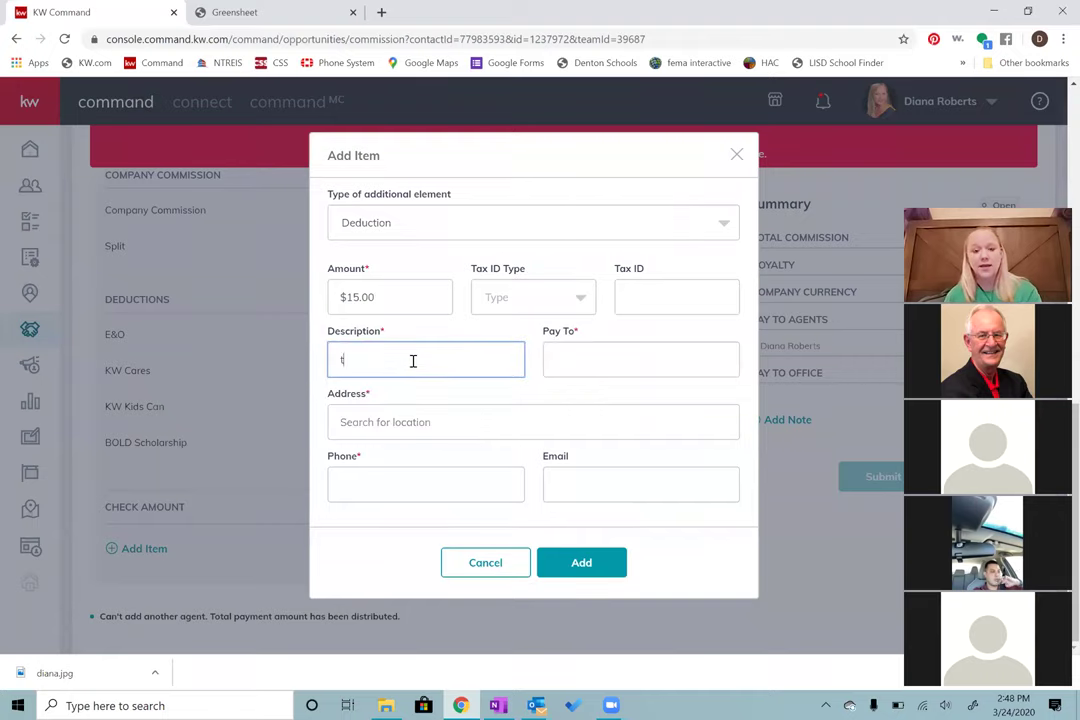
# Step: Set the payee to Keller Williams Realty and fill in its address and phone number
pyautogui.click(611, 375)
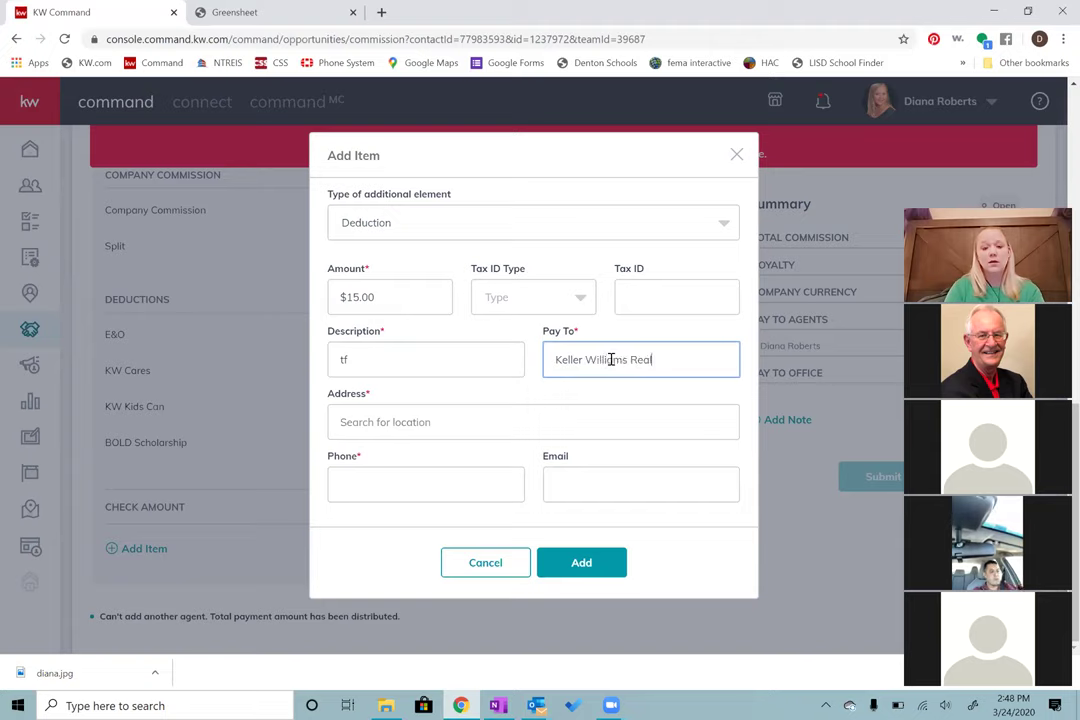
pyautogui.press('Tab')
pyautogui.write('2434')
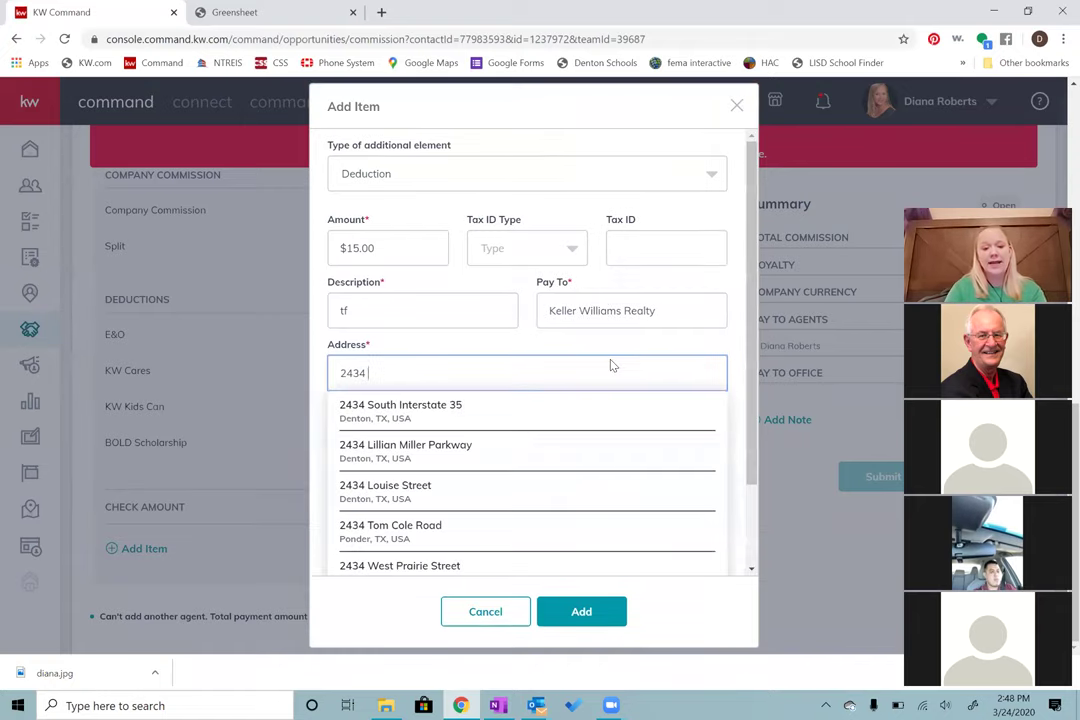
pyautogui.write(' lilli')
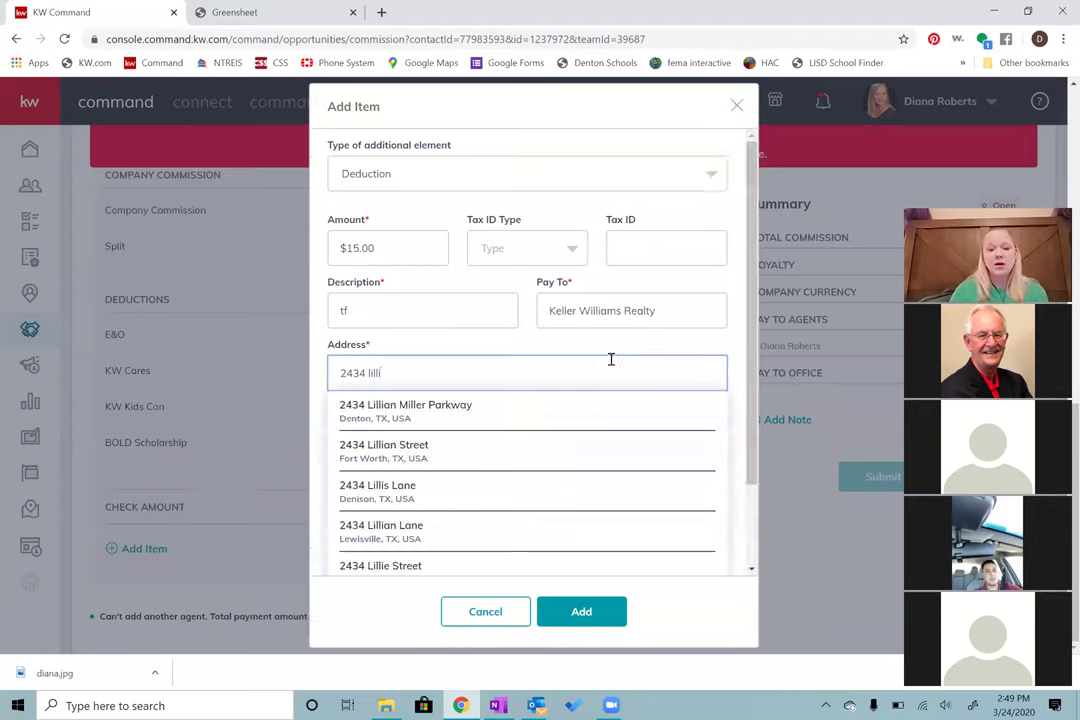
pyautogui.click(542, 420)
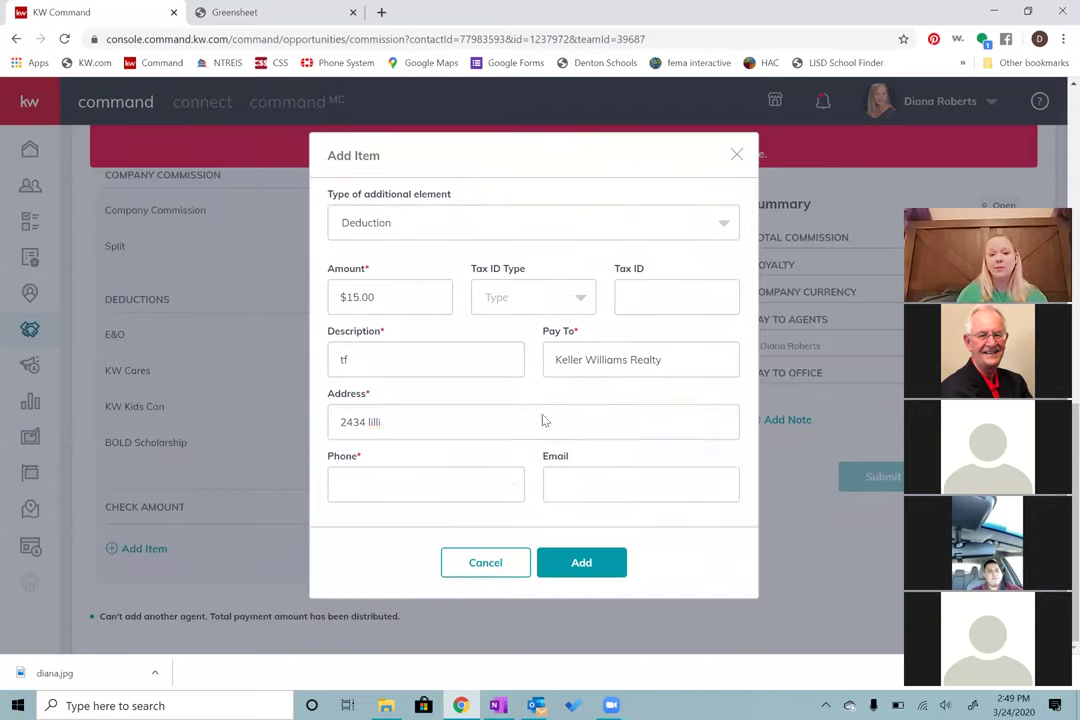
pyautogui.click(422, 478)
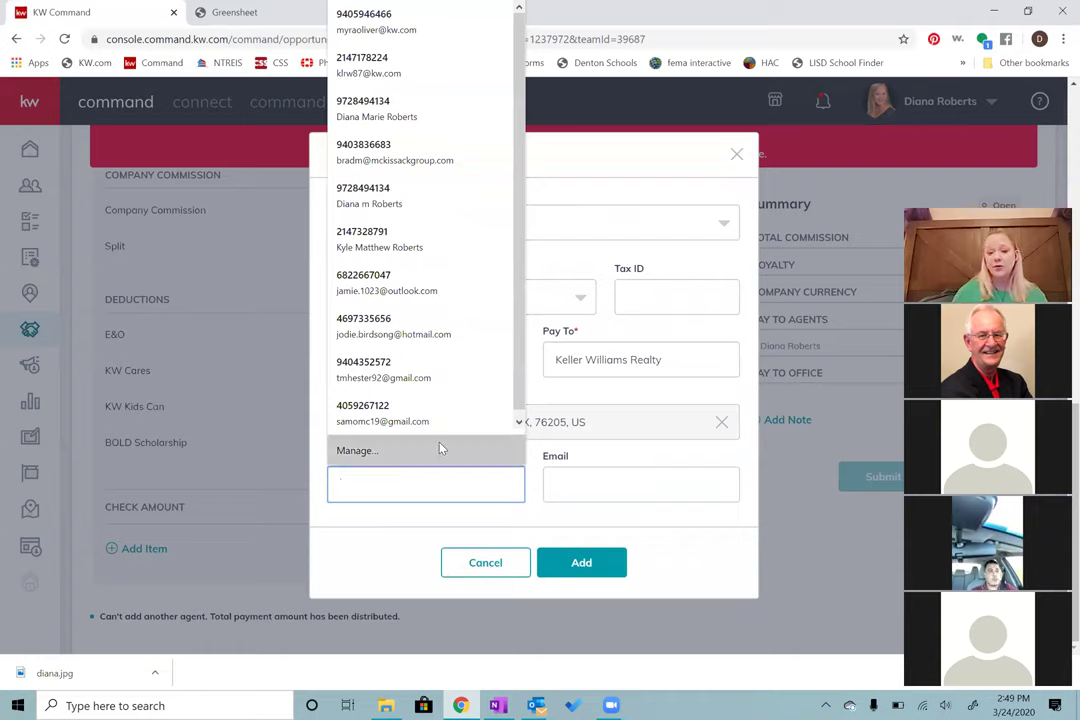
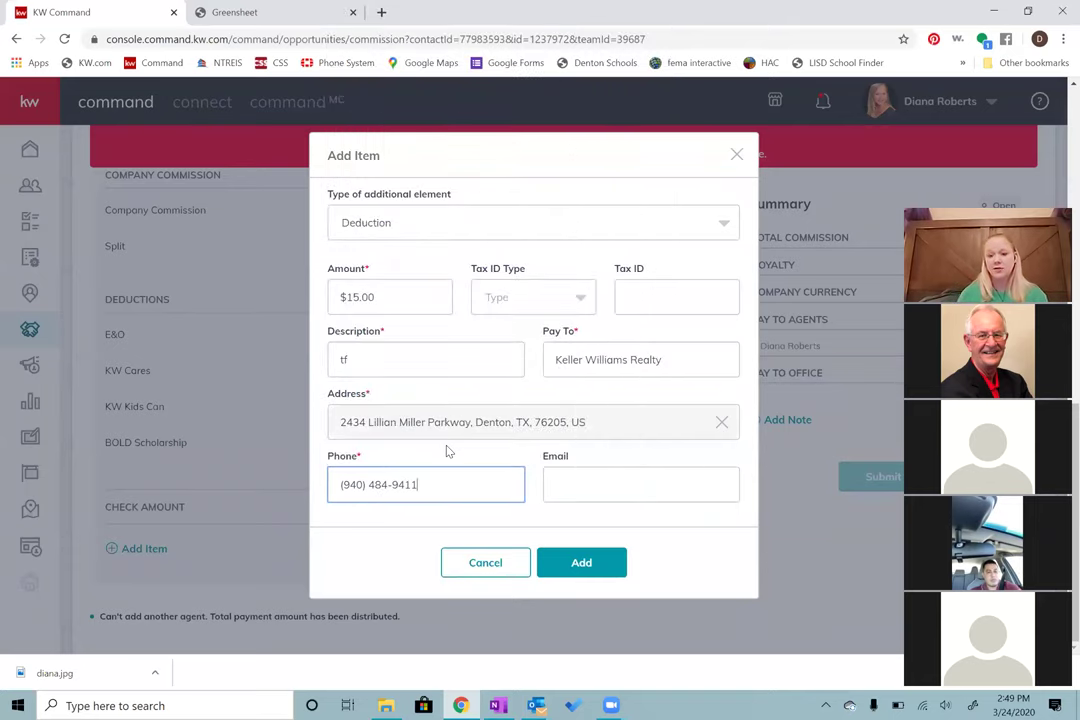
pyautogui.click(445, 451)
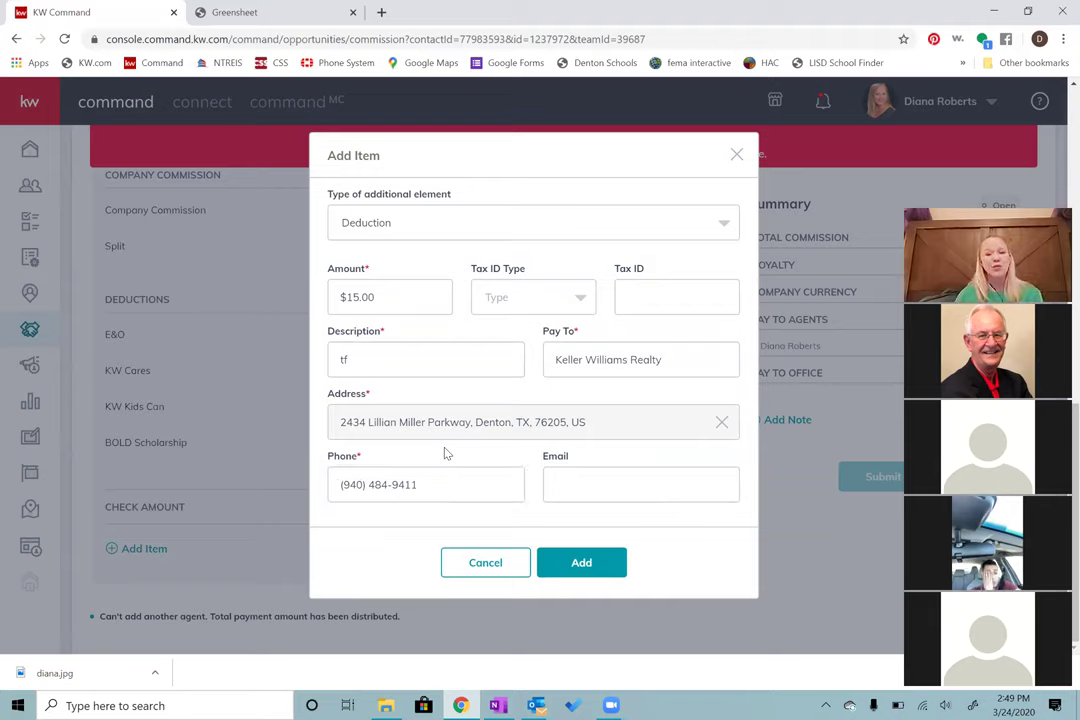
# Step: Save the $15.00 'tf' deduction, then open another item form and cancel it without adding
pyautogui.click(580, 564)
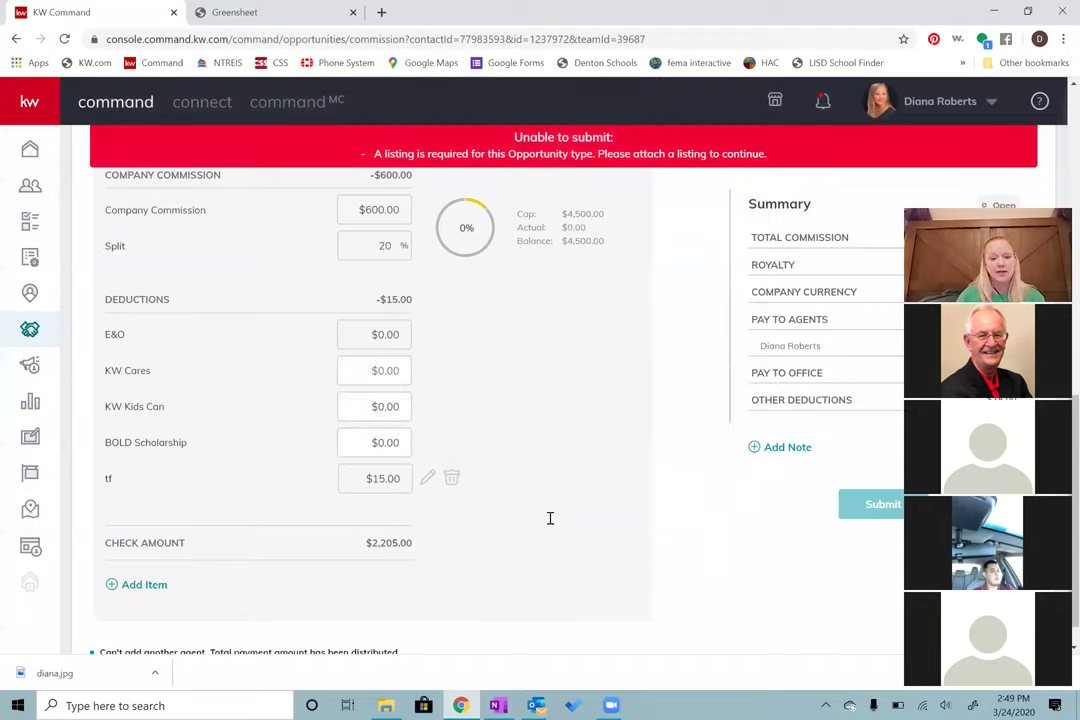
pyautogui.click(146, 587)
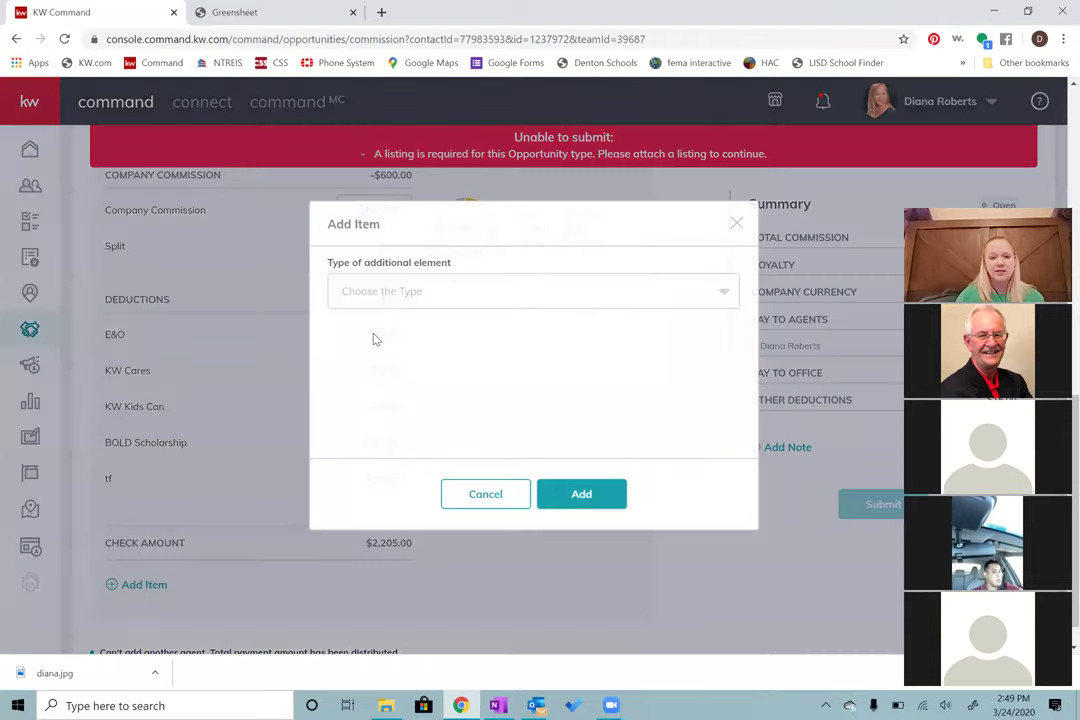
pyautogui.click(403, 296)
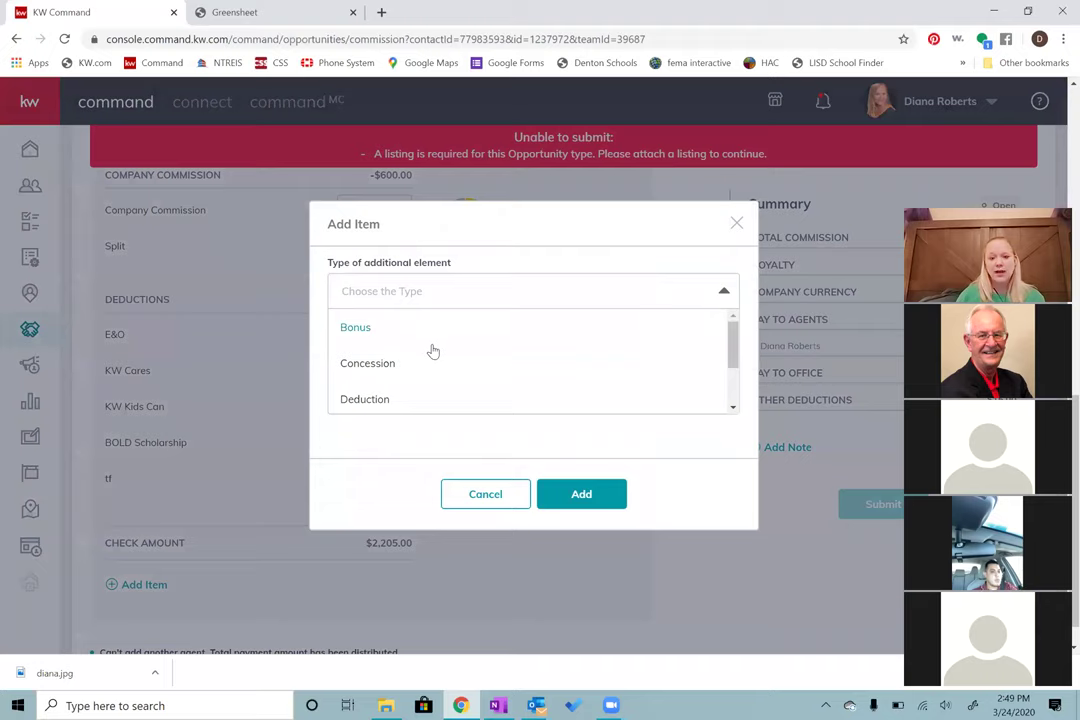
pyautogui.scroll(-1, 462, 371)
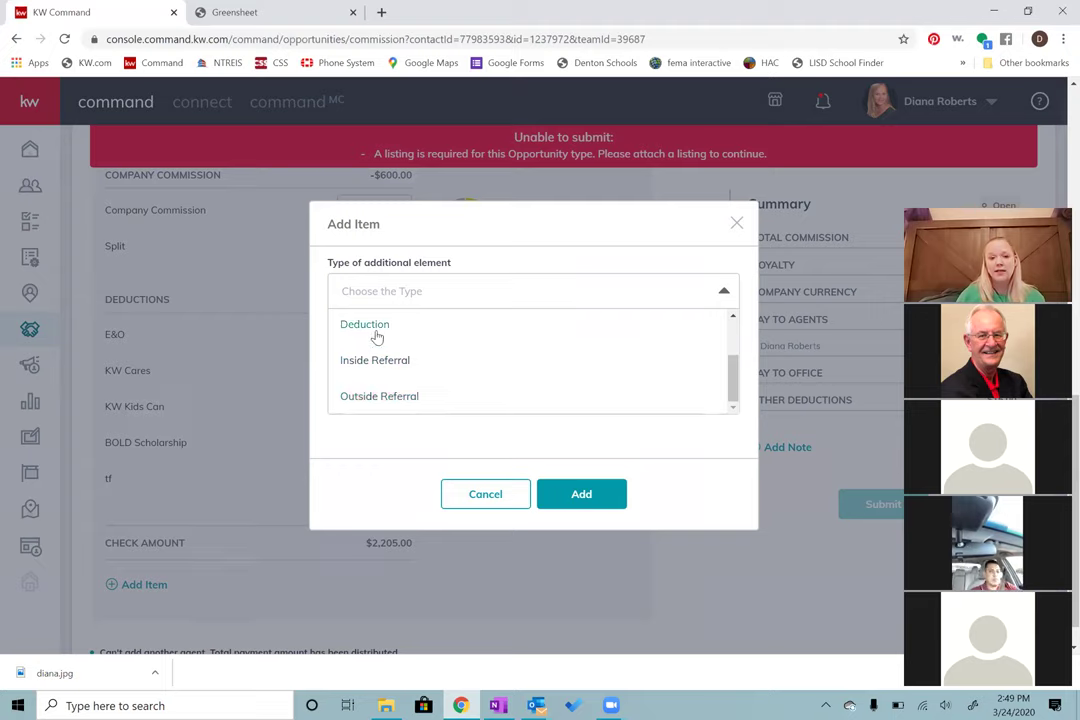
pyautogui.scroll(1, 378, 368)
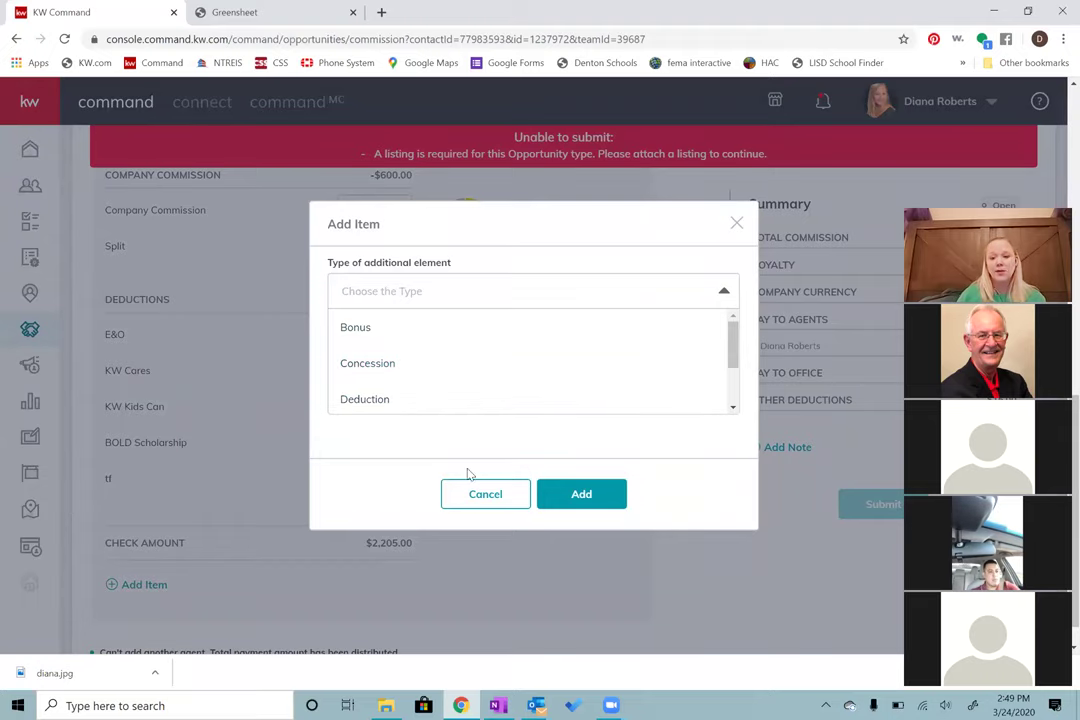
pyautogui.click(478, 496)
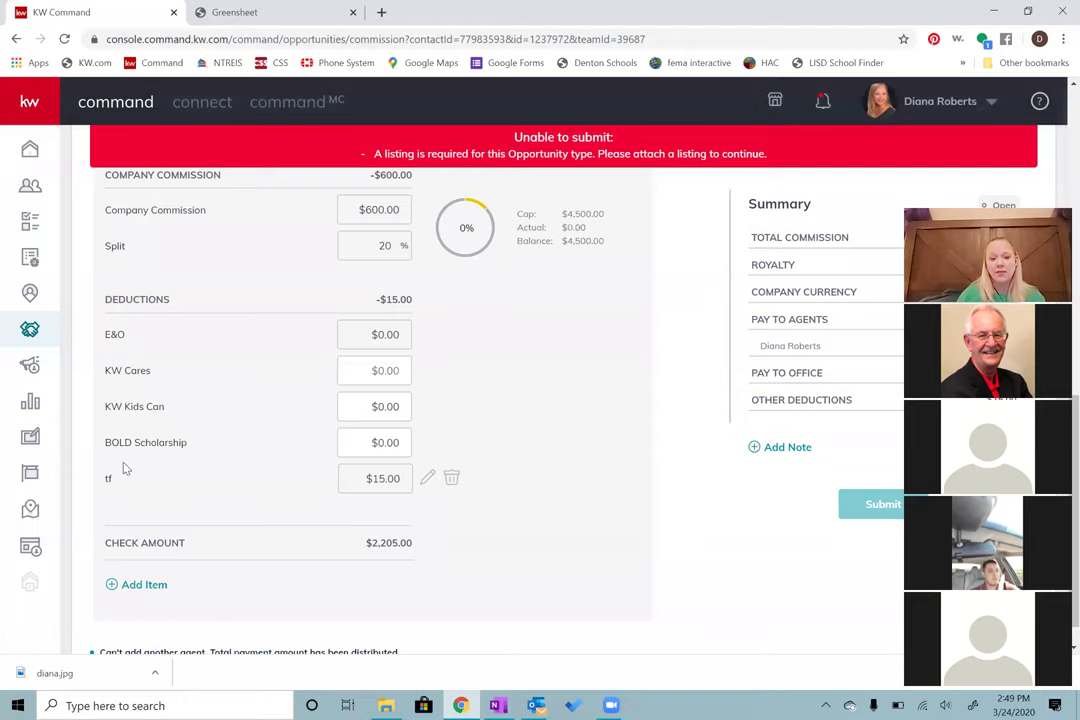
pyautogui.scroll(-1, 290, 423)
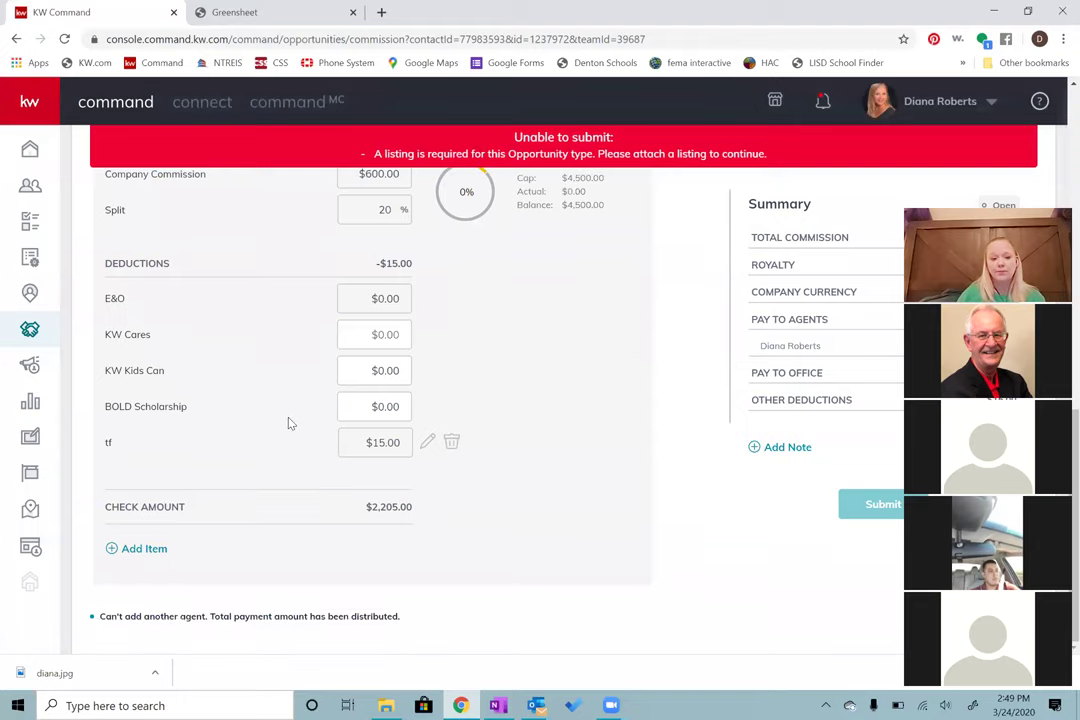
pyautogui.scroll(2, 555, 424)
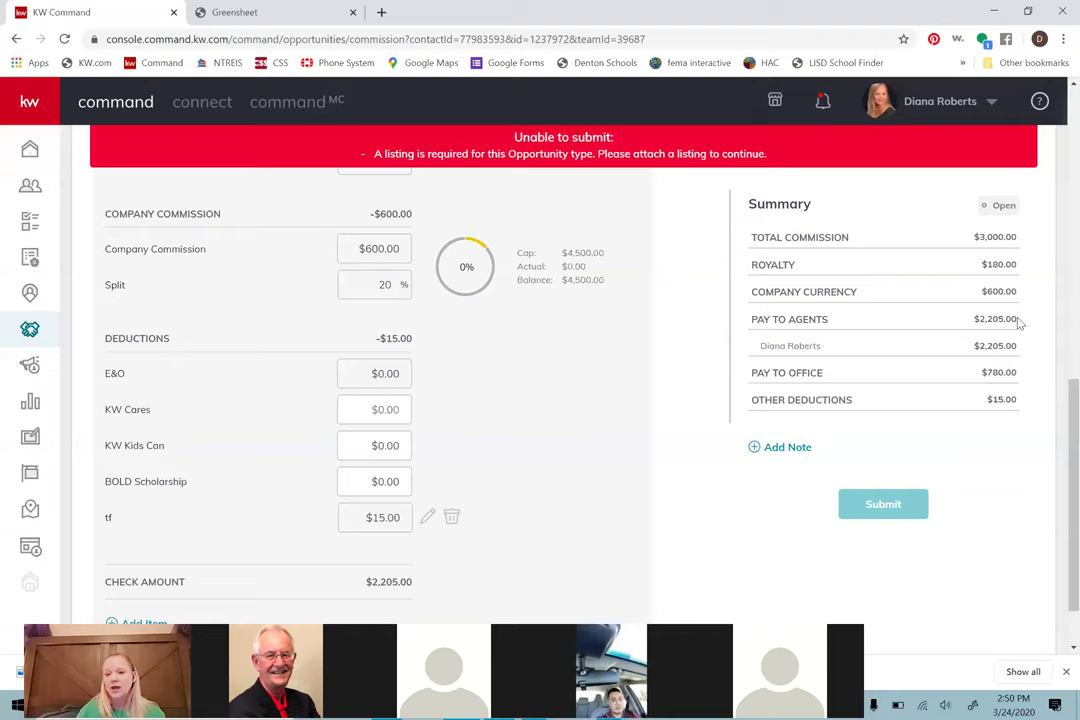
pyautogui.moveTo(1017, 322); pyautogui.dragTo(967, 322)
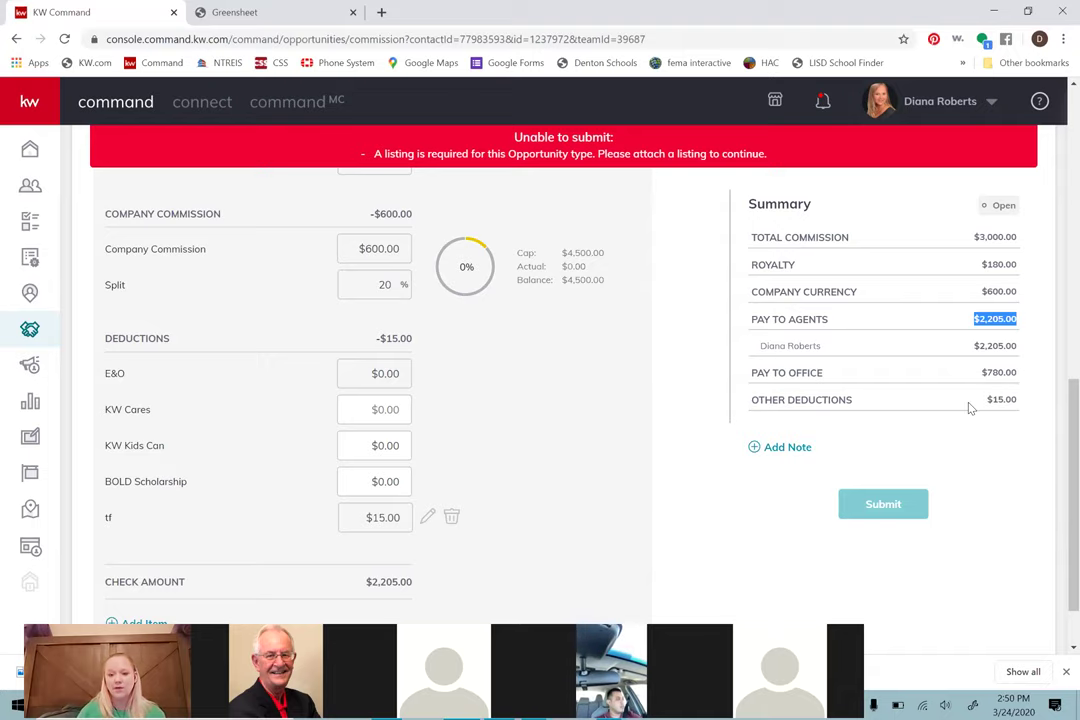
pyautogui.scroll(5, 965, 408)
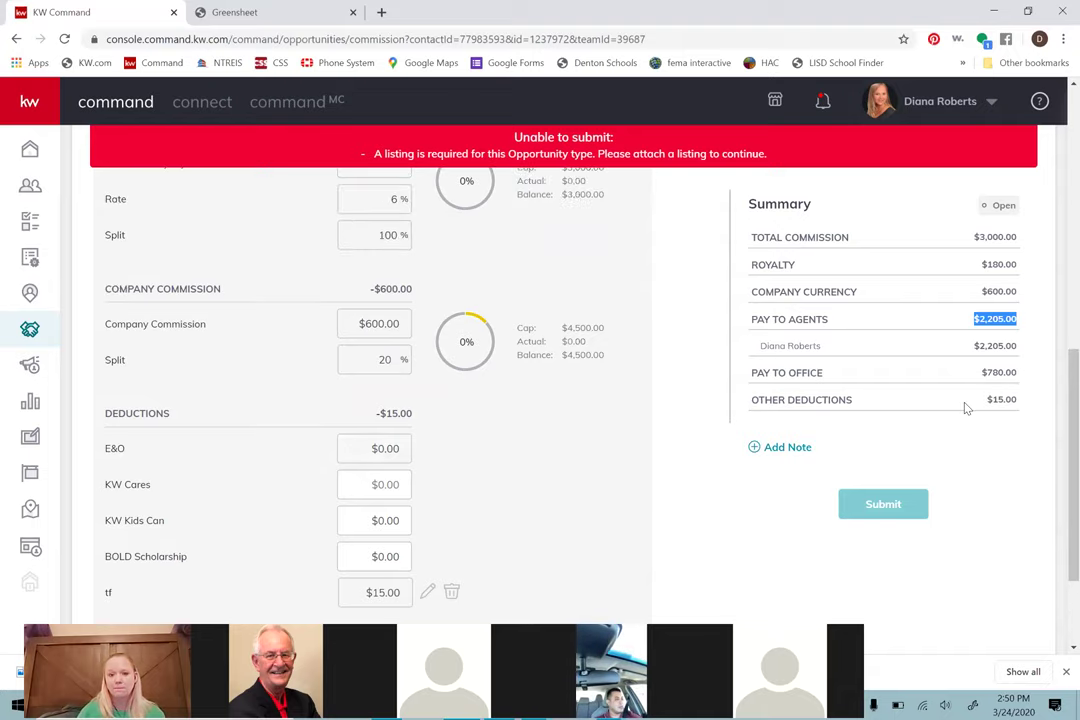
pyautogui.scroll(1, 965, 408)
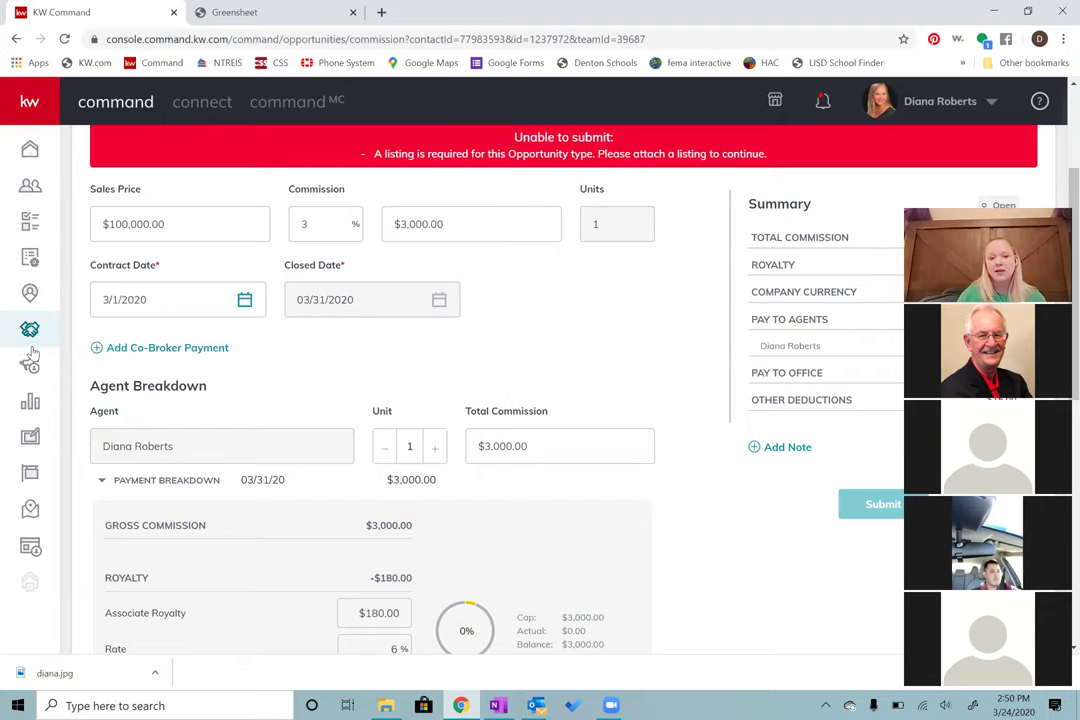
# Step: Change the agent's Total Commission from $3,000.00 to 1500
pyautogui.scroll(-1, 360, 366)
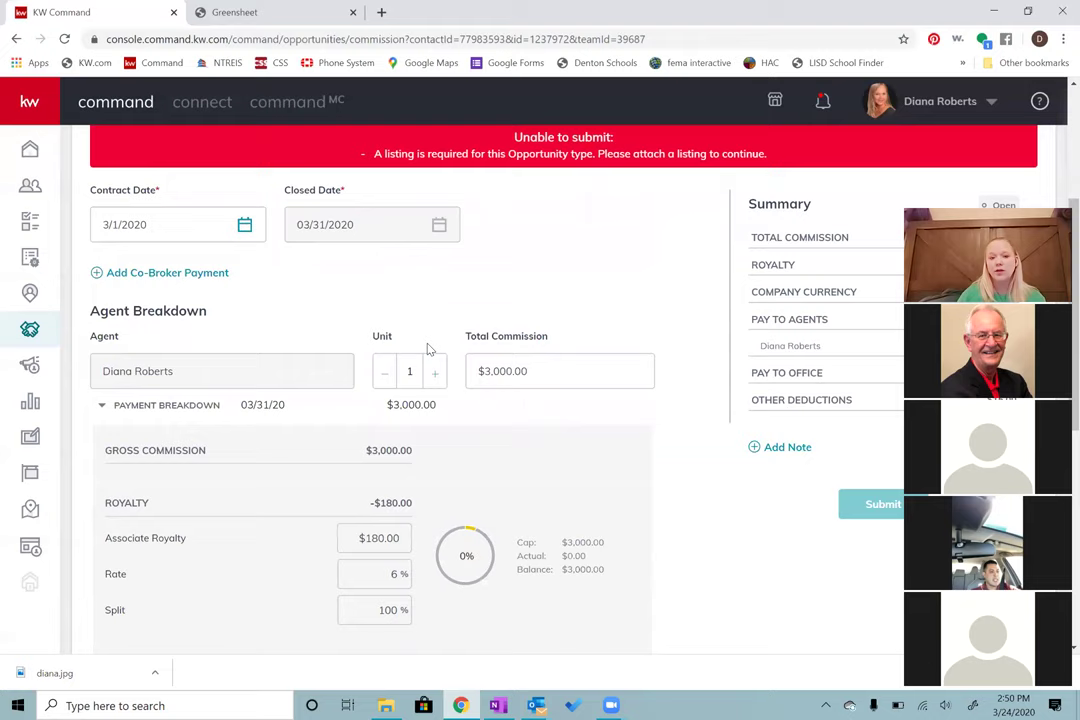
pyautogui.scroll(-1, 437, 352)
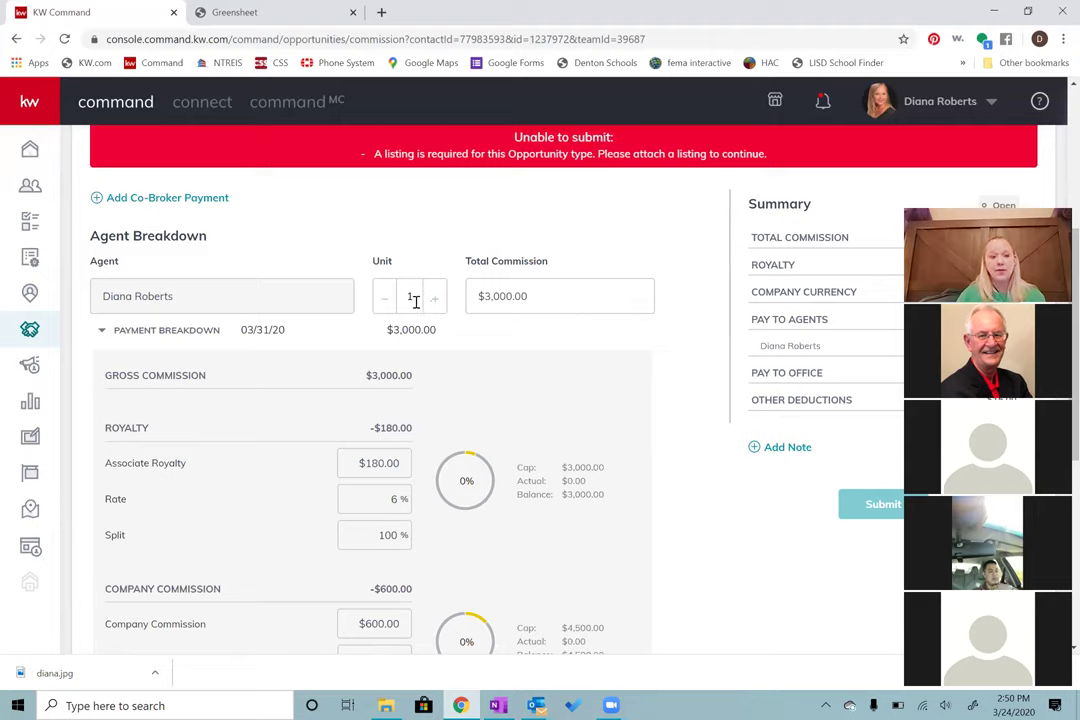
pyautogui.click(476, 290)
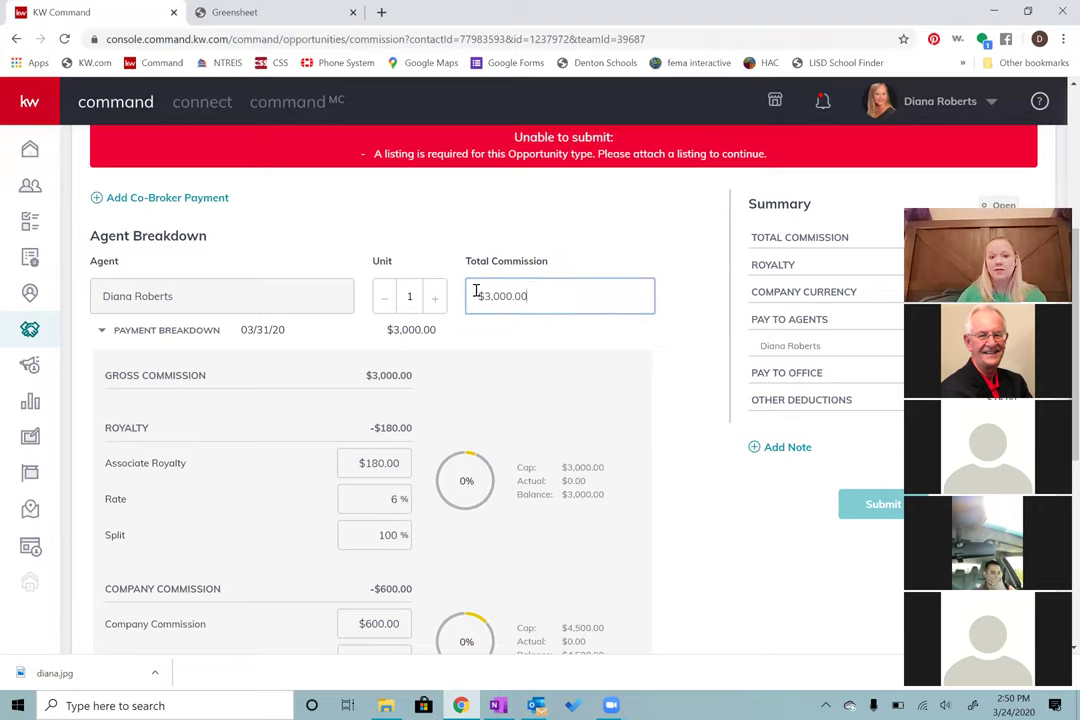
pyautogui.tripleClick(476, 290)
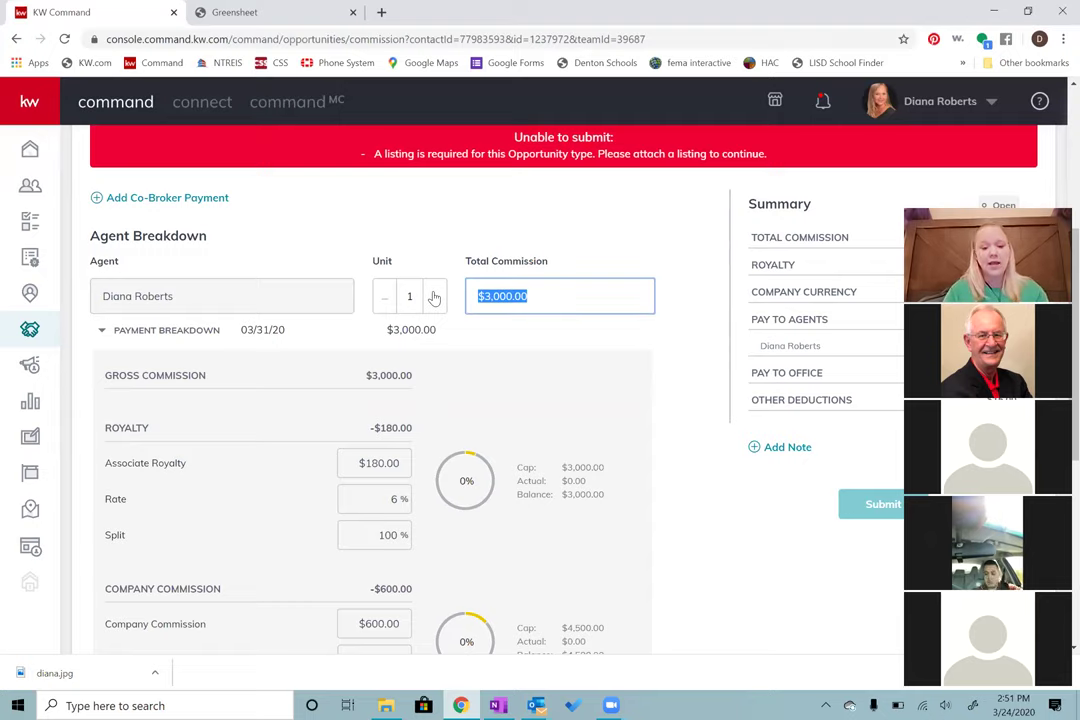
pyautogui.write('1500')
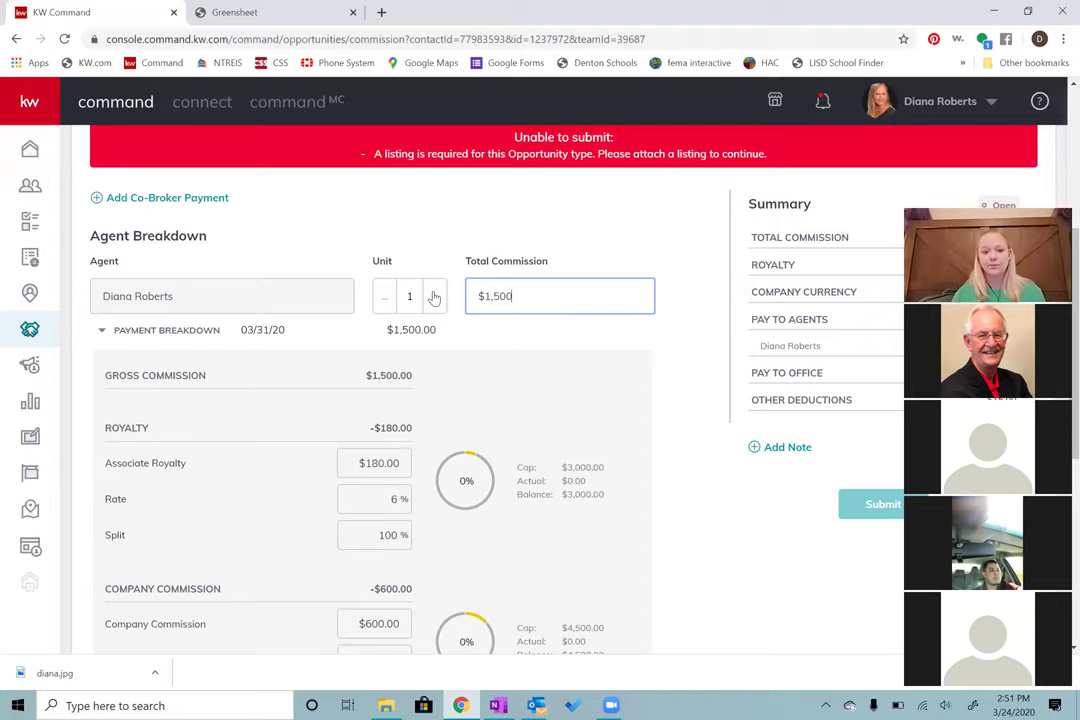
# Step: Commit the $1,500 commission and add a second agent, found by name search, to the split
pyautogui.click(621, 334)
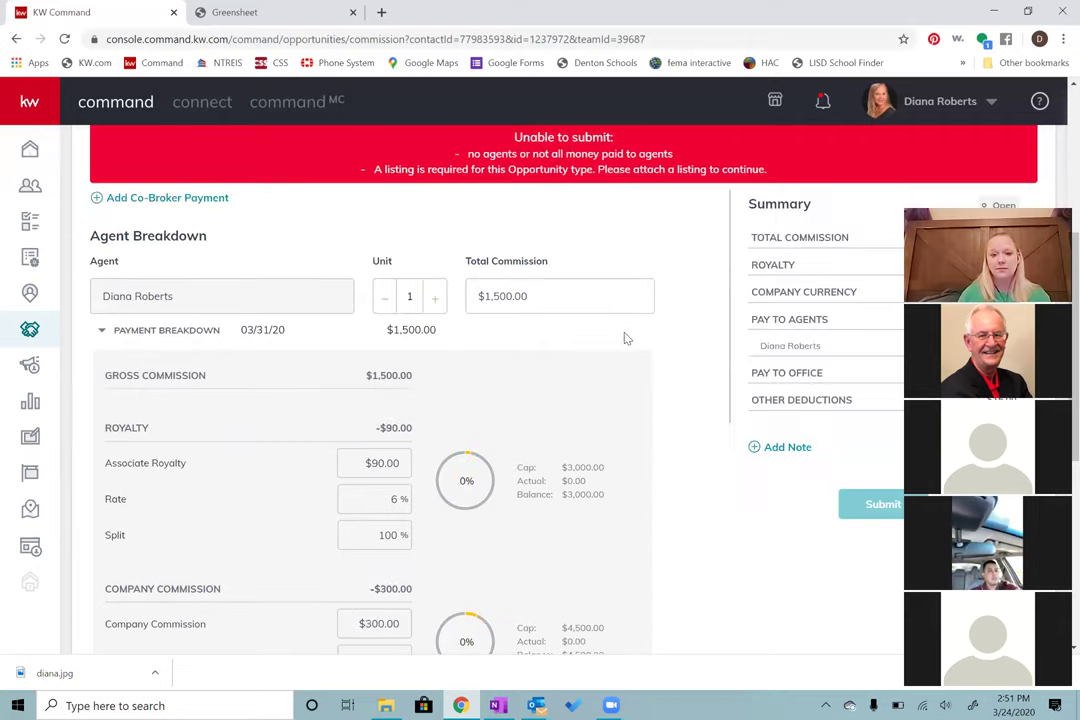
pyautogui.scroll(-5, 622, 345)
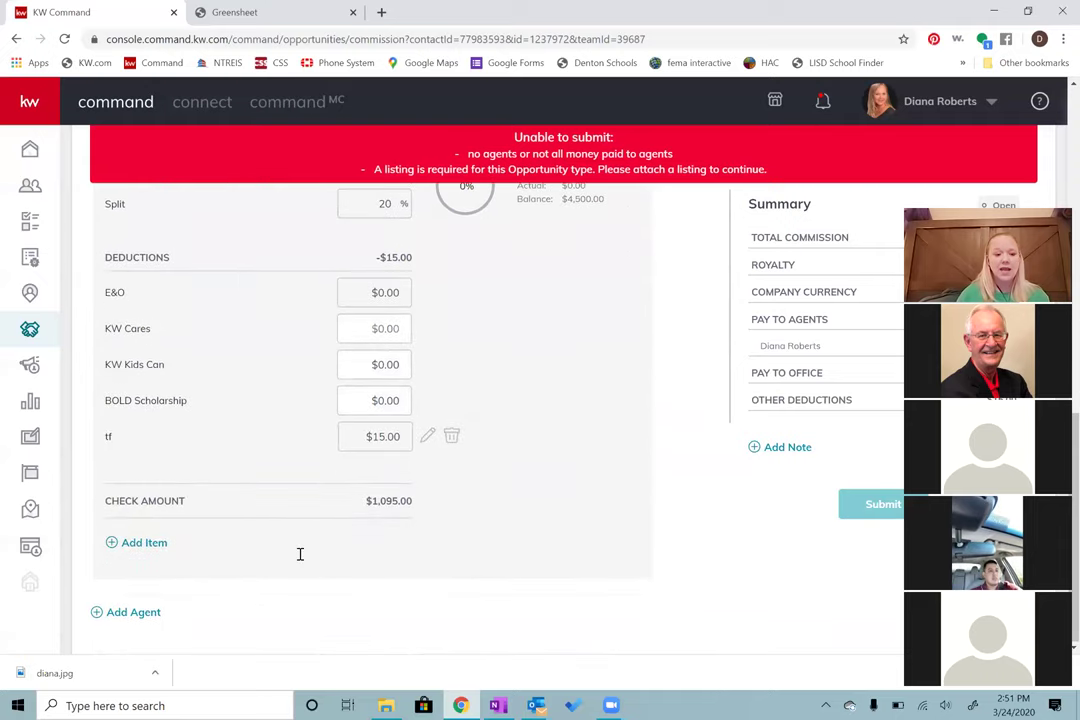
pyautogui.click(133, 612)
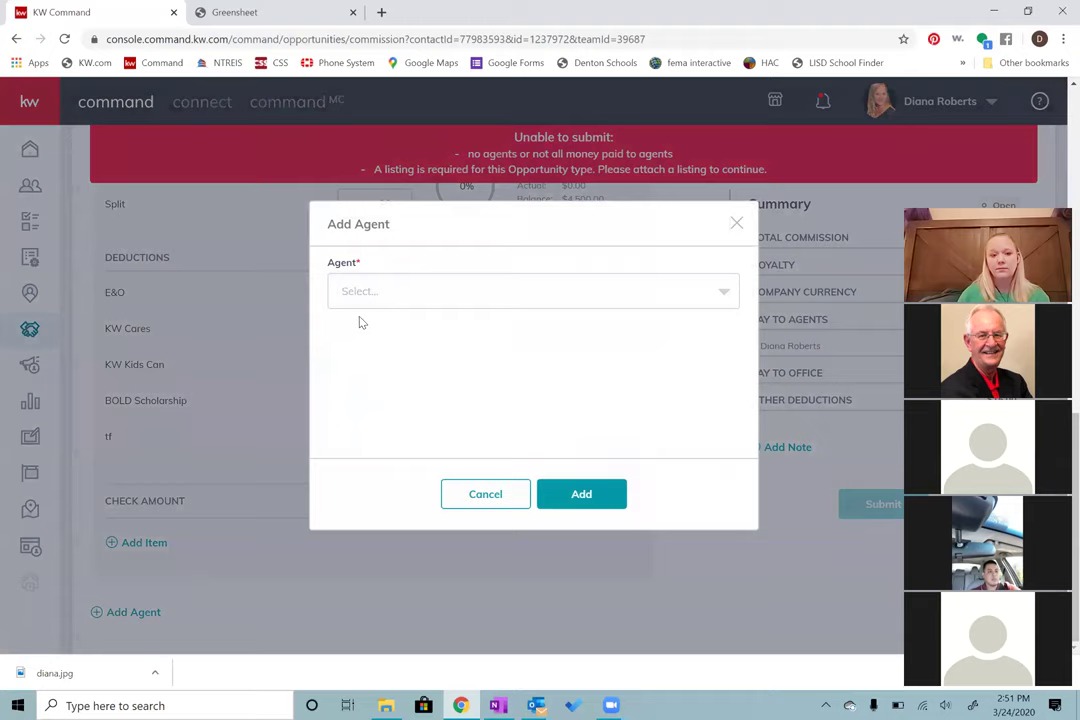
pyautogui.click(377, 304)
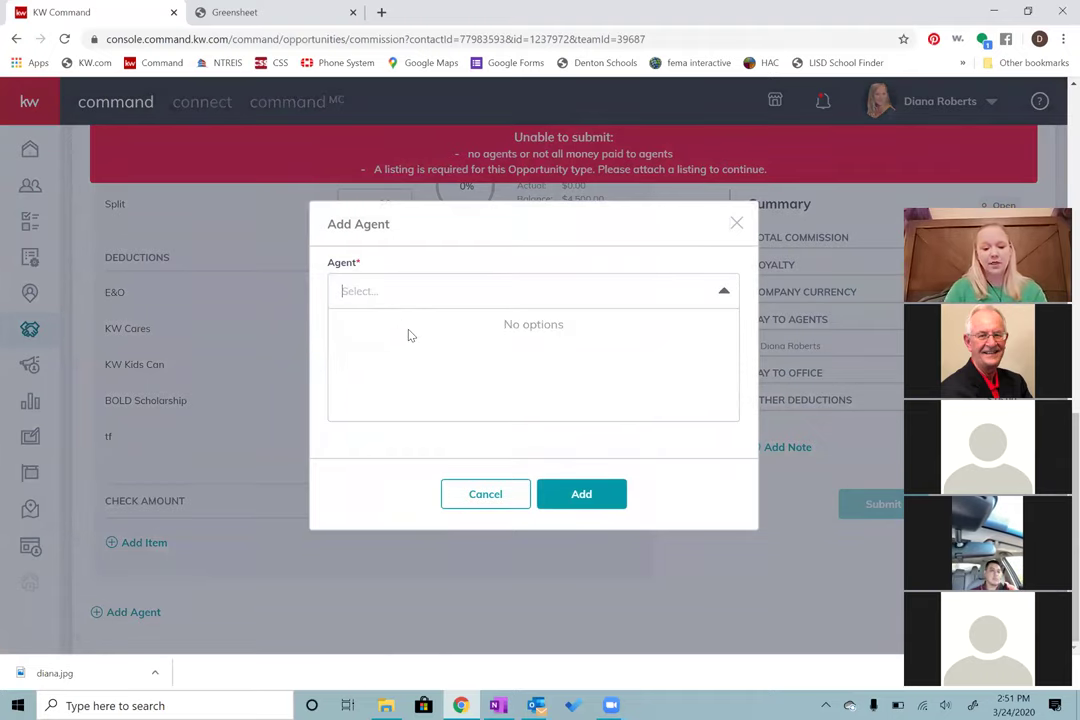
pyautogui.write('jessi')
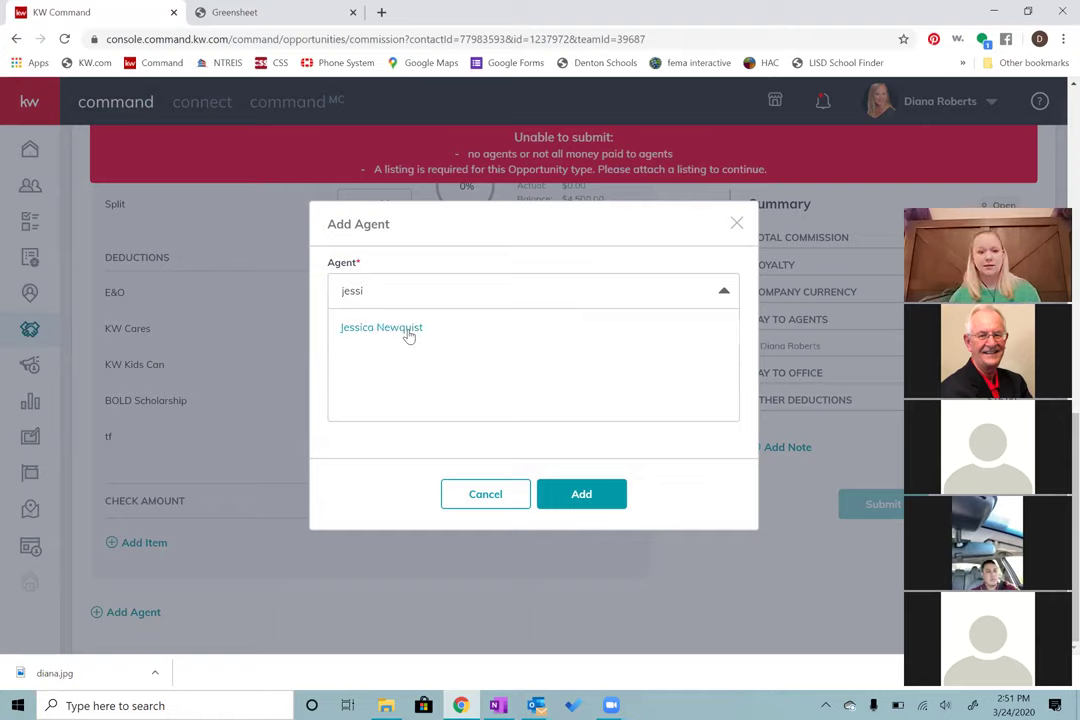
pyautogui.click(408, 333)
pyautogui.click(603, 505)
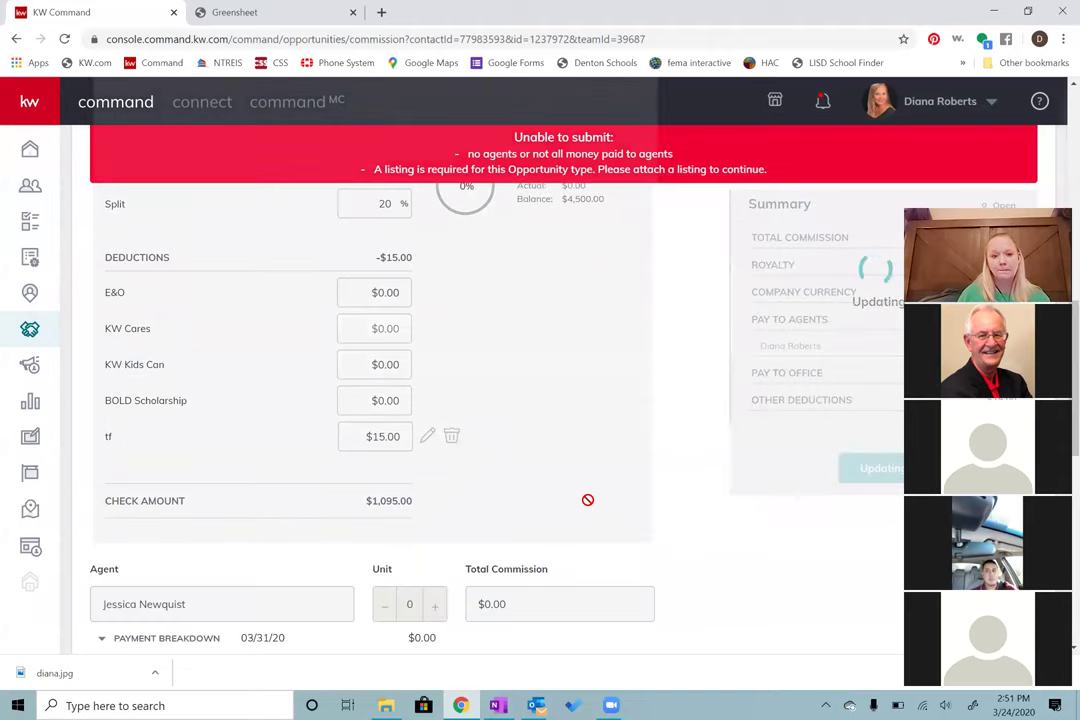
# Step: Enter the second agent's Total Commission, correcting it from 15000 to $1,500.00
pyautogui.scroll(-4, 587, 499)
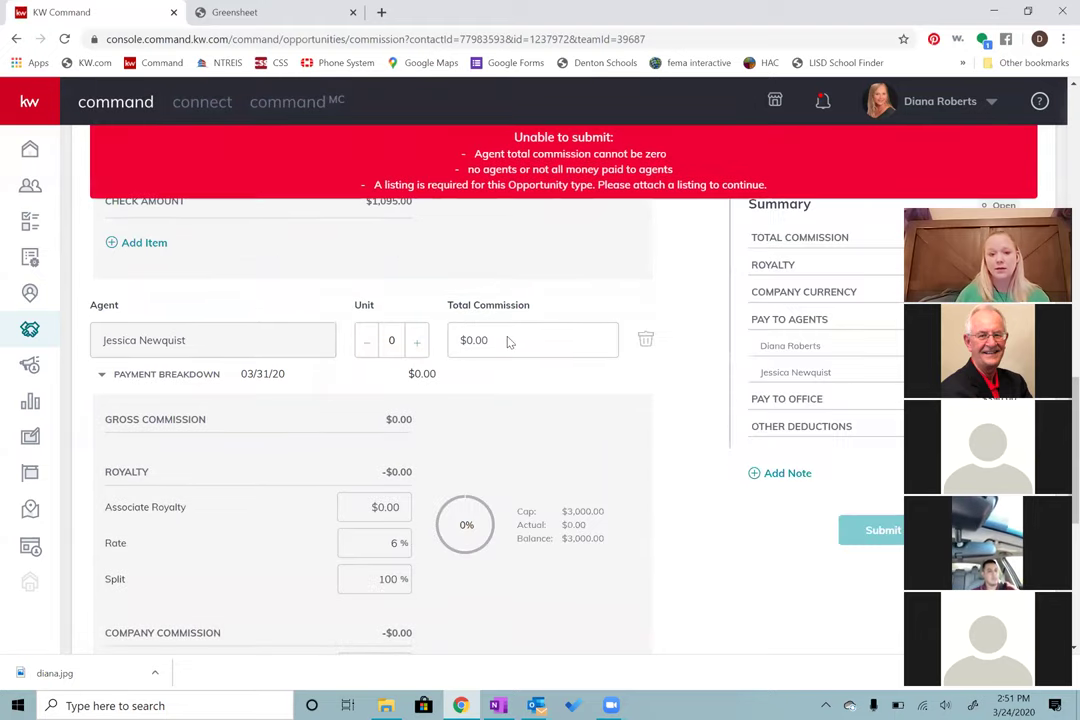
pyautogui.click(514, 340)
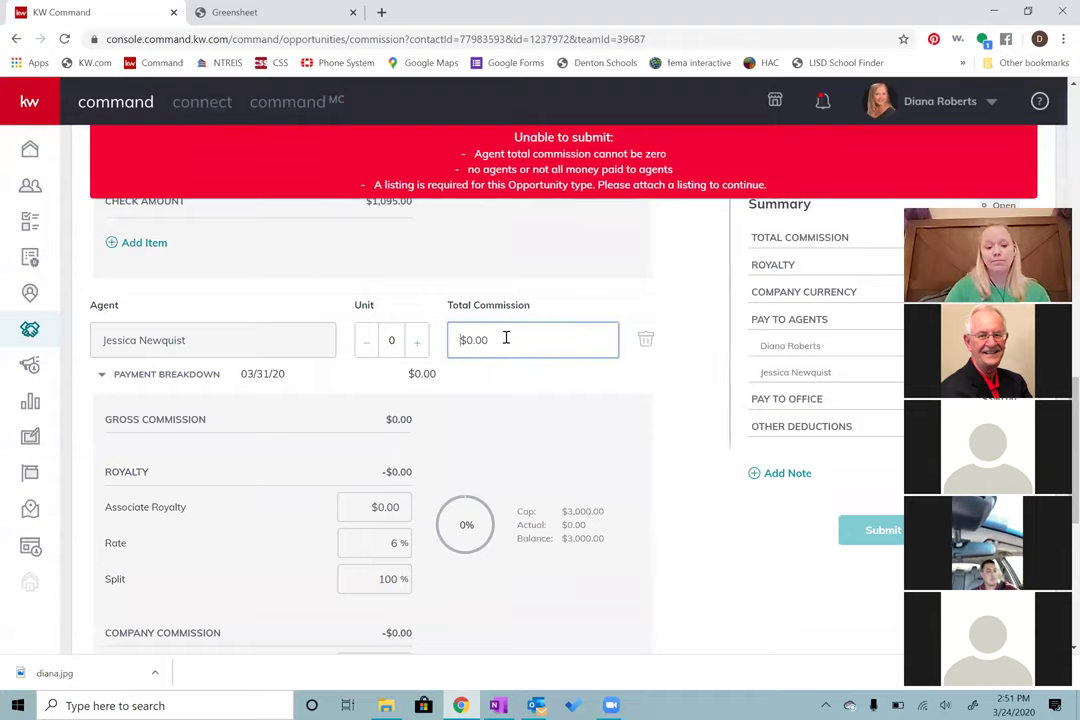
pyautogui.write('150000.00')
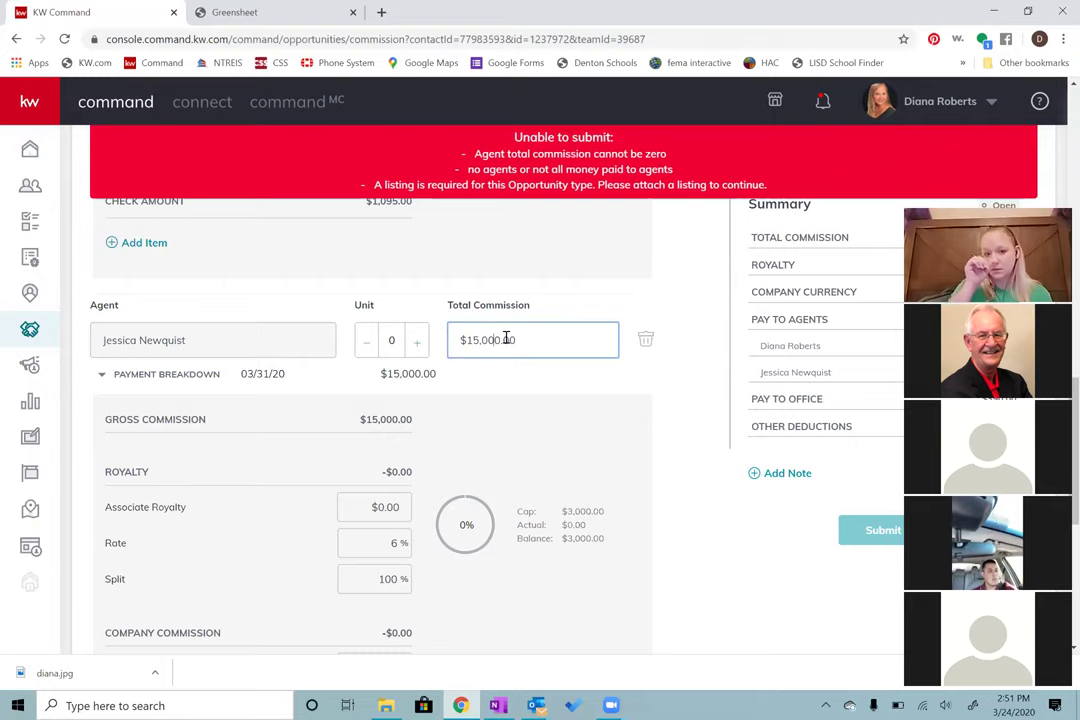
pyautogui.press('Tab')
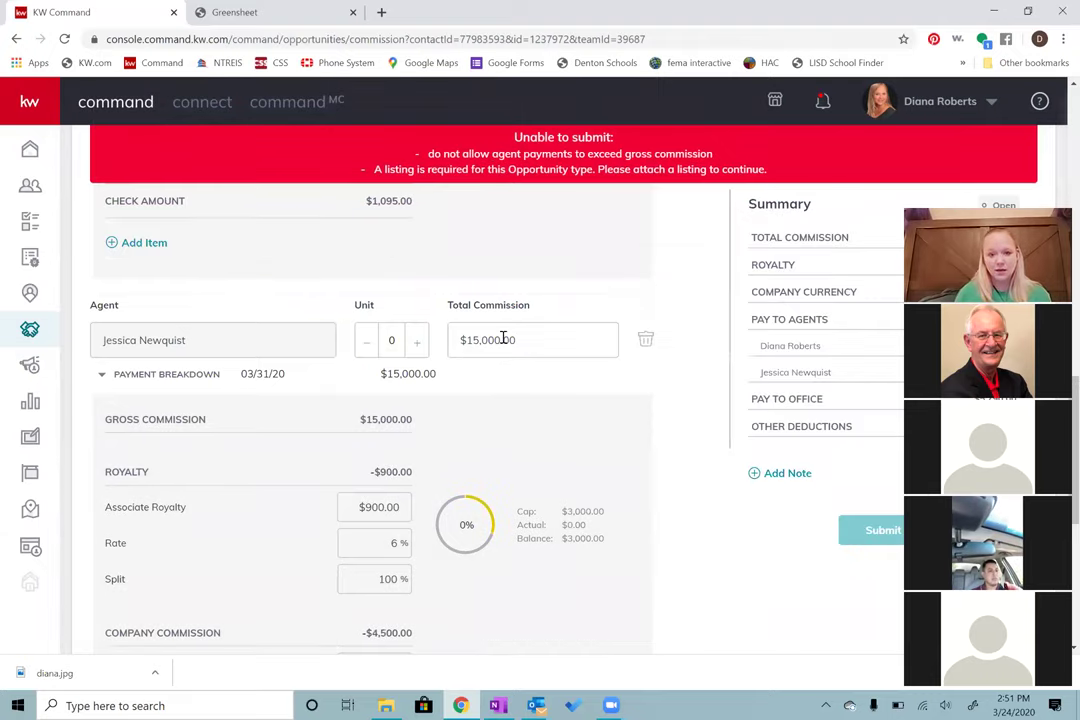
pyautogui.click(566, 348)
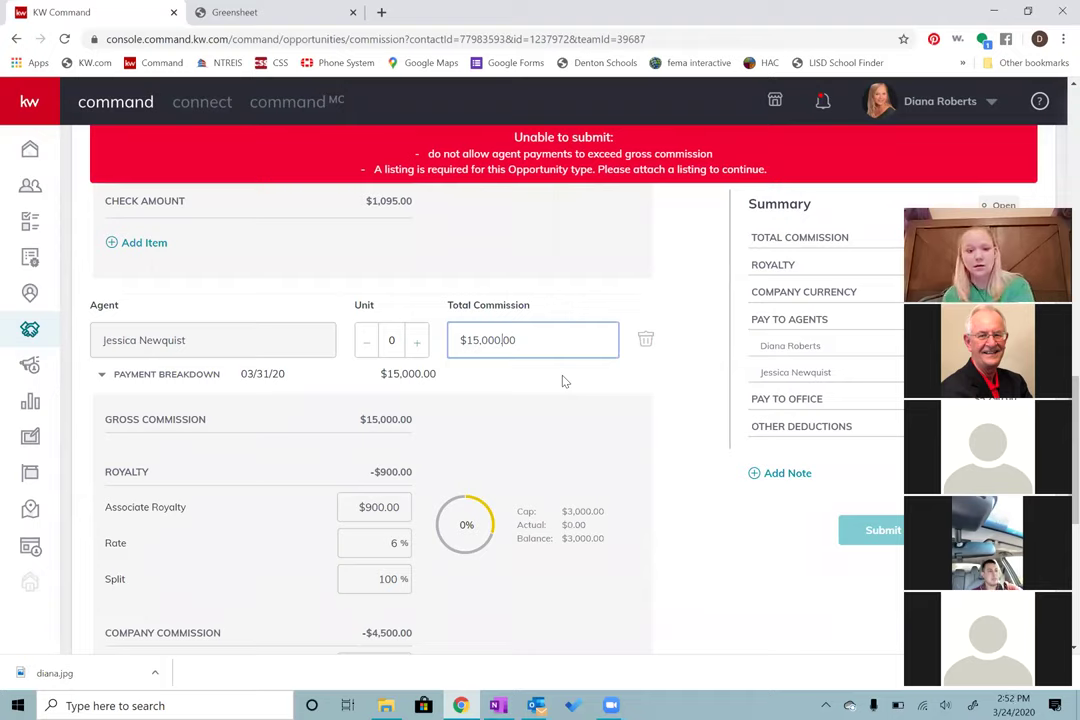
pyautogui.press('BackSpace')
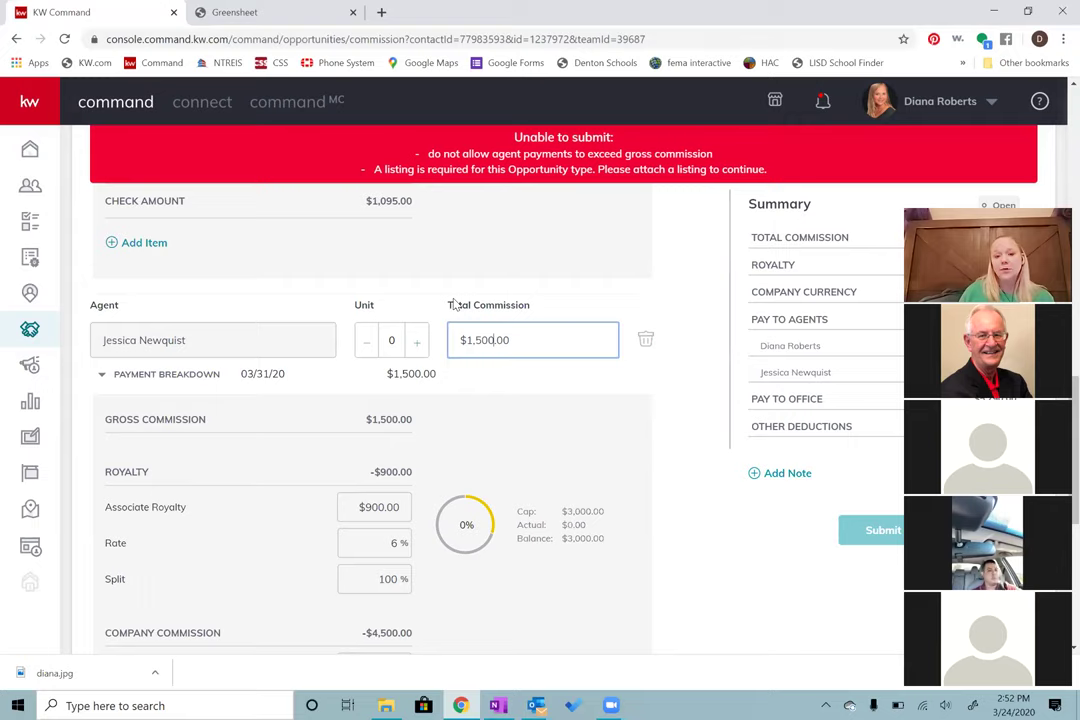
pyautogui.click(382, 312)
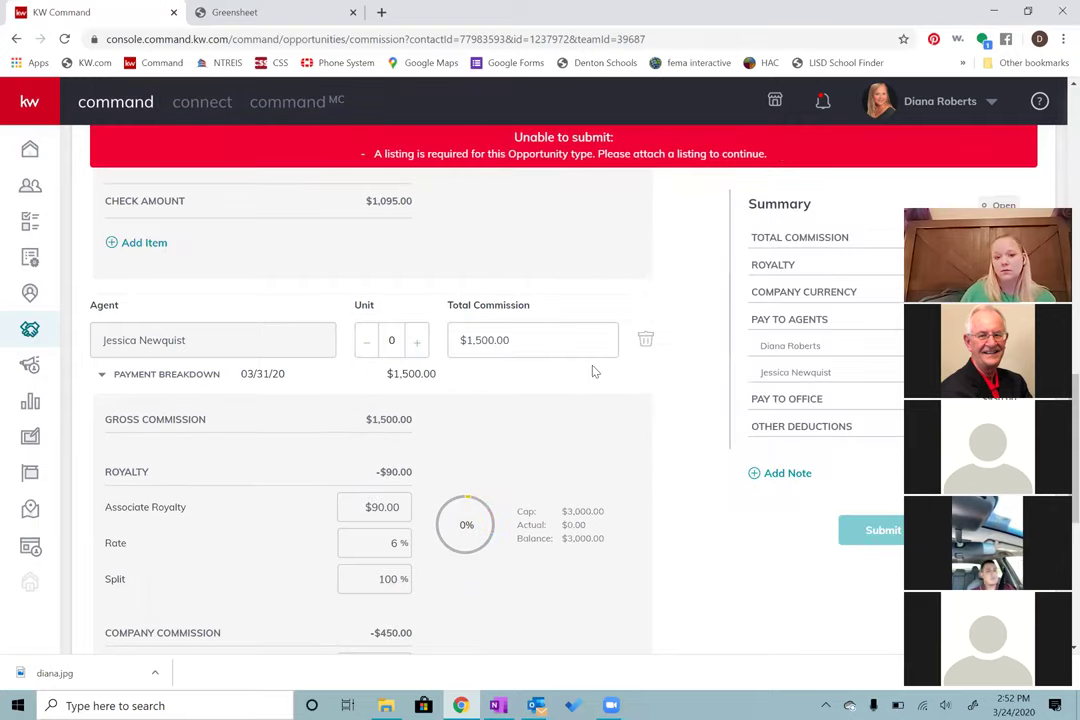
pyautogui.scroll(1, 583, 398)
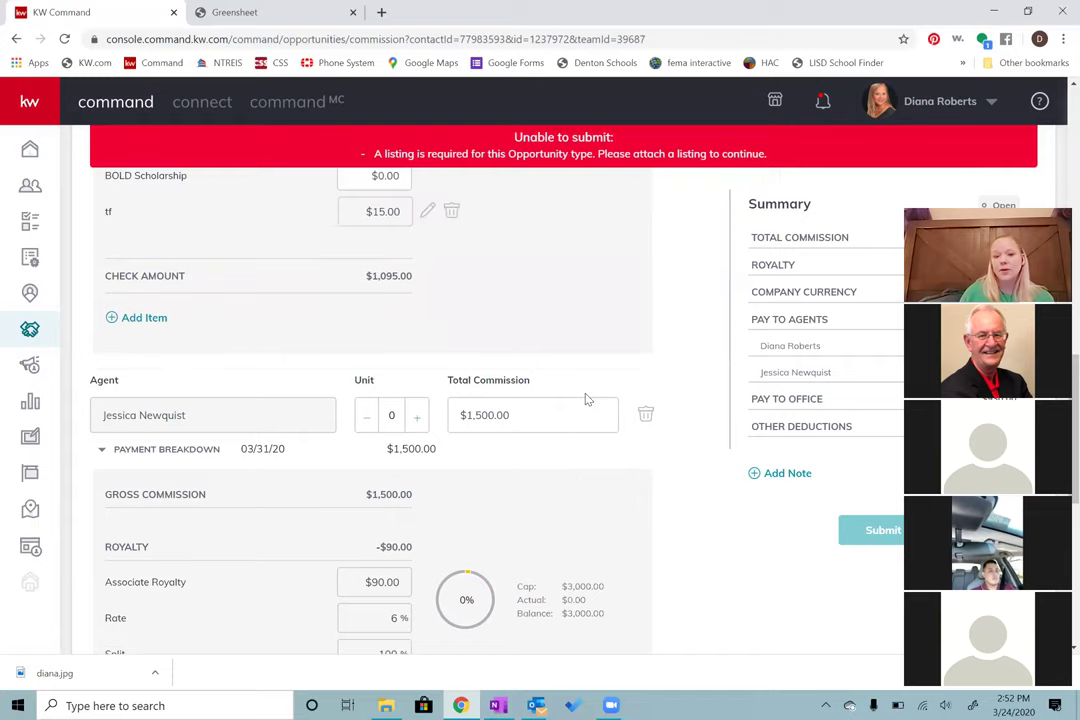
pyautogui.scroll(5, 585, 398)
pyautogui.scroll(2, 586, 400)
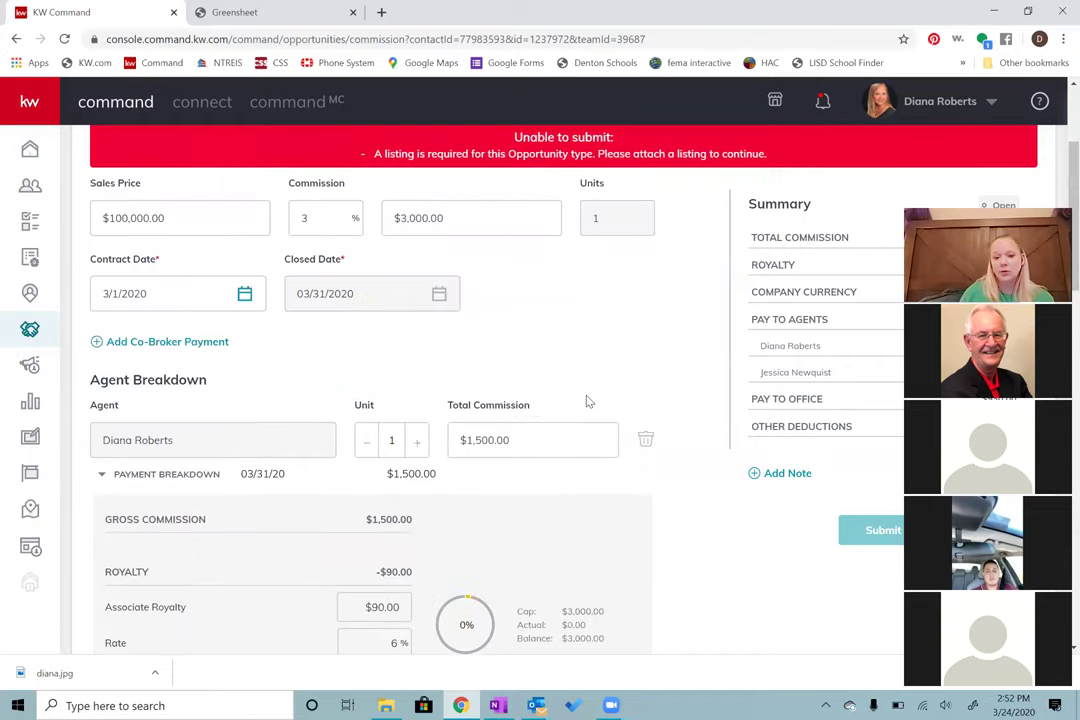
pyautogui.scroll(-6, 590, 405)
pyautogui.scroll(-4, 612, 408)
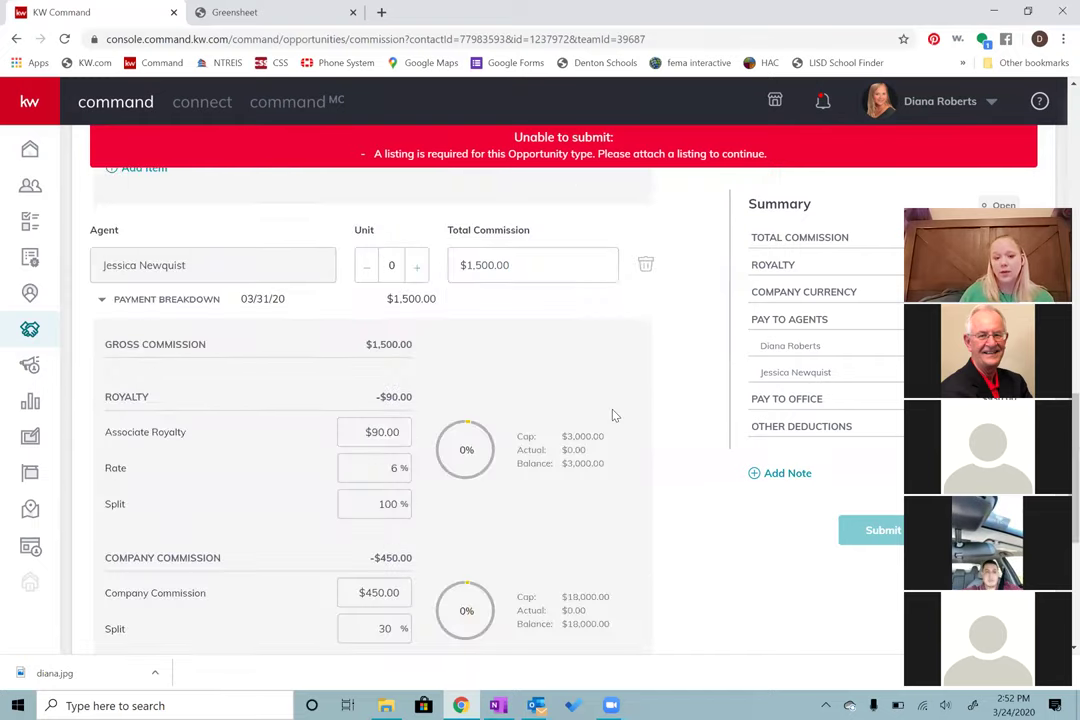
pyautogui.scroll(-4, 617, 412)
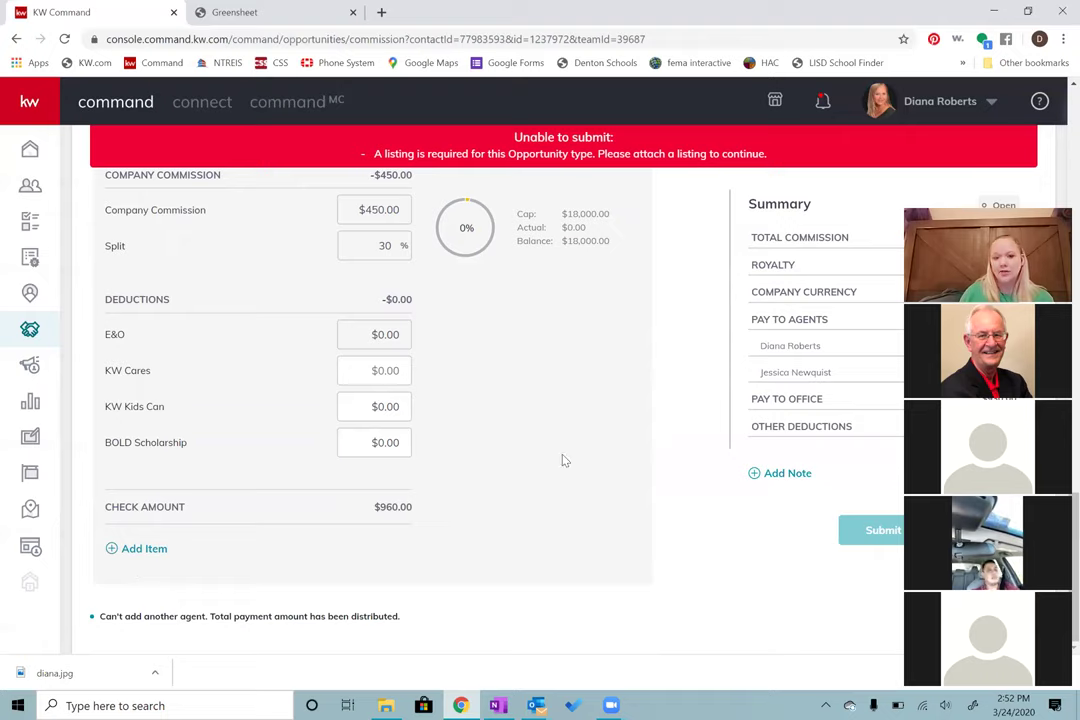
pyautogui.scroll(1, 407, 634)
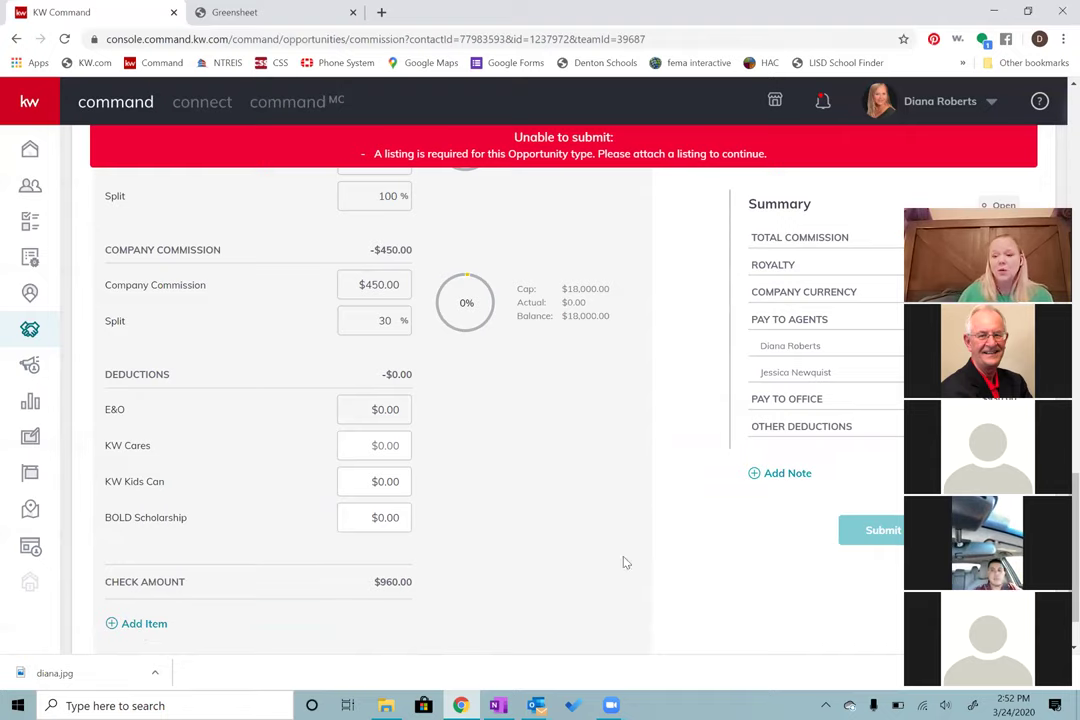
pyautogui.scroll(4, 691, 551)
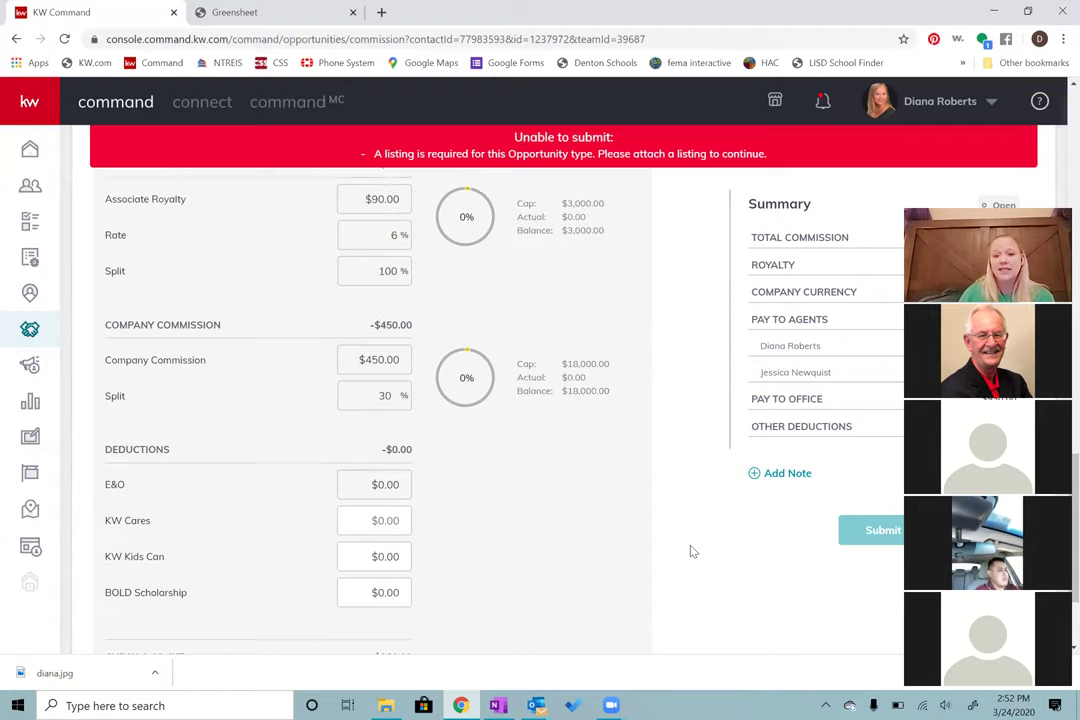
pyautogui.scroll(-4, 691, 551)
pyautogui.scroll(5, 691, 551)
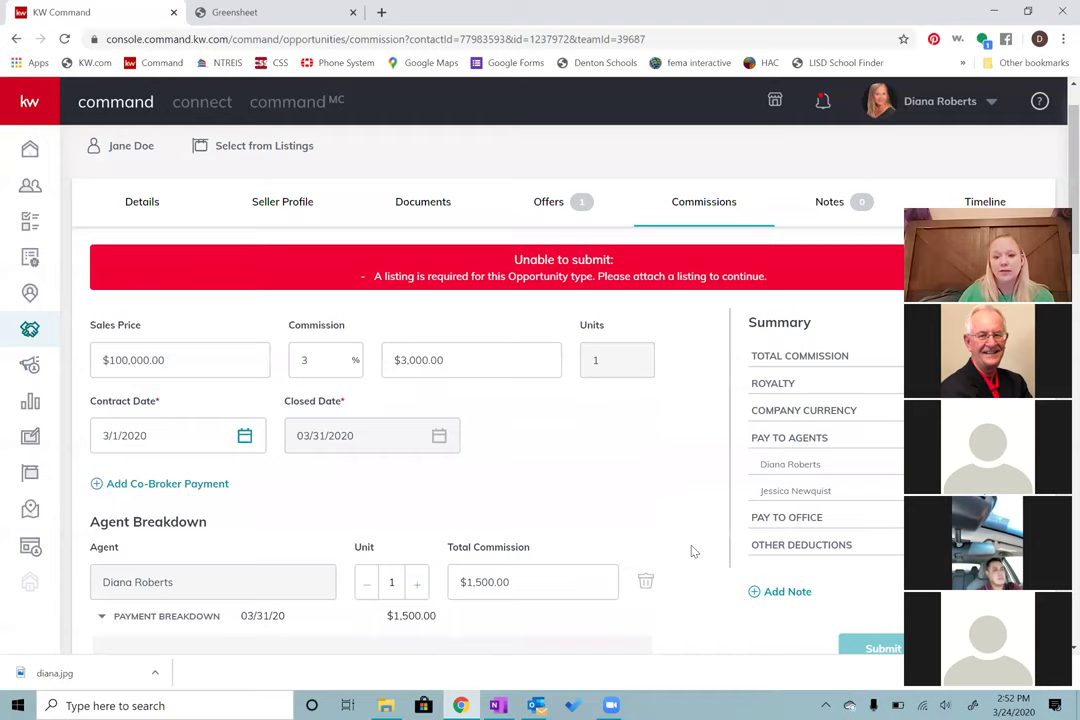
pyautogui.scroll(-2, 694, 551)
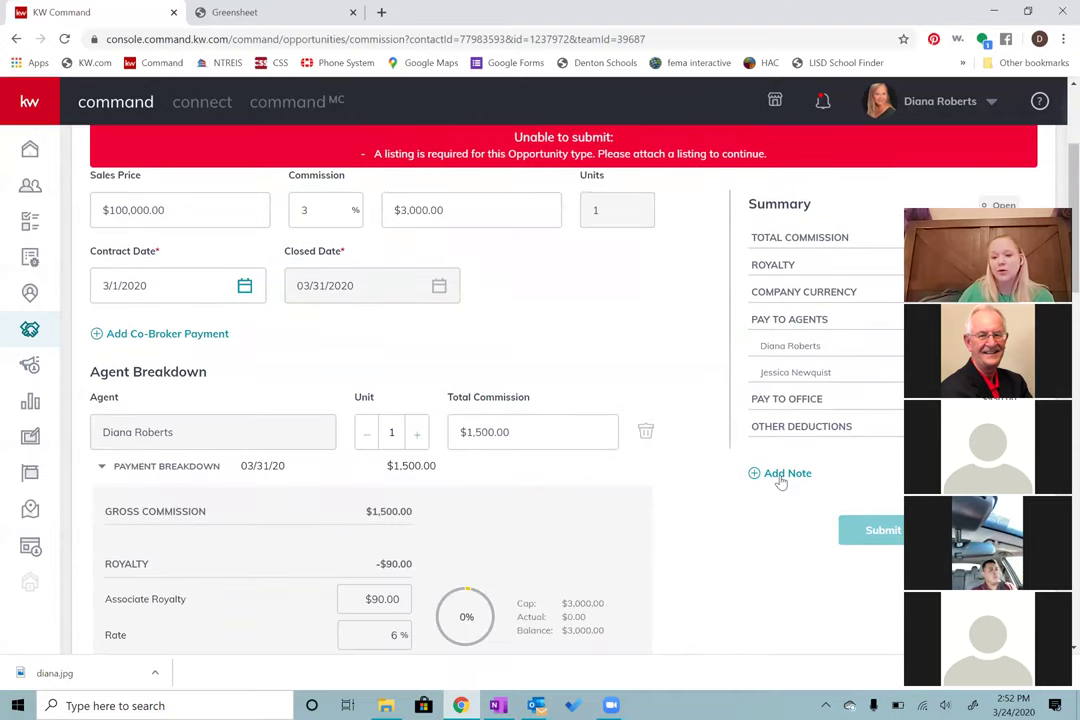
# Step: Attach a note containing the contact's e-mail address to the commission
pyautogui.click(781, 479)
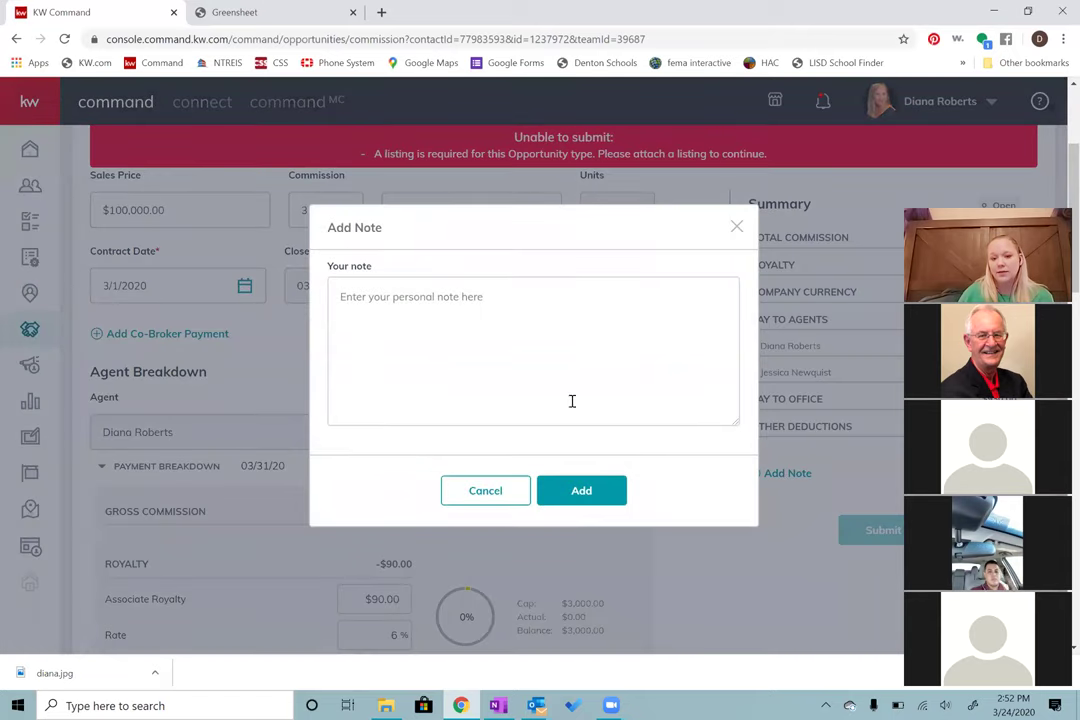
pyautogui.click(522, 321)
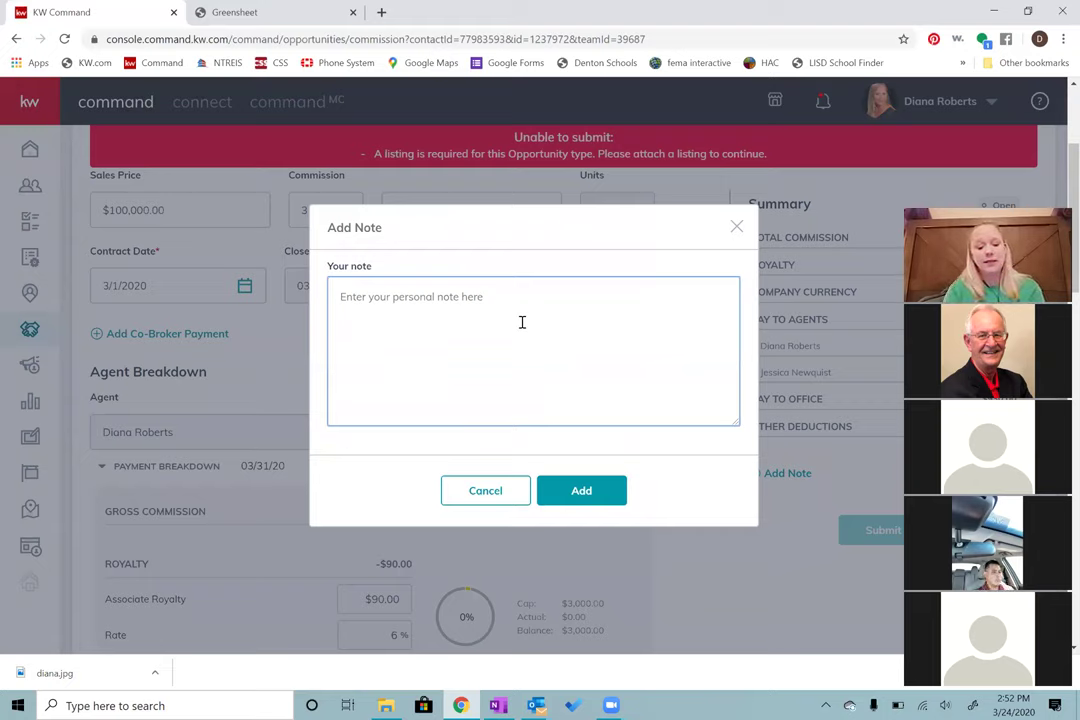
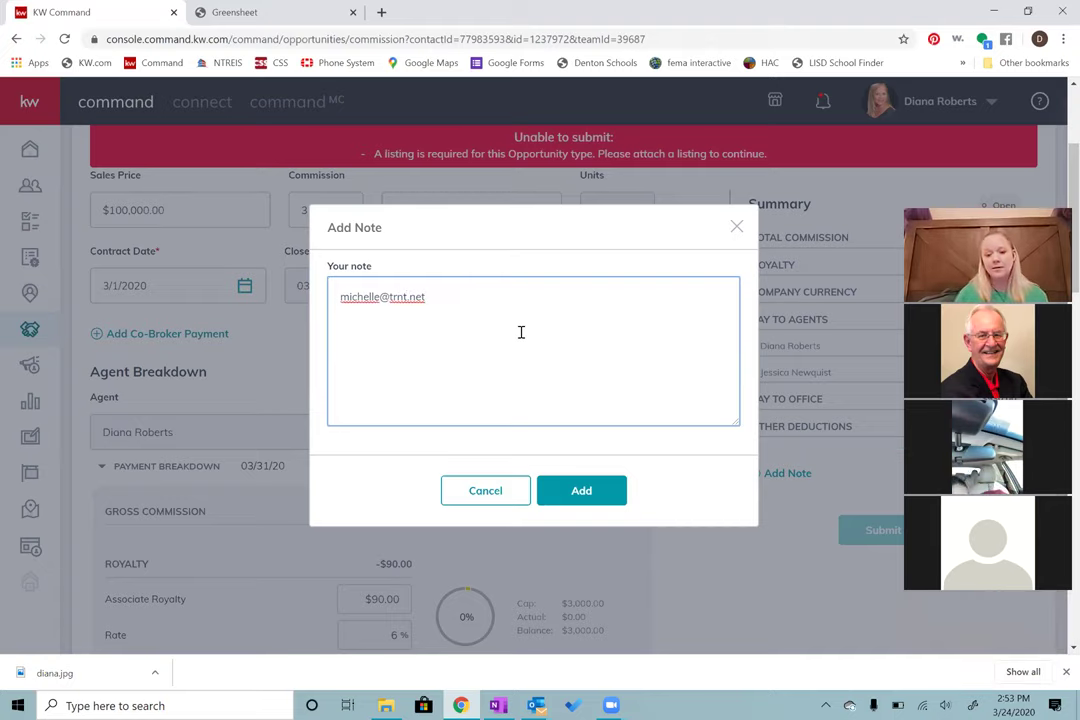
pyautogui.click(574, 491)
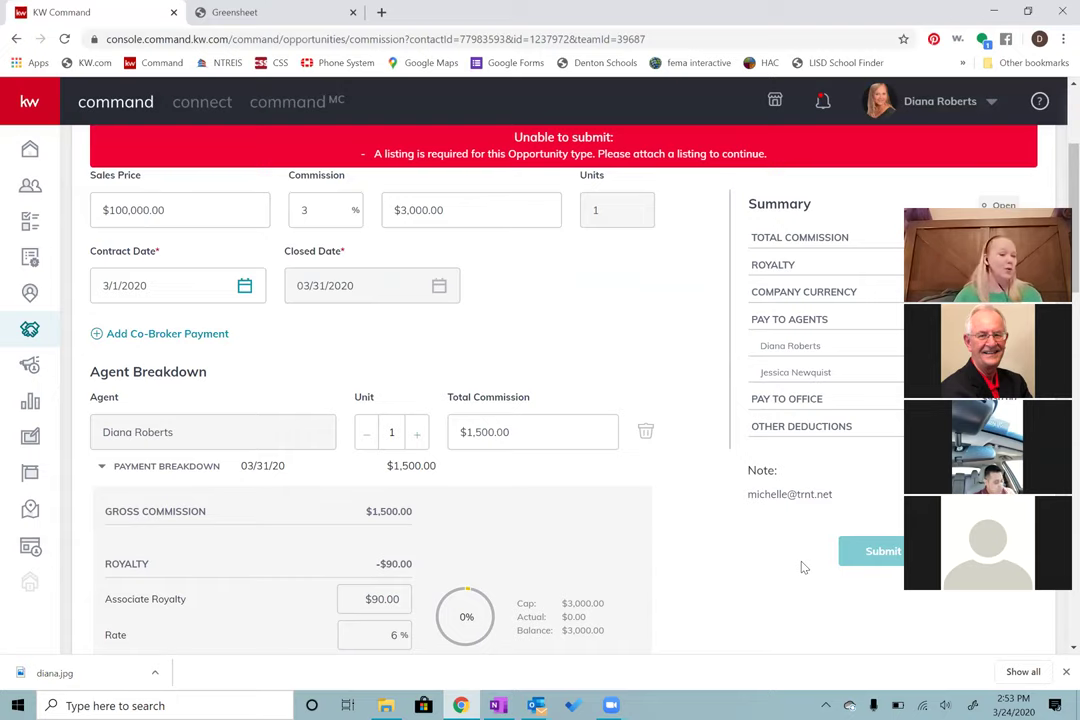
pyautogui.scroll(3, 795, 570)
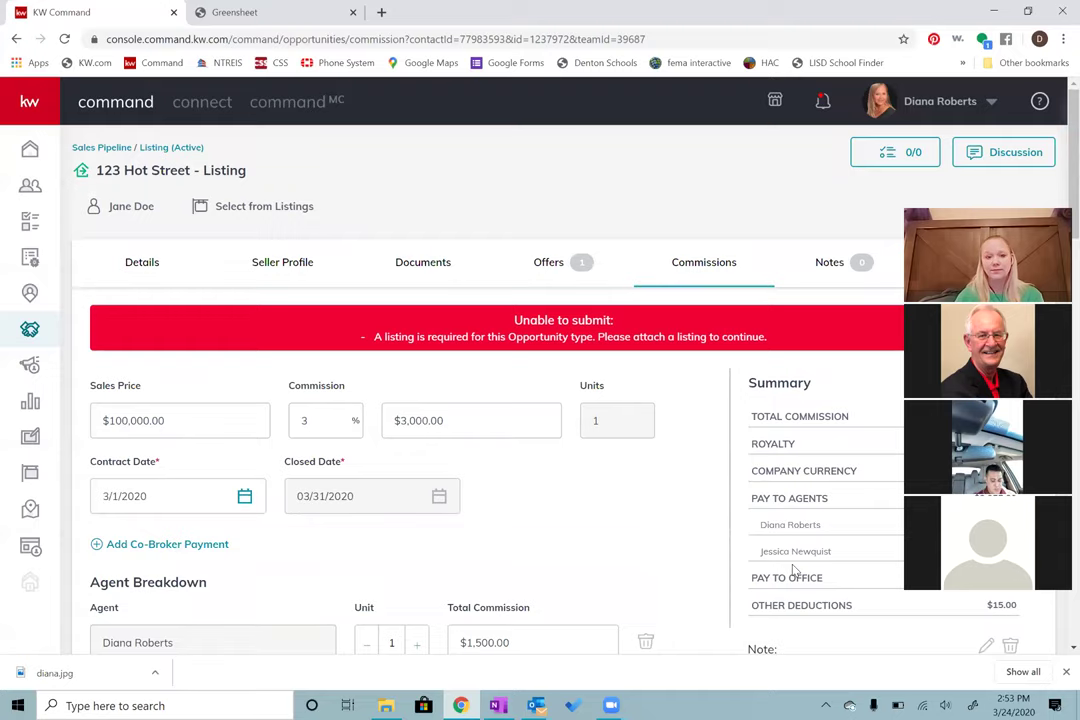
pyautogui.scroll(-1, 795, 570)
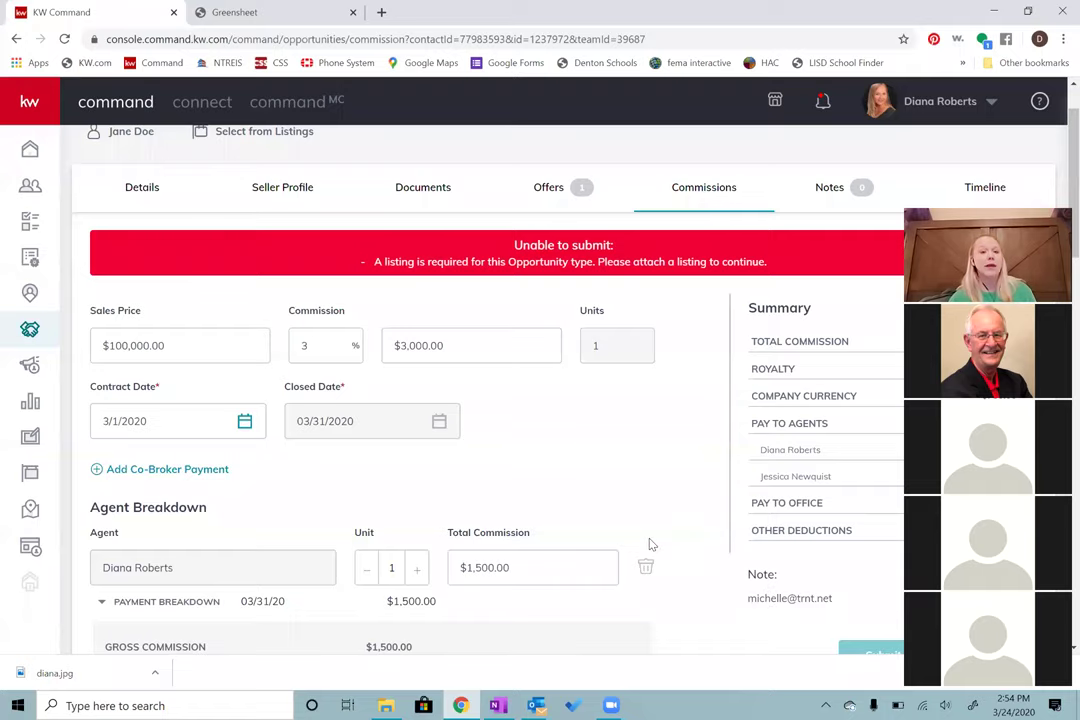
# Step: In the Greensheet tab, go to mykw.kw.com
pyautogui.click(249, 18)
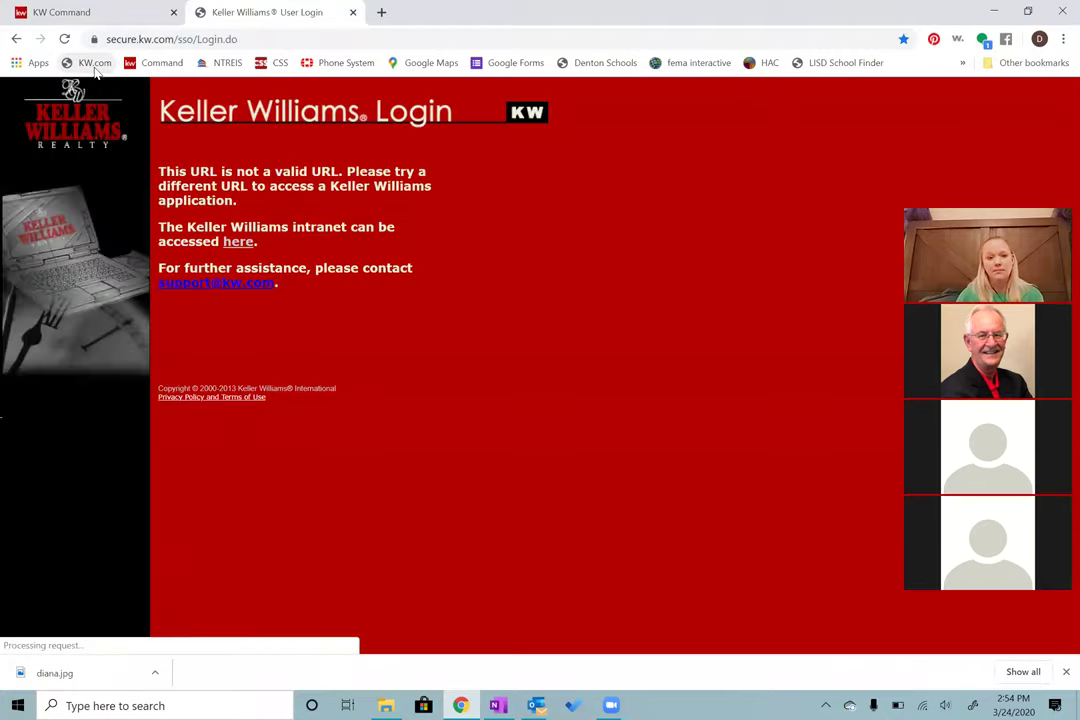
pyautogui.click(199, 39)
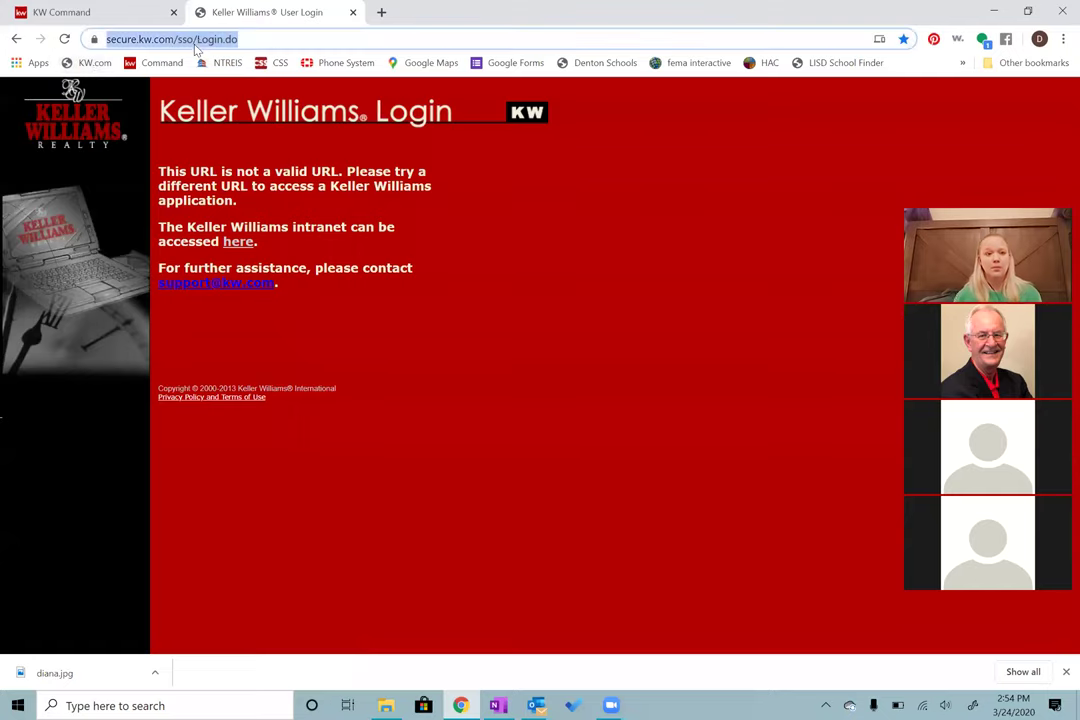
pyautogui.write('myke')
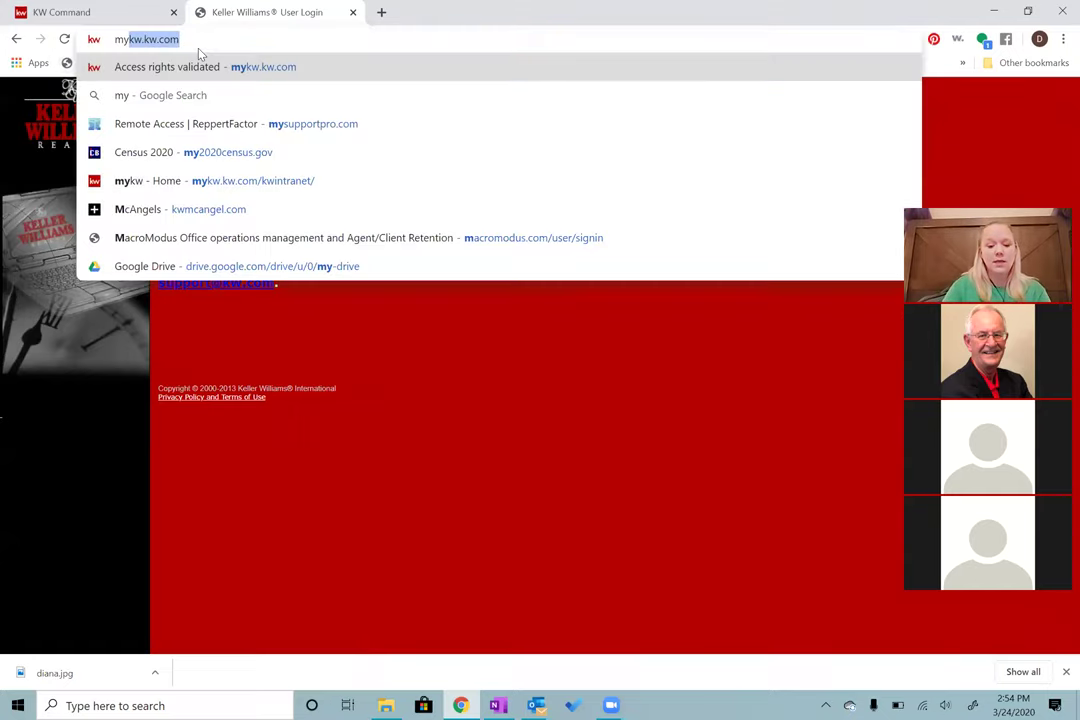
pyautogui.press('BackSpace')
pyautogui.write('w')
pyautogui.write('.kw.com')
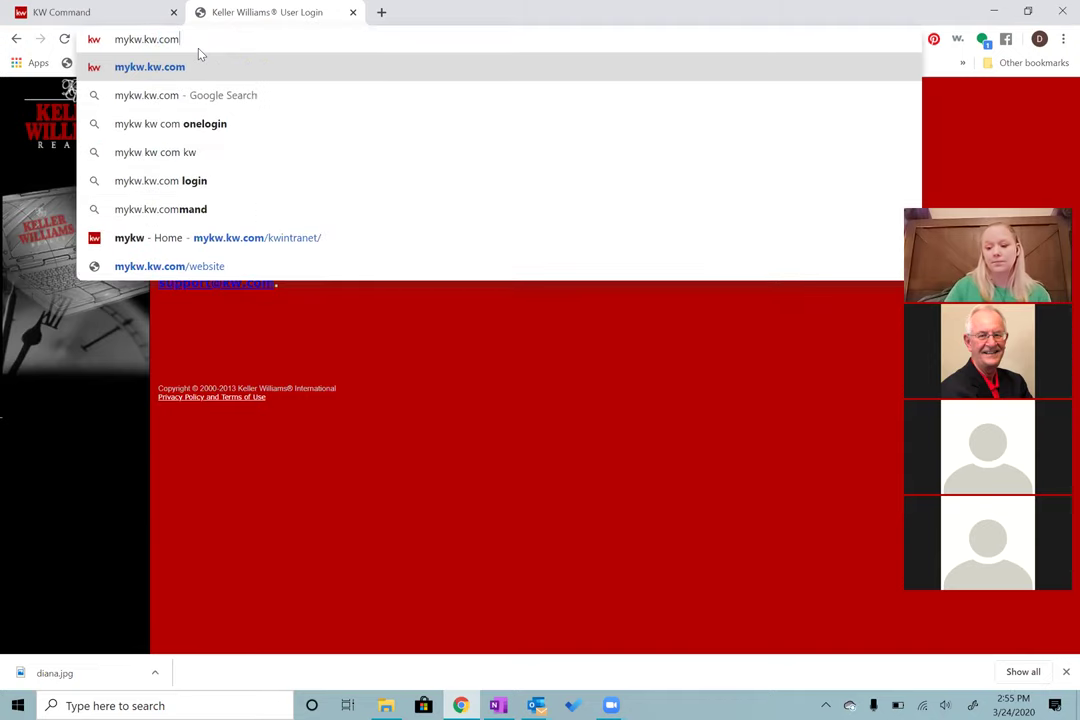
pyautogui.press('Return')
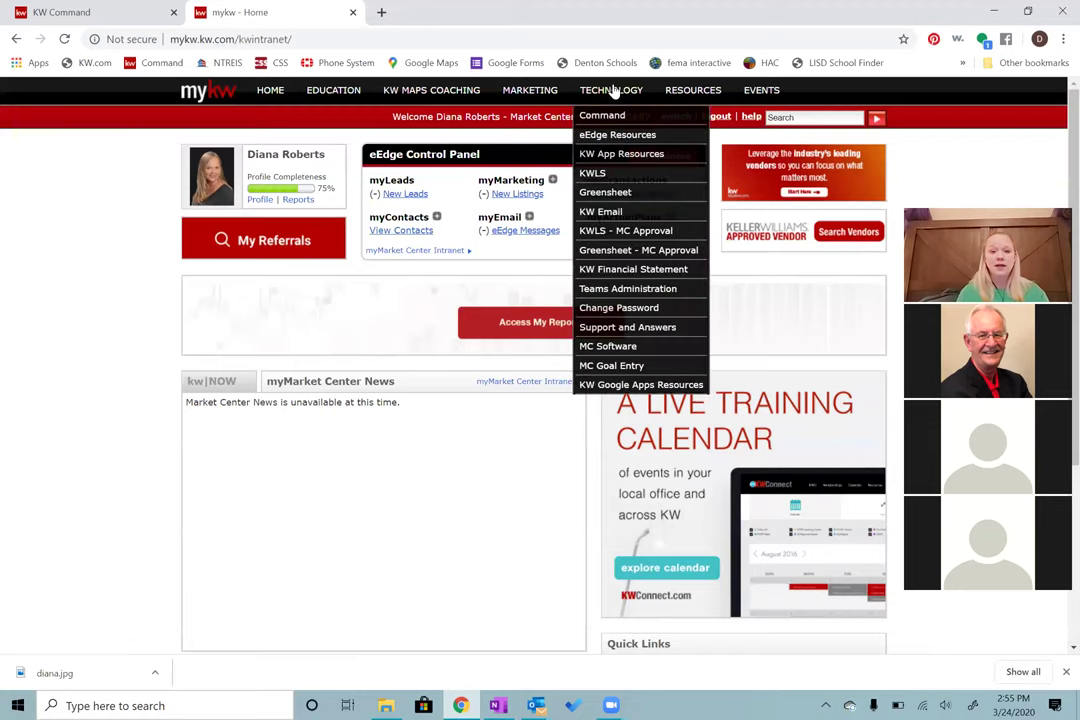
# Step: Start a new greensheet via Technology > Greensheet, then return to the KW Command commission page
pyautogui.moveTo(612, 94)
pyautogui.click(616, 203)
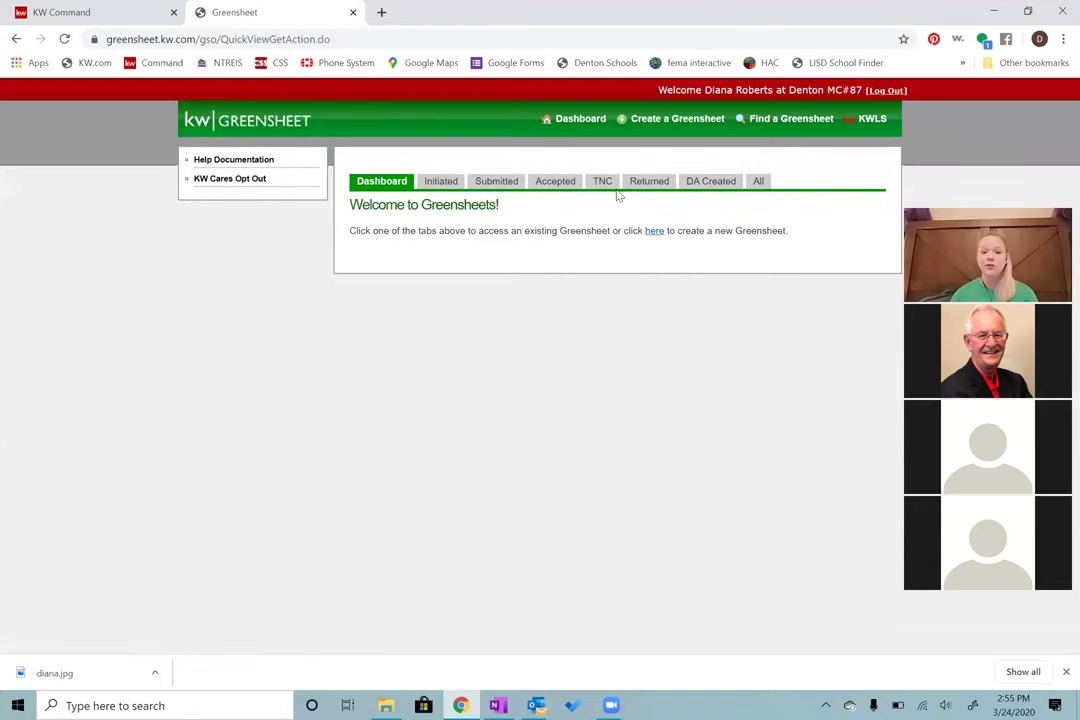
pyautogui.click(689, 121)
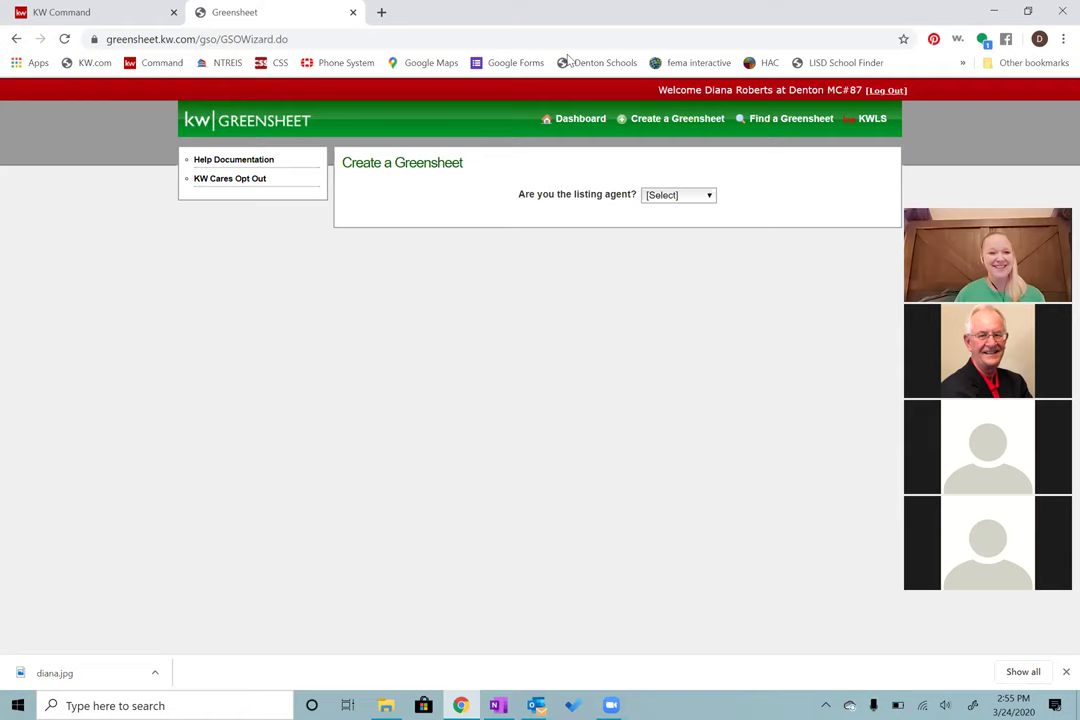
pyautogui.click(74, 13)
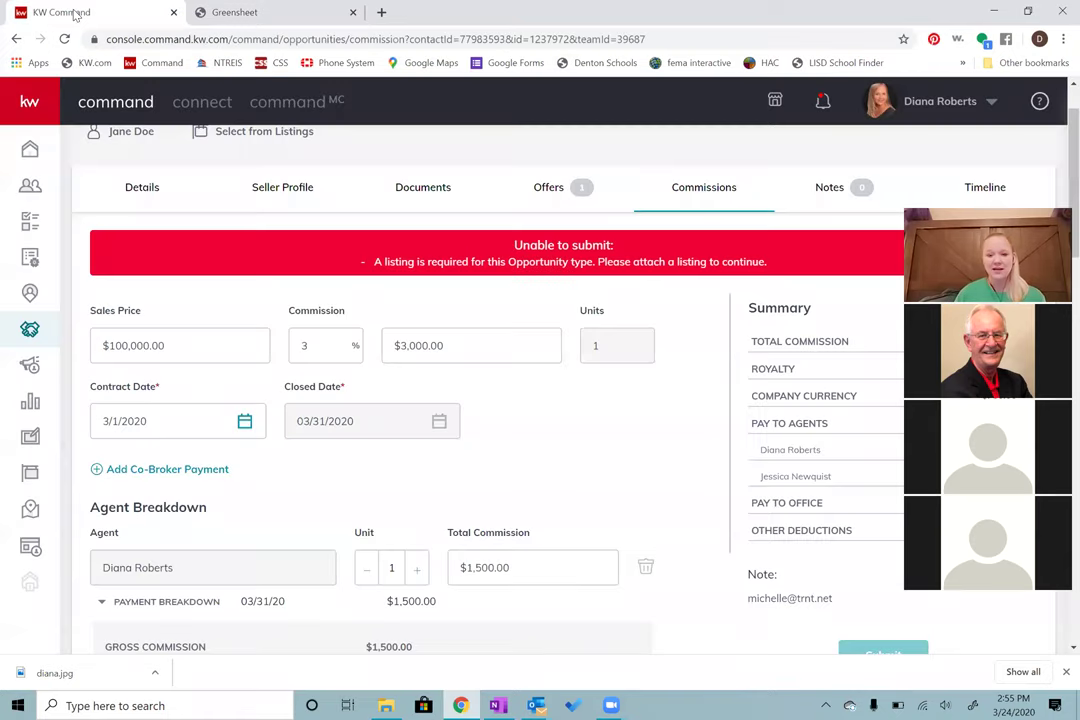